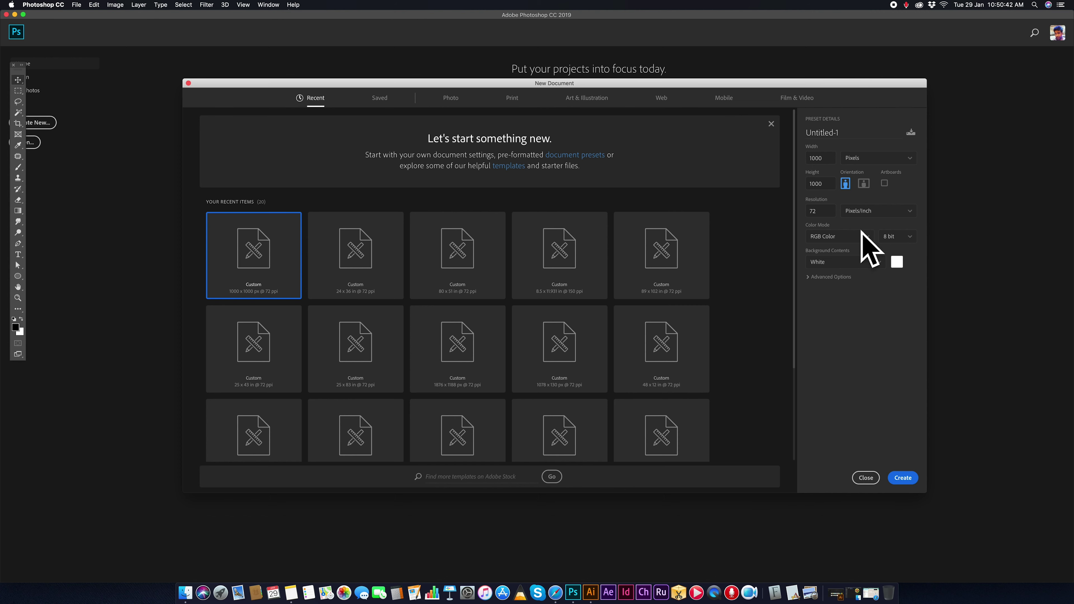
- Create a 1000 × 1000 px, 72 ppi white document and zoom to 200%
click(825, 156)
click(823, 183)
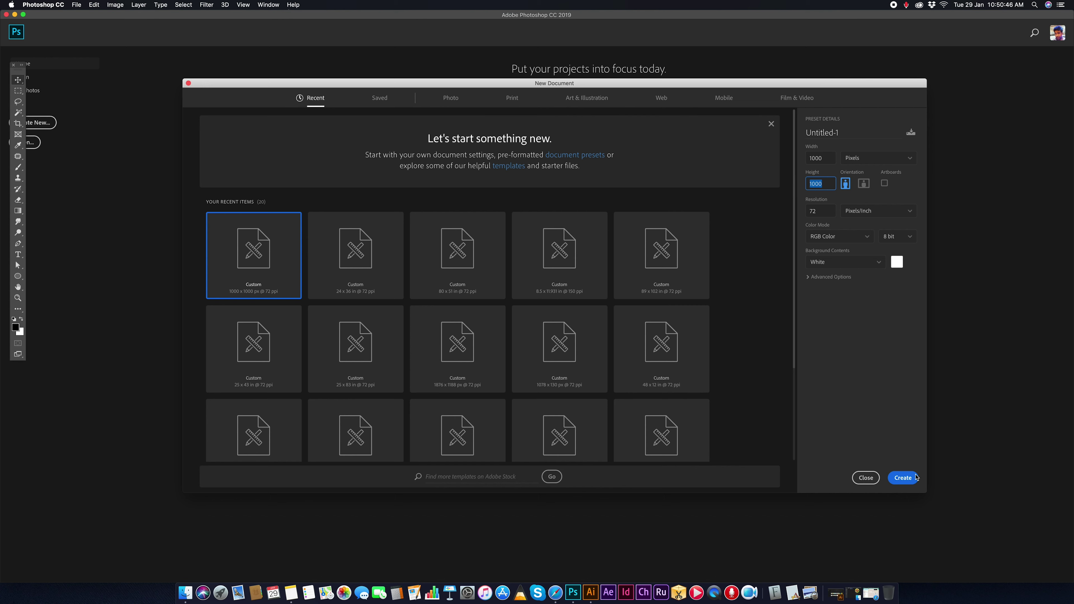
click(823, 211)
click(902, 477)
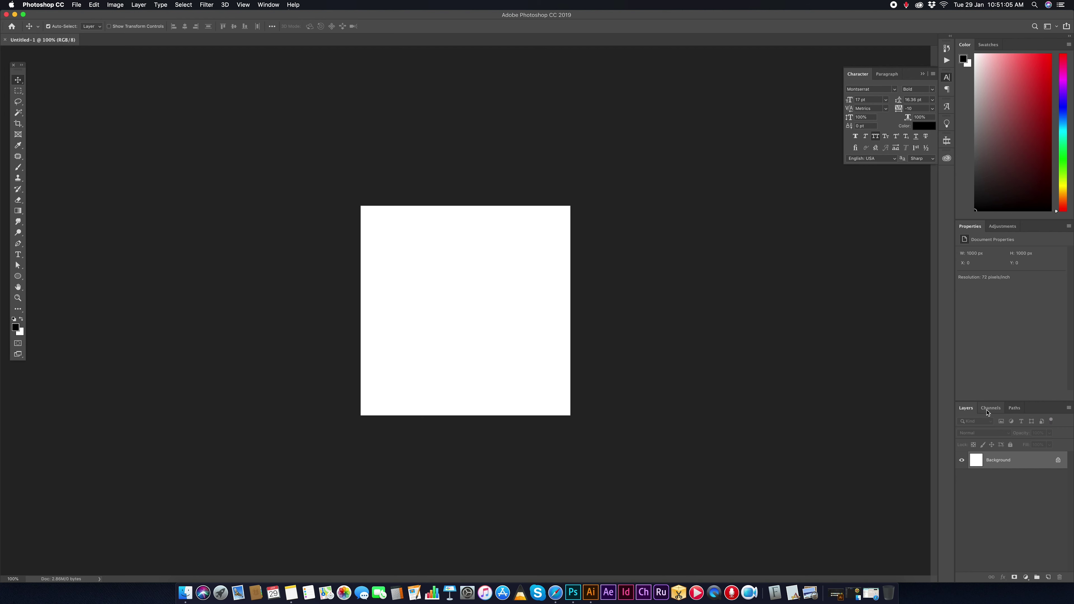
key(super+plus)
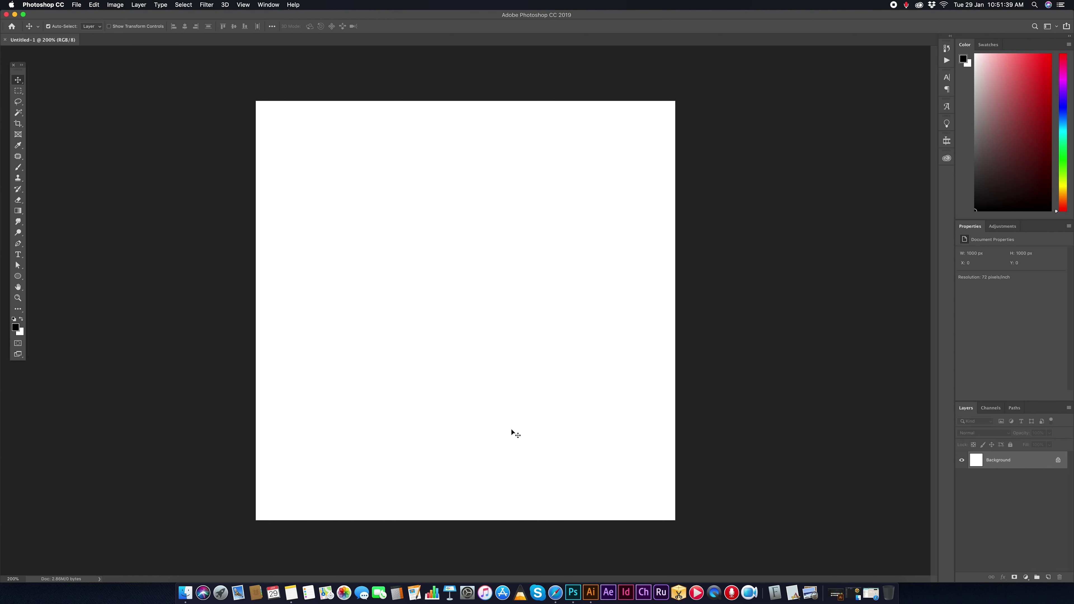
- Preview the beer, chicken and kebab JPEG photos and PSD cut-outs in Images for Post
click(185, 592)
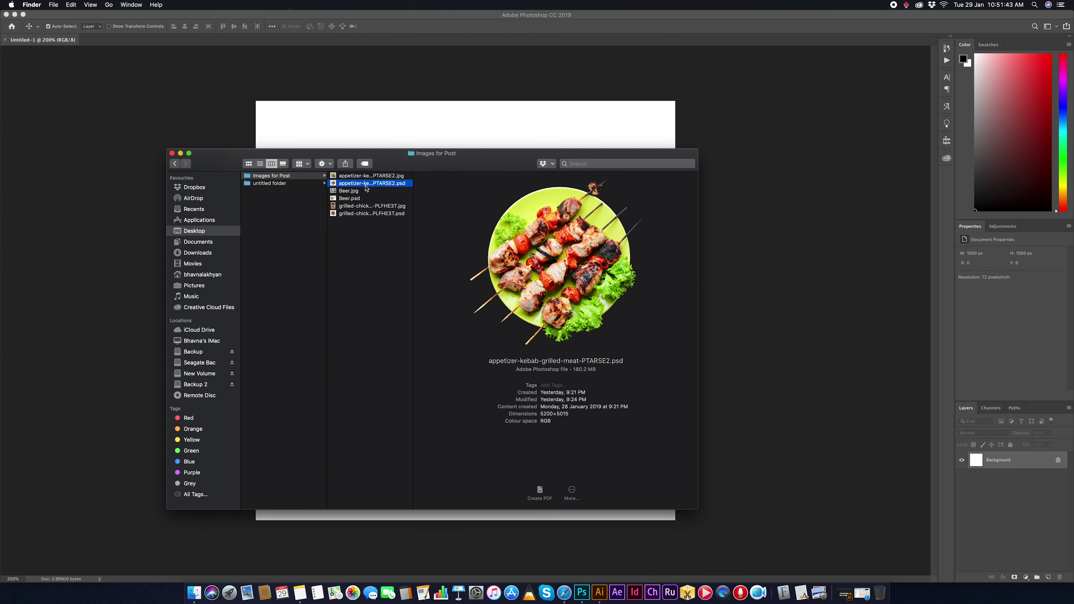
click(351, 191)
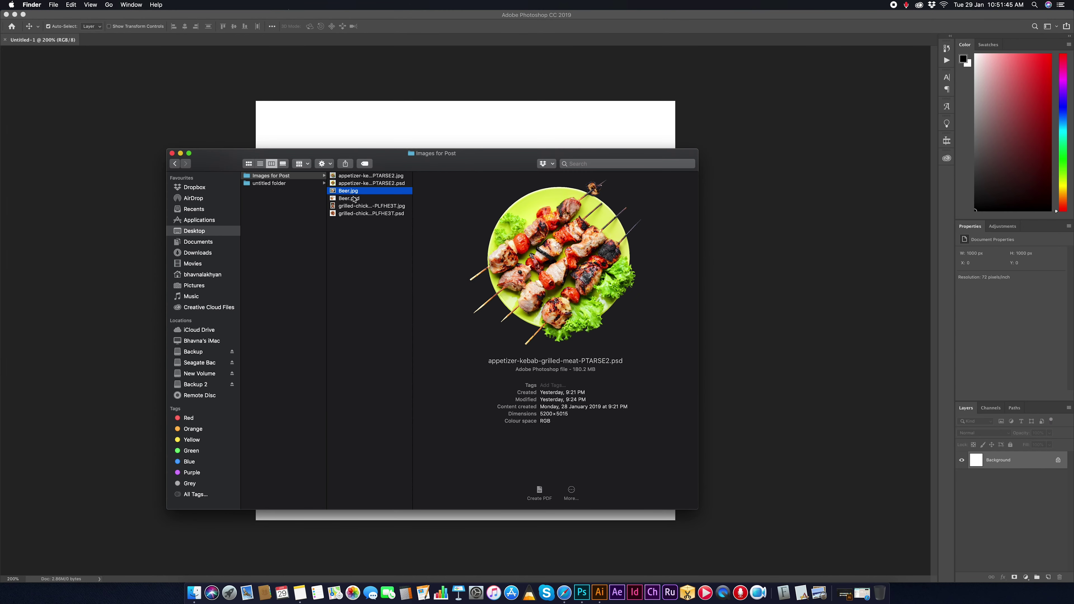
click(353, 207)
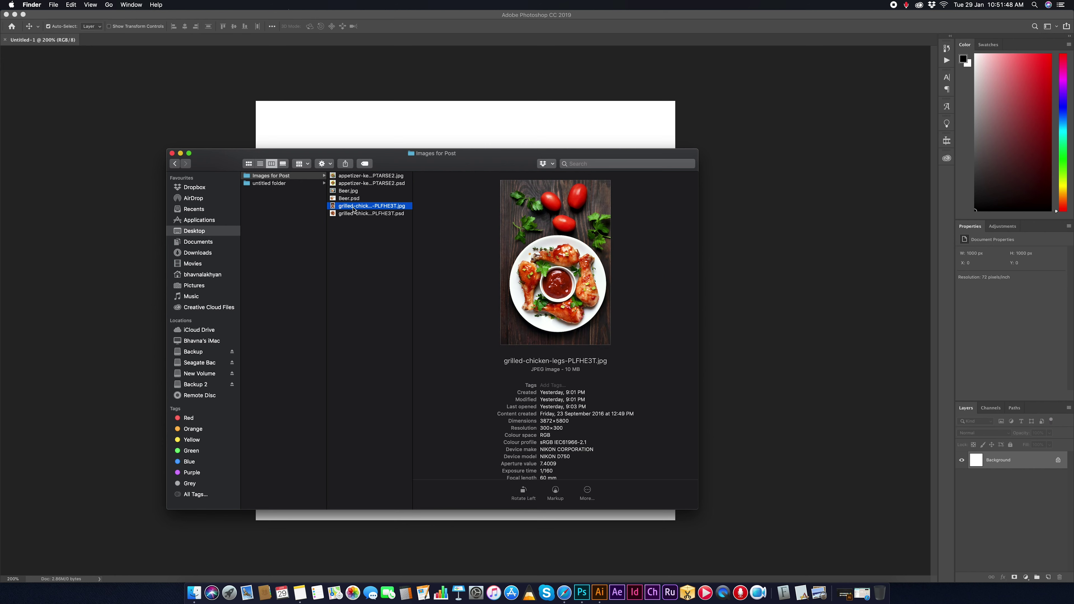
click(371, 176)
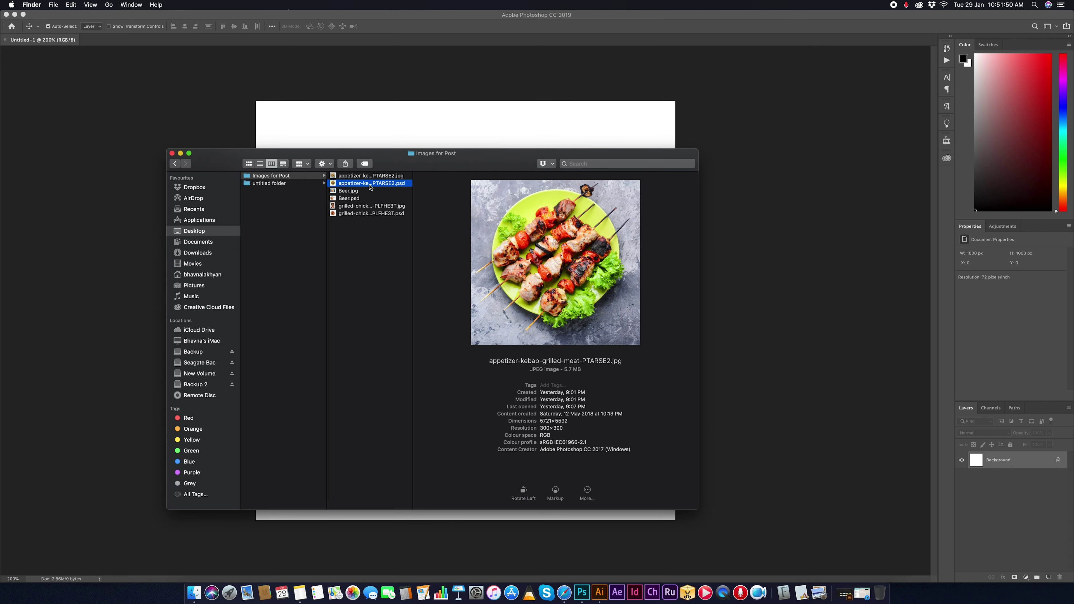
click(366, 208)
click(361, 191)
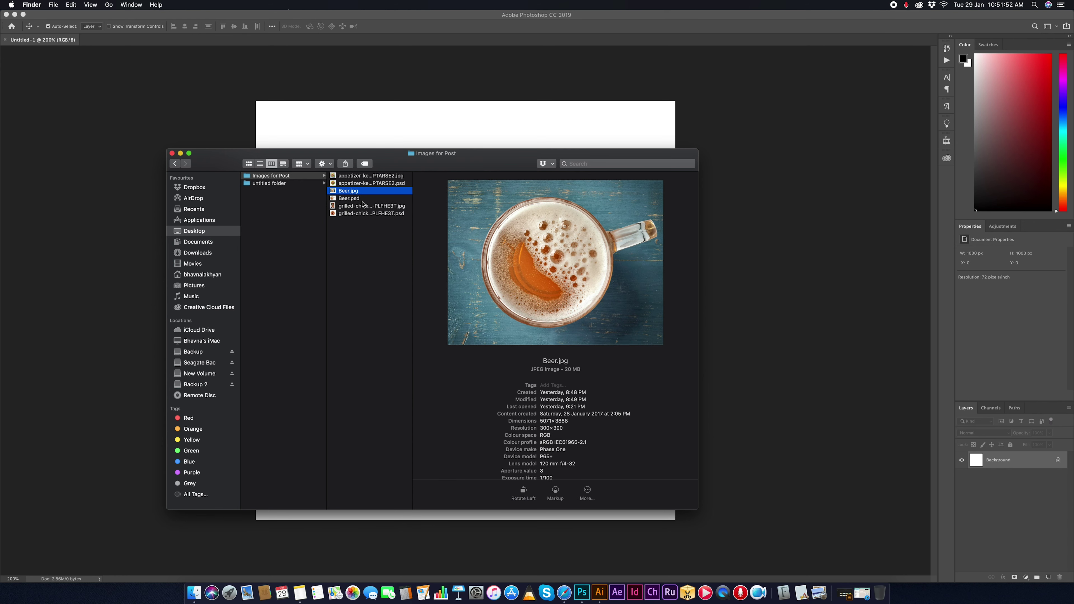
click(362, 199)
click(387, 214)
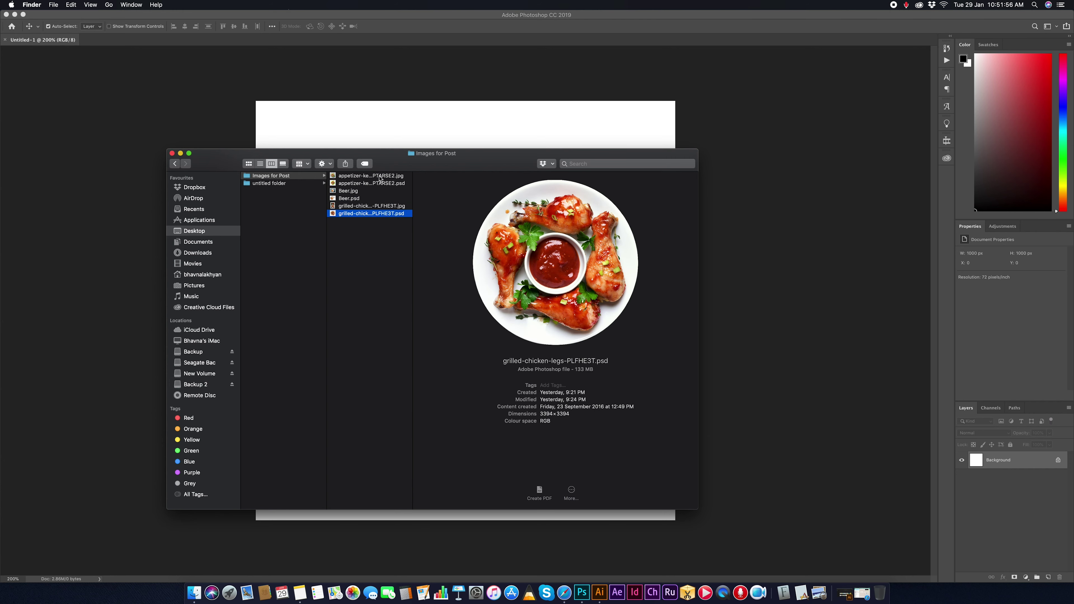
click(375, 184)
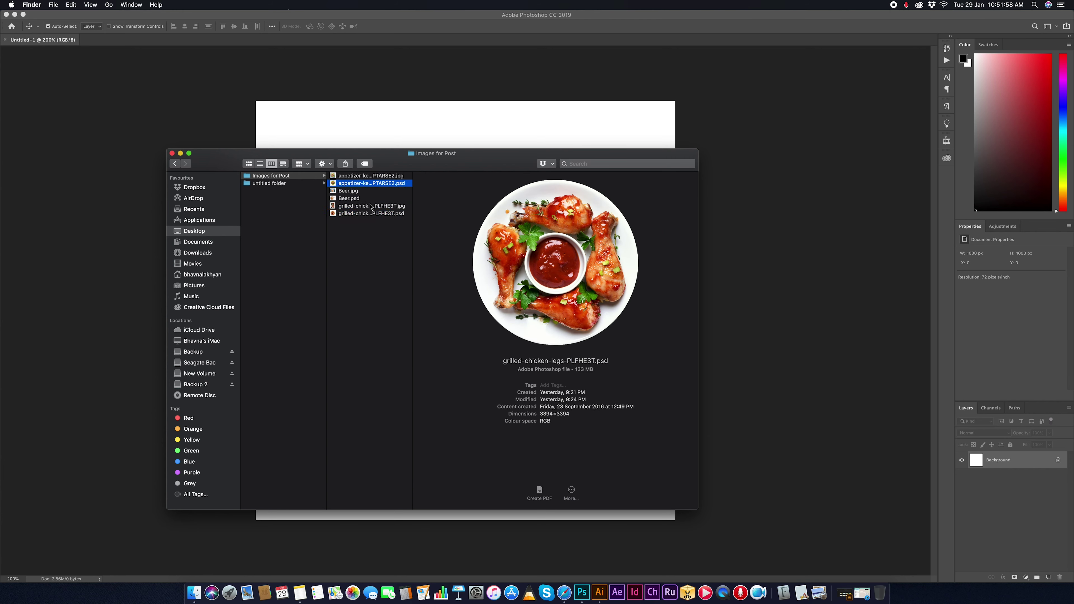
click(349, 199)
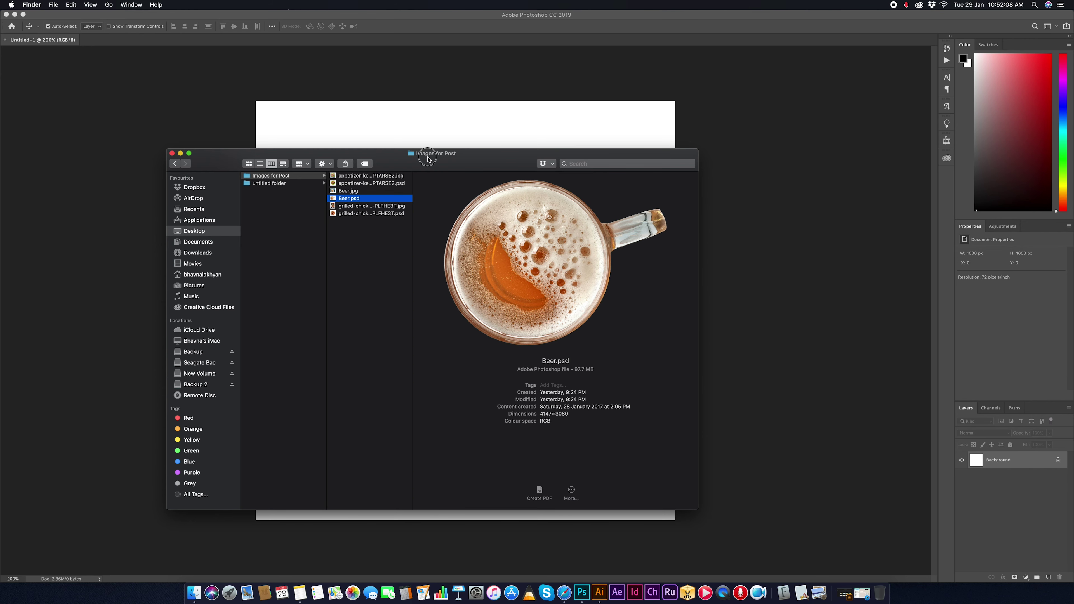
- Move the Finder window beside the canvas and select the kebab, Beer and chicken .psd files
drag(427, 153, 670, 157)
click(297, 170)
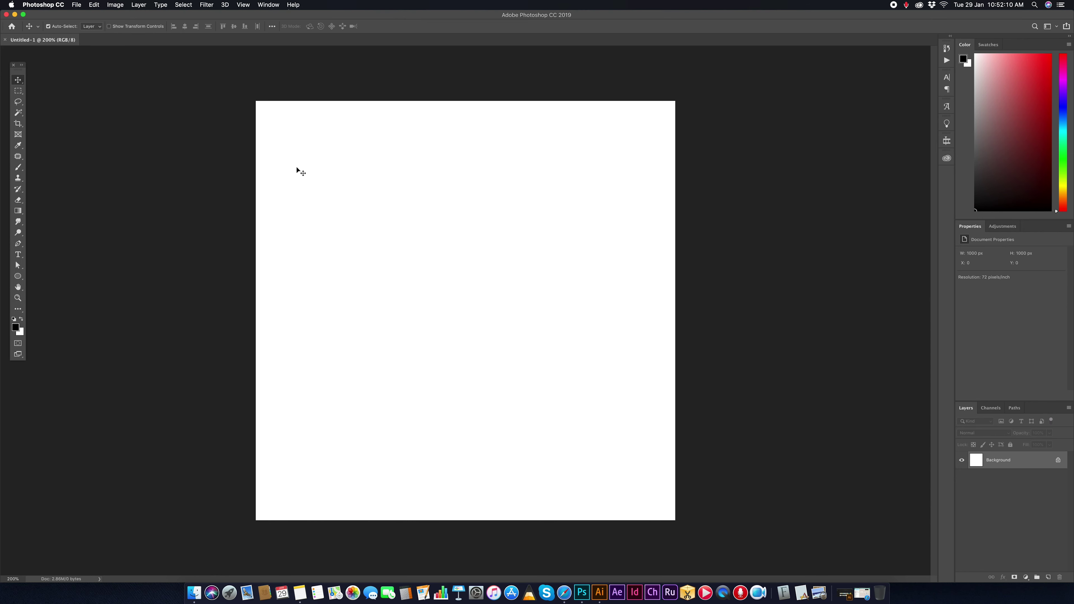
key(super+Tab)
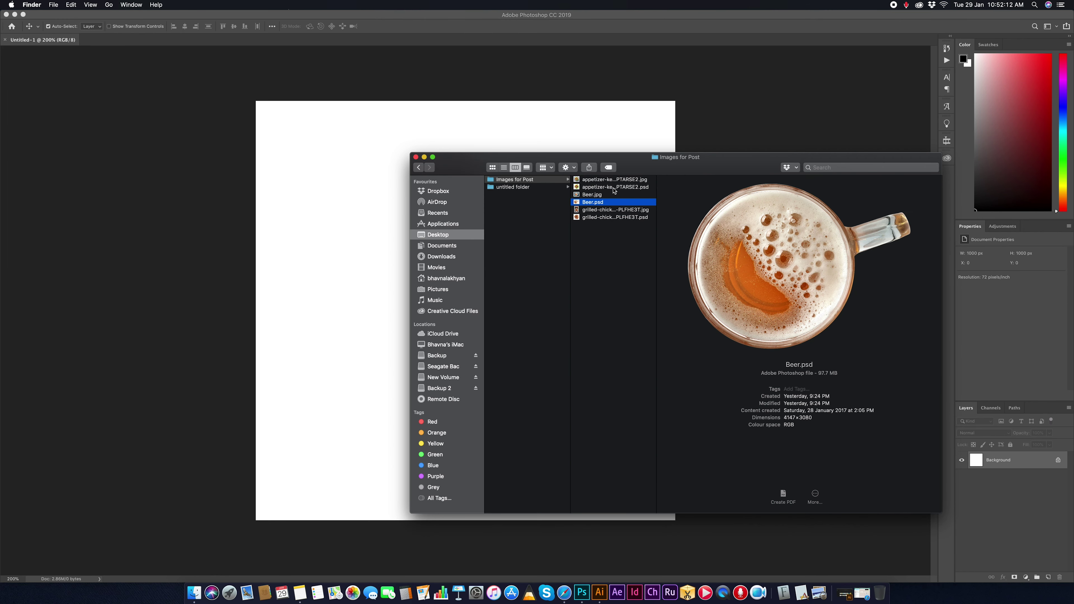
click(612, 187)
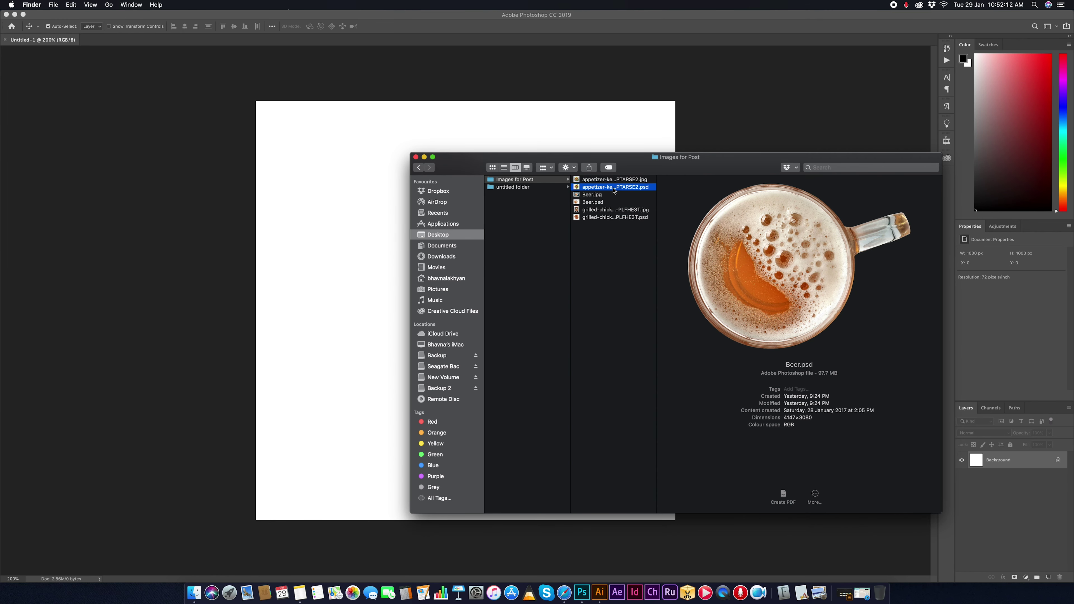
super+click(605, 218)
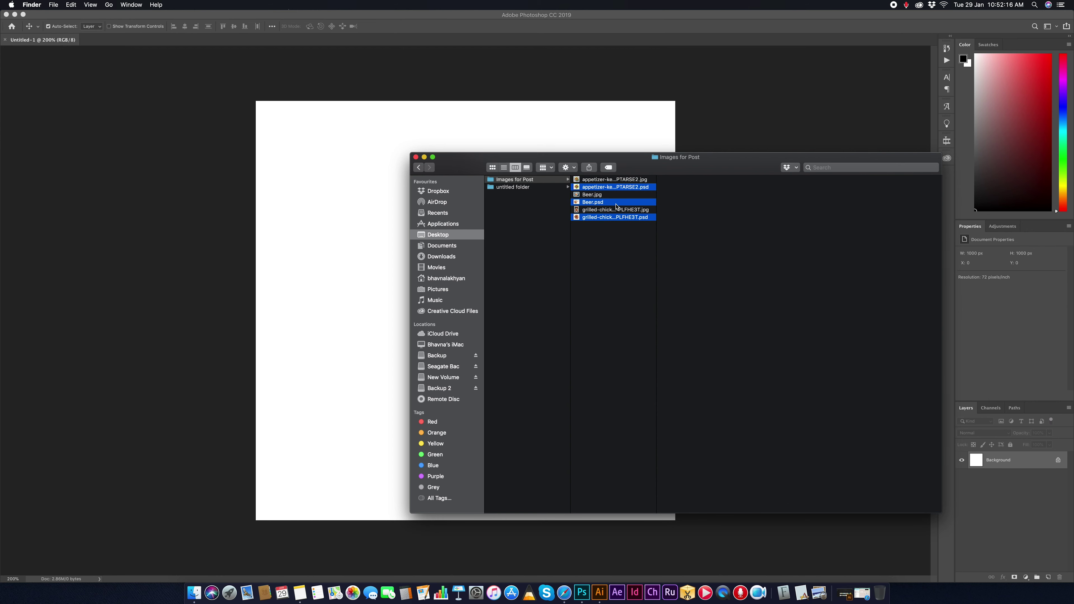
- Place the kebab, Beer and grilled-chicken cut-outs onto the canvas as layers
drag(604, 217, 343, 261)
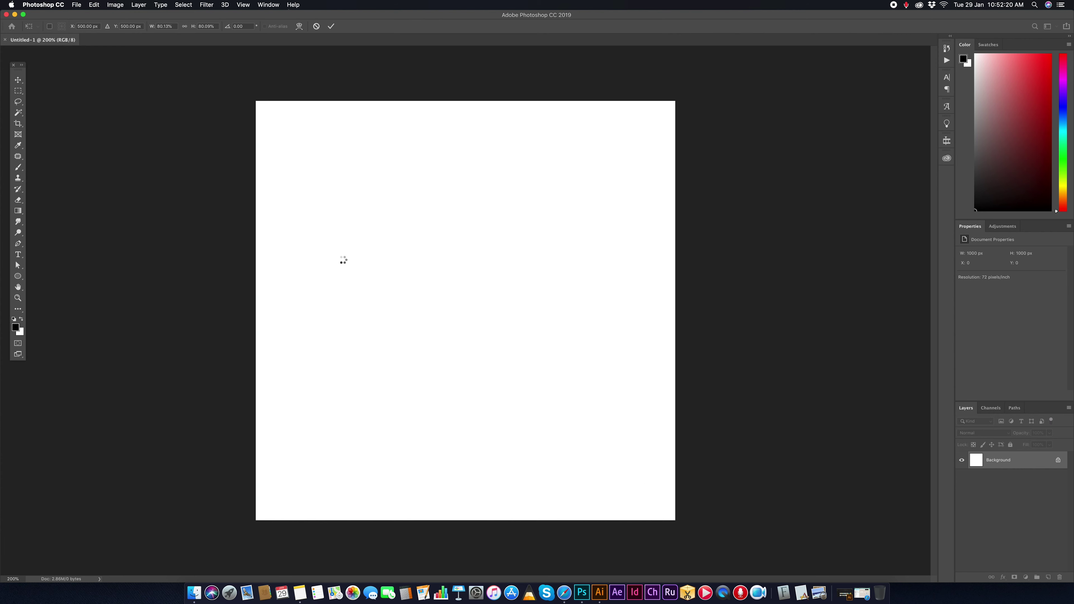
key(Return)
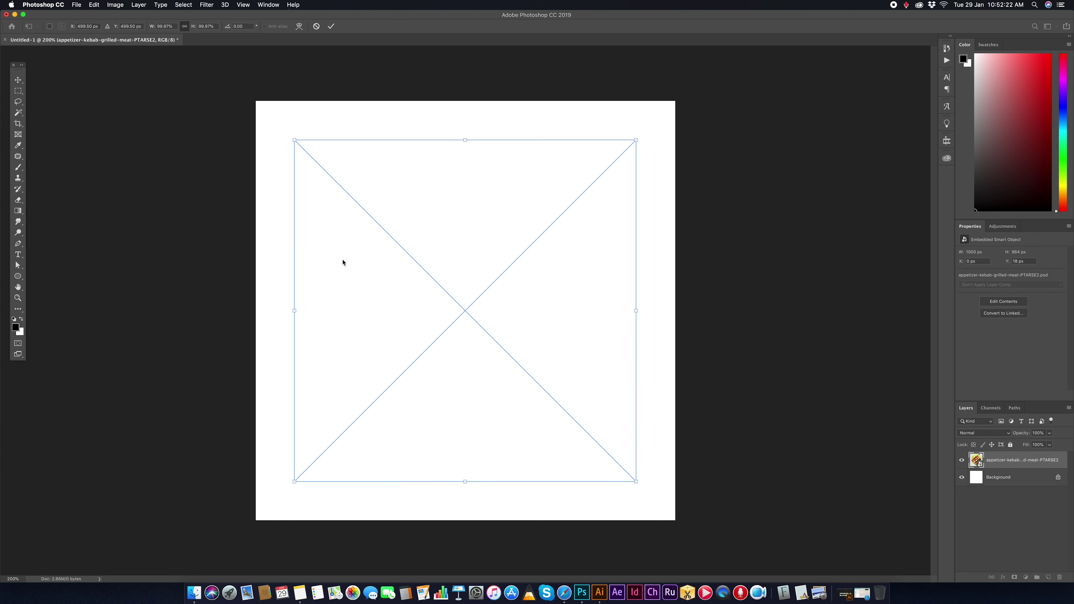
key(Return)
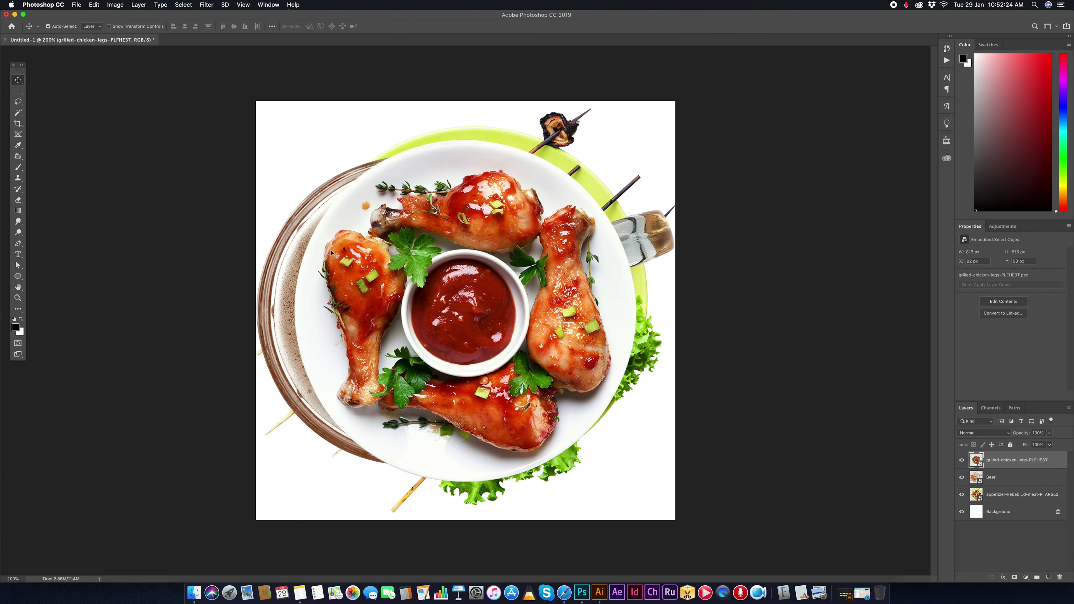
- Scale the three image layers together to about 54% and shift them up-left
shift+click(1010, 500)
key(ctrl+t)
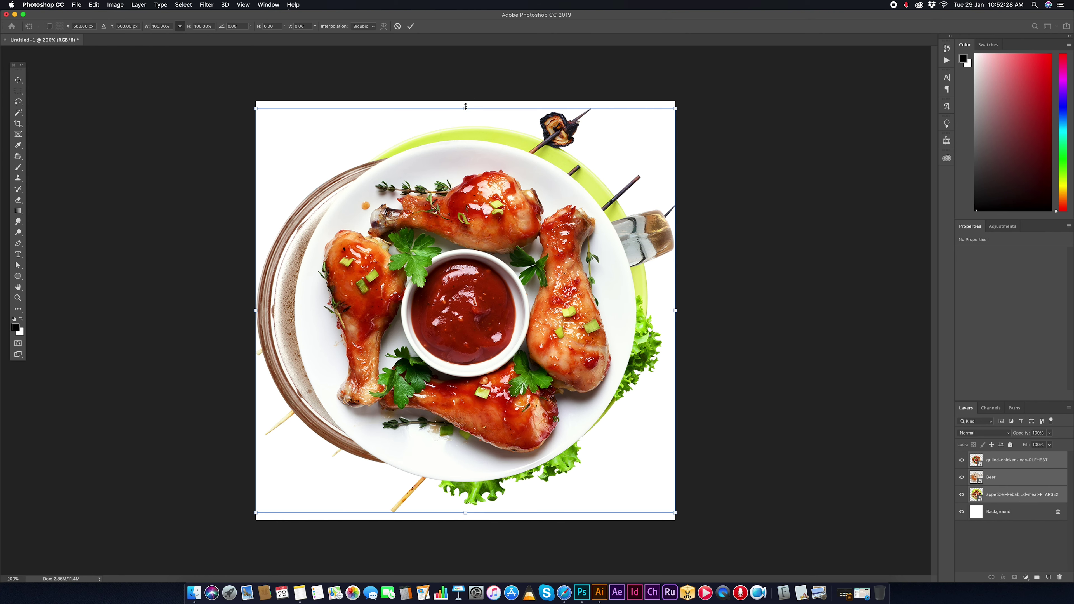
drag(465, 107, 466, 264)
drag(473, 343, 473, 281)
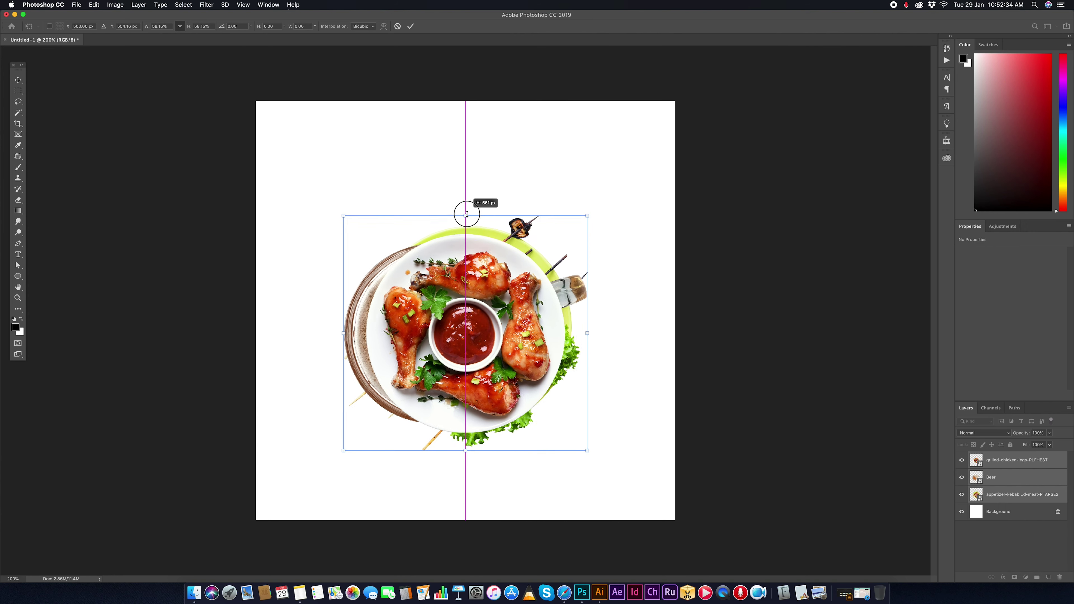
drag(466, 199, 465, 229)
drag(467, 276, 438, 247)
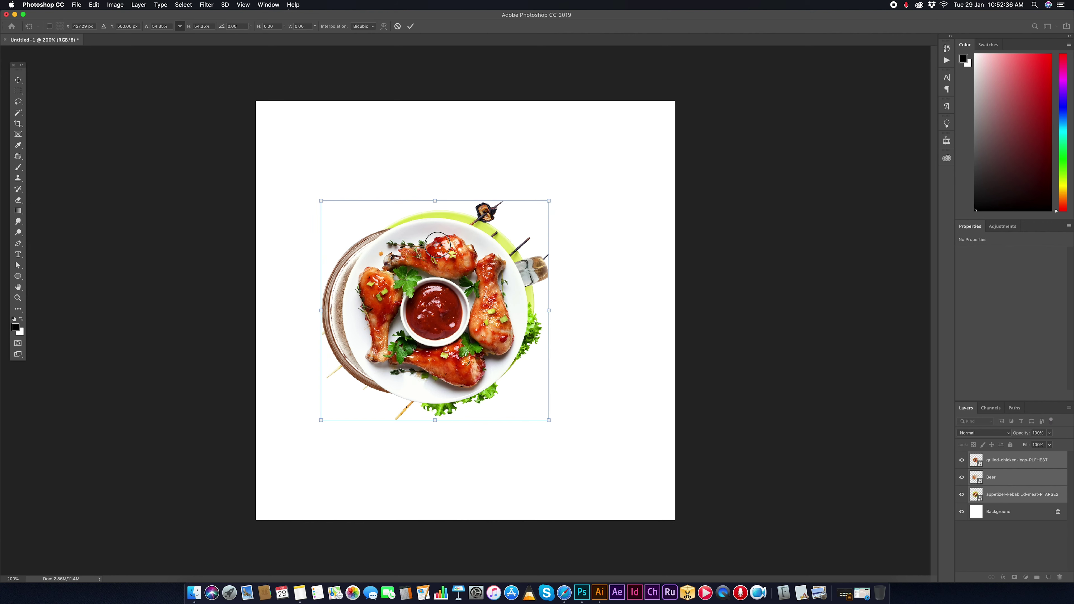
key(Return)
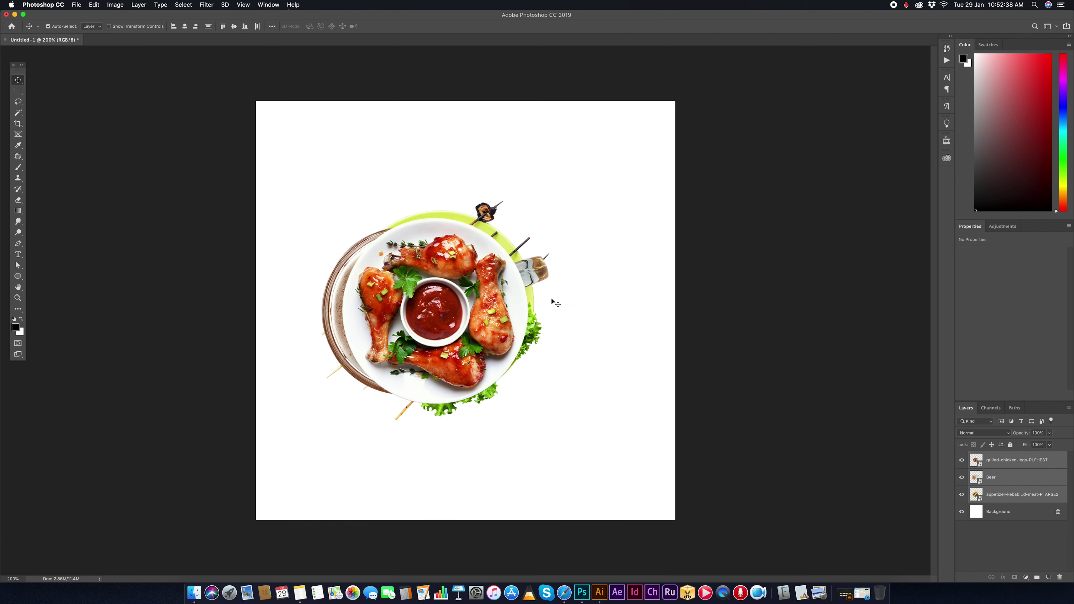
- Rearrange the chicken plate, beer mug and kebab plate positions on the canvas
drag(437, 321, 478, 250)
drag(366, 394, 446, 502)
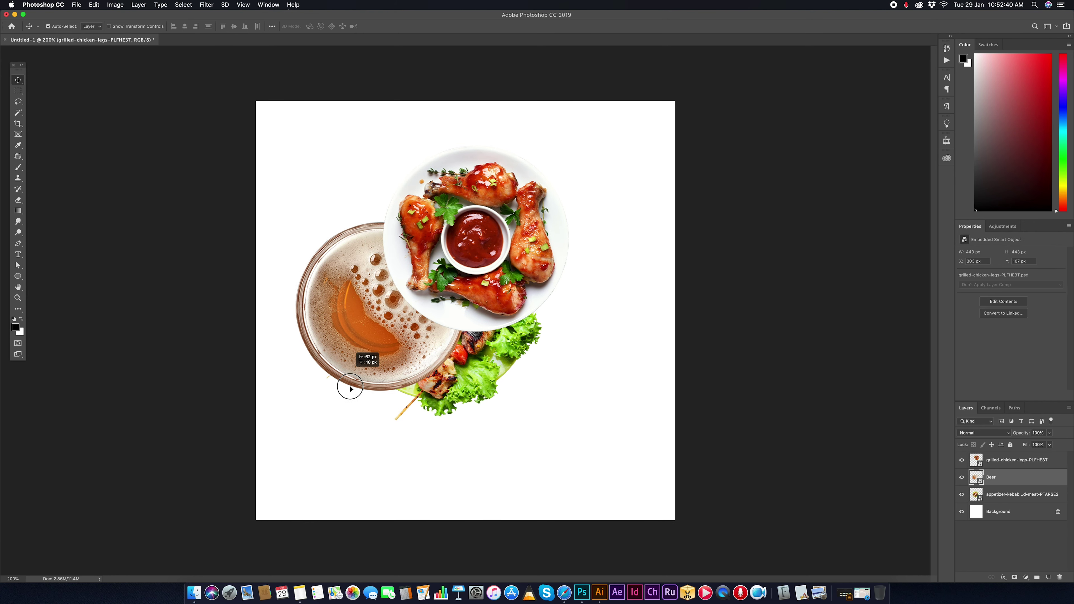
mouse_move(390, 340)
mouse_down()
mouse_move(366, 313)
mouse_move(351, 327)
mouse_up()
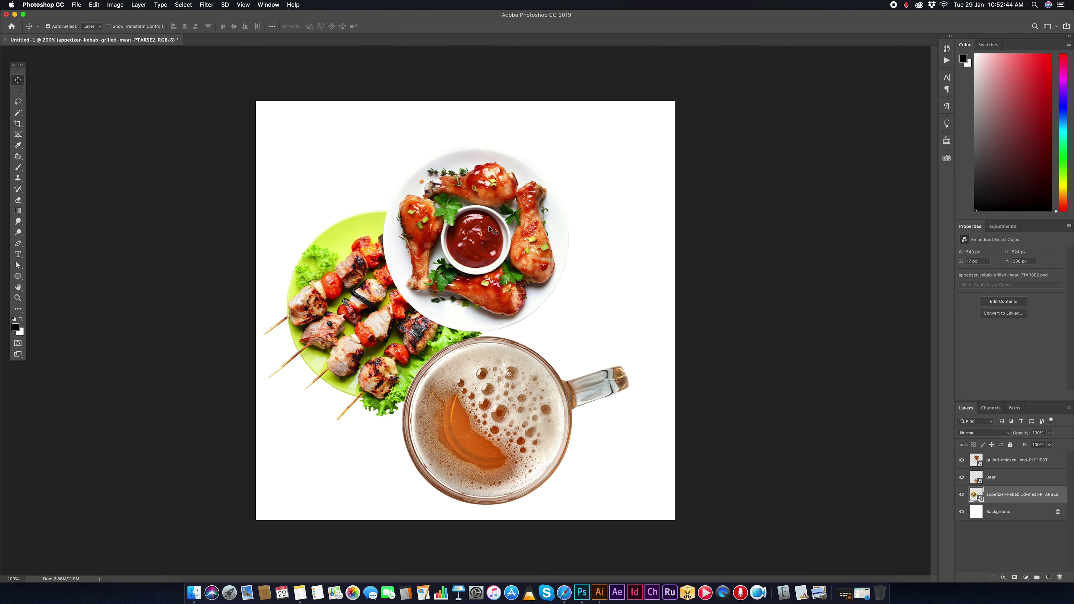
drag(489, 225, 521, 213)
drag(528, 371, 451, 294)
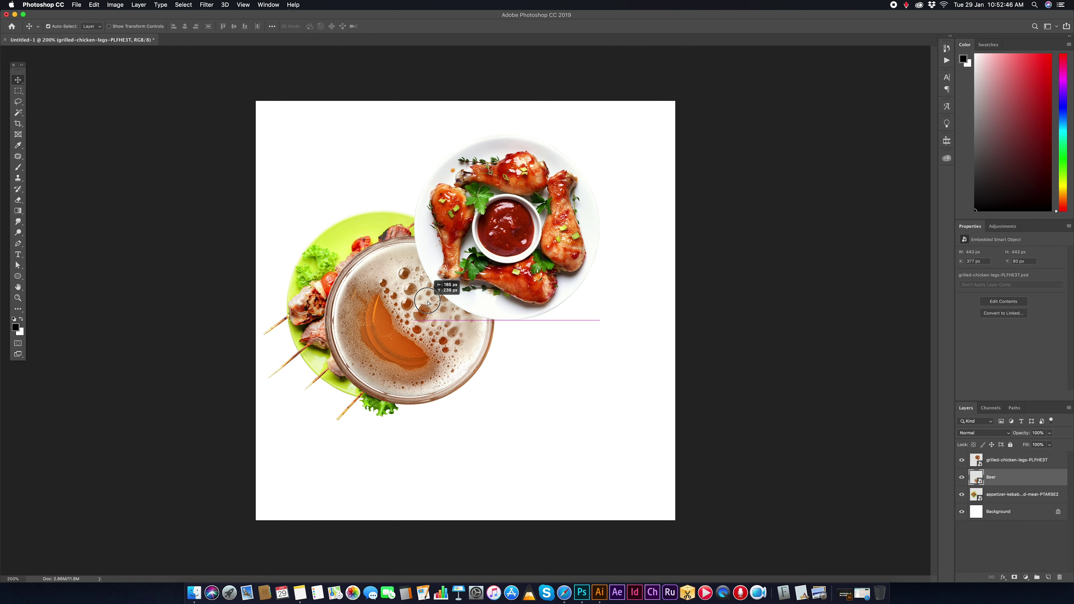
- Shrink and rotate the beer mug about 75°, and scale the kebab plate to about 32%
key(ctrl+t)
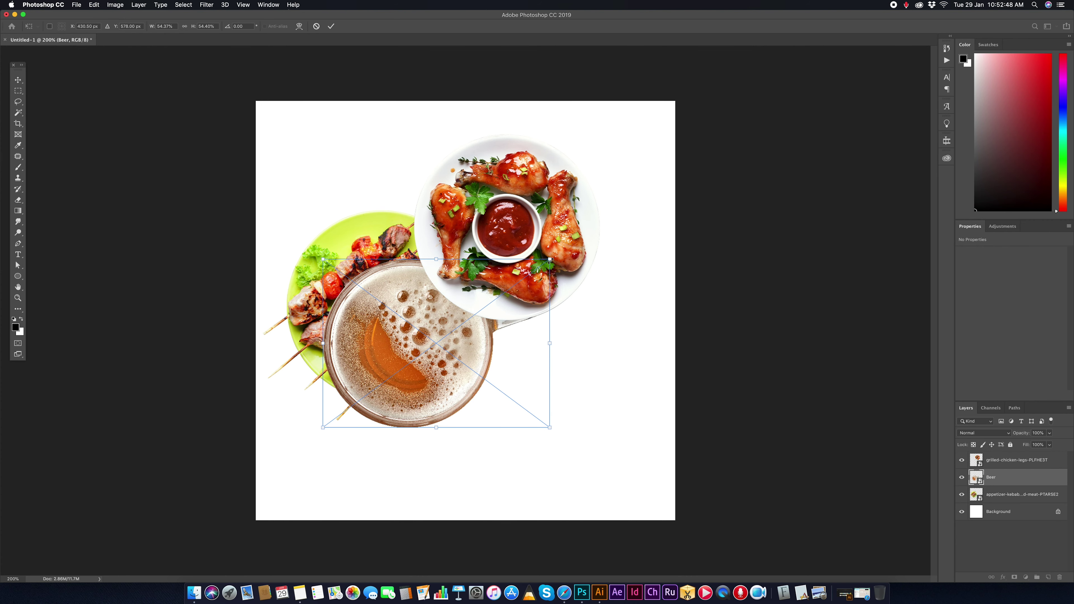
drag(550, 259, 503, 294)
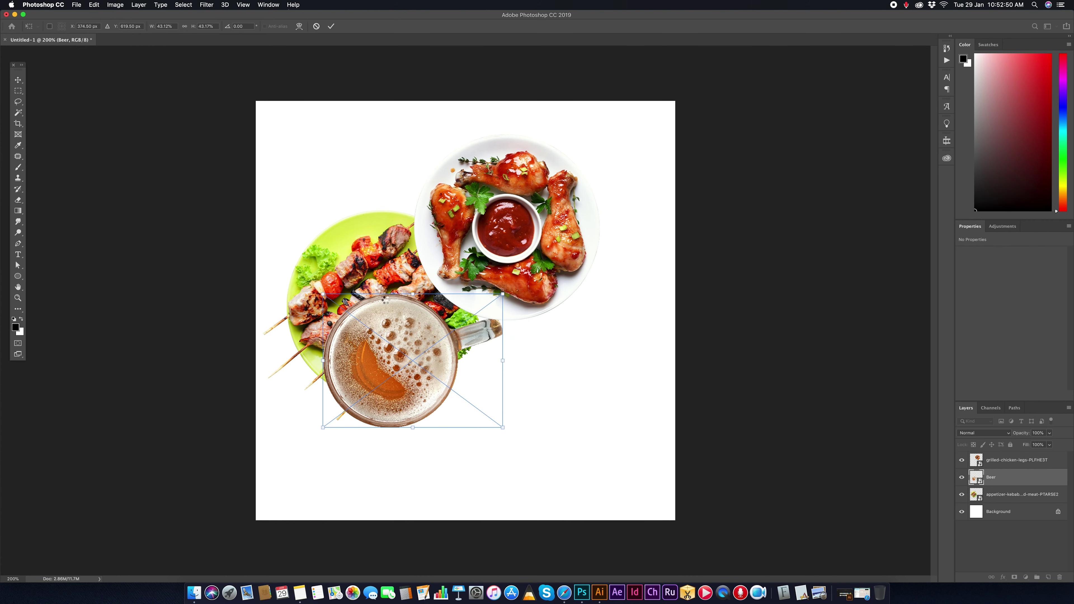
drag(520, 376, 463, 259)
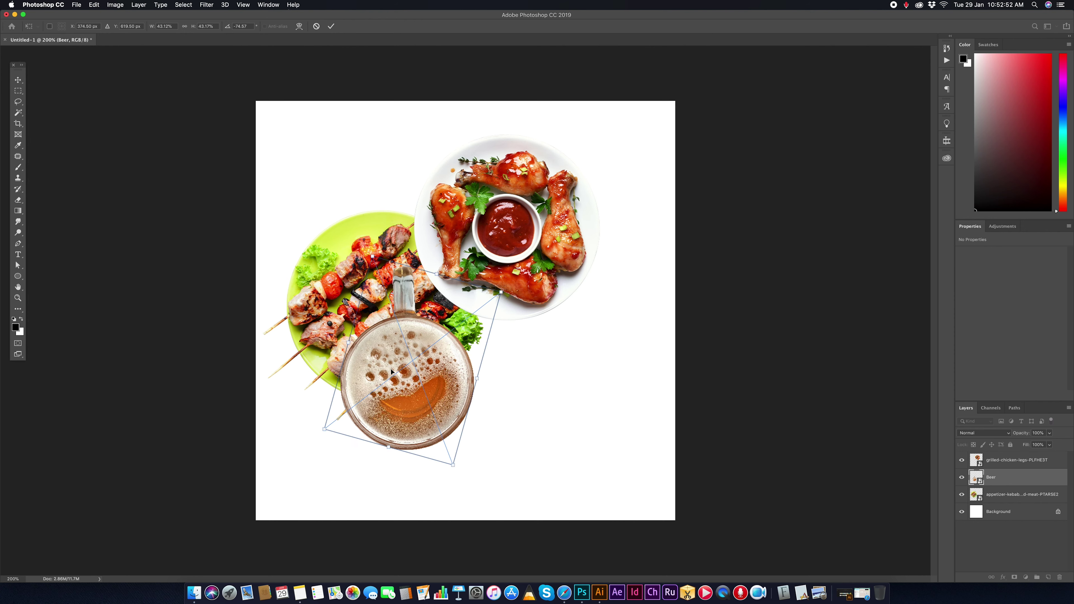
drag(391, 371, 352, 281)
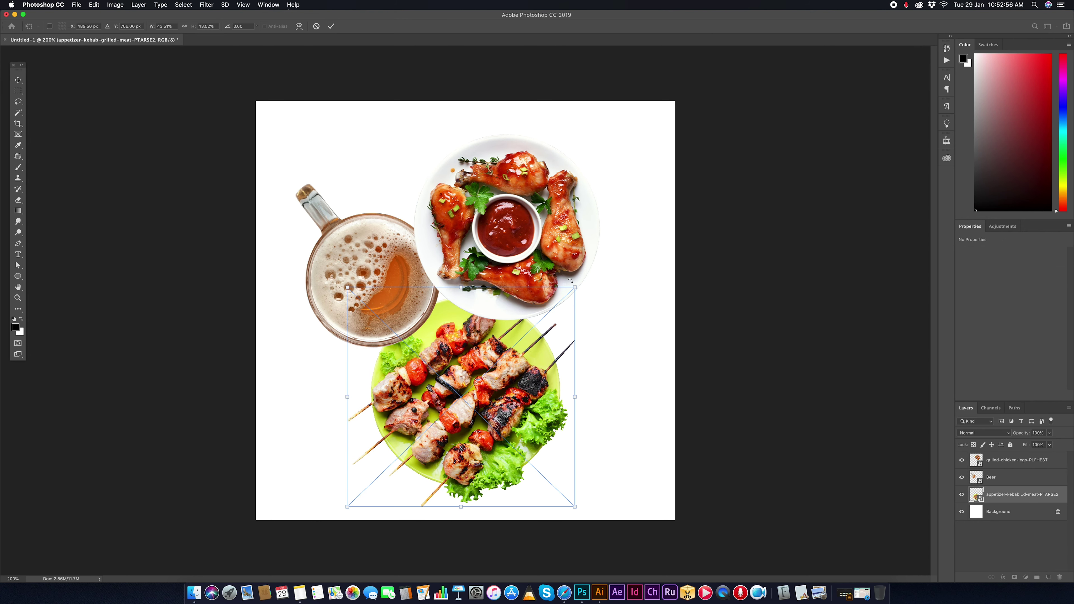
drag(570, 281, 513, 338)
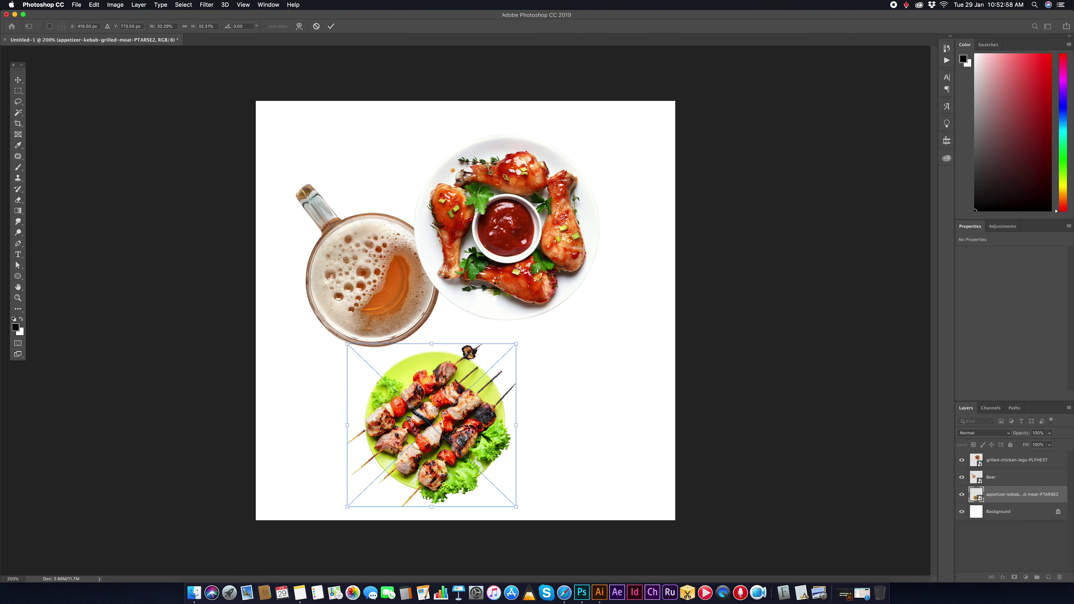
key(Return)
- Shrink the grilled chicken plate to 40% and nudge the kebab plate up-right
click(500, 137)
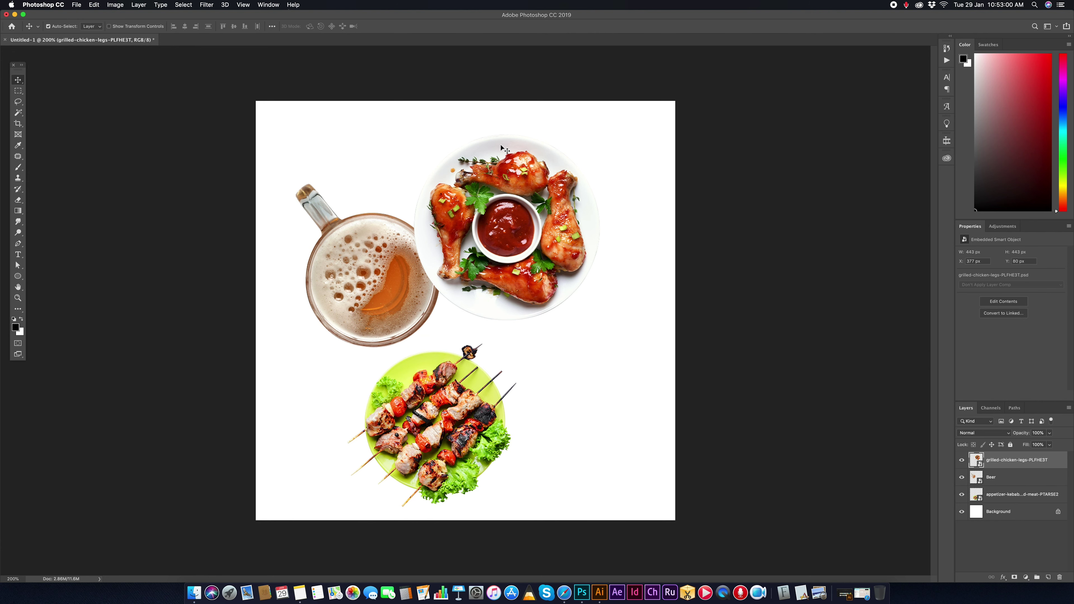
key(super+t)
drag(507, 135, 511, 183)
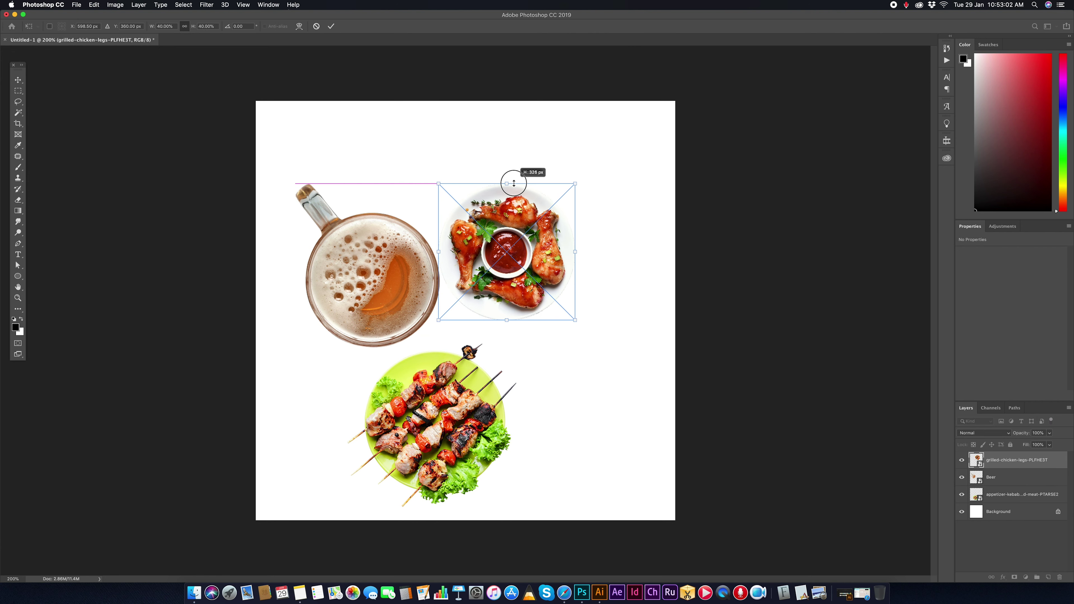
key(Return)
drag(486, 423, 493, 410)
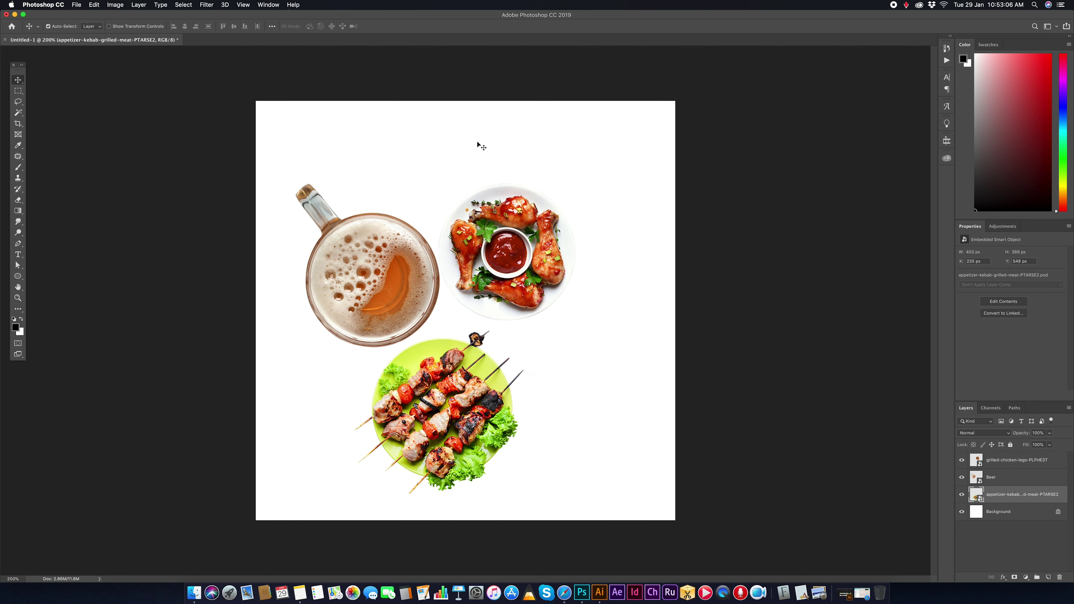
- Search Google Images in Safari for 'wooden background'
click(564, 592)
drag(544, 92, 678, 87)
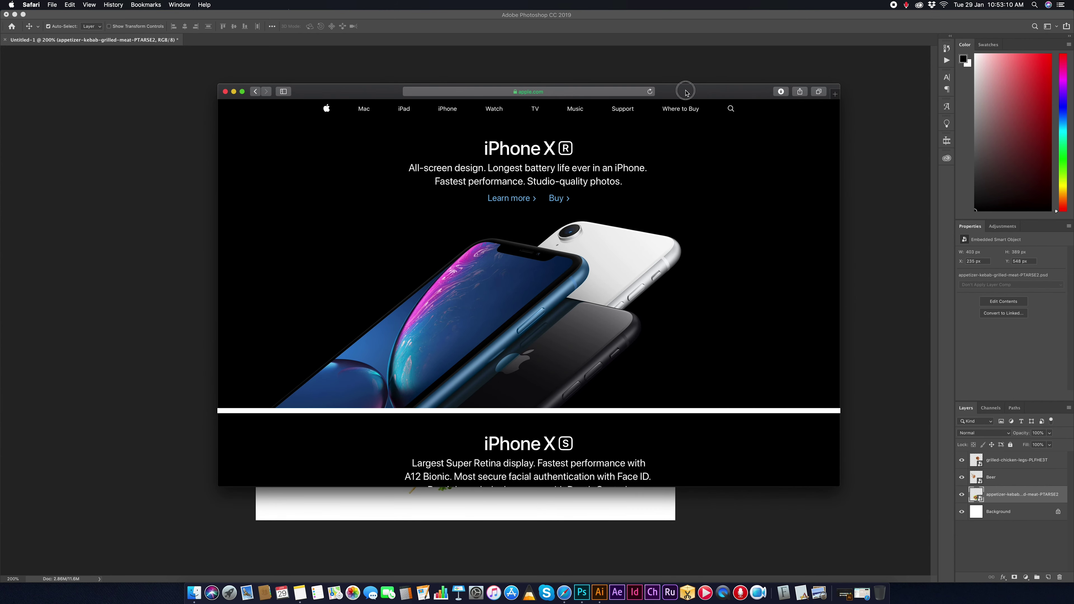
click(529, 92)
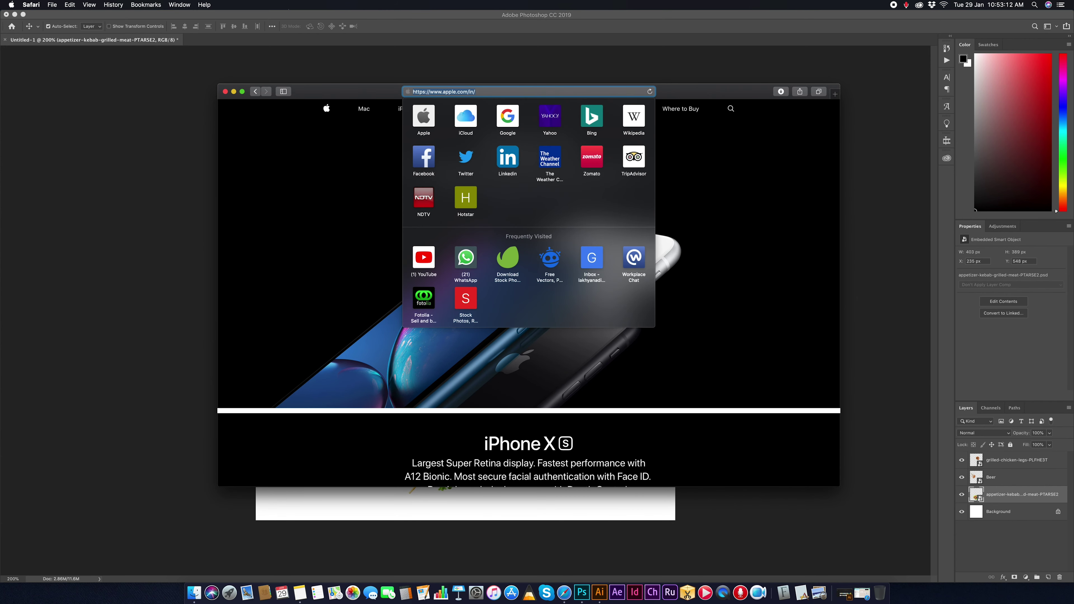
text(wooden bac)
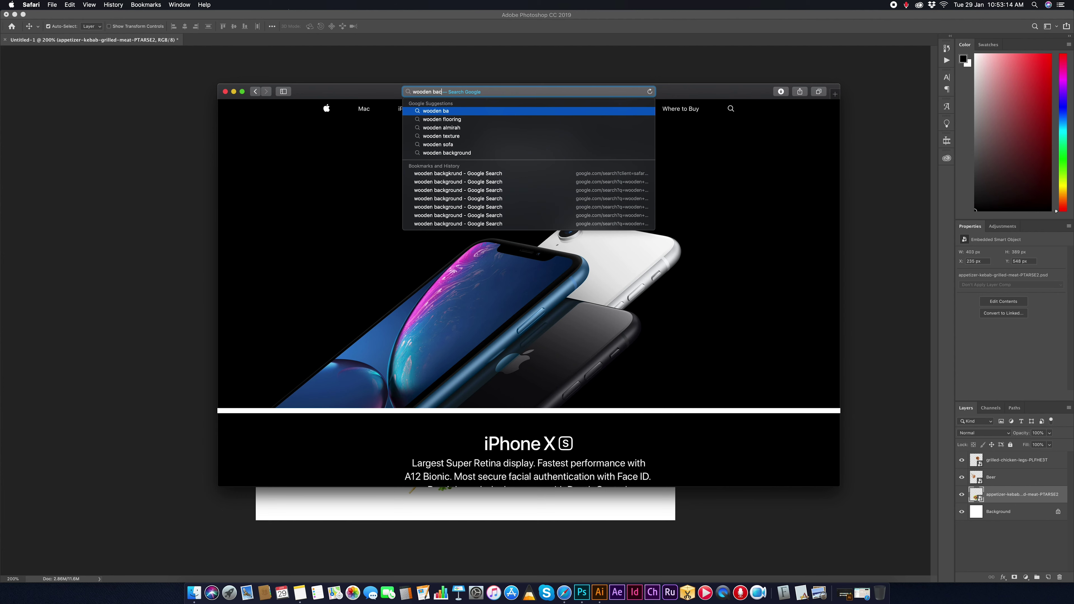
text(kglrund)
key(Return)
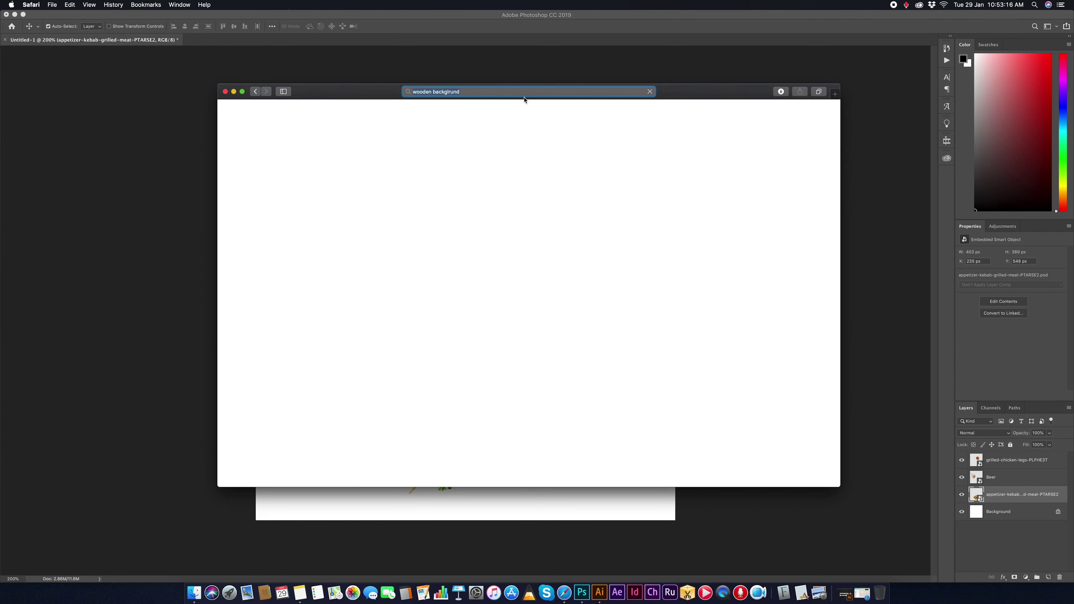
click(395, 177)
click(319, 141)
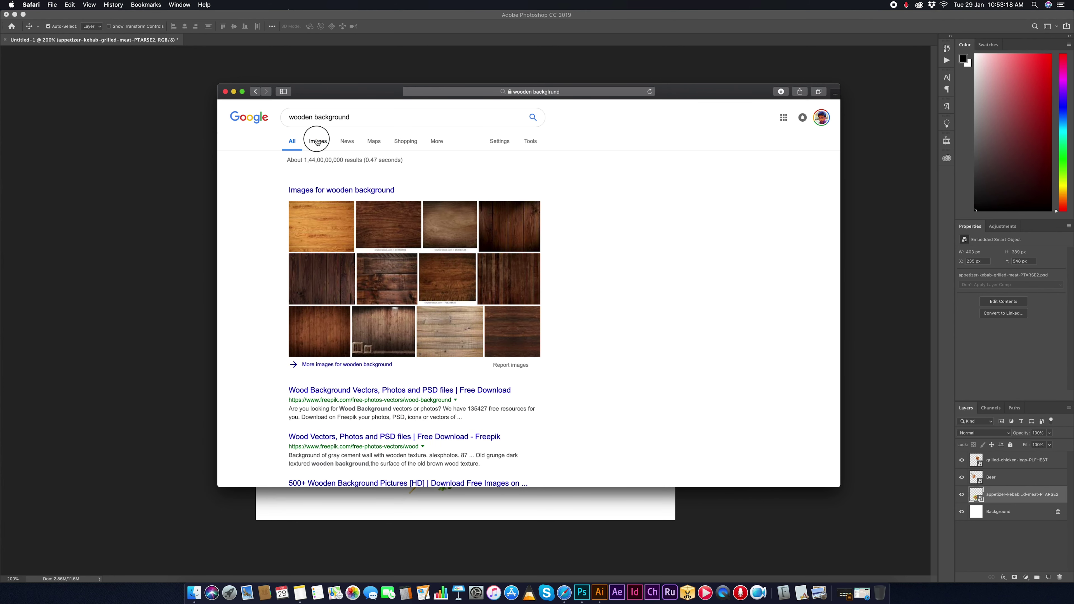
- Scroll through the wood results, previewing dark wooden plank images
scroll(693, 328, down, 2)
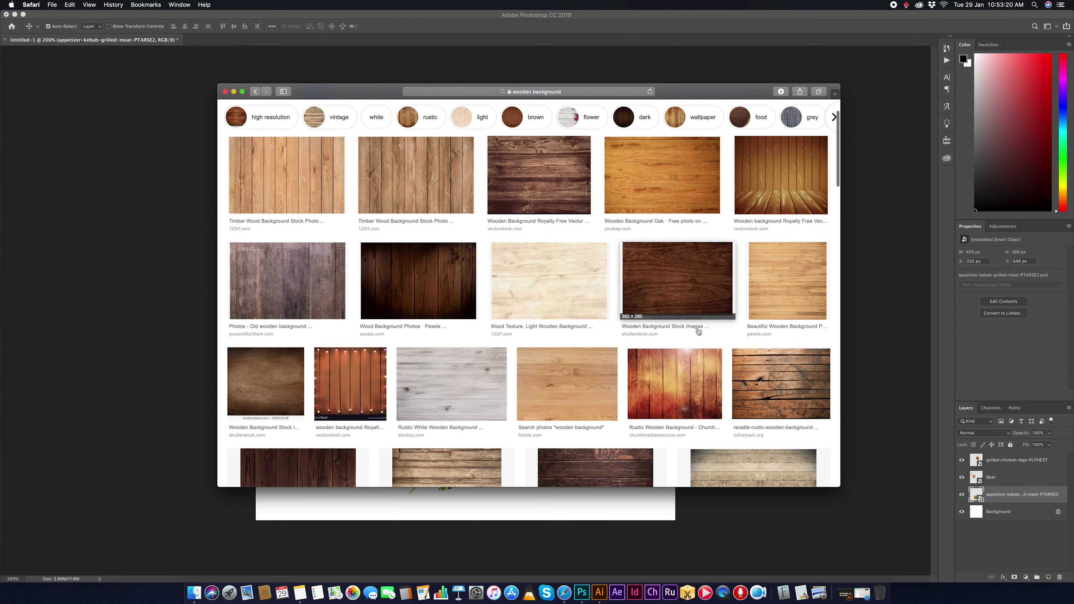
scroll(695, 329, down, 3)
scroll(697, 330, down, 2)
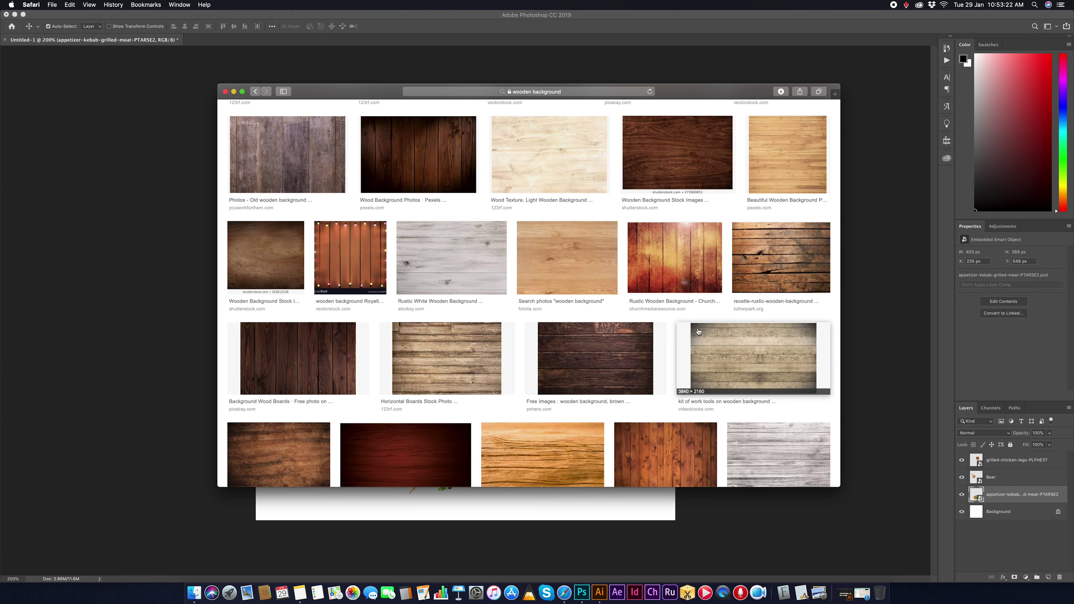
scroll(698, 331, down, 3)
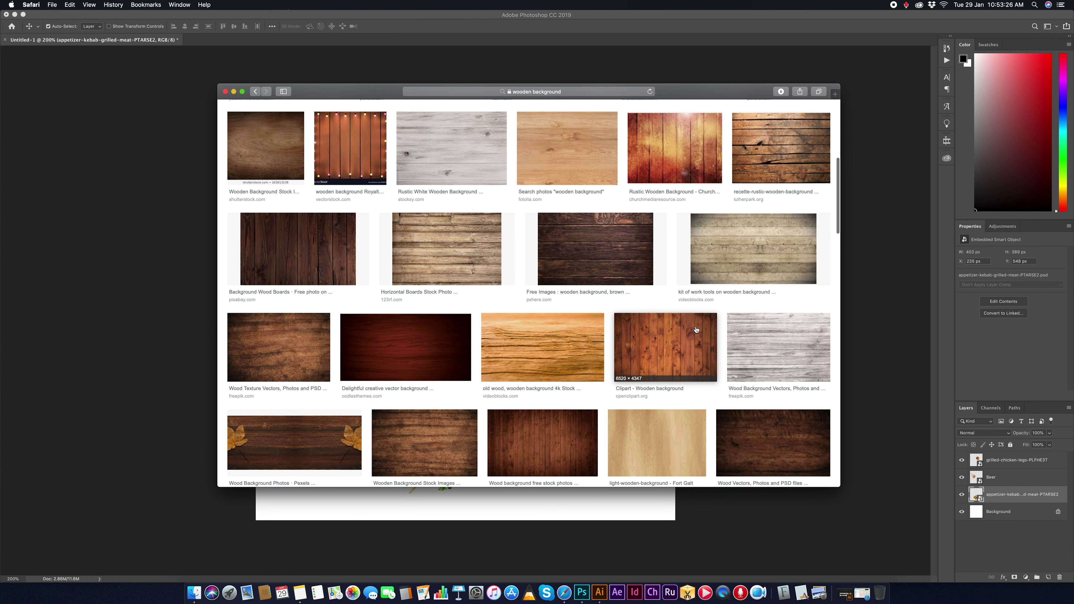
click(579, 261)
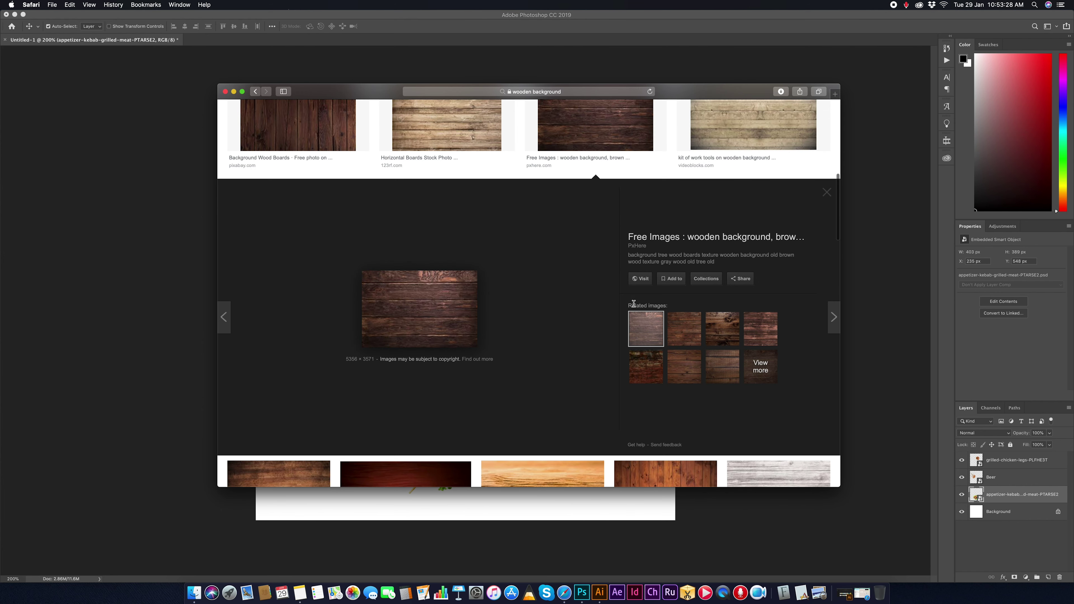
click(683, 334)
scroll(685, 338, down, 3)
scroll(686, 340, down, 3)
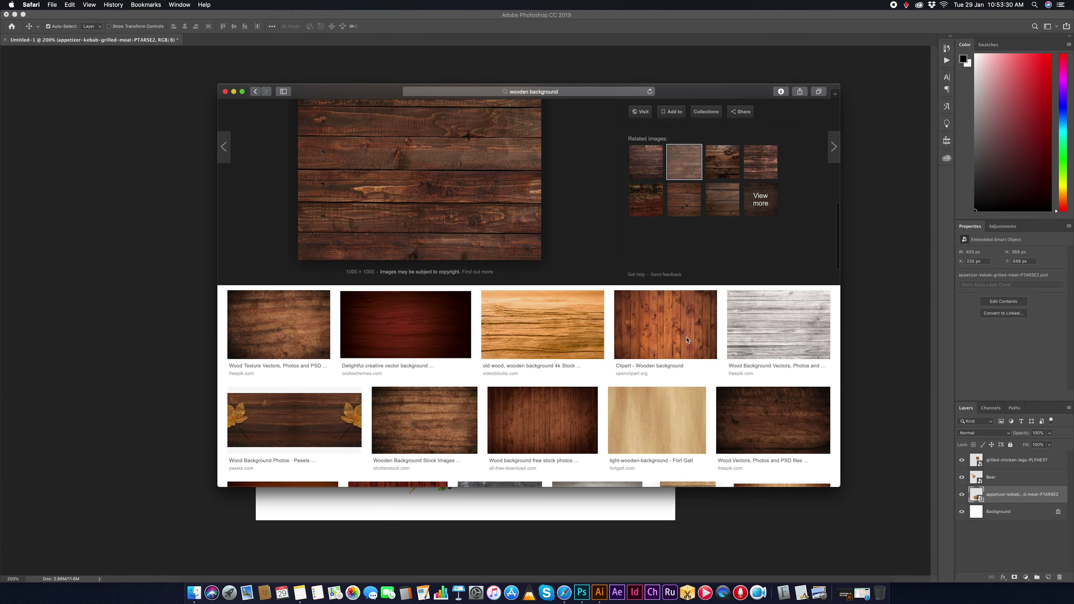
scroll(686, 340, down, 3)
scroll(687, 340, down, 2)
scroll(686, 339, down, 2)
scroll(687, 340, down, 3)
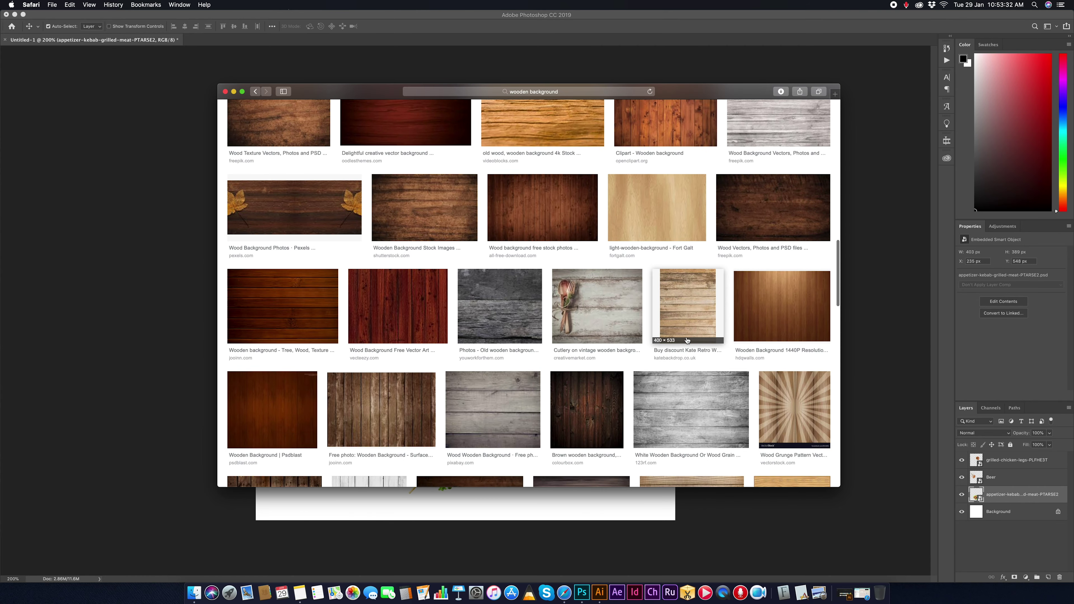
scroll(687, 339, down, 3)
scroll(687, 339, down, 4)
scroll(687, 340, down, 4)
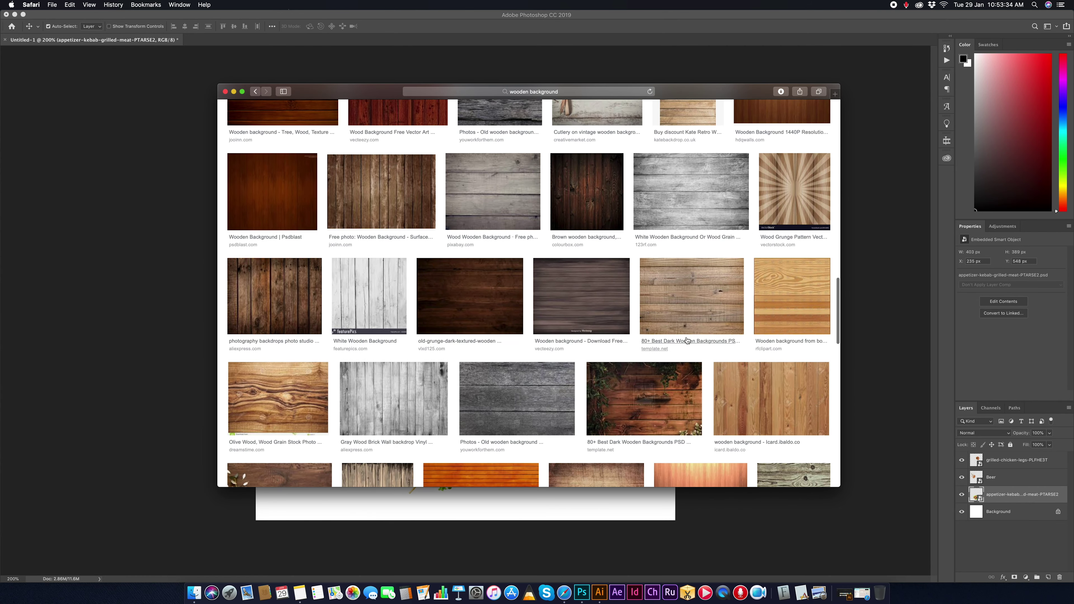
scroll(686, 340, down, 3)
scroll(687, 340, down, 2)
scroll(686, 340, down, 2)
scroll(686, 340, down, 1)
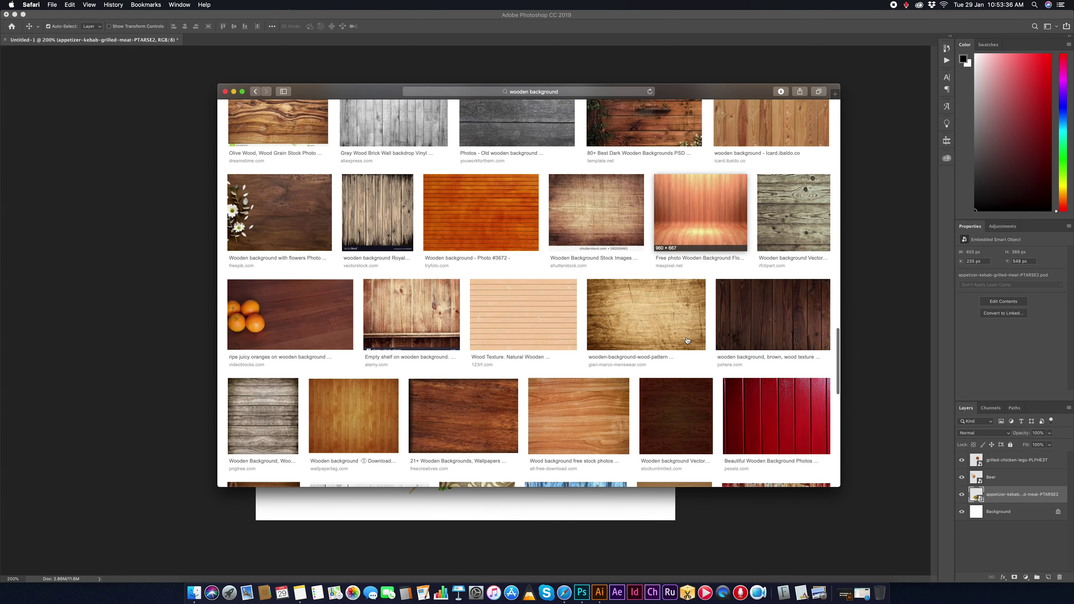
scroll(686, 340, down, 2)
scroll(687, 340, up, 1)
scroll(687, 340, up, 6)
- Open the dark vertical wood planks image and copy it
click(686, 339)
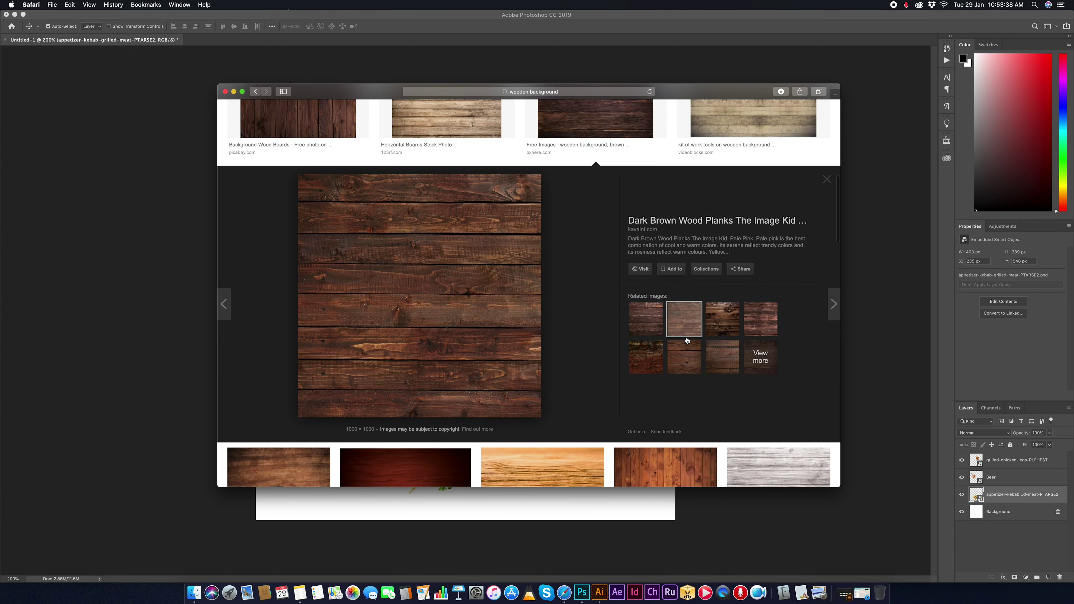
scroll(687, 340, up, 2)
scroll(686, 339, up, 6)
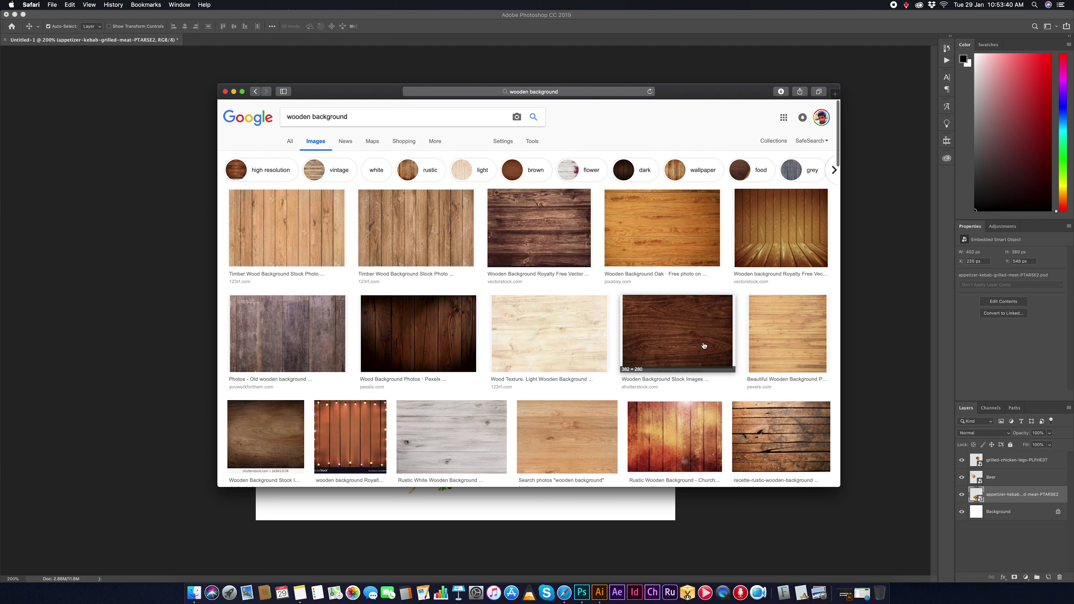
click(393, 311)
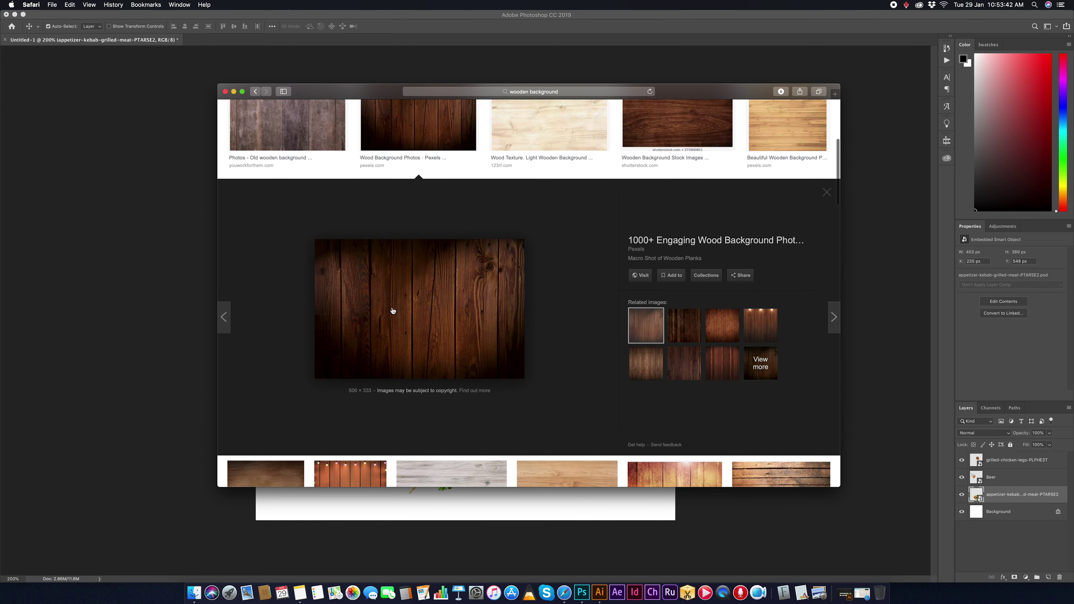
click(674, 331)
click(646, 363)
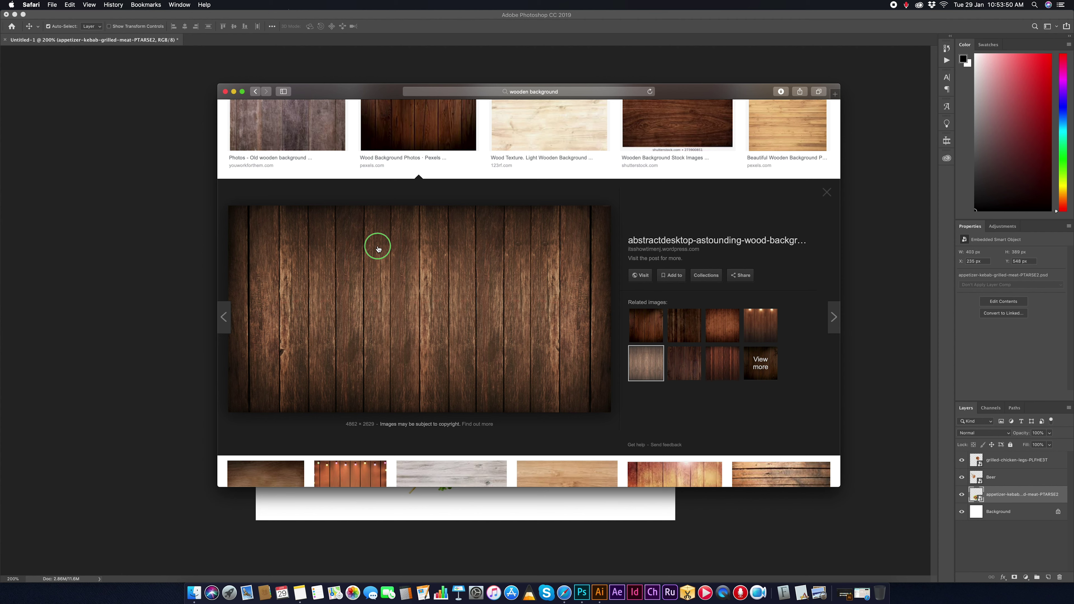
right_click(376, 244)
click(422, 383)
- Paste the wood image into Photoshop and convert it to a smart object
click(24, 230)
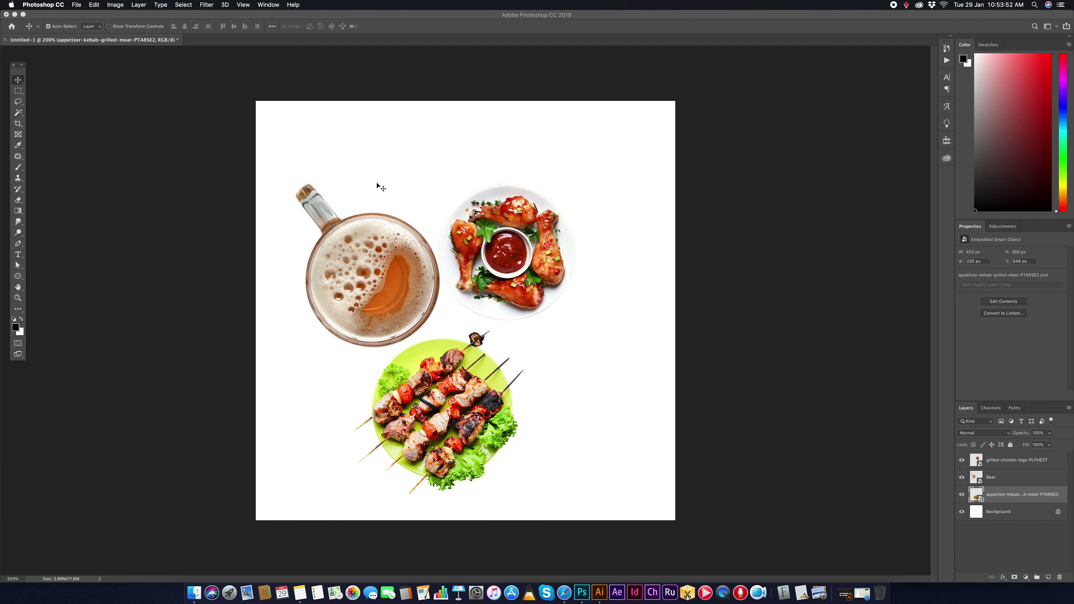
key(super+v)
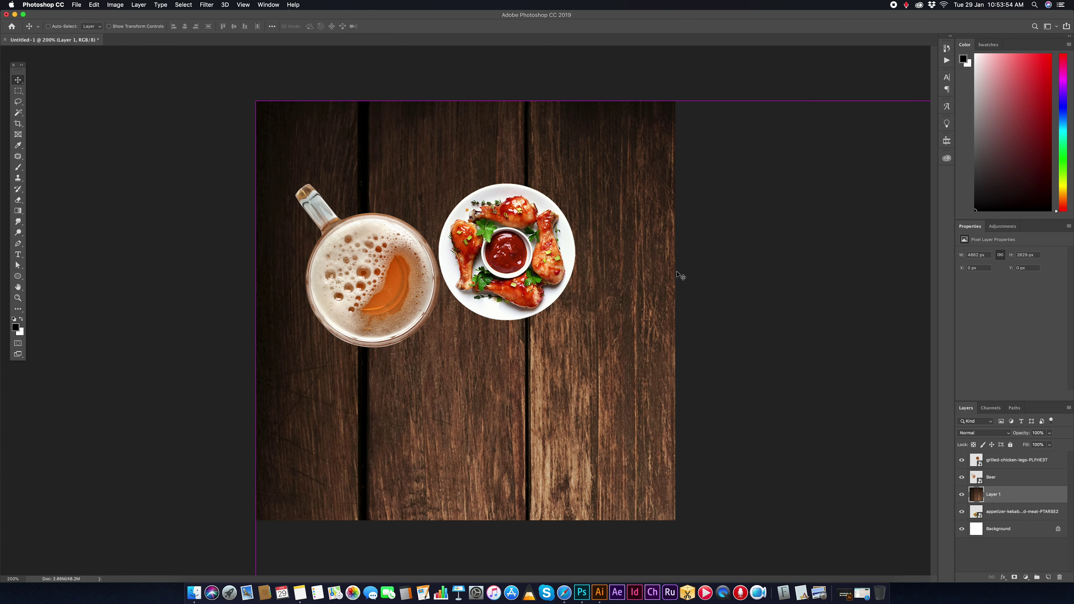
key(super+minus)
key(super+minus)
key(super+minus)
right_click(1008, 492)
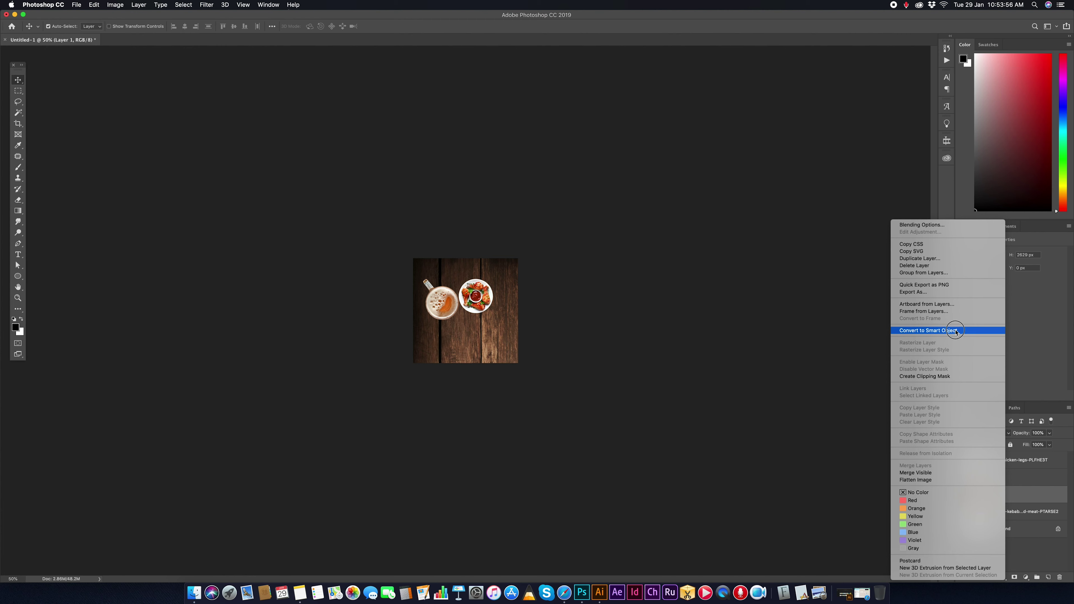
click(958, 329)
- Scale the wood layer to about 23% and position it over the canvas top
key(super+t)
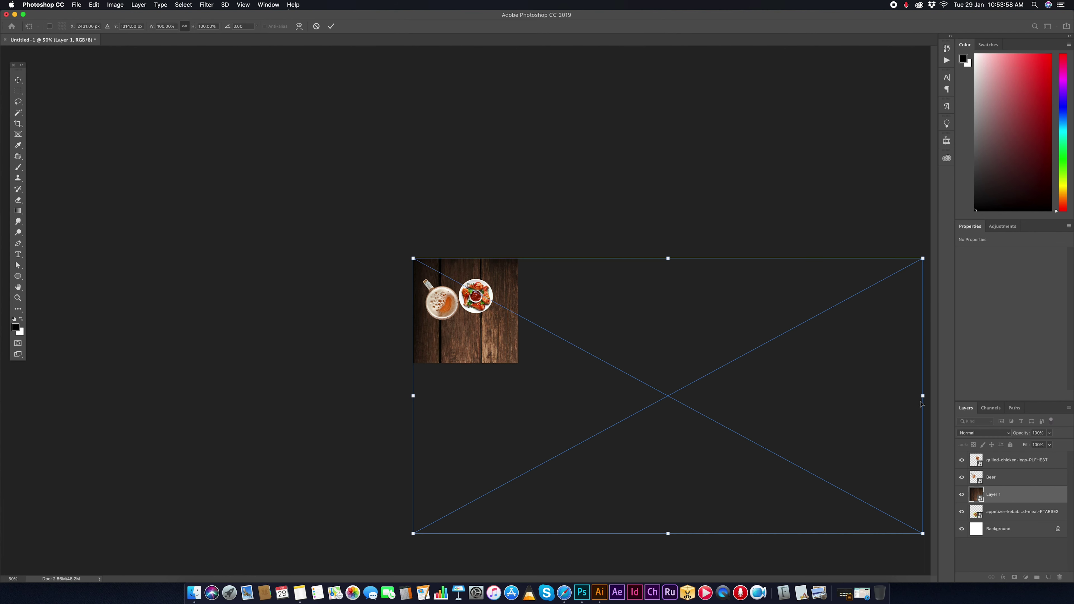
drag(921, 404, 531, 404)
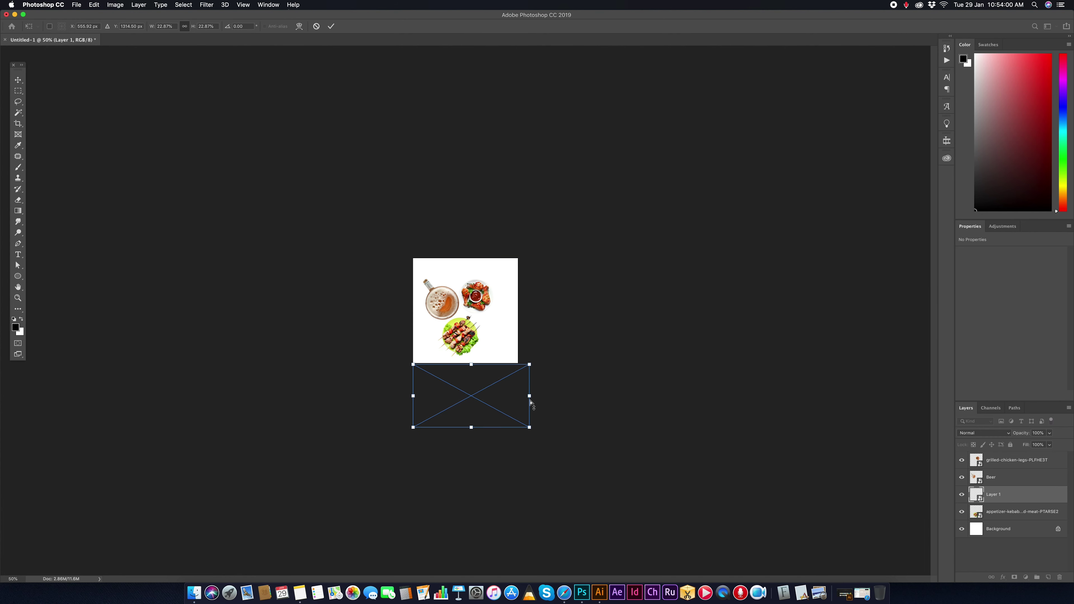
key(super+plus)
drag(511, 409, 509, 266)
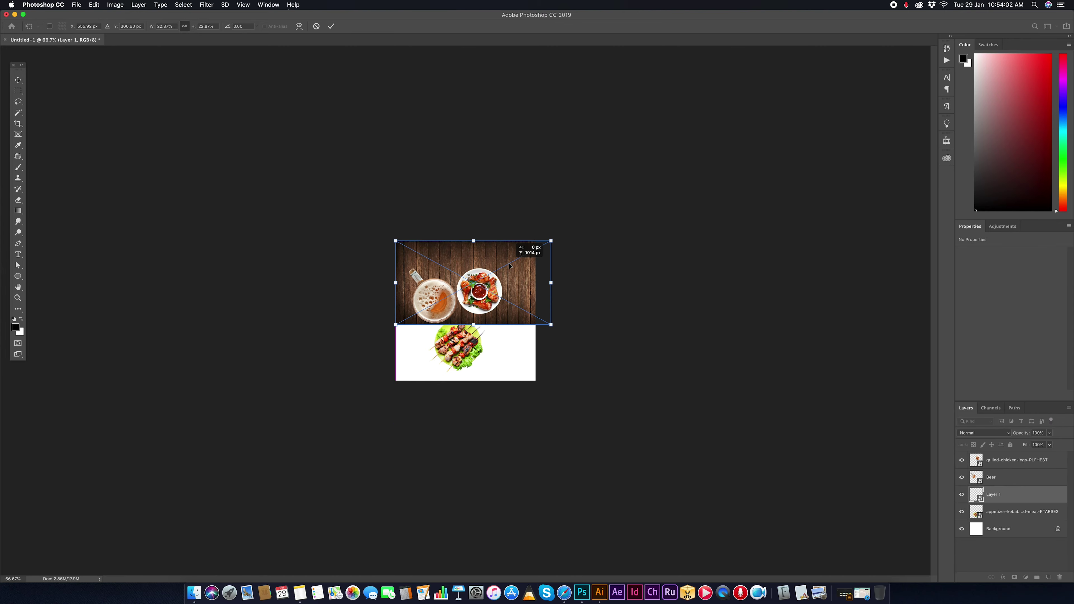
key(super+plus)
key(super+plus)
mouse_move(494, 359)
mouse_down()
mouse_move(499, 517)
mouse_move(489, 383)
mouse_up()
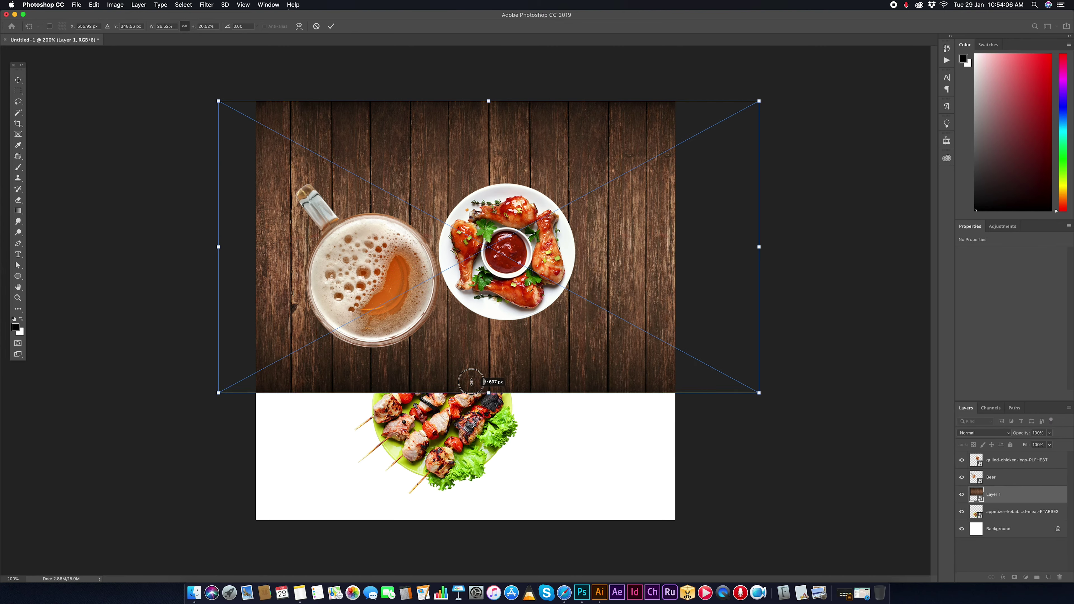
- Commit the wood layer's size and flip it vertically
double_click(609, 301)
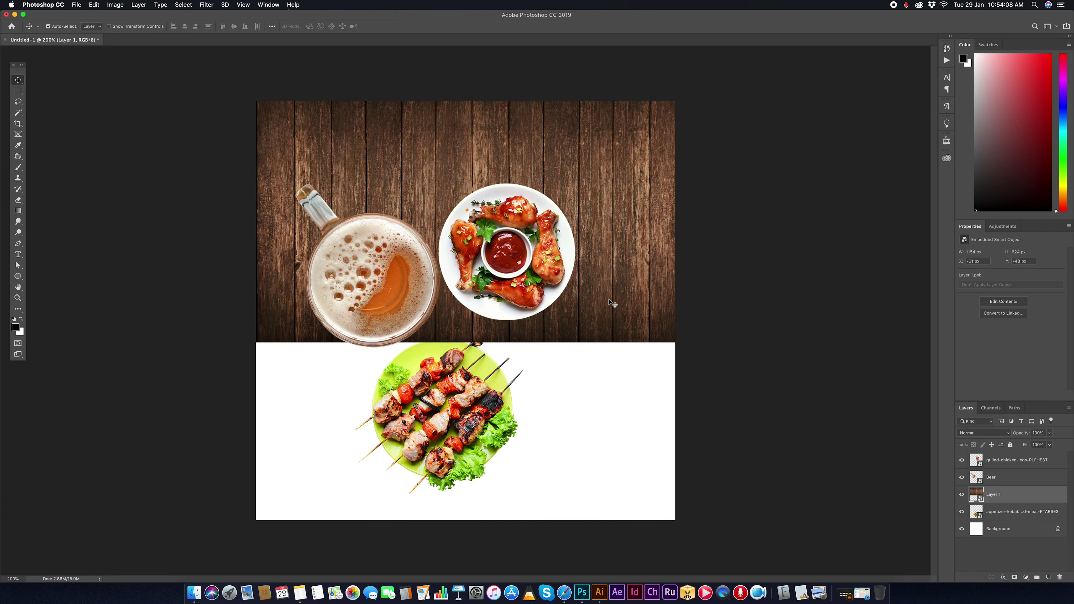
key(ctrl+t)
right_click(555, 242)
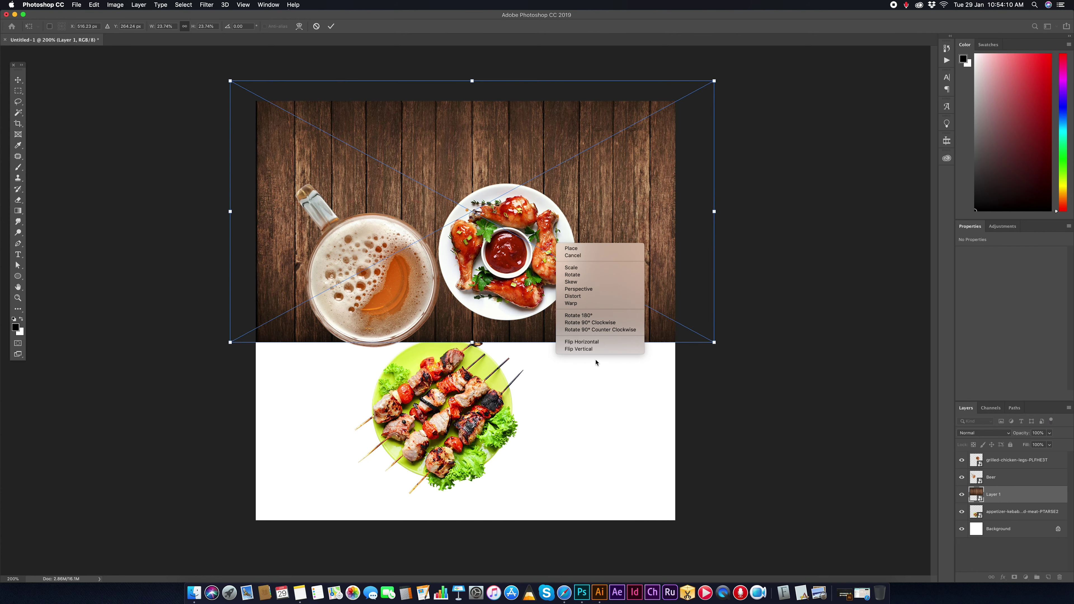
click(592, 347)
- Duplicate the wood, flip the copy vertically and move it to fill the canvas bottom
drag(604, 264, 604, 247)
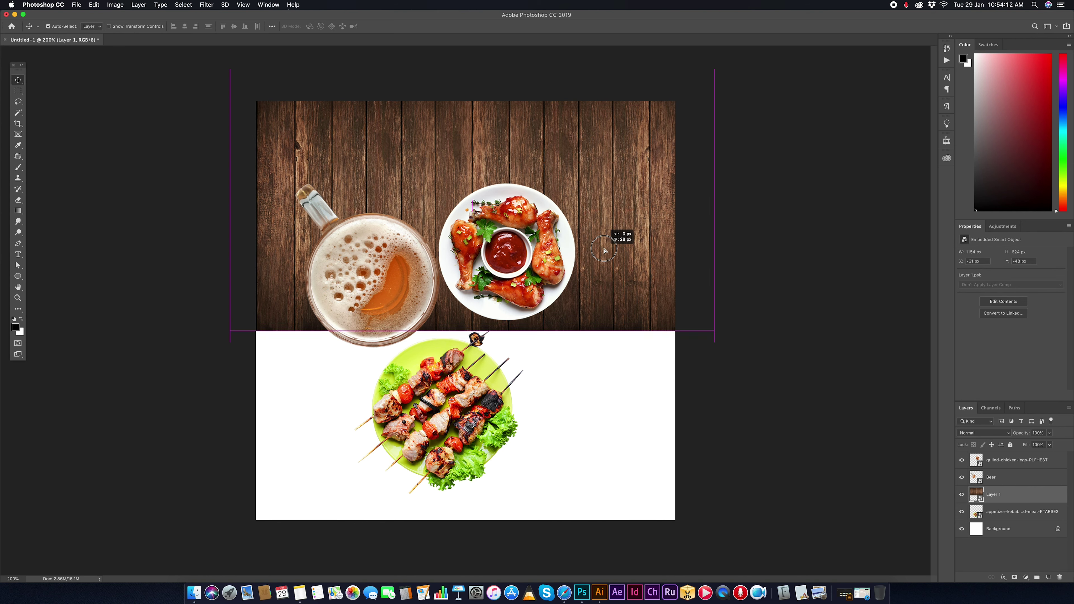
right_click(621, 256)
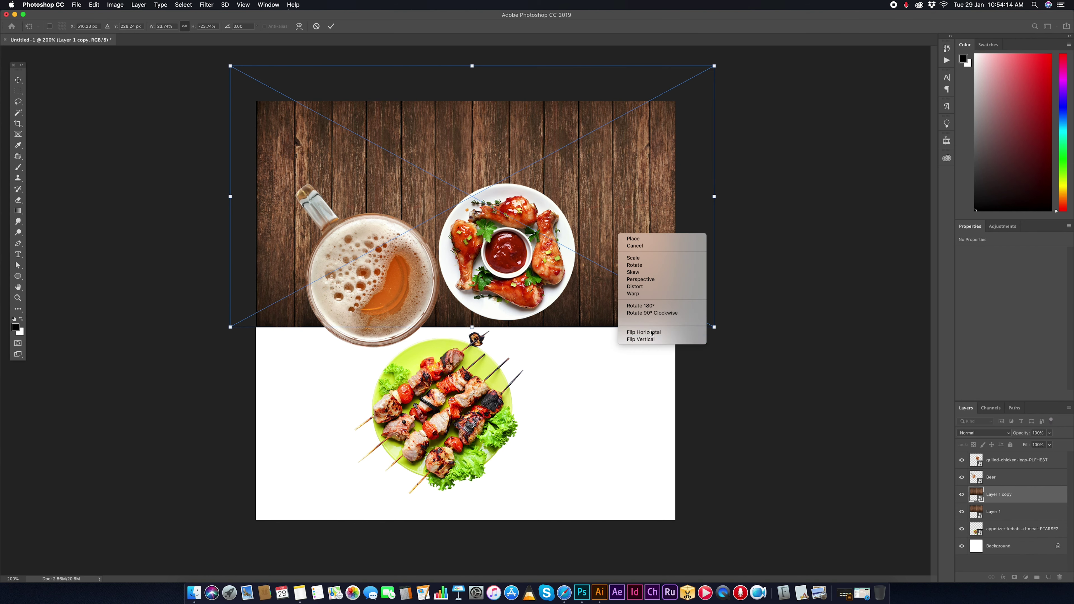
click(634, 343)
drag(603, 145, 605, 406)
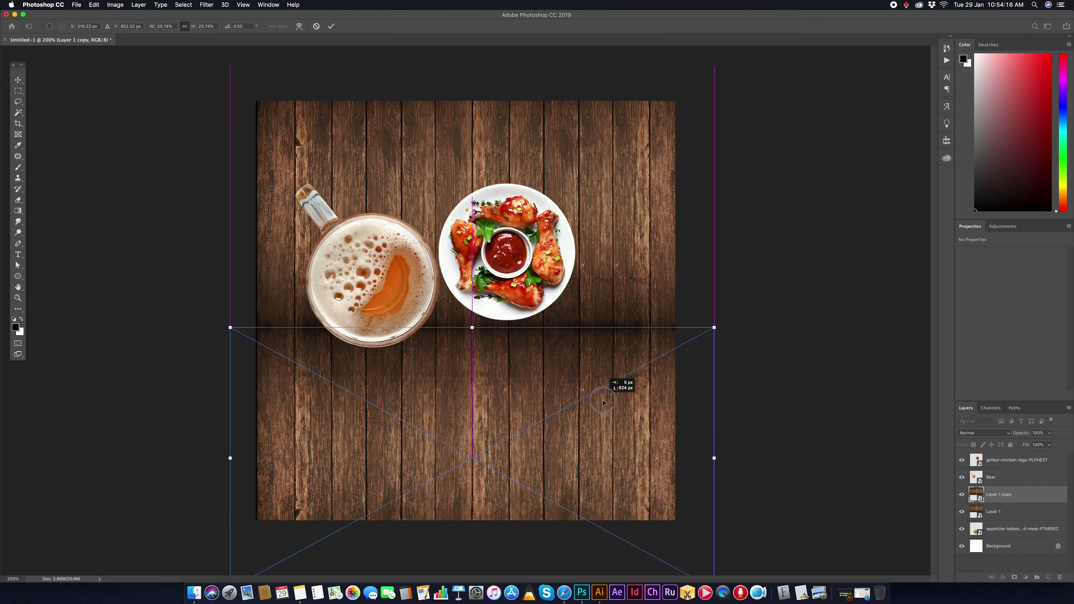
key(Return)
key(shift+Up)
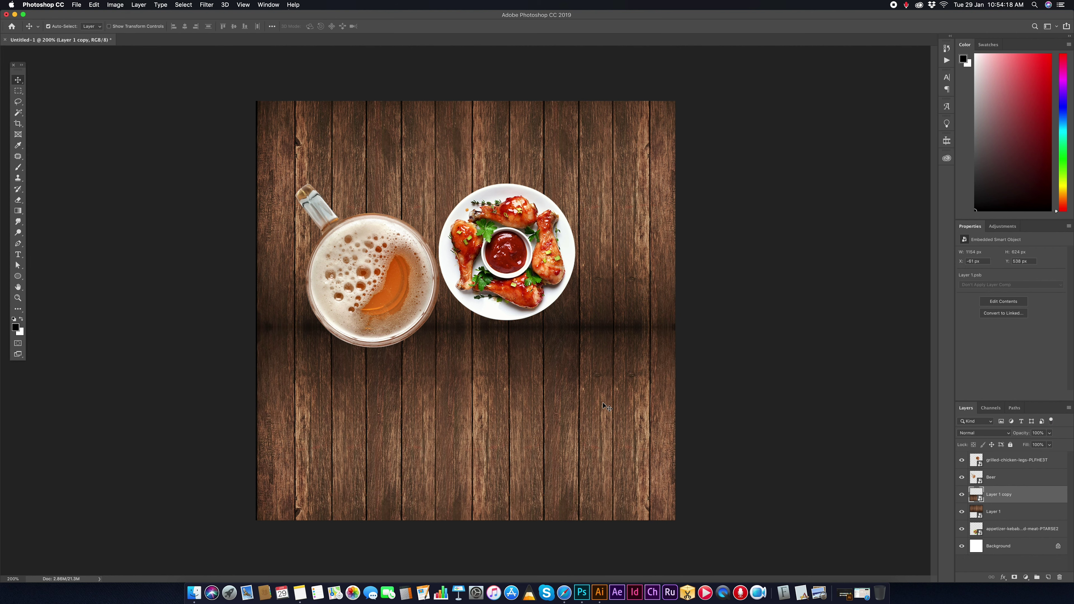
- Combine Layer 1 and Layer 1 copy into one smart object scaled to about 94%
shift+click(997, 511)
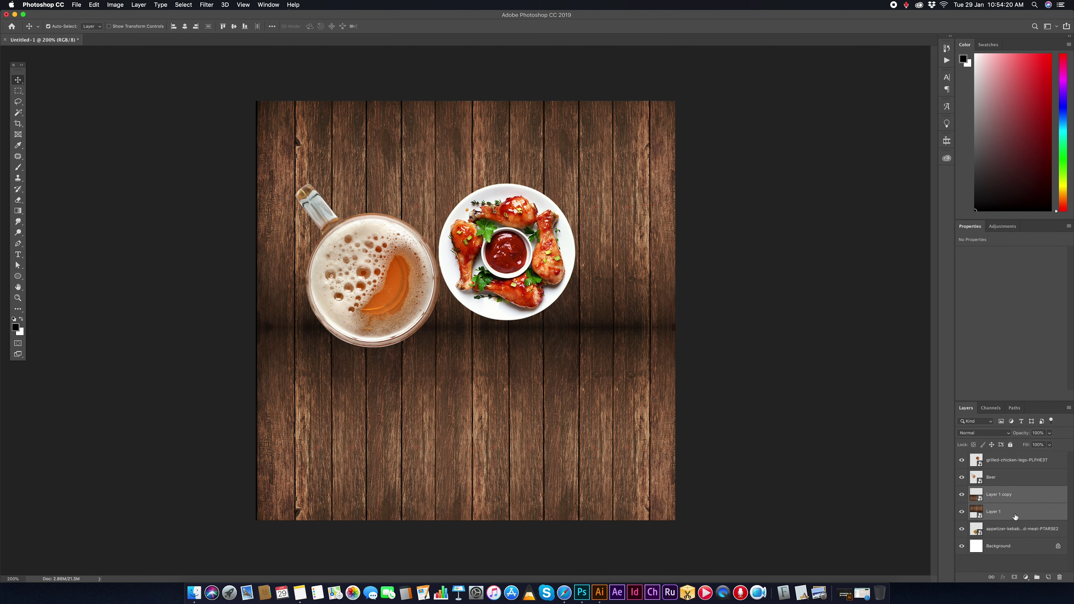
right_click(1012, 511)
click(930, 299)
key(super+t)
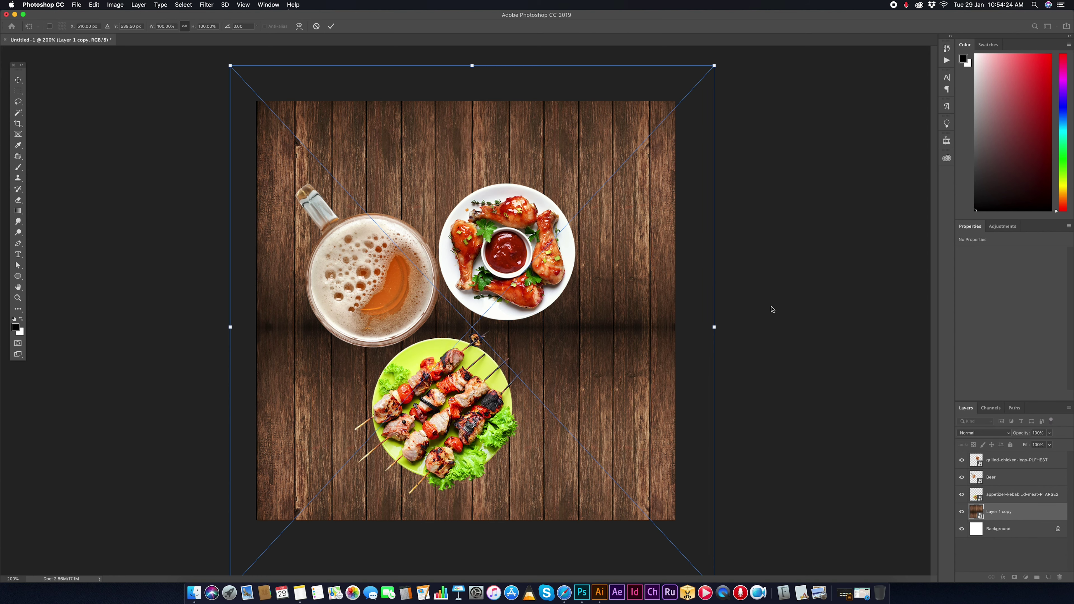
drag(714, 326, 654, 308)
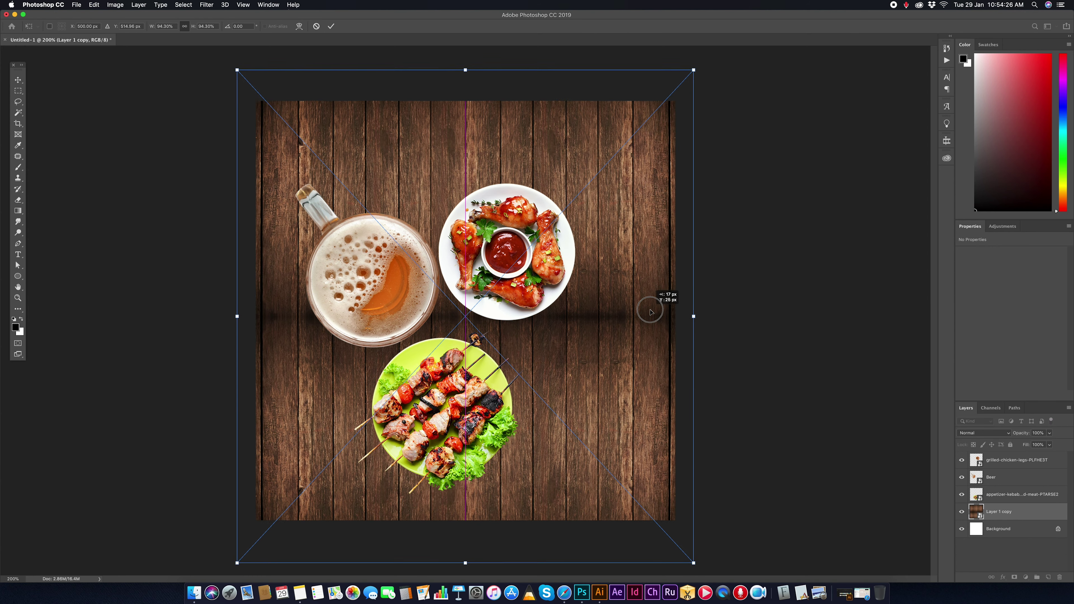
key(Return)
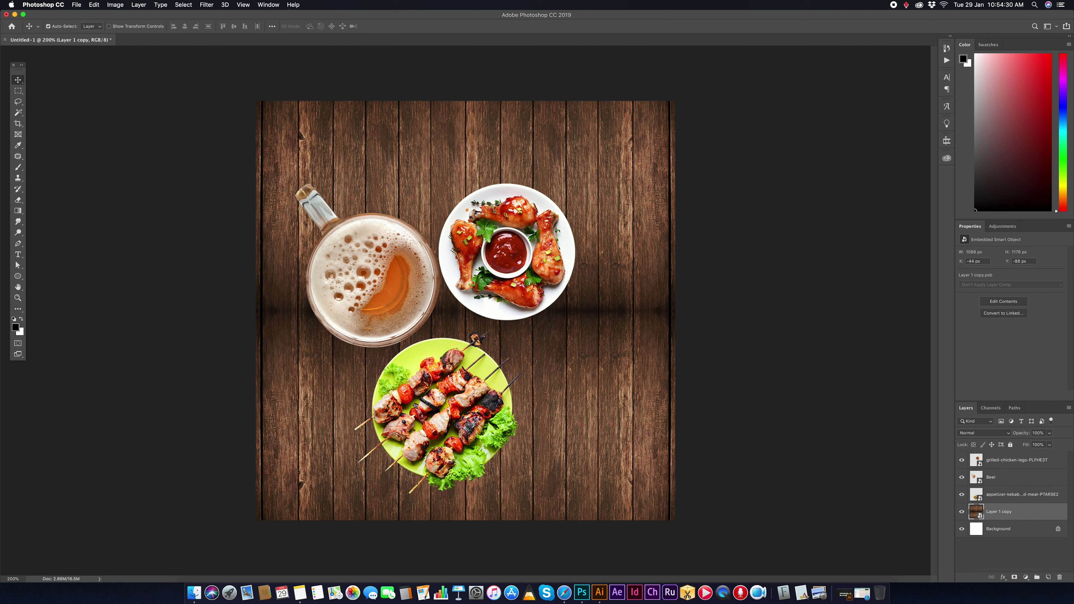
click(997, 533)
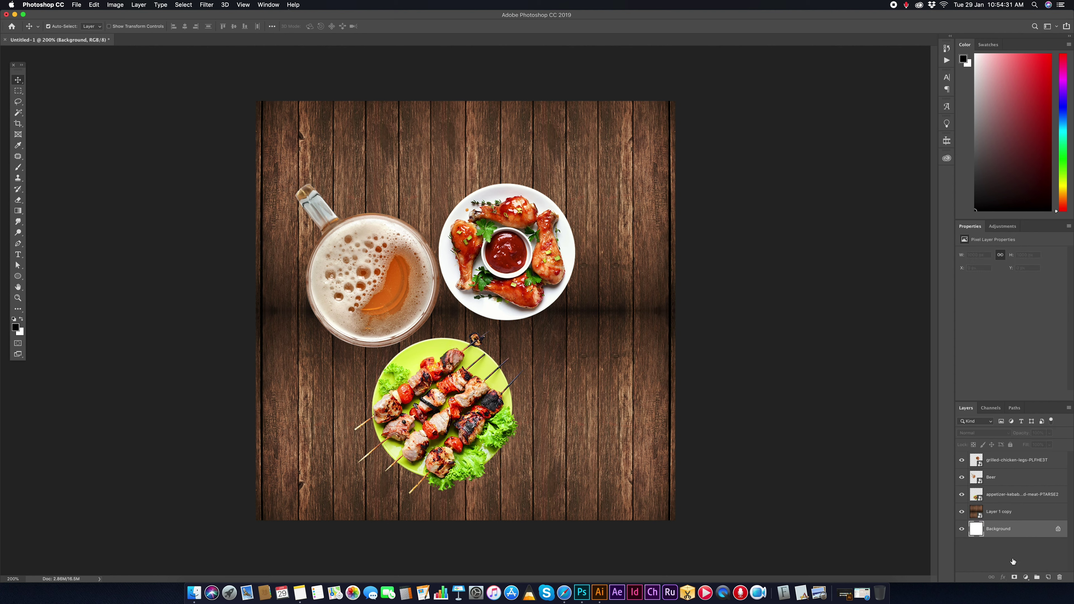
- Fill the Background layer with deep blue 005784
click(15, 327)
click(774, 436)
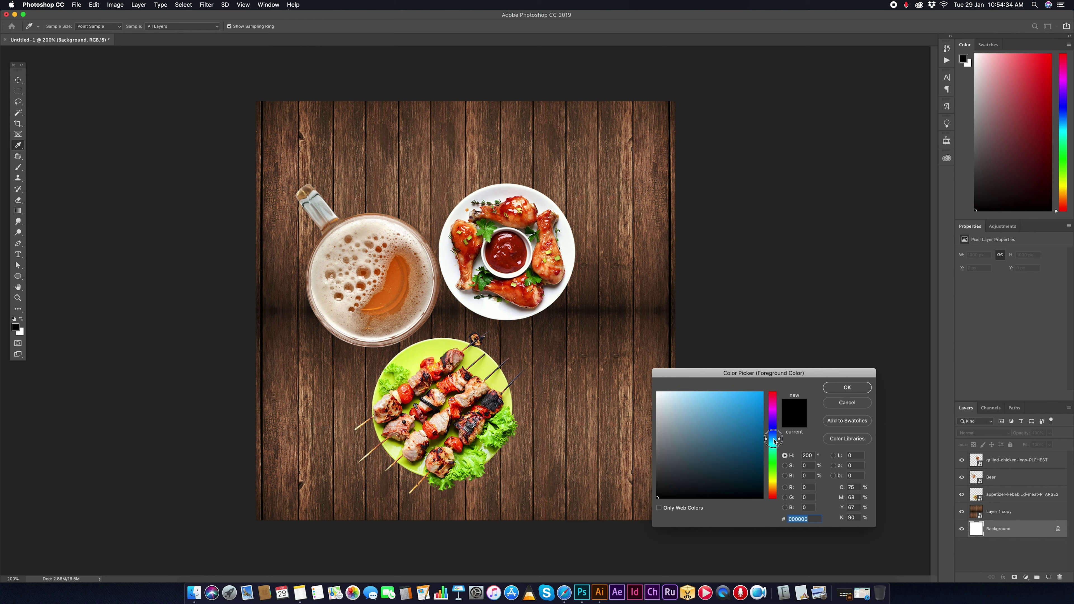
drag(750, 432, 767, 443)
click(853, 389)
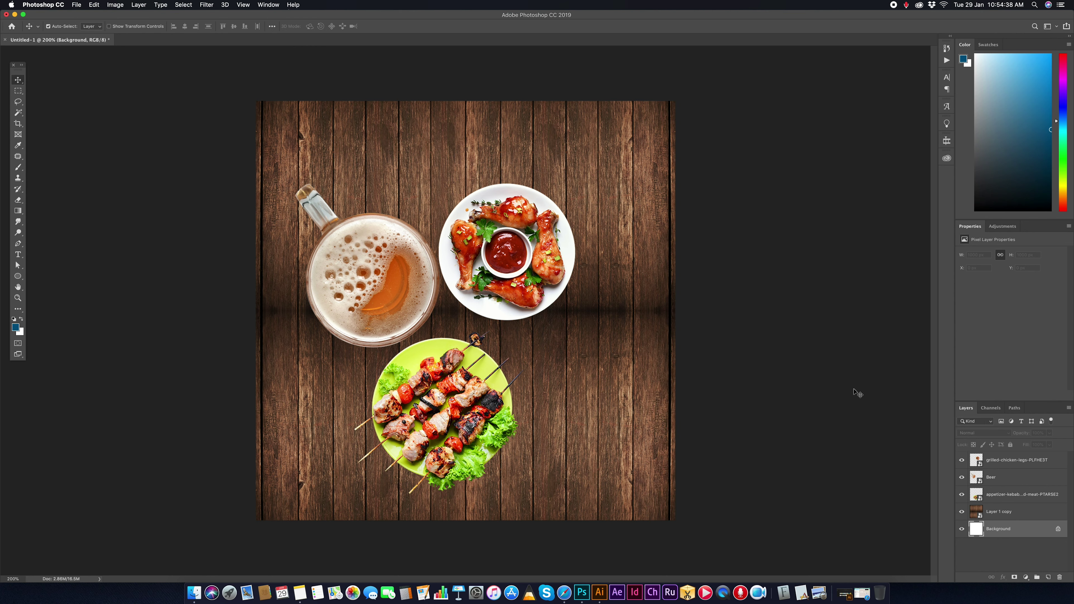
key(alt+BackSpace)
- Set the wood layer's blending mode to Overlay
click(994, 517)
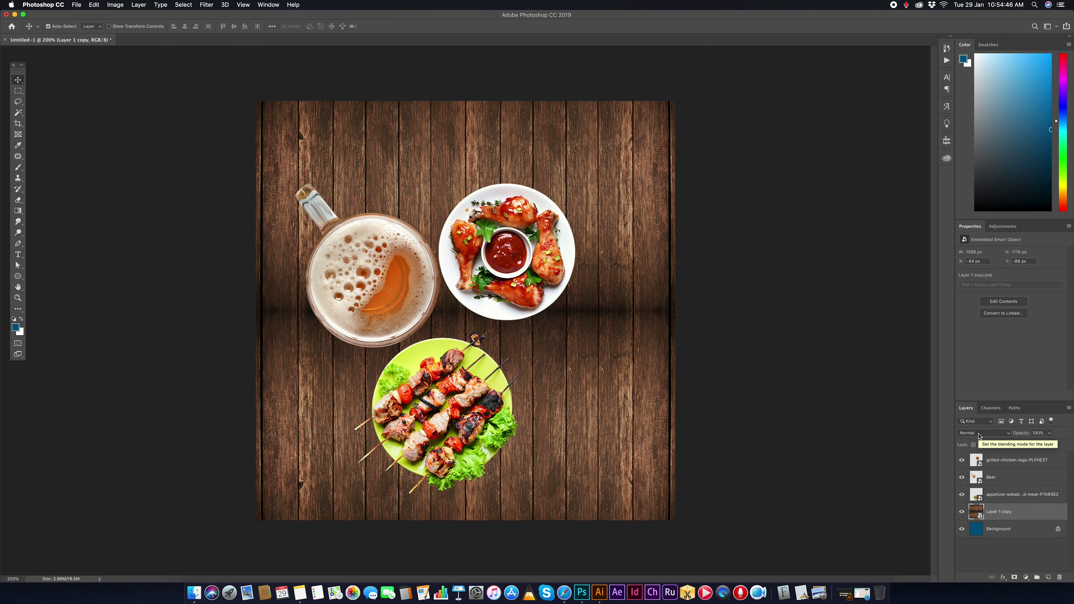
key(shift+alt+c)
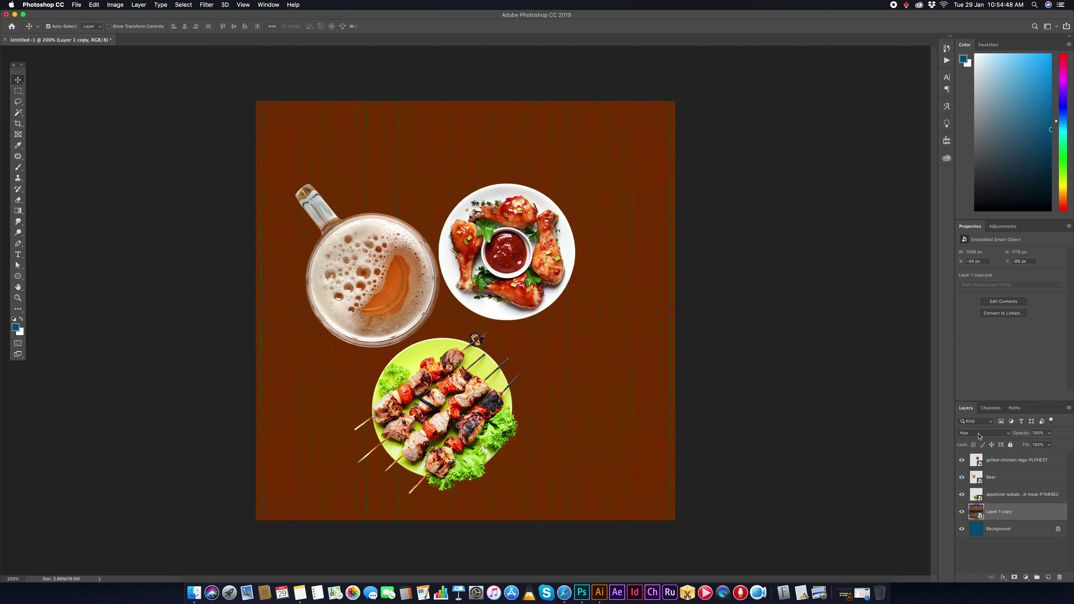
key(shift+minus)
click(980, 435)
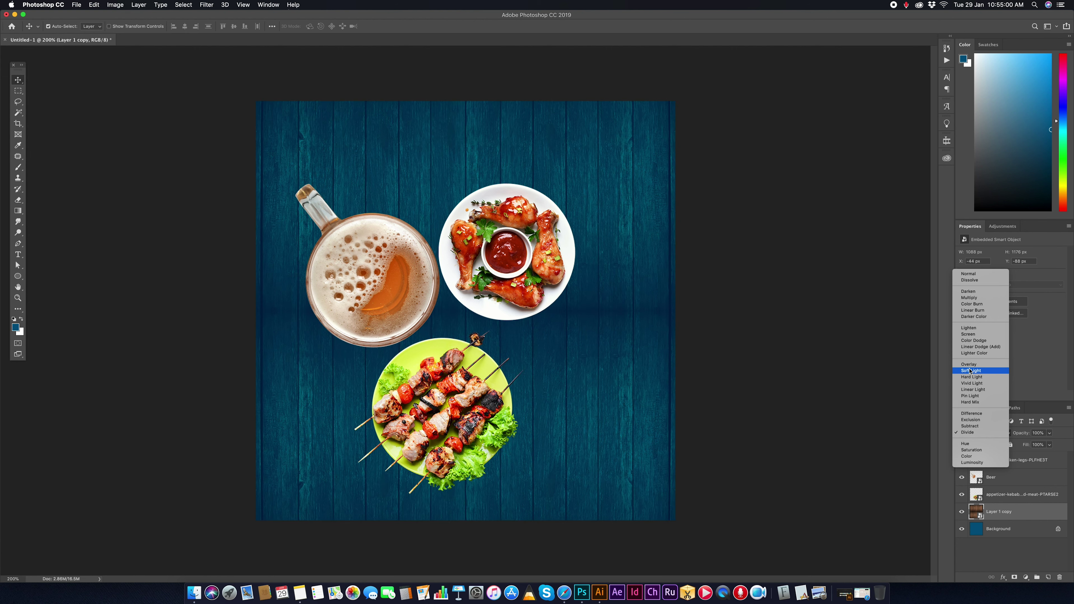
click(969, 364)
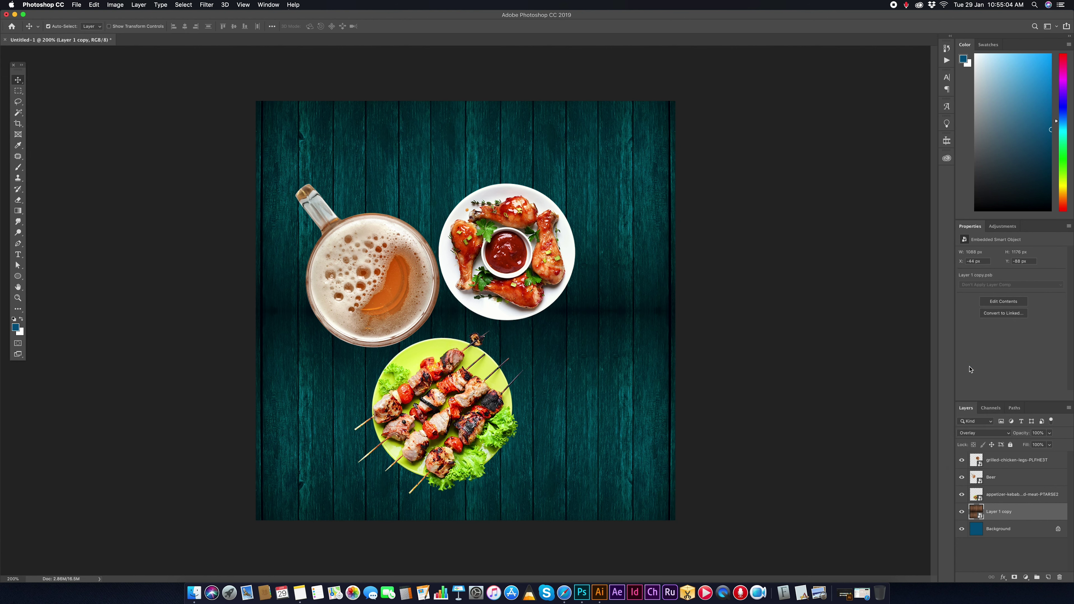
- Lower the wood layer to 45% opacity and refill the Background with darker teal
key(1)
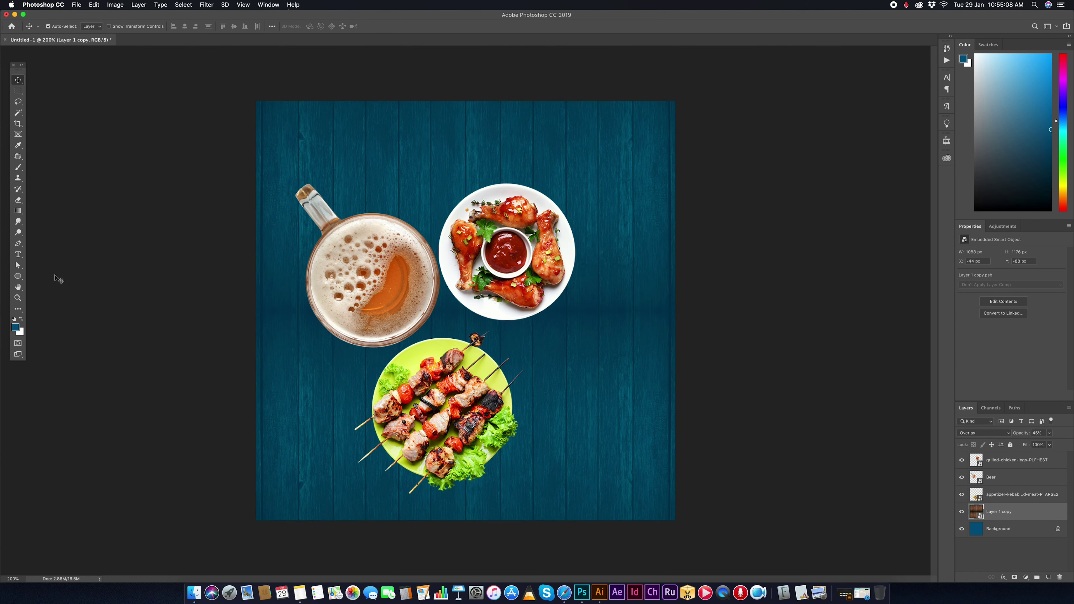
click(15, 327)
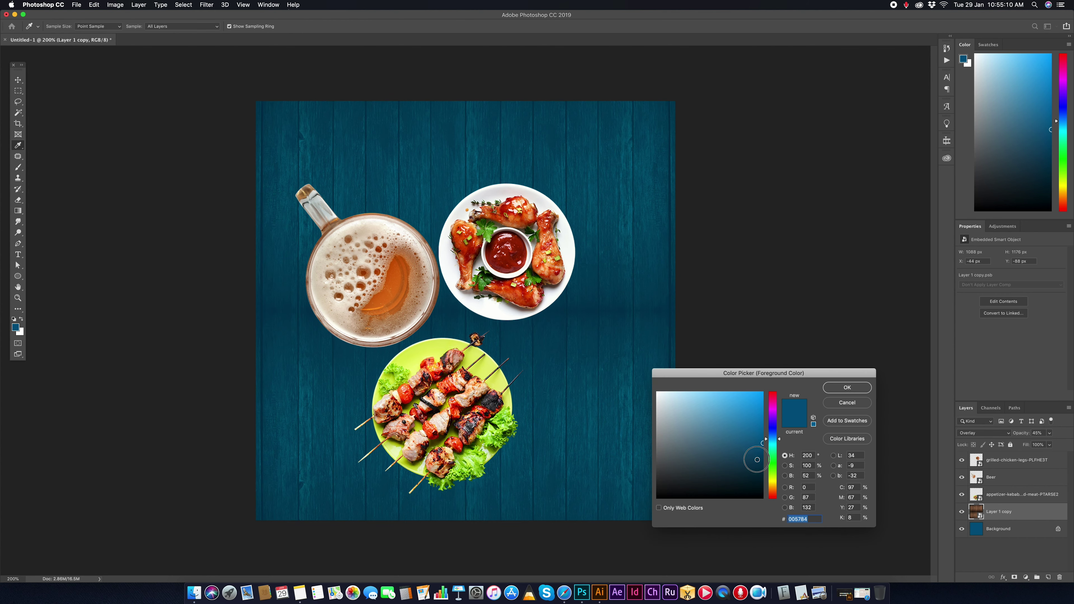
key(Return)
click(1002, 533)
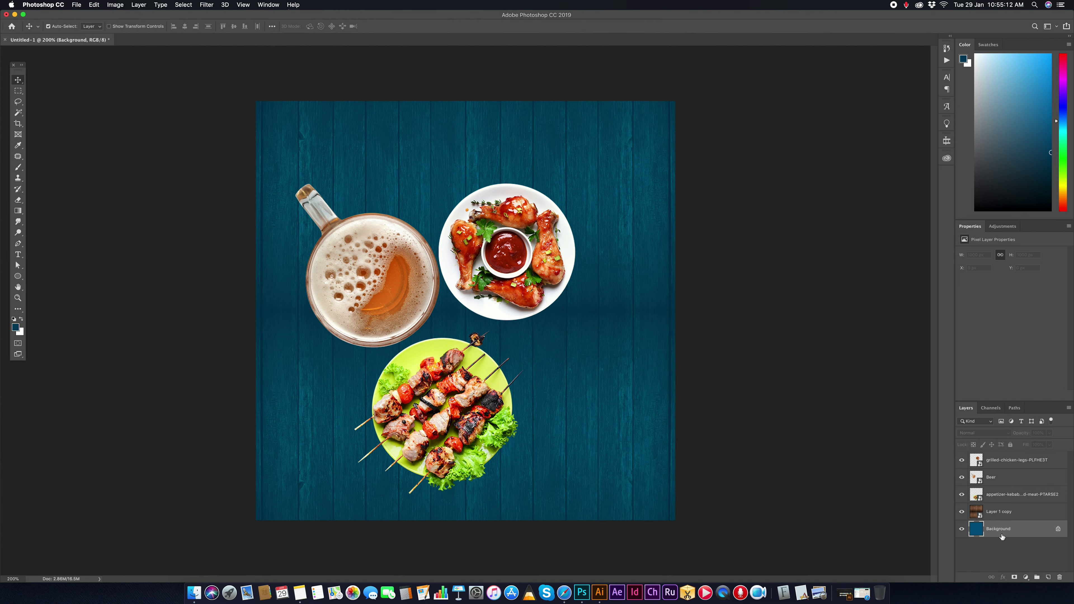
key(alt+BackSpace)
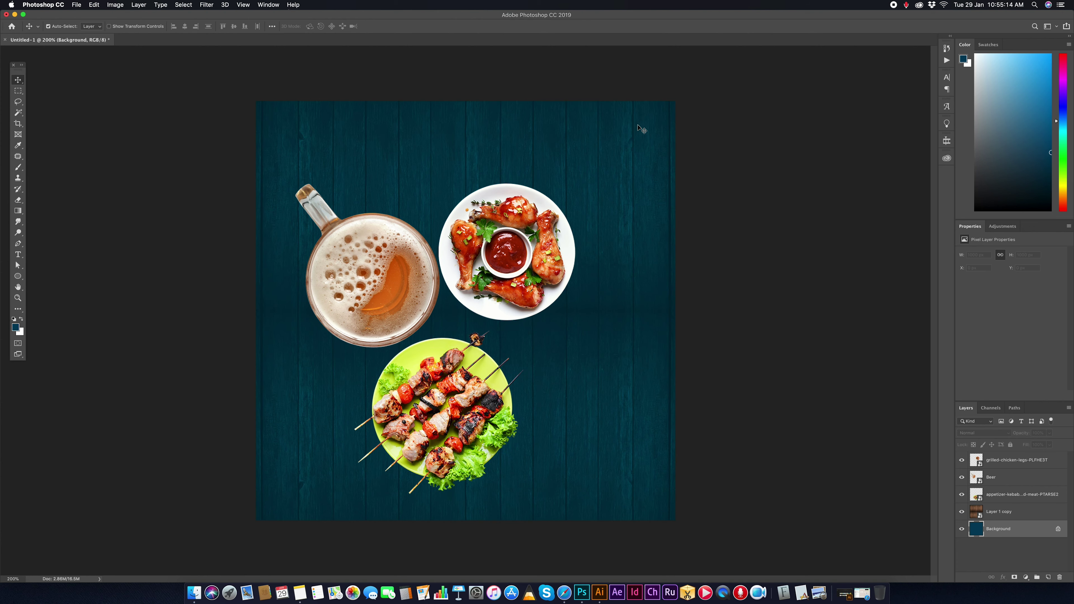
- Move the beer mug slightly up and to the left
drag(367, 301, 359, 283)
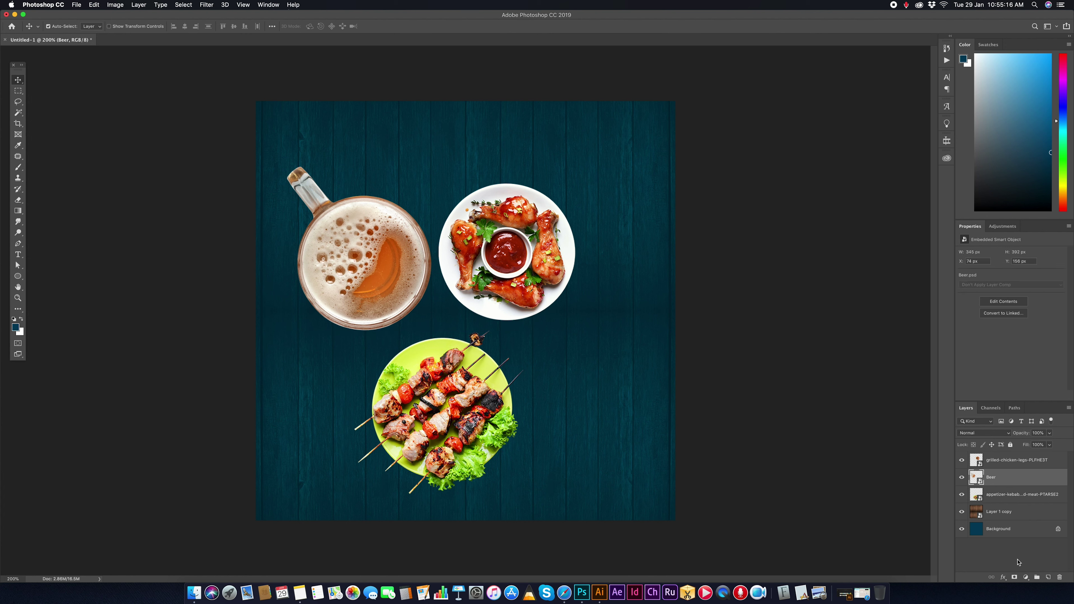
click(1003, 512)
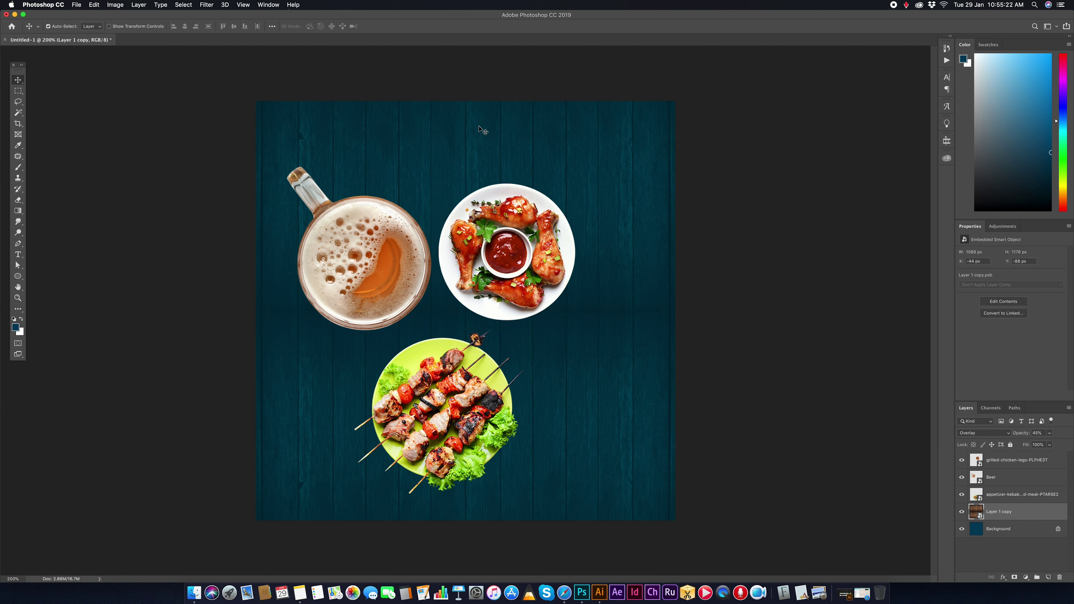
click(996, 478)
key(shift+Up)
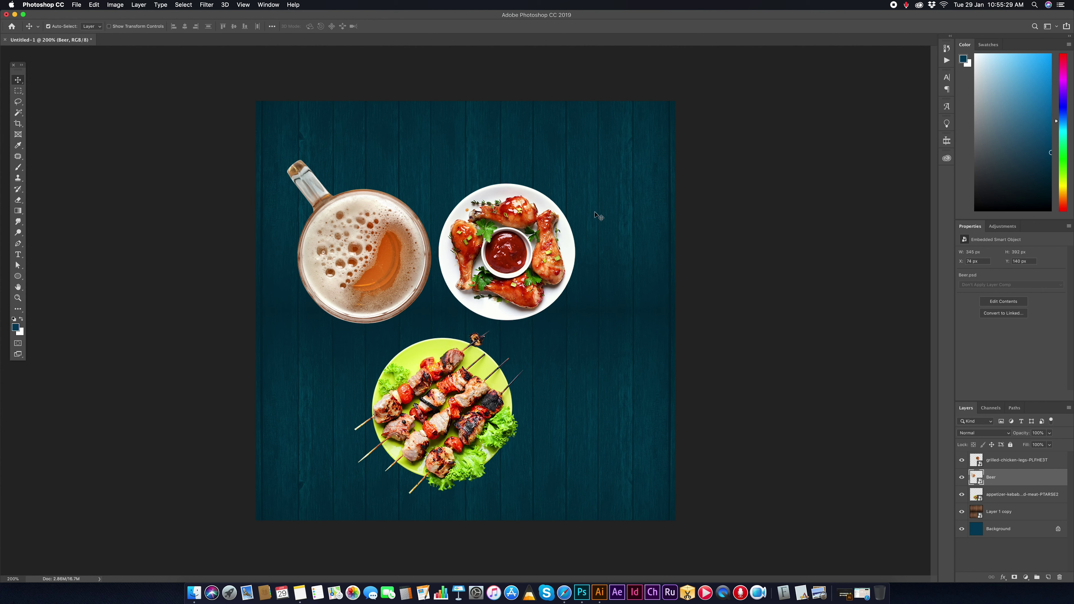
- Raise the Beer smart object's brightness to 30 with Brightness/Contrast
click(118, 5)
mouse_move(130, 28)
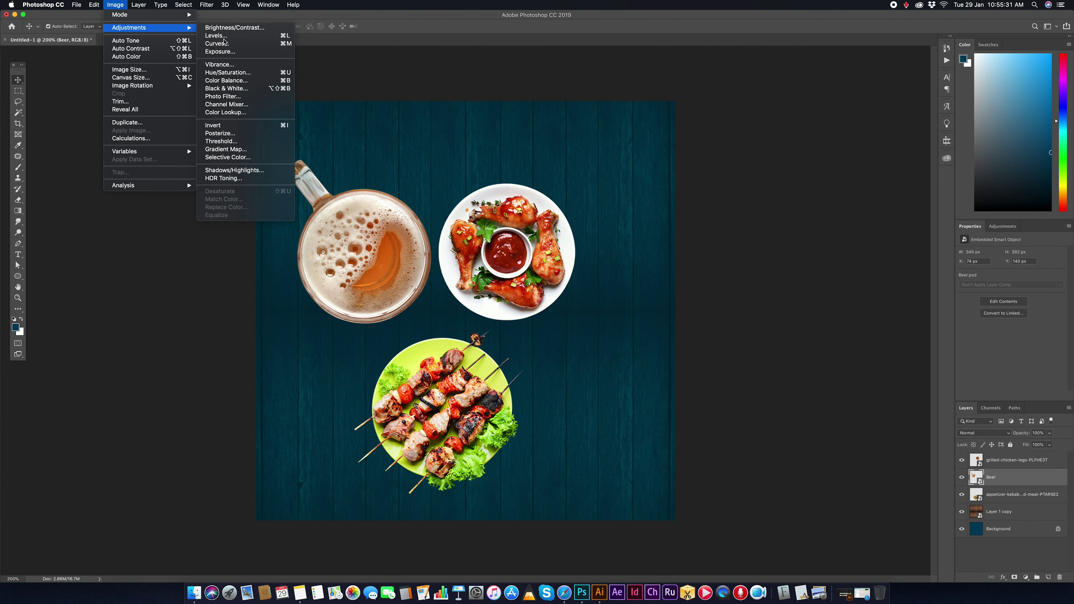
click(239, 28)
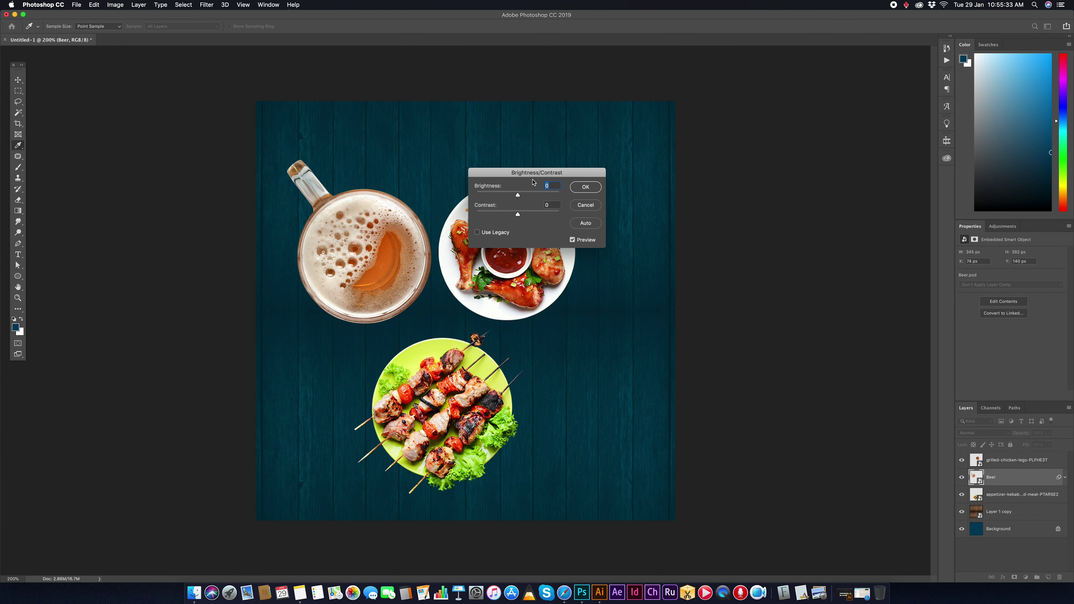
drag(522, 196, 526, 195)
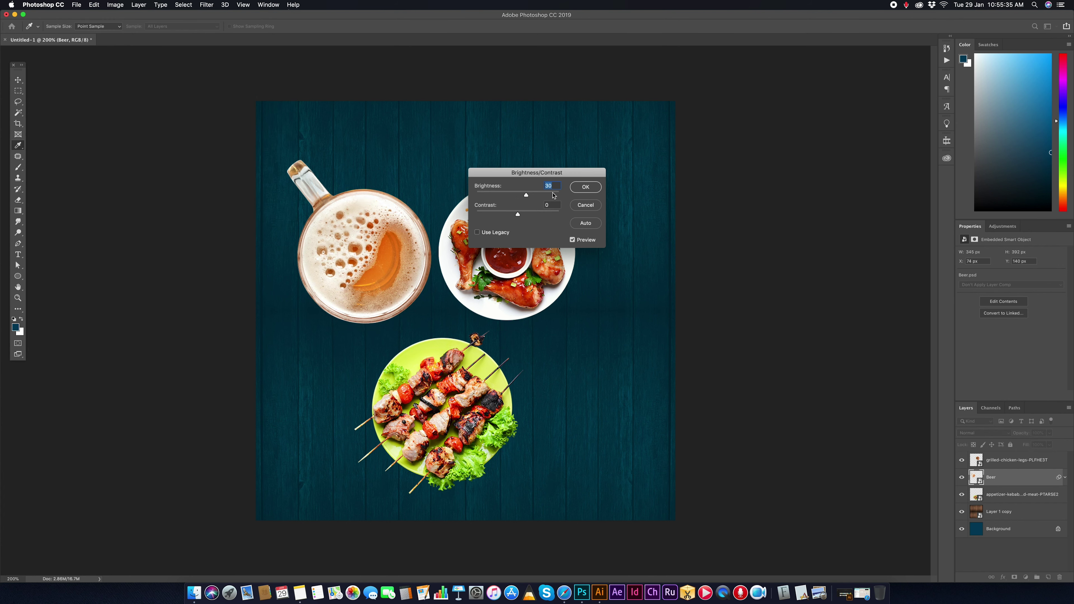
click(586, 187)
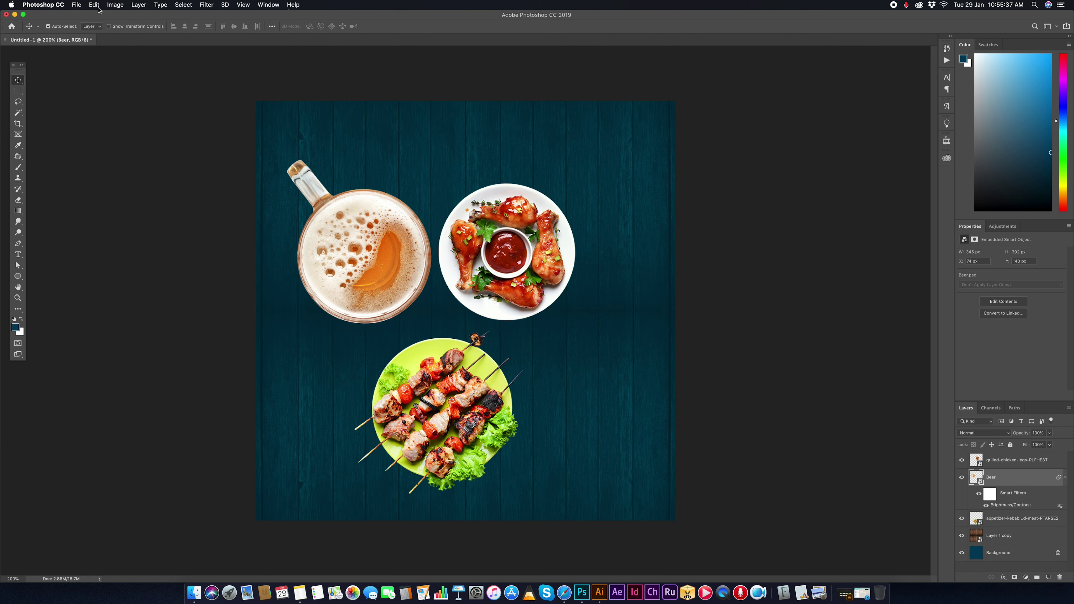
- Set the beer's Levels black input to 11 and move the kebab plate up-left
click(115, 4)
click(222, 36)
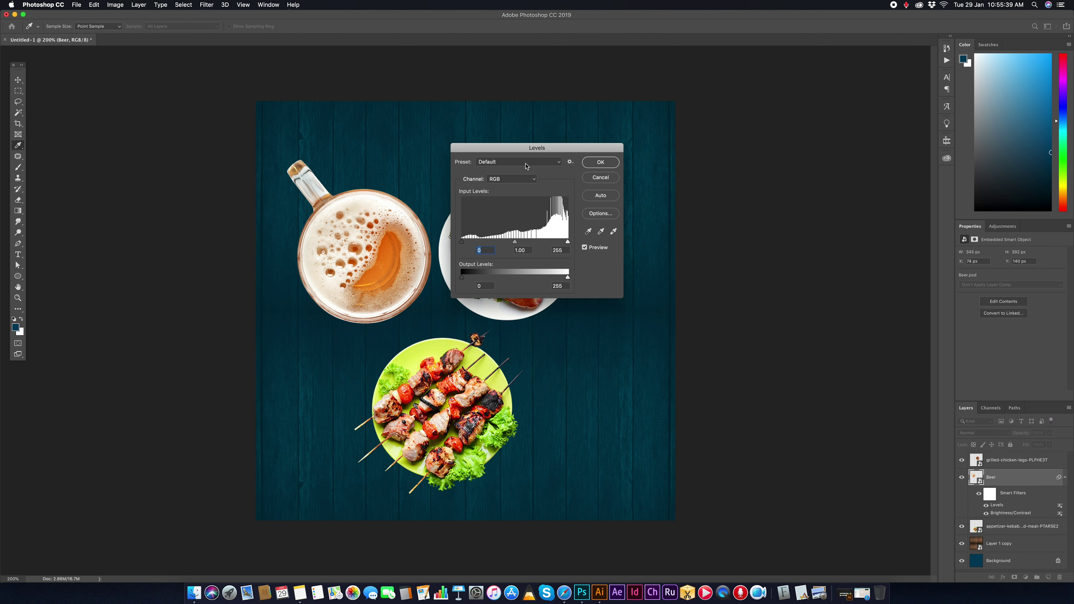
drag(462, 244, 472, 245)
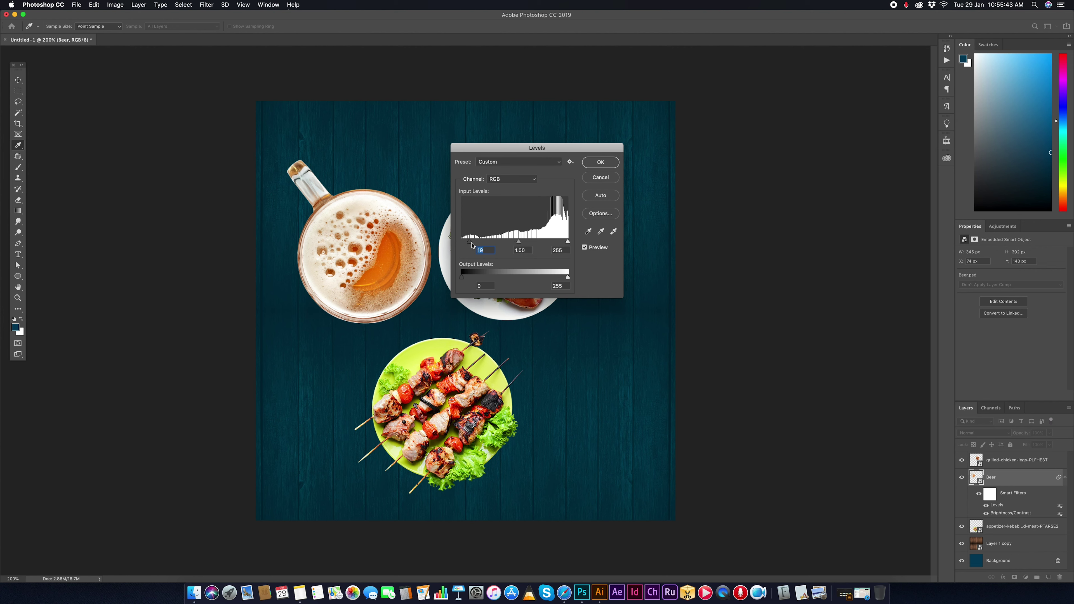
click(602, 163)
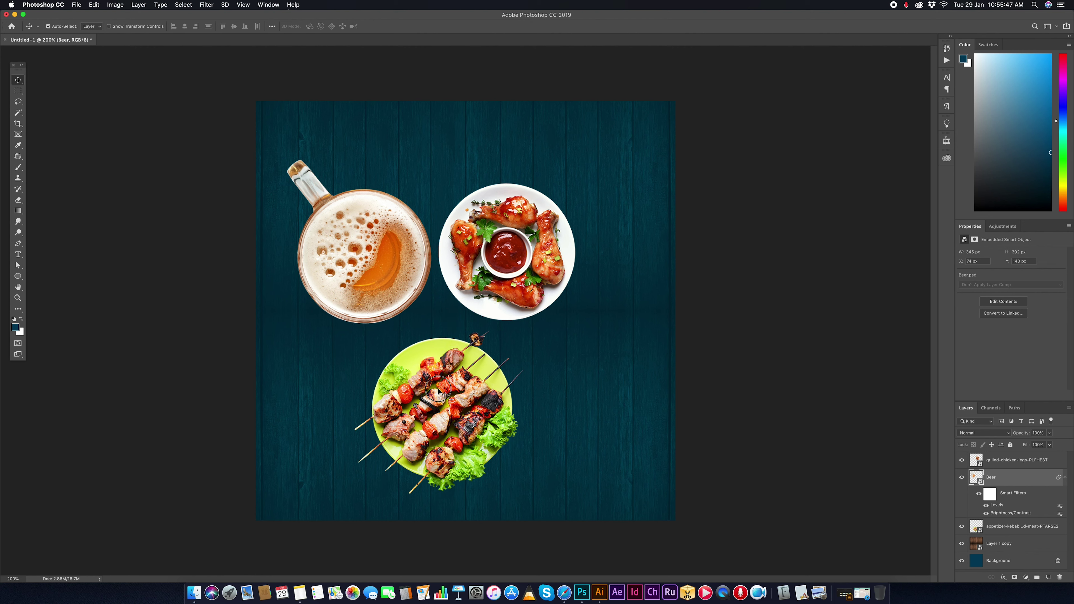
mouse_move(423, 339)
mouse_down()
mouse_move(412, 332)
mouse_move(440, 351)
mouse_up()
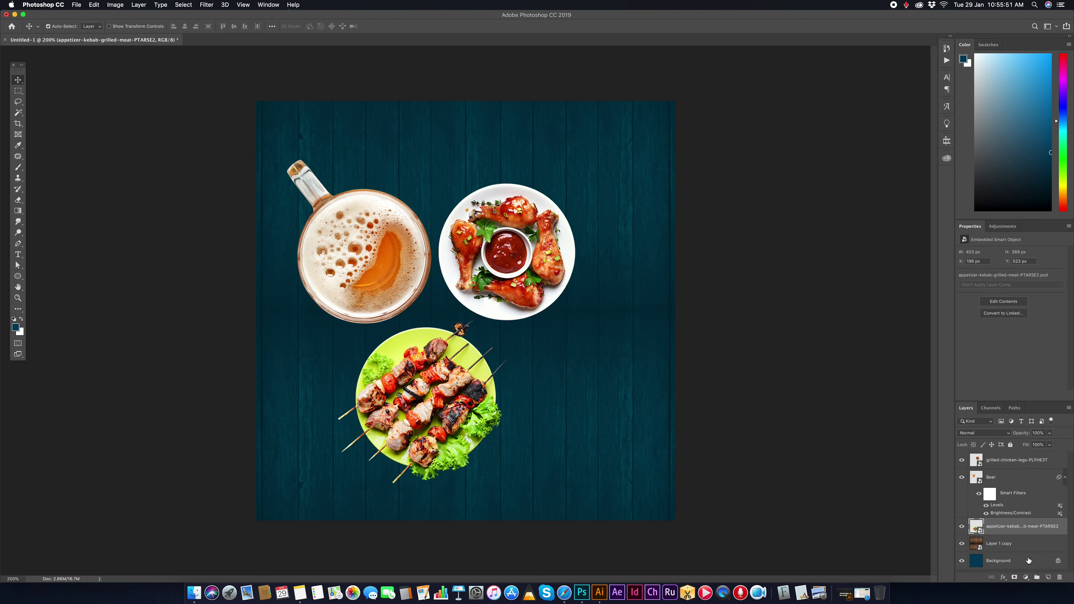
click(1024, 483)
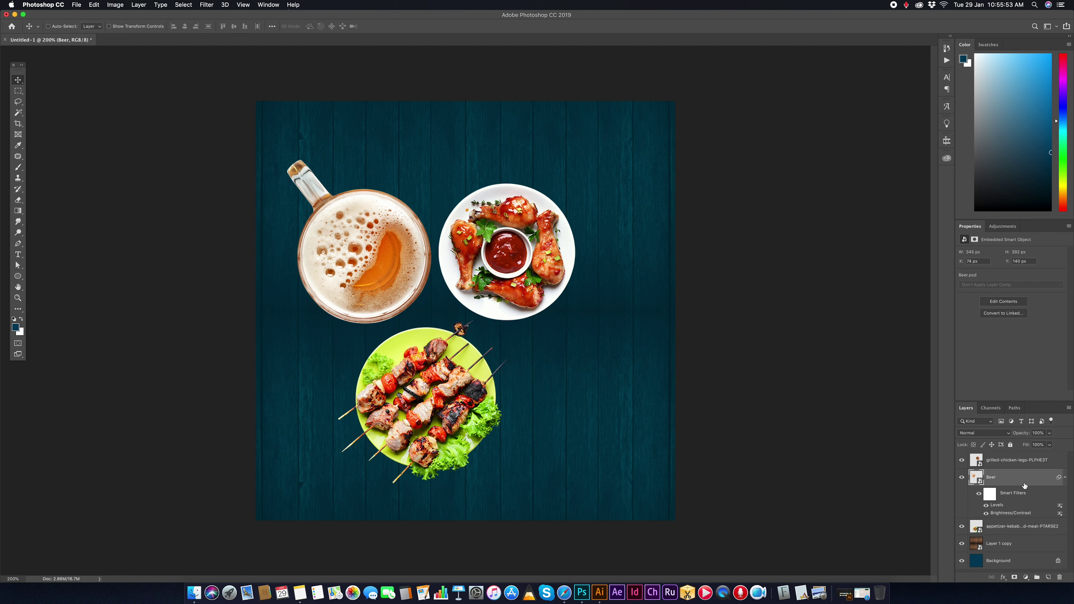
- Copy the beer's Brightness/Contrast and Levels smart filters onto the chicken plate, then delete the Beer copy
key(super+j)
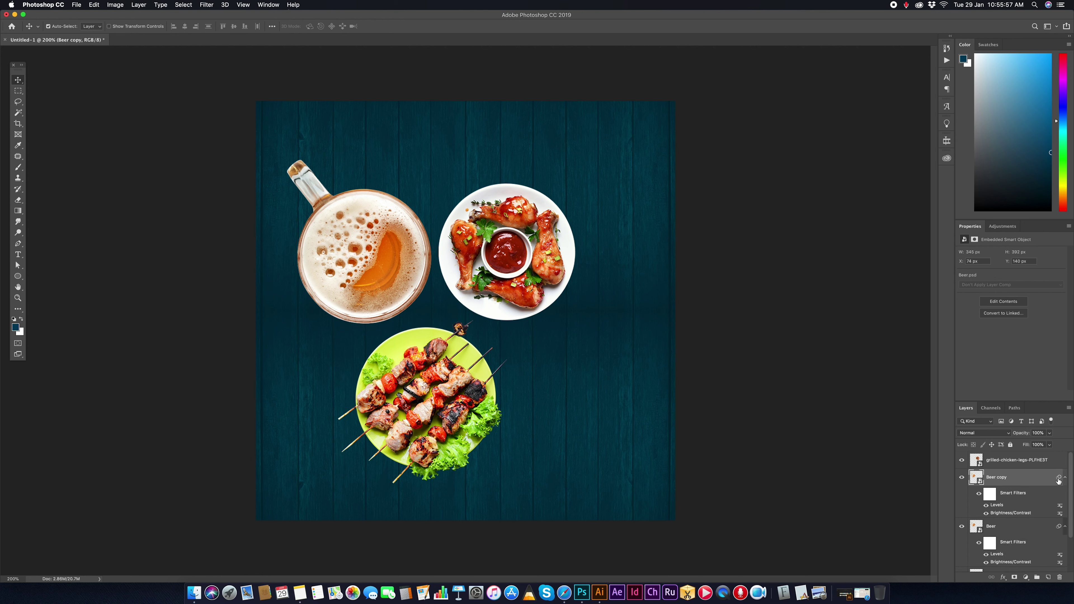
drag(1059, 480, 1051, 470)
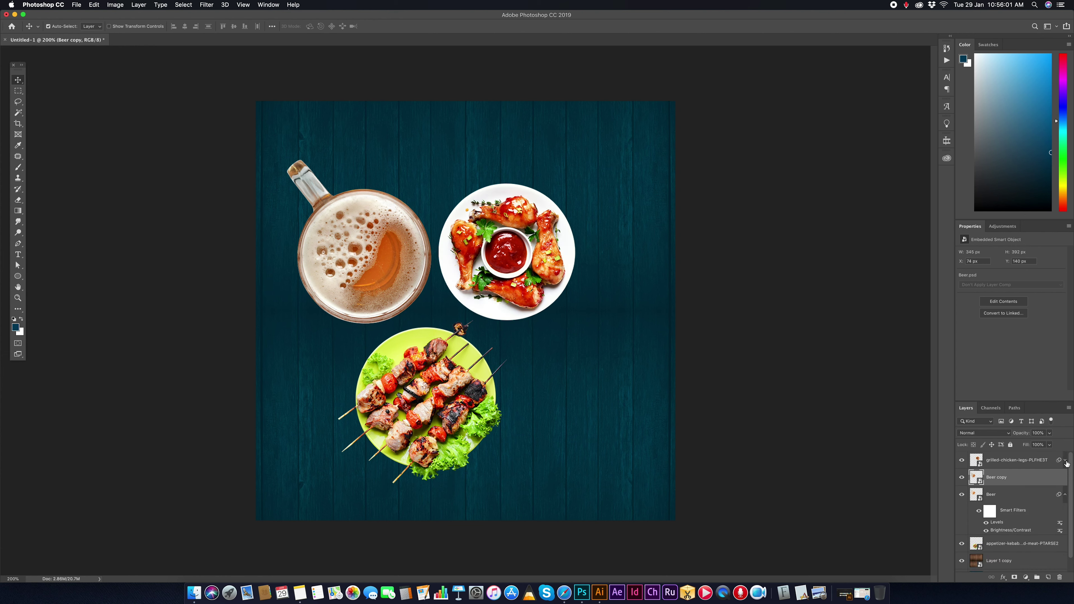
click(1065, 461)
click(979, 477)
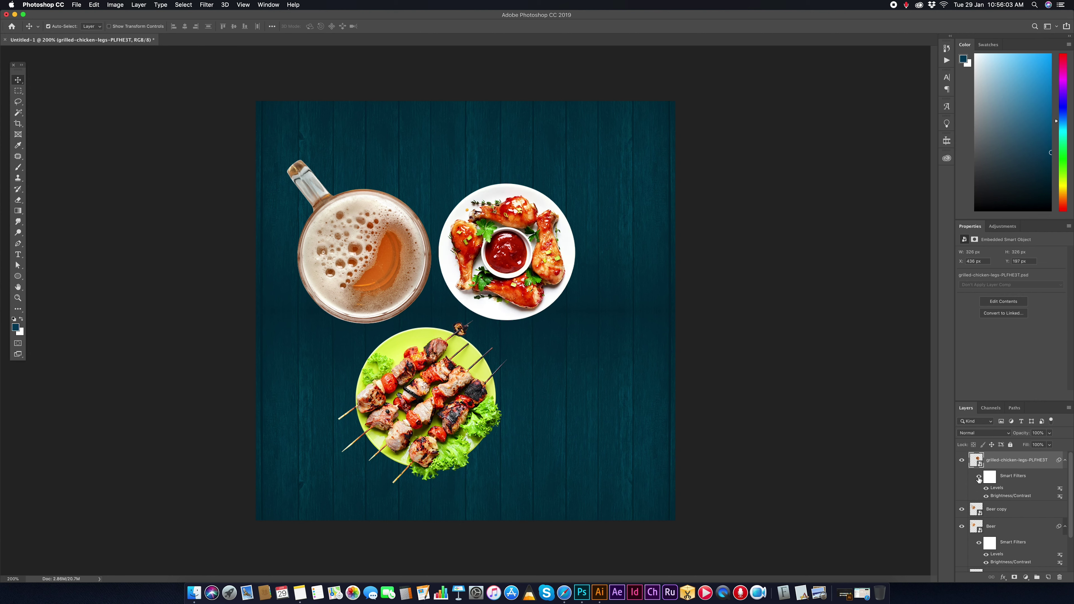
click(979, 477)
click(978, 477)
click(1005, 510)
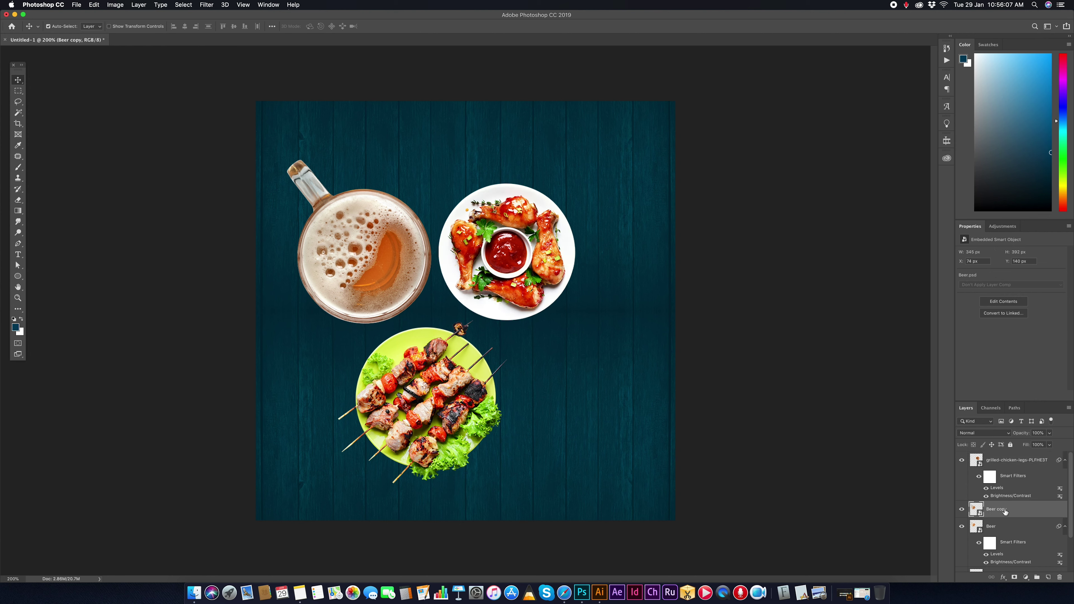
key(BackSpace)
- Collapse the smart filter lists on the Beer and grilled-chicken-legs layers after undoing a trial duplicate
click(405, 395)
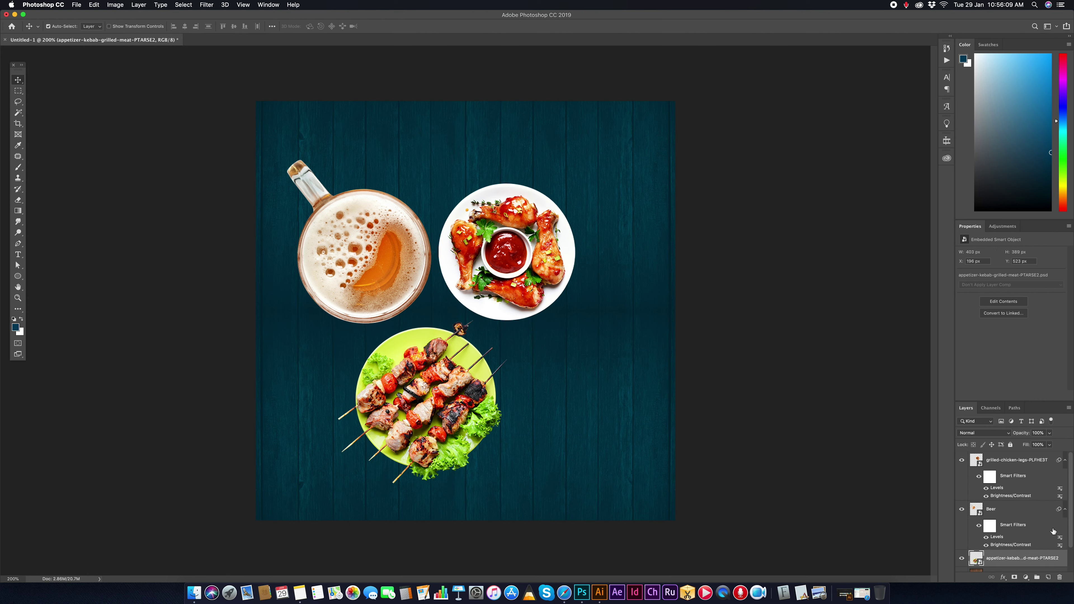
scroll(1053, 531, down, 2)
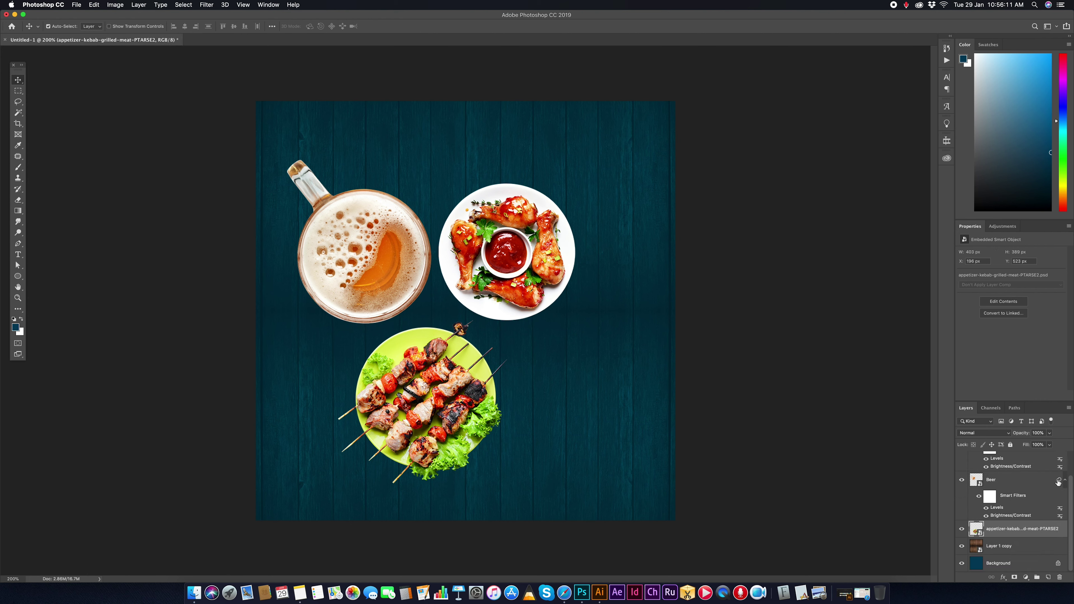
click(1014, 487)
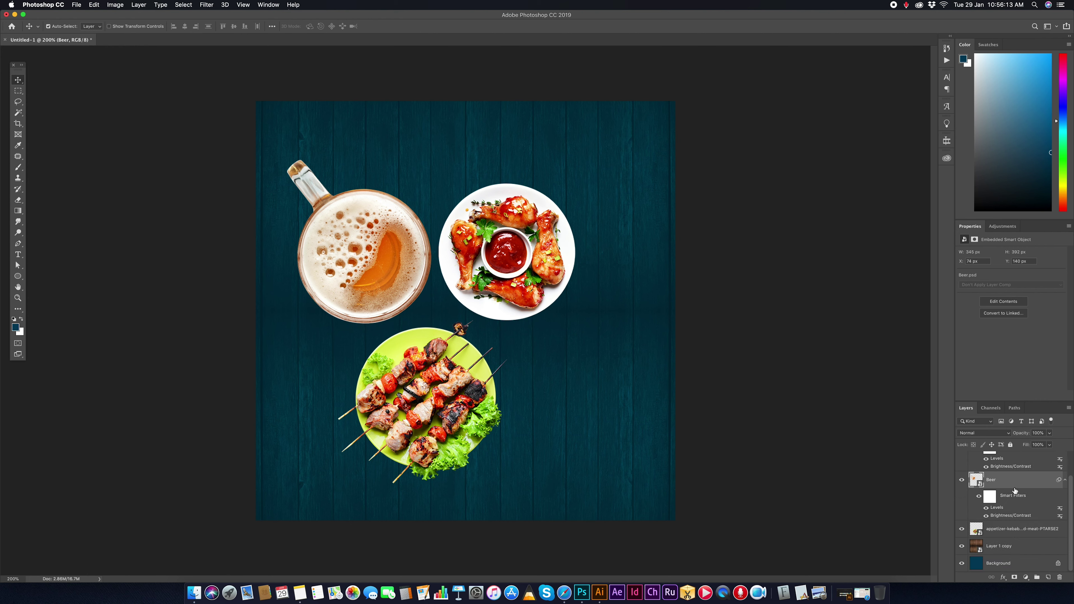
key(super+j)
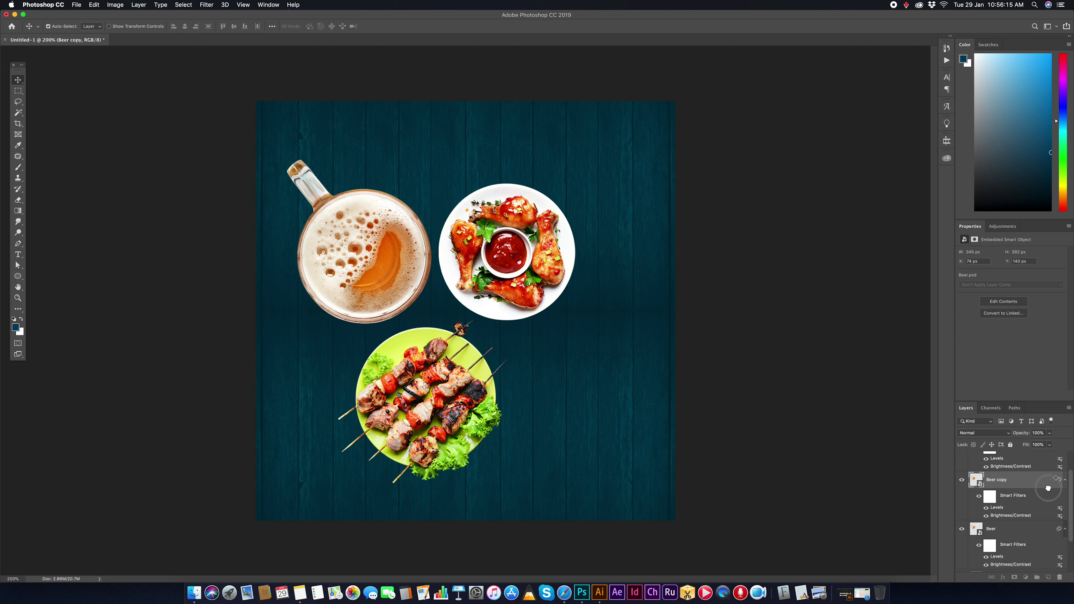
drag(1018, 571, 1019, 572)
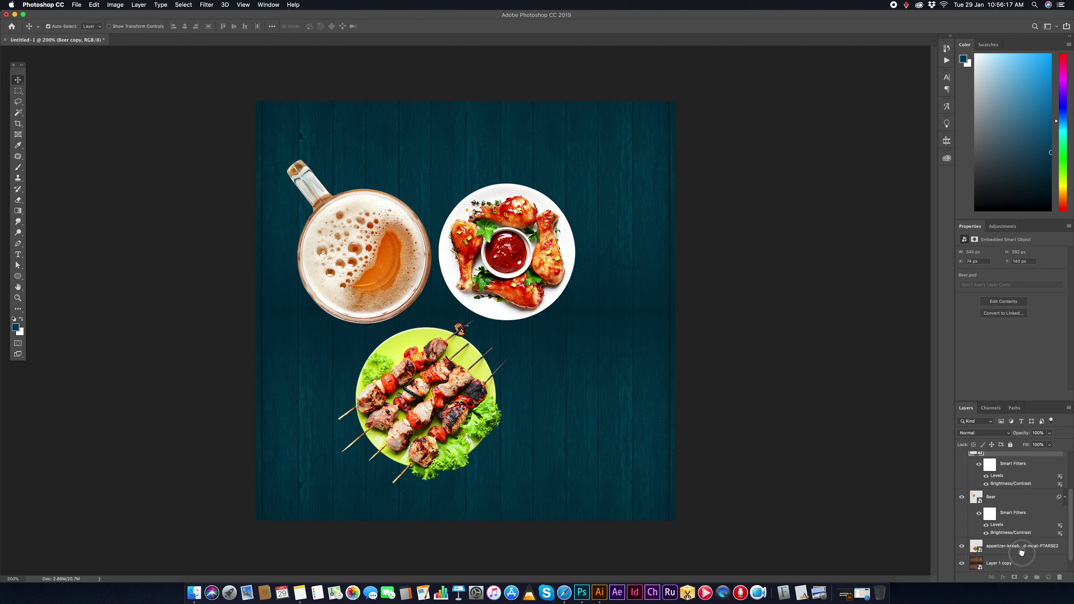
key(super+z)
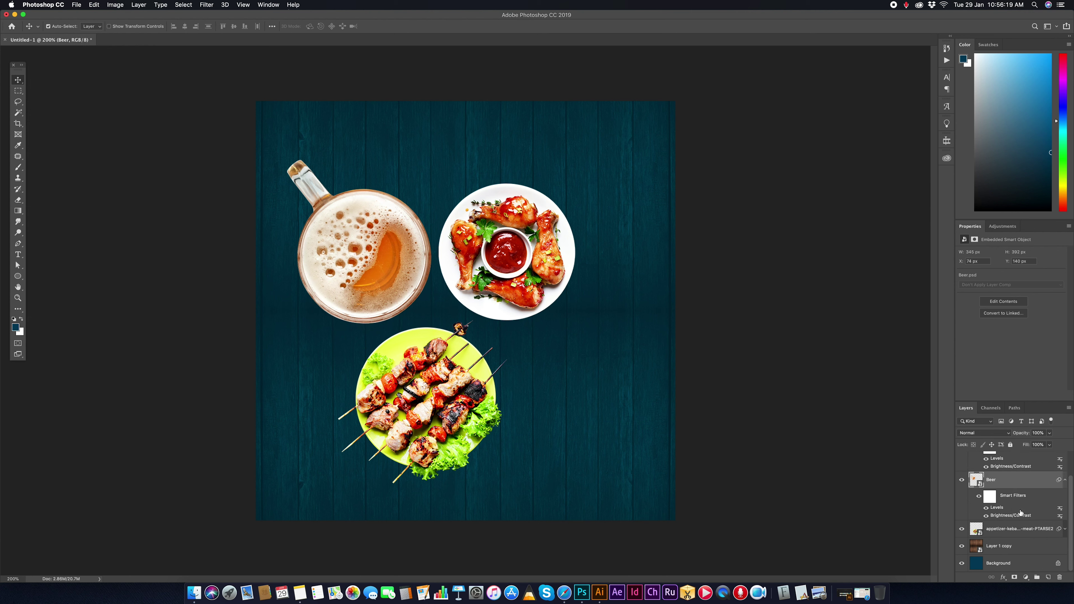
click(1064, 480)
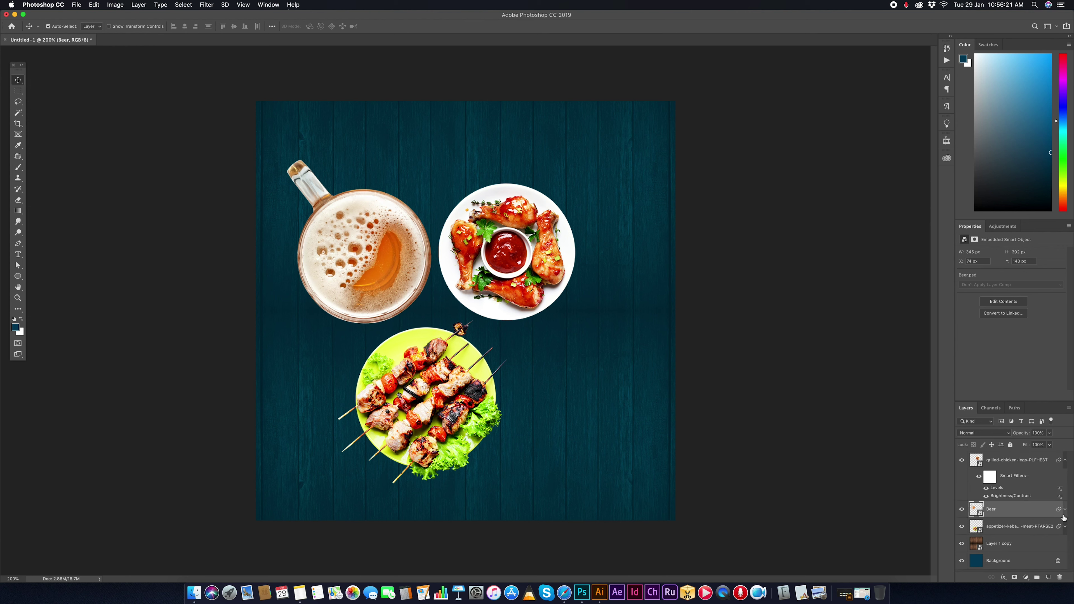
click(1065, 461)
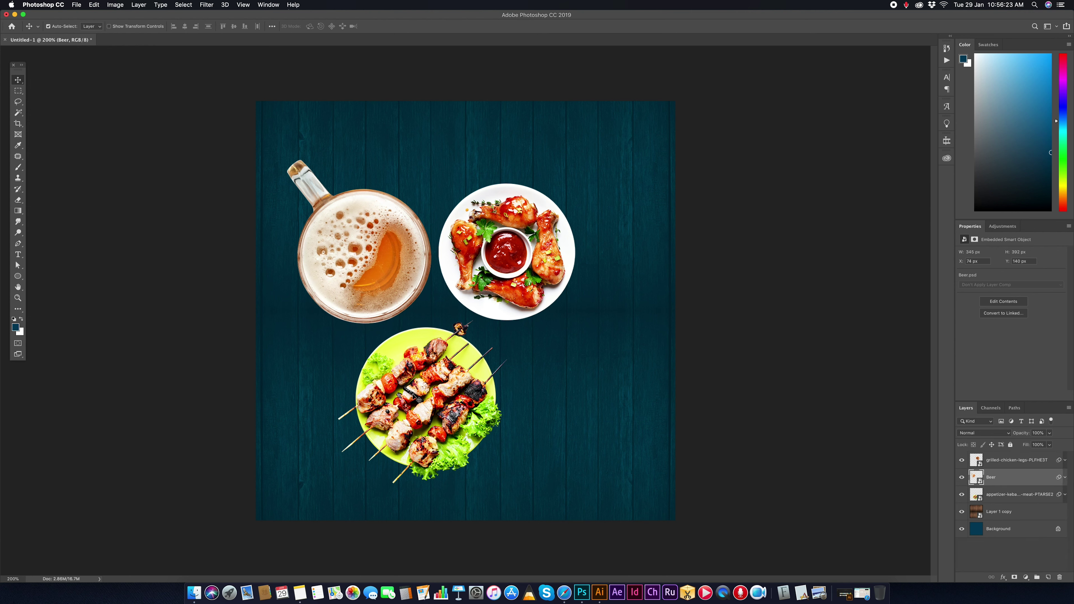
- Shrink the beer mug and resize the kebab plate, nudging it up and left
drag(415, 406, 415, 397)
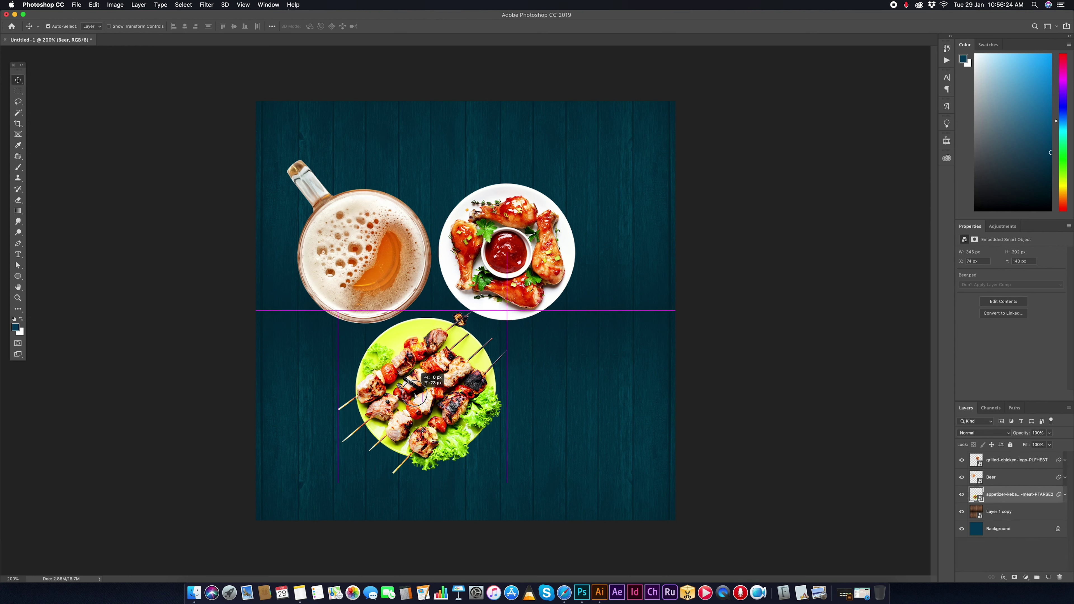
click(401, 271)
key(super+t)
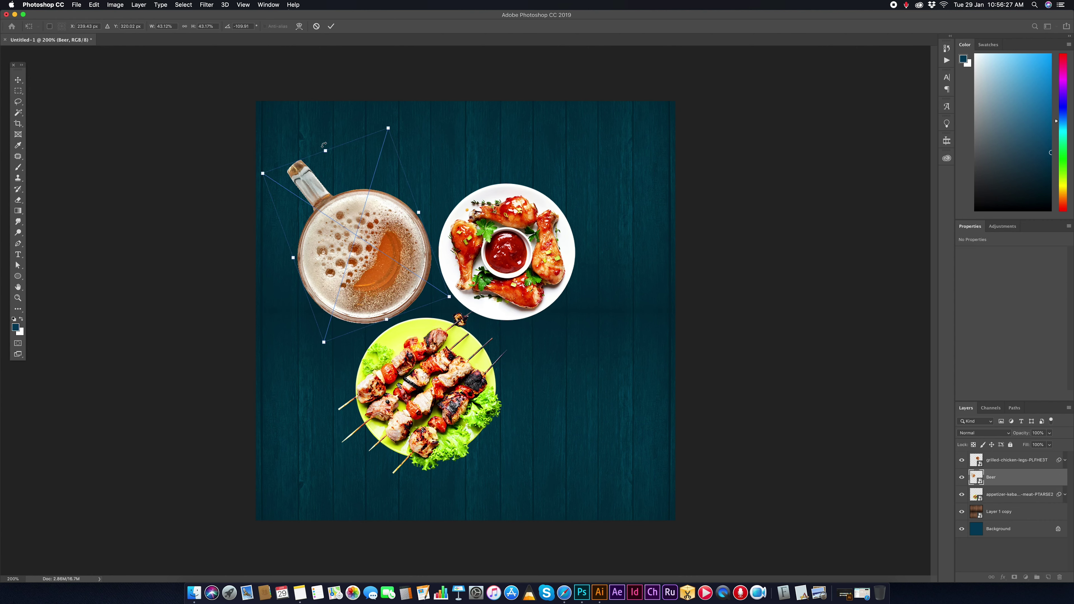
drag(325, 151, 343, 181)
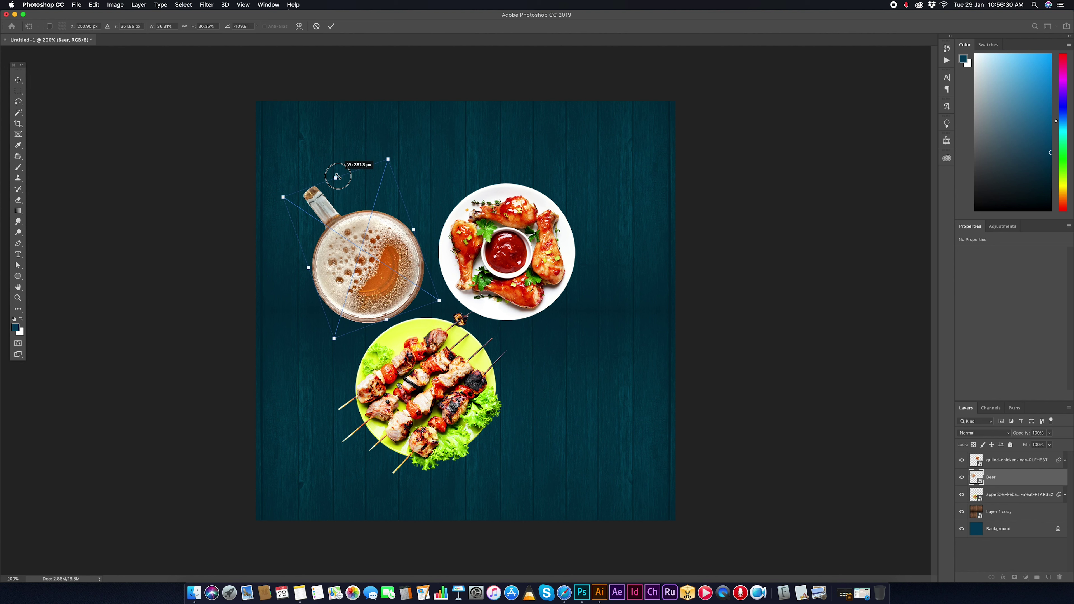
click(429, 370)
key(super+t)
drag(423, 313, 421, 322)
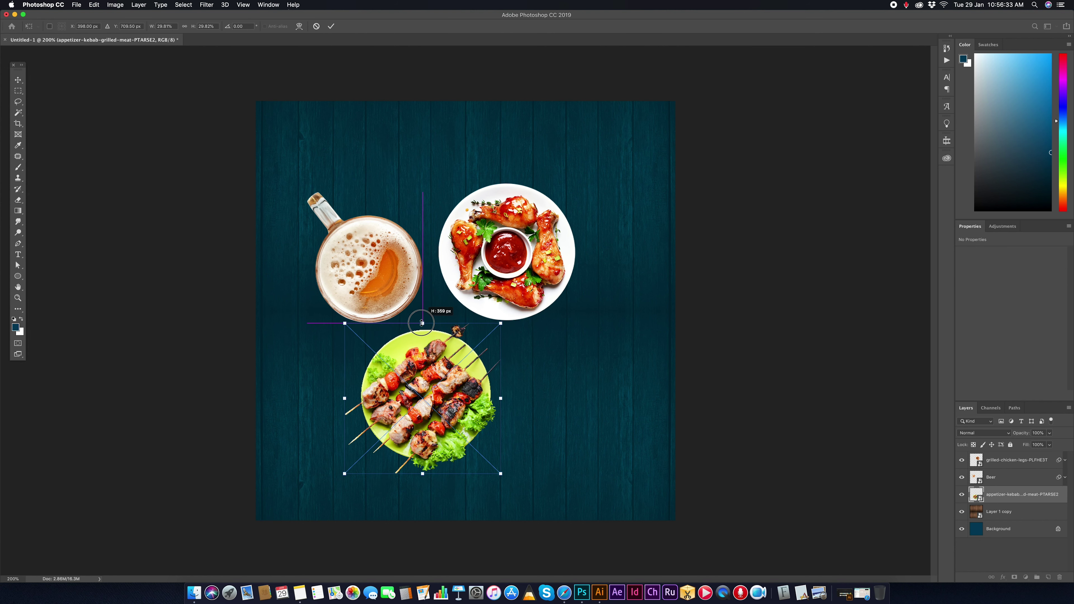
drag(436, 395, 426, 392)
key(Return)
- Shrink the chicken plate, stretch the kebab plate upward, and shift the chicken slightly left
click(501, 298)
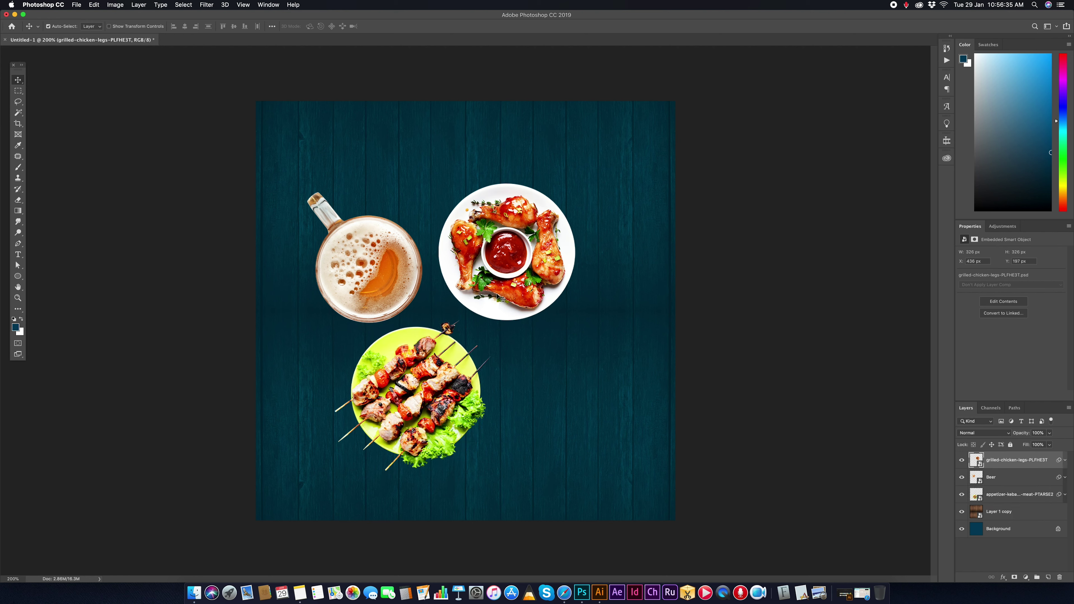
key(super+t)
drag(506, 184, 507, 192)
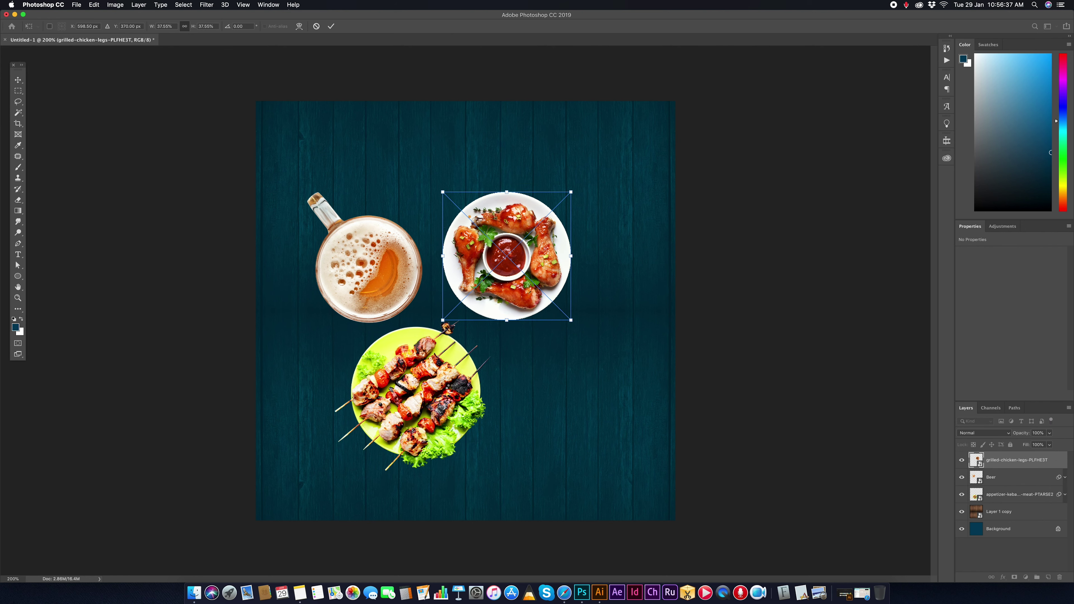
key(Return)
click(412, 393)
key(super+t)
drag(413, 323, 412, 325)
key(Return)
click(507, 285)
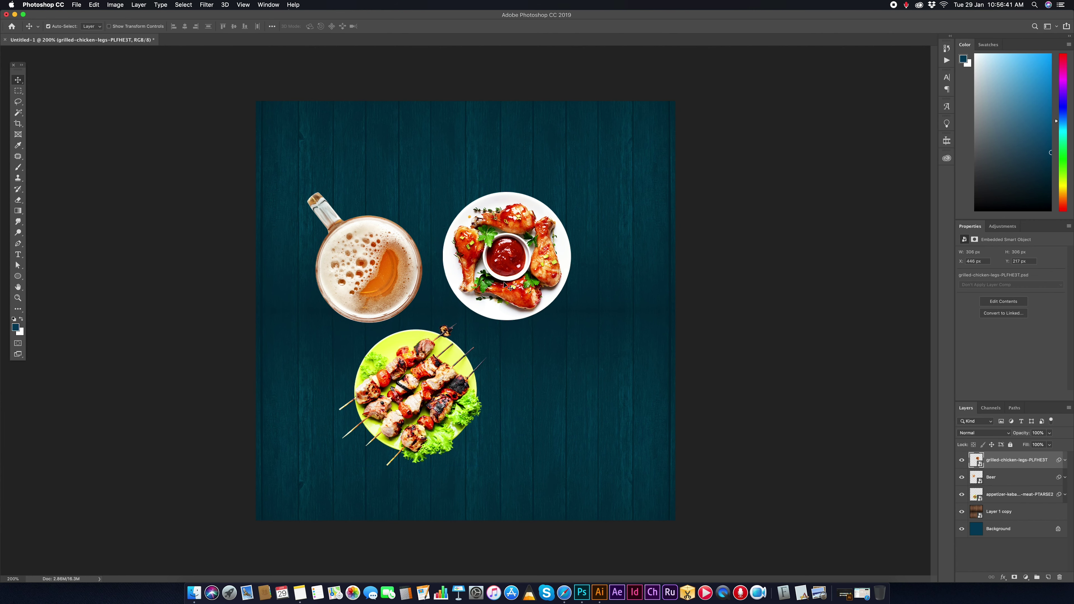
drag(506, 286, 495, 291)
key(super+t)
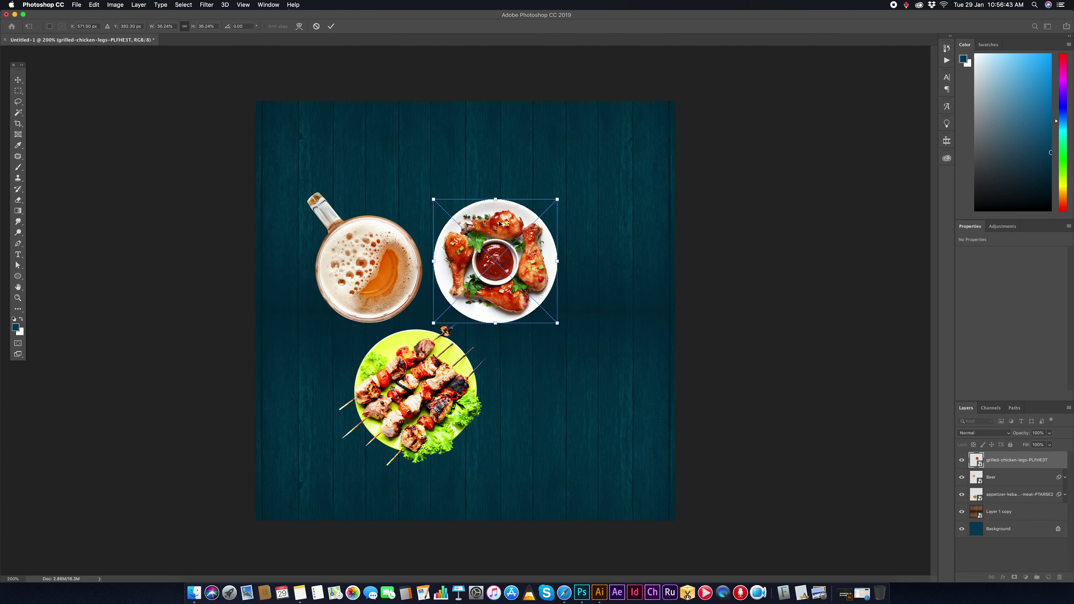
key(Return)
- Scale the beer, kebab and chicken images down together and move the cluster up-left
drag(368, 277, 368, 284)
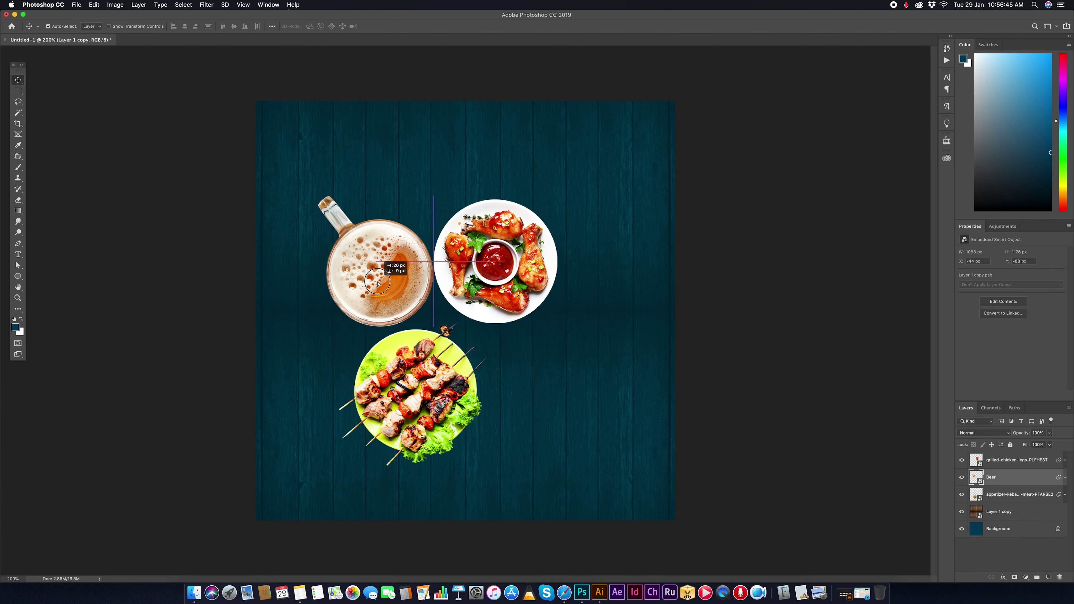
shift+click(432, 390)
shift+click(494, 287)
key(super+t)
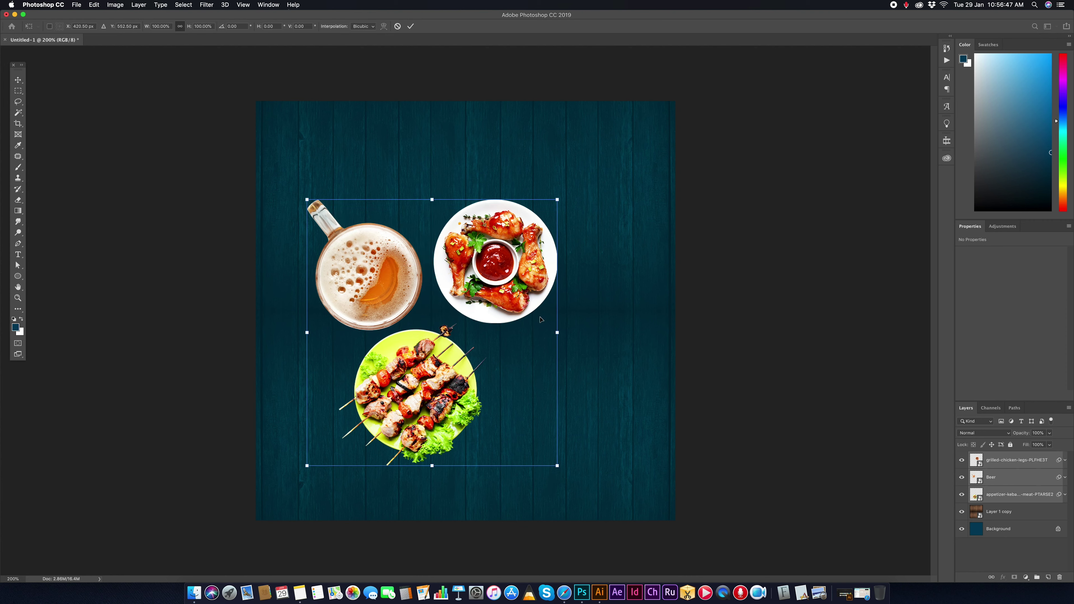
drag(560, 337, 551, 337)
drag(509, 291, 489, 274)
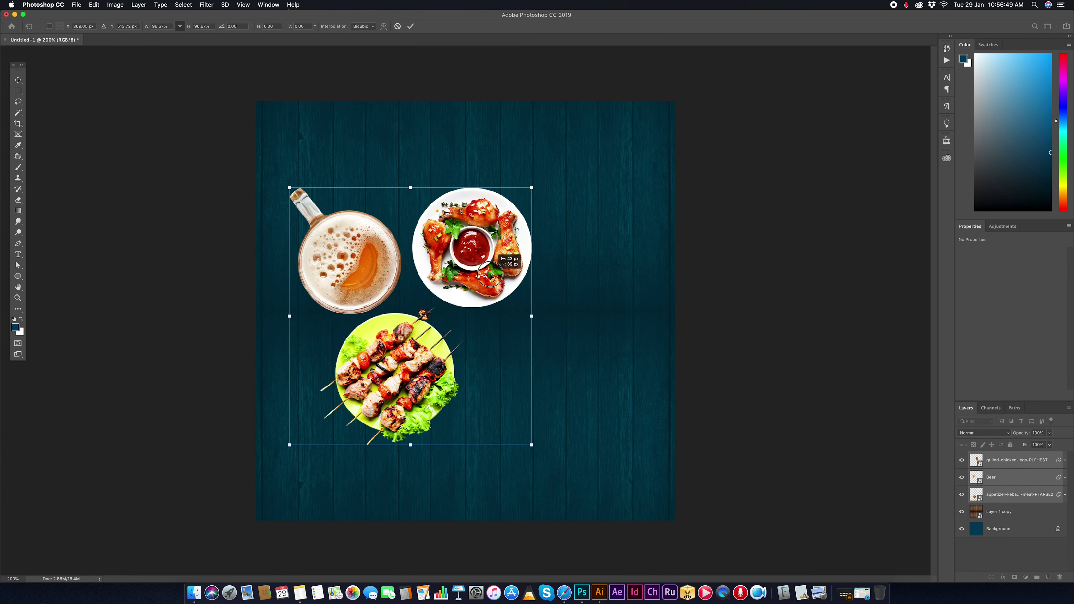
key(Return)
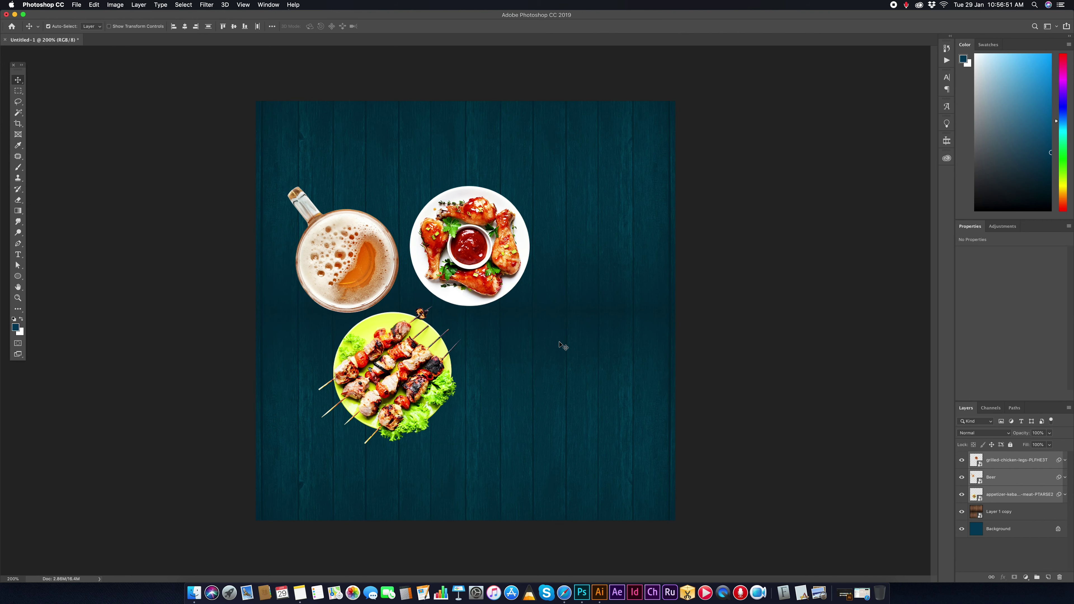
- Enlarge the kebab and chicken plates slightly with Free Transform
click(387, 383)
key(super+t)
mouse_move(460, 375)
mouse_down()
mouse_move(479, 364)
mouse_move(470, 379)
mouse_up()
key(Return)
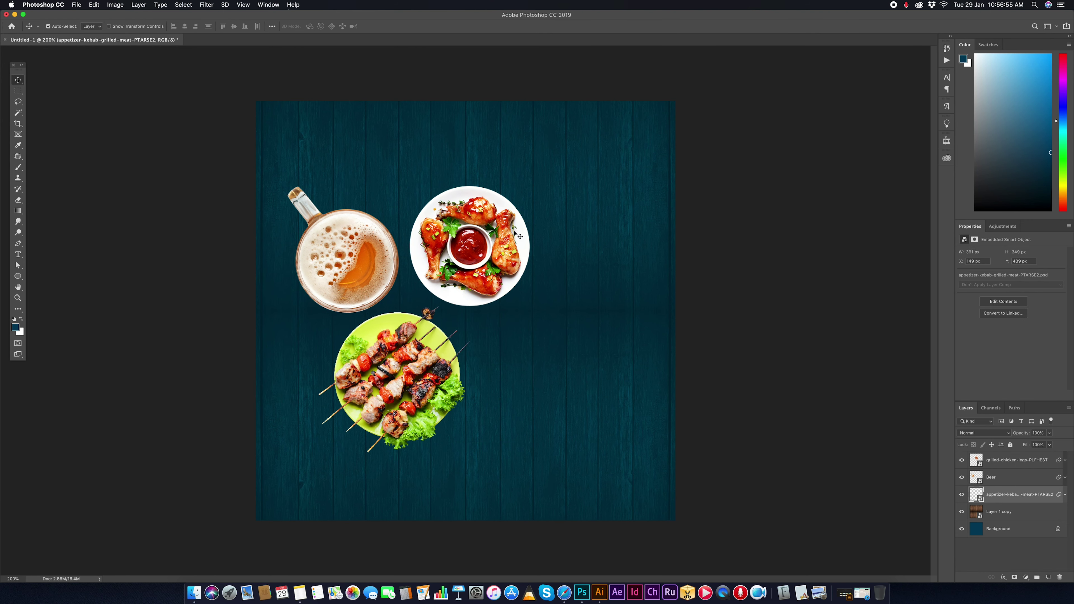
click(528, 248)
key(super+t)
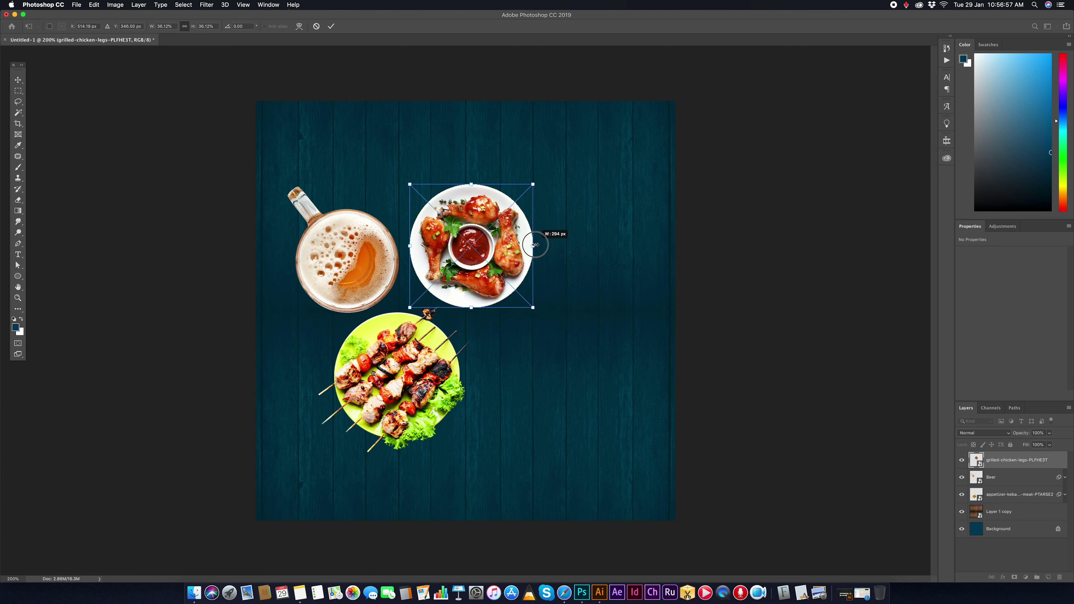
drag(530, 246, 537, 246)
key(Return)
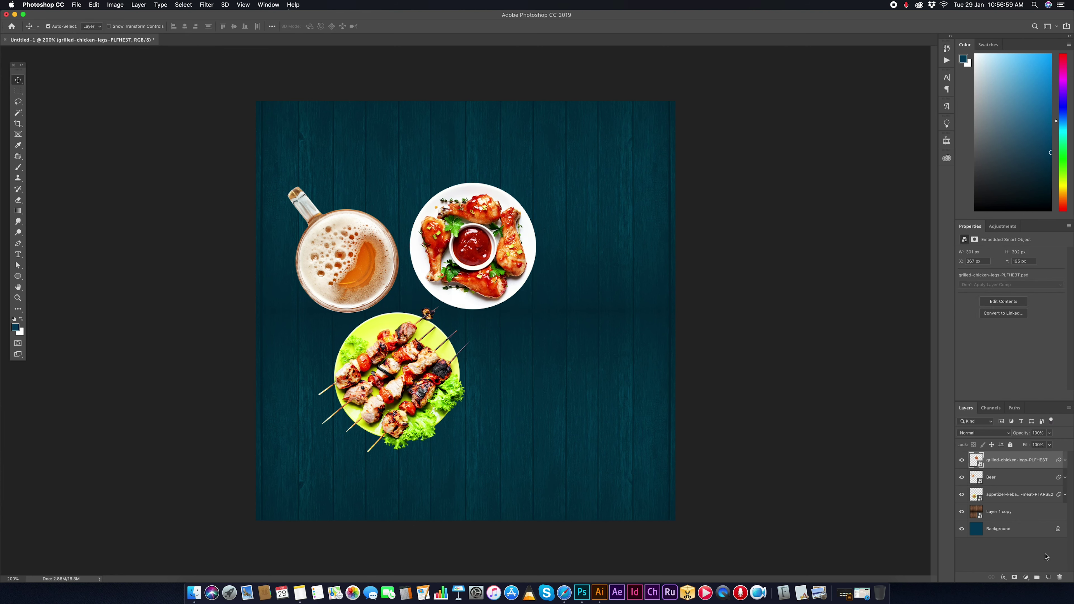
- Add a new empty layer and ready the Brush tool with default black/white colours and brush presets
click(1048, 578)
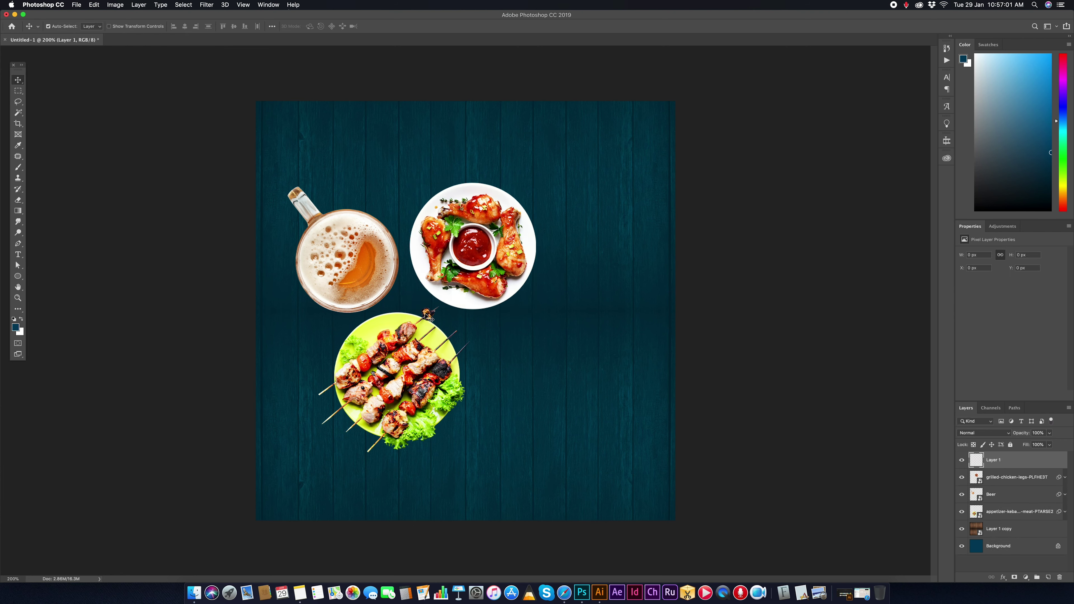
key(b)
click(14, 319)
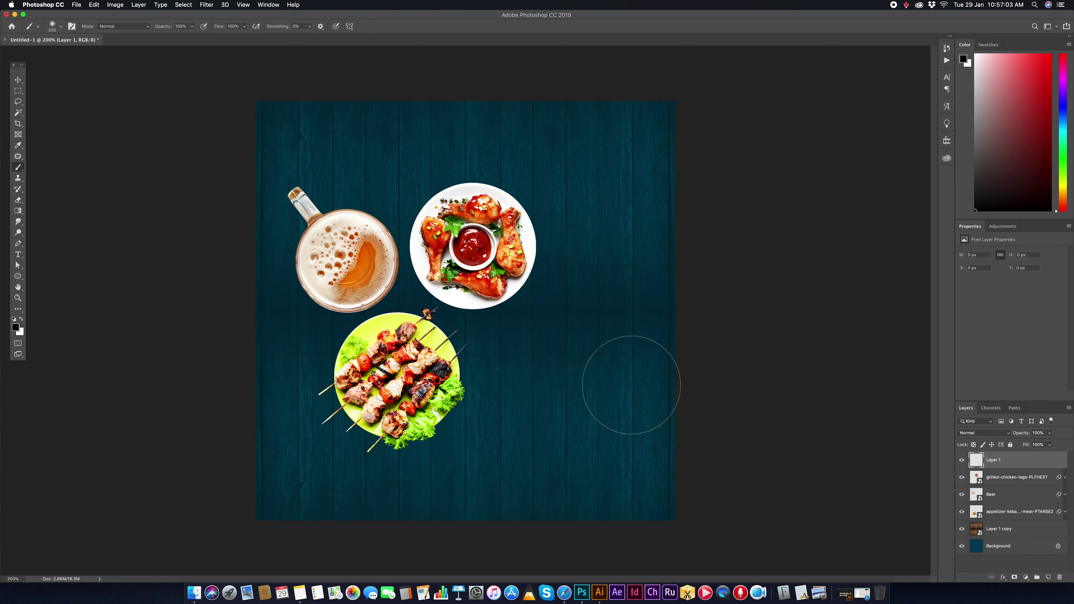
right_click(560, 374)
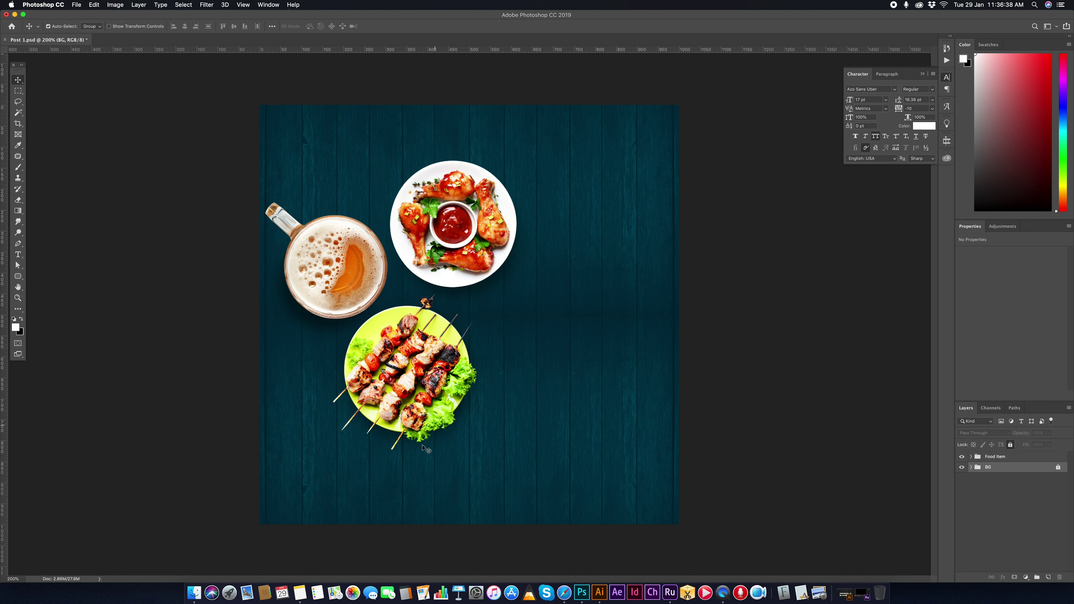
- Paste the GOURMET SUNDAY BRUNCH! headline from Notes over the placeholder headline text
click(300, 592)
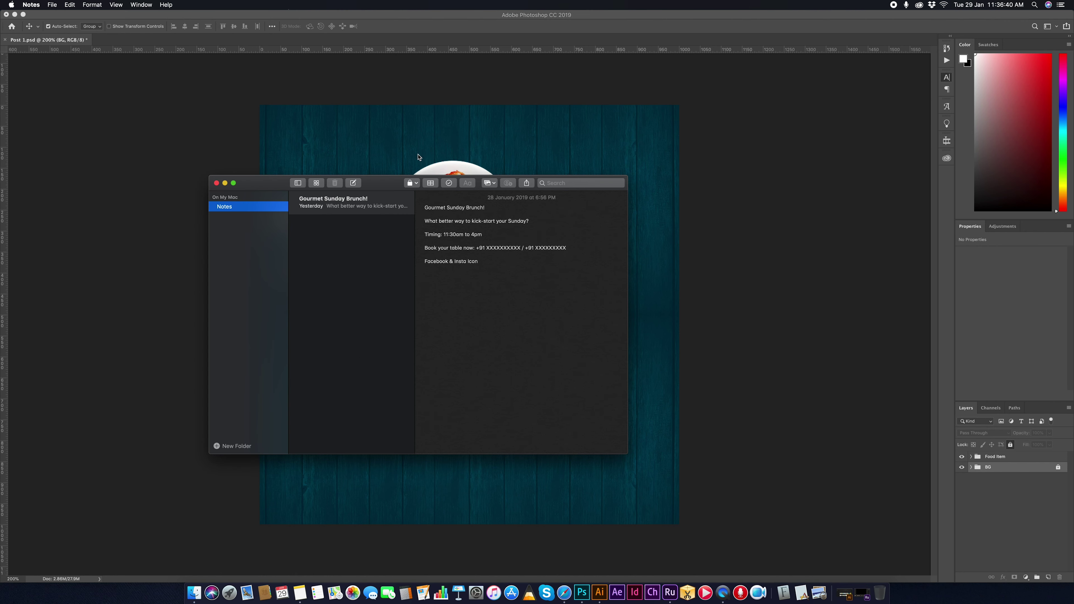
mouse_move(379, 183)
mouse_down()
mouse_move(591, 219)
mouse_move(718, 209)
mouse_up()
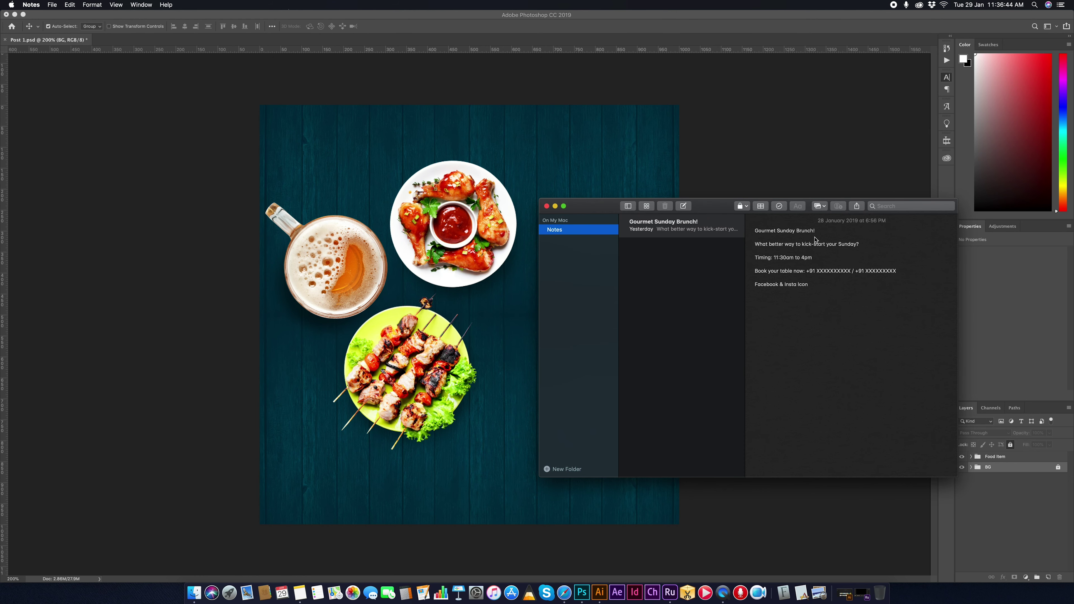
drag(815, 231, 753, 236)
key(super+c)
click(636, 153)
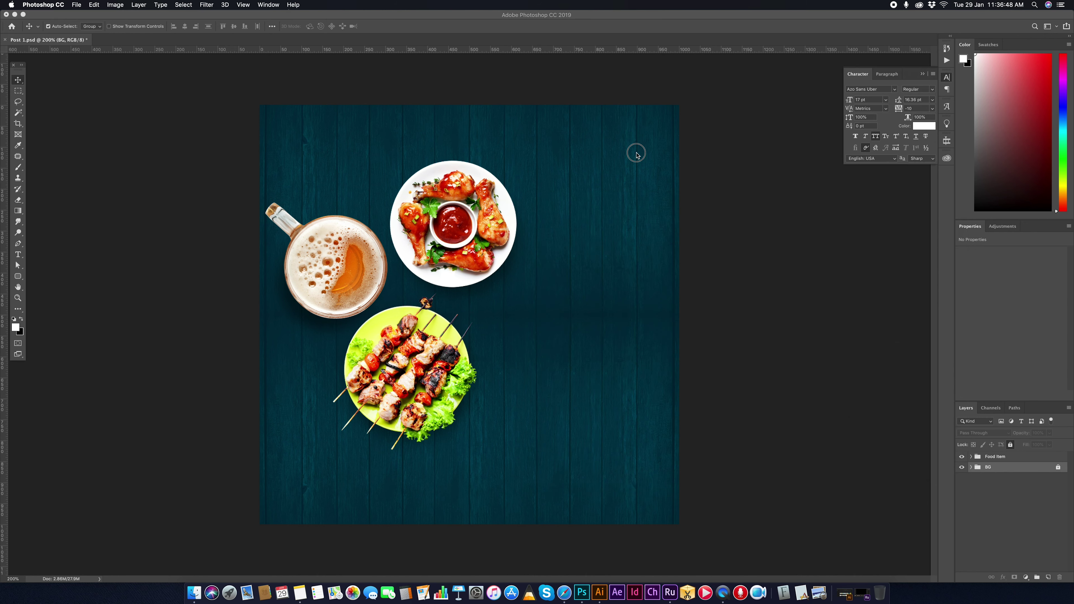
key(t)
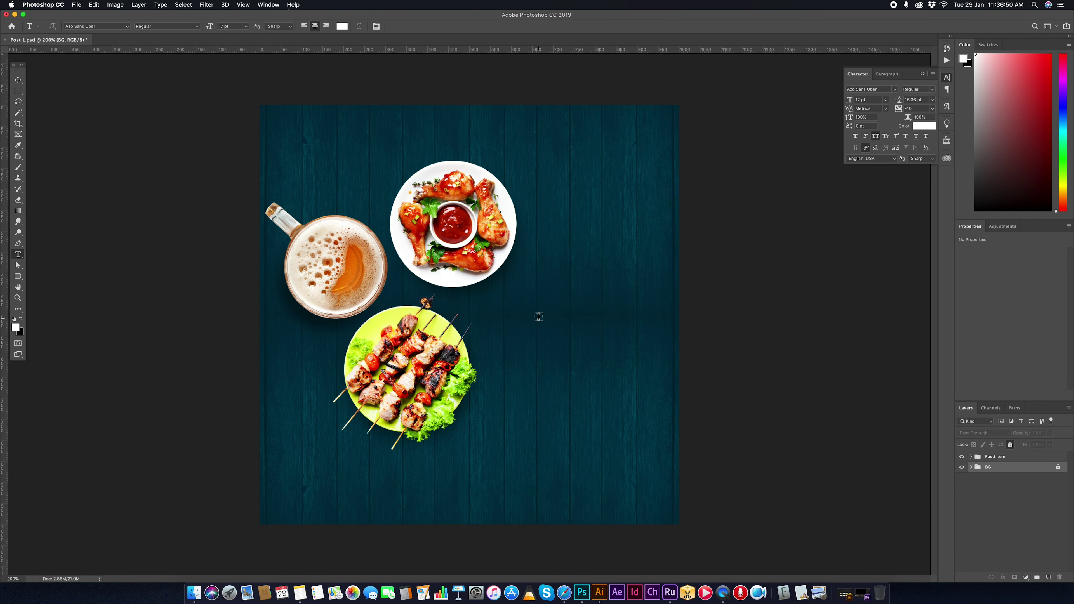
click(572, 347)
key(super+v)
click(18, 80)
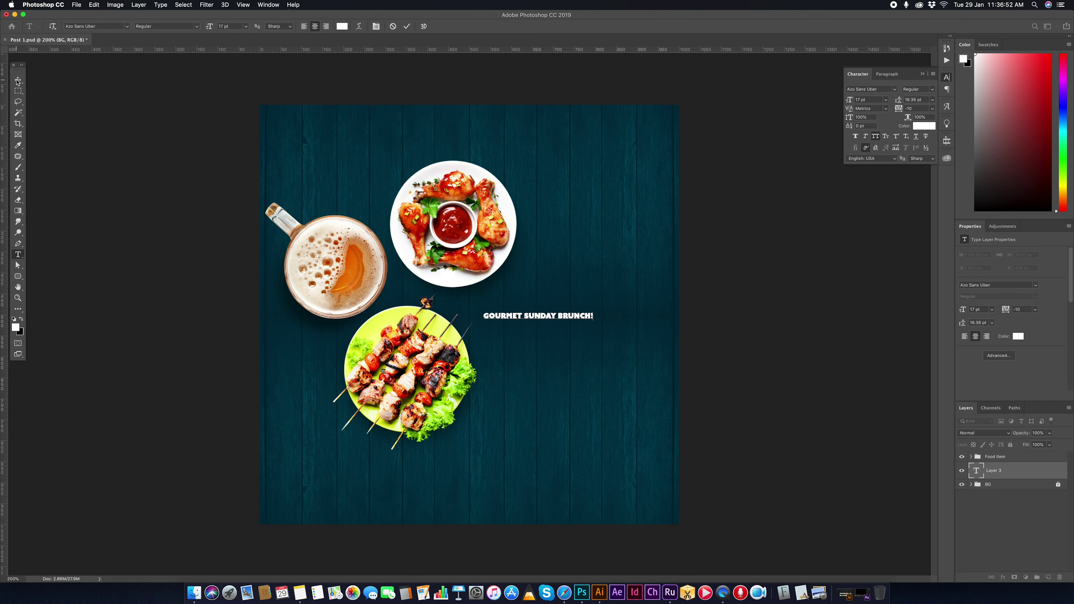
- Paste the note's second line, the question, as a new text layer below the headline
key(super+Tab)
triple_click(777, 244)
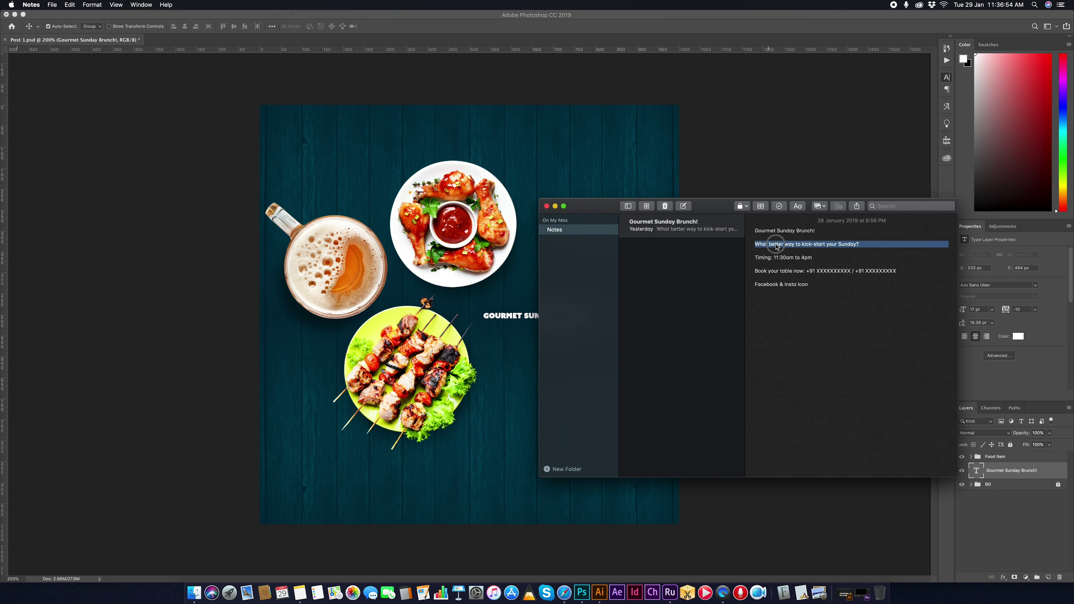
key(super+Tab)
key(t)
click(505, 370)
key(super+v)
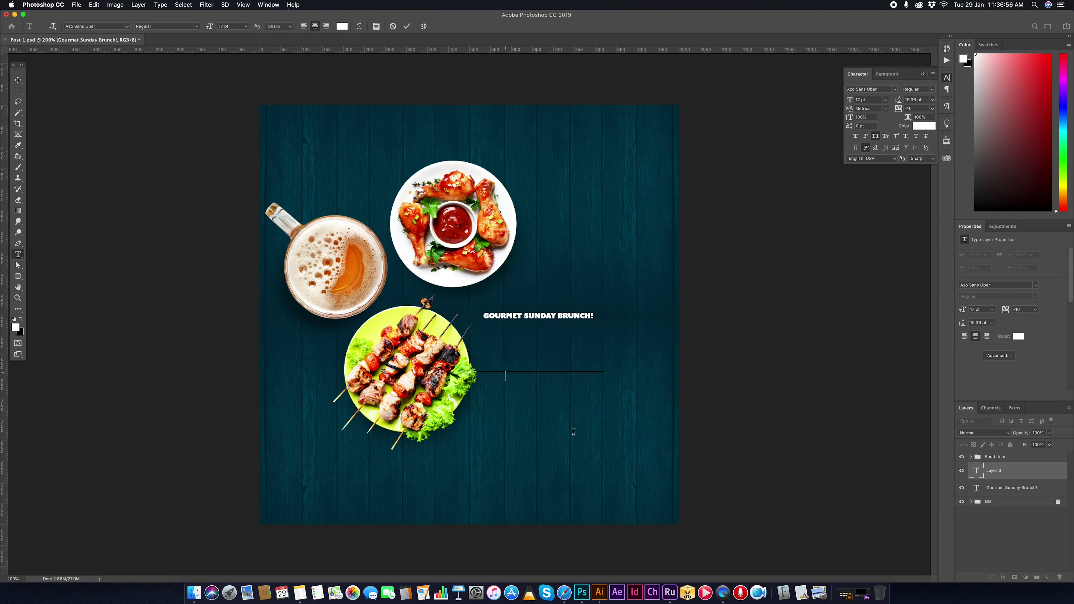
key(super+Return)
- Paste the 'Timing: 11:30am to 4pm' line as new text below the question
key(super+Tab)
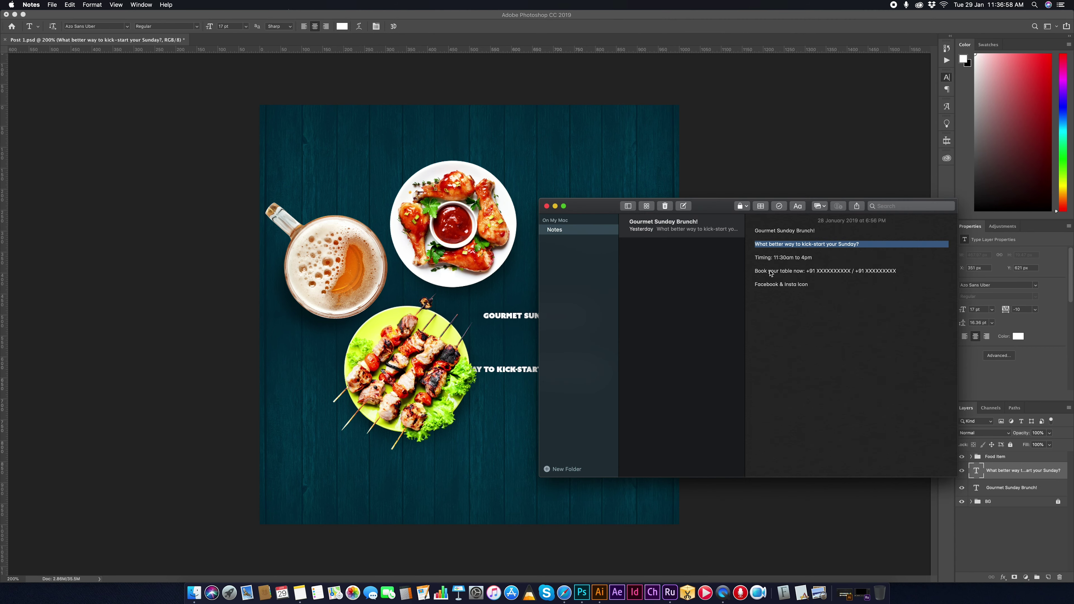
triple_click(771, 258)
key(super+c)
key(super+Tab)
click(524, 401)
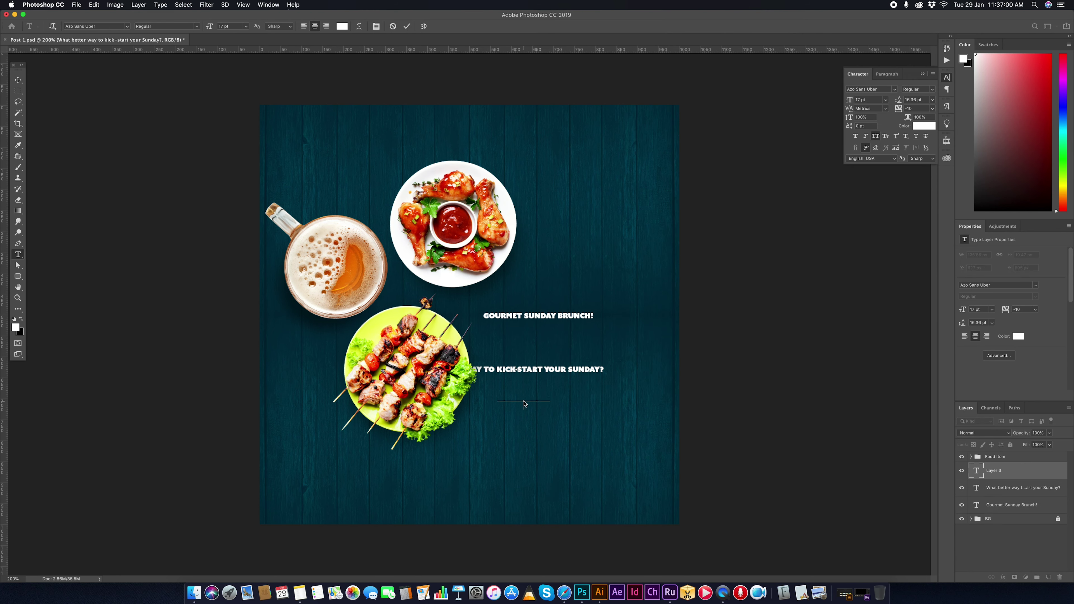
key(super+v)
- Paste the table-booking line, move it to the bottom of the post, and lower the question above the timing
key(super+Tab)
triple_click(759, 271)
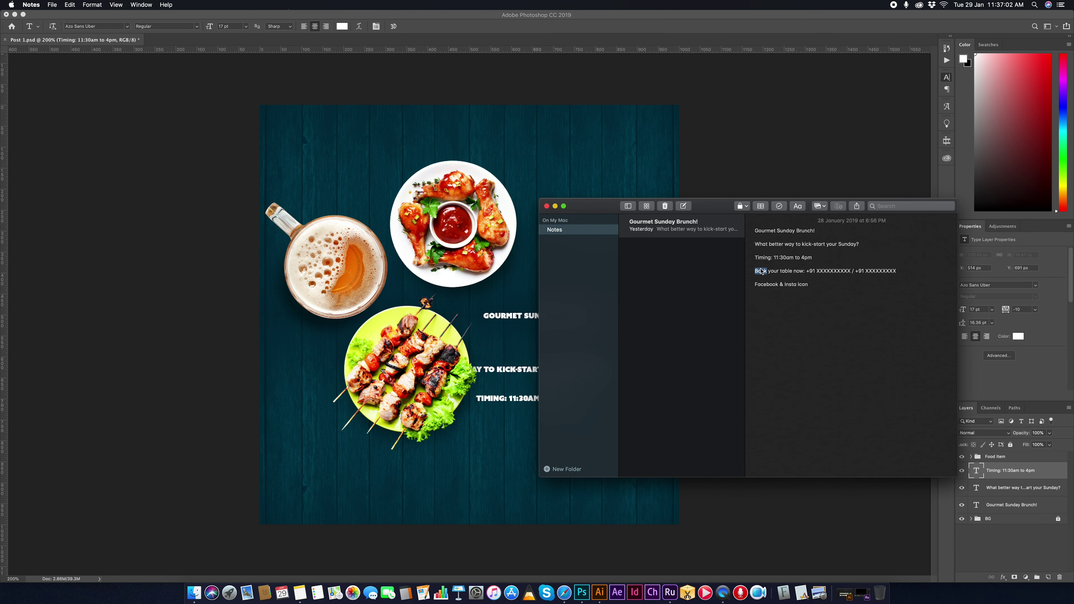
key(super+c)
key(super+Tab)
click(501, 433)
key(super+v)
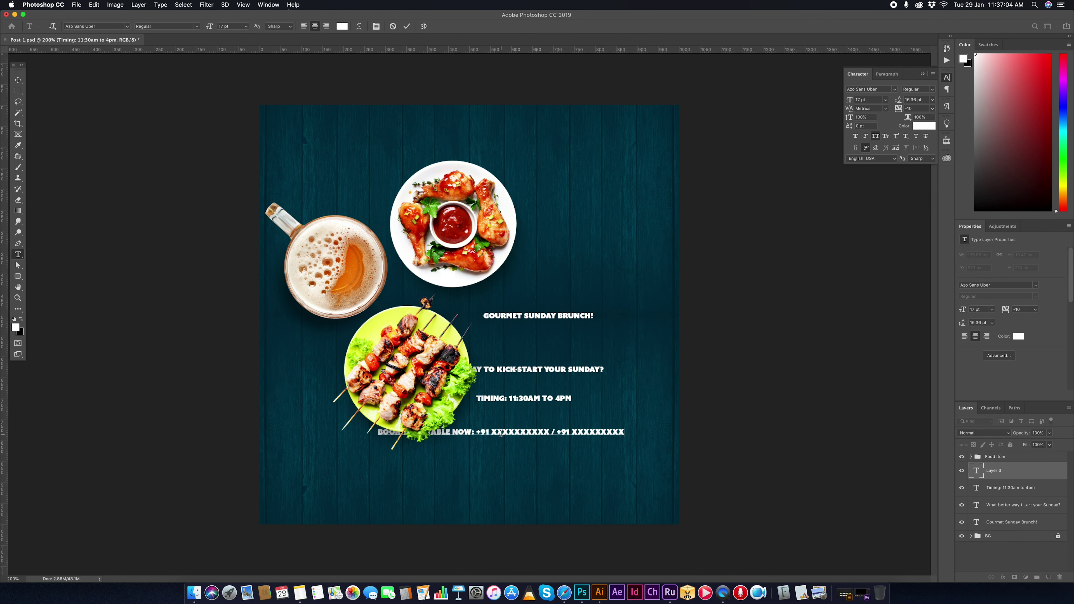
key(super+Tab)
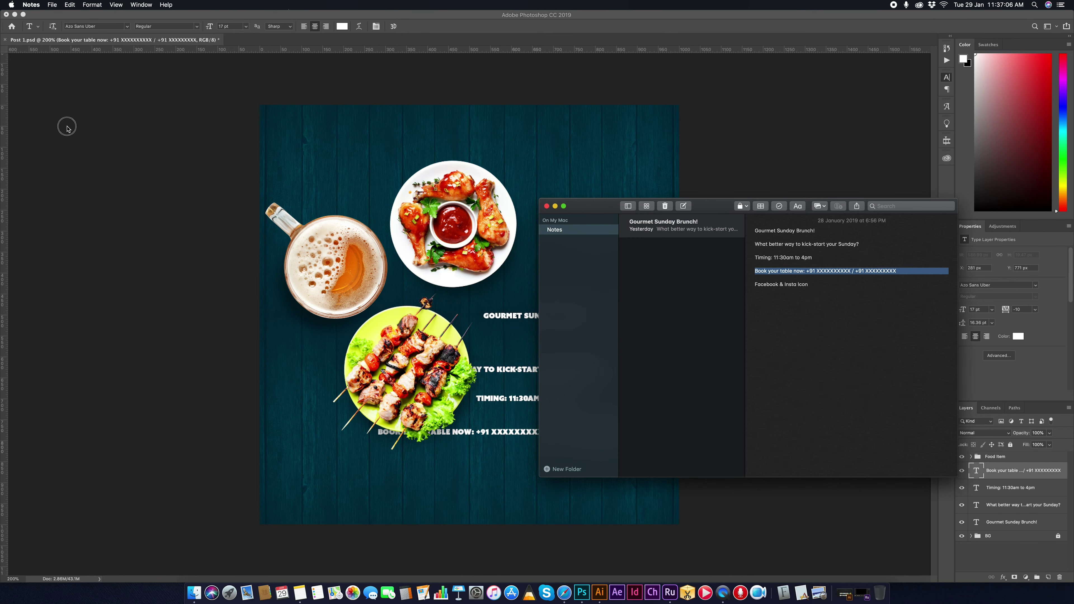
key(super+Tab)
click(18, 80)
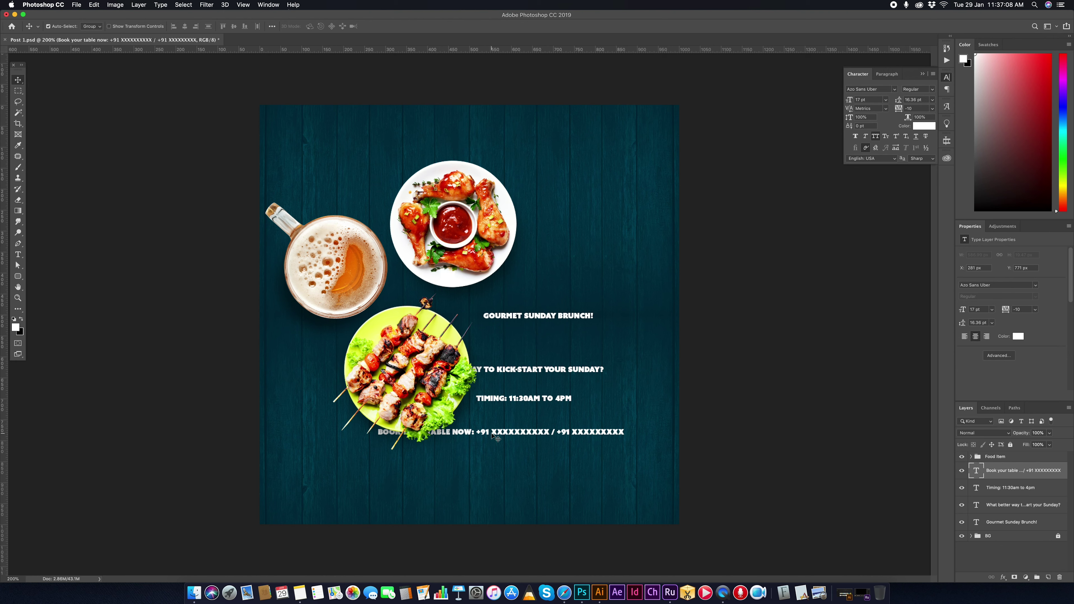
drag(492, 432, 472, 503)
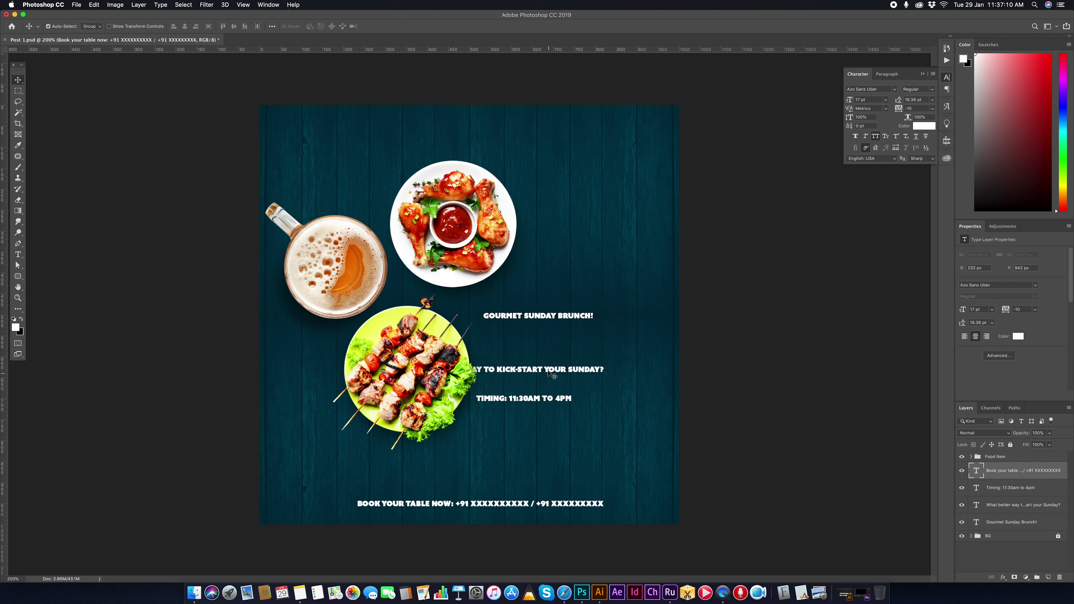
drag(547, 371, 578, 430)
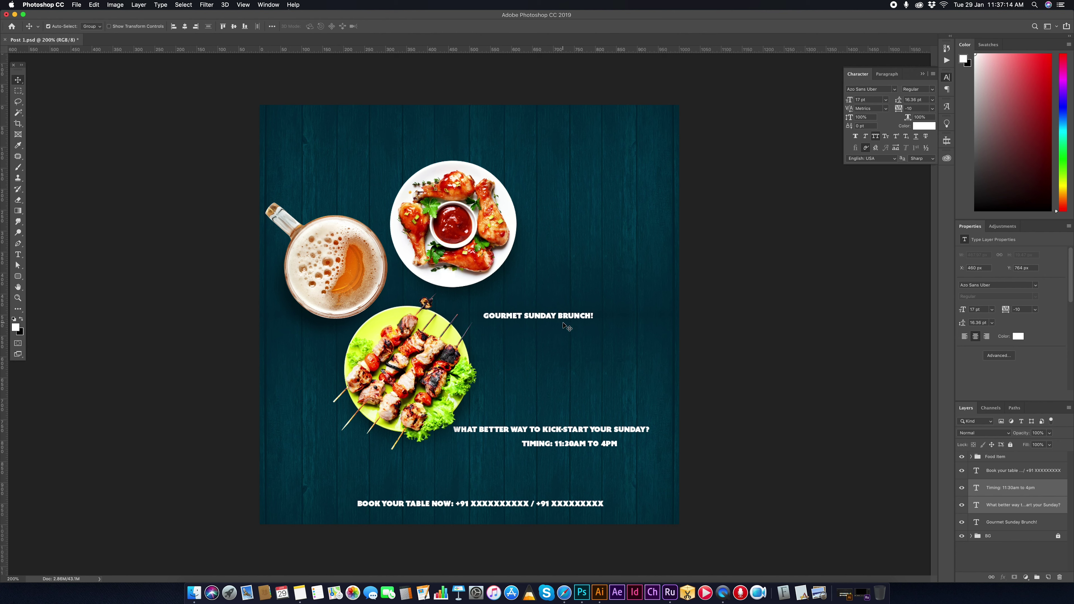
- Break the headline into three lines: GOURMET, SUNDAY, BRUNCH!
double_click(519, 316)
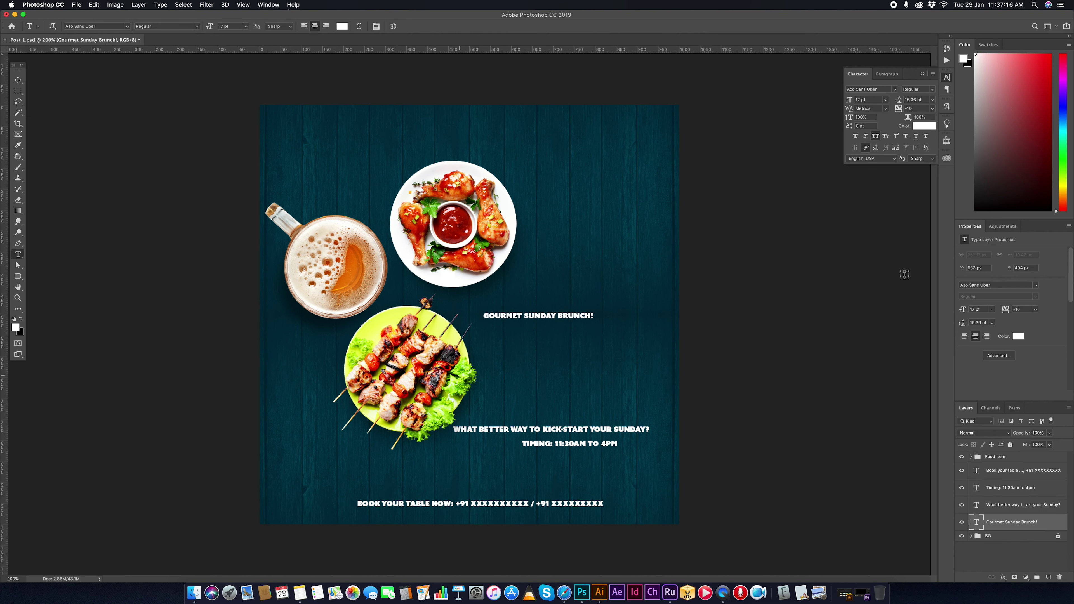
click(525, 316)
key(BackSpace)
key(Return)
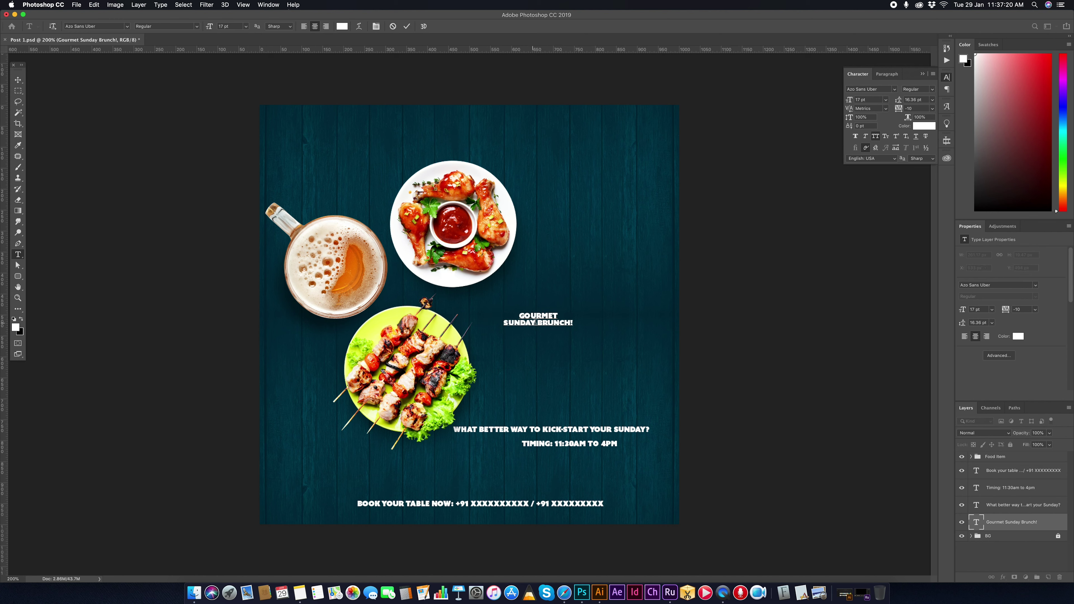
click(533, 323)
key(Return)
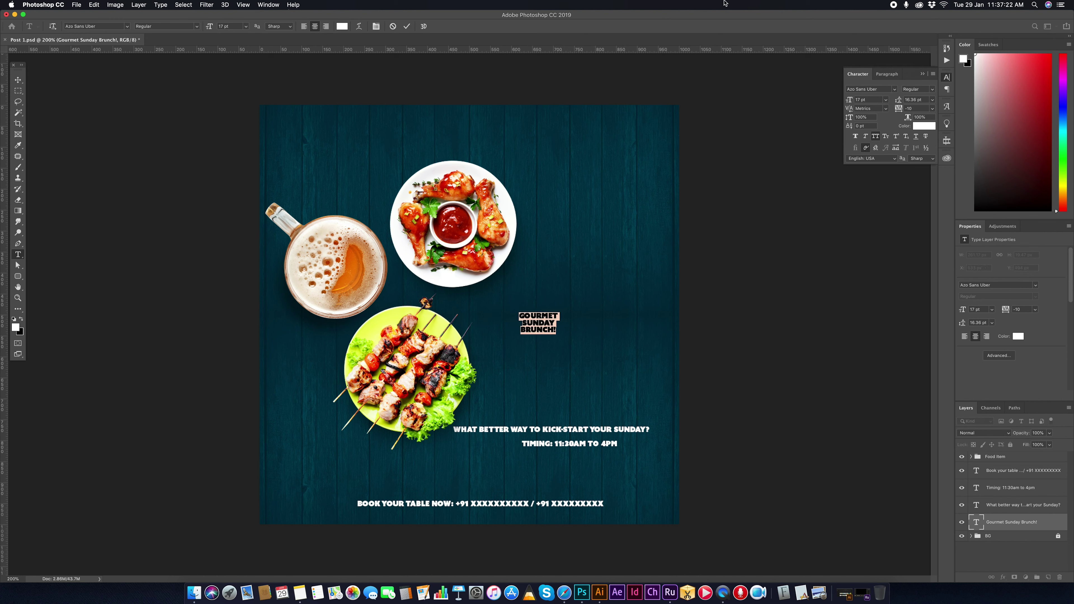
click(18, 79)
- Scale the headline up to about 70.8 pt and reposition it beside the food
key(ctrl+t)
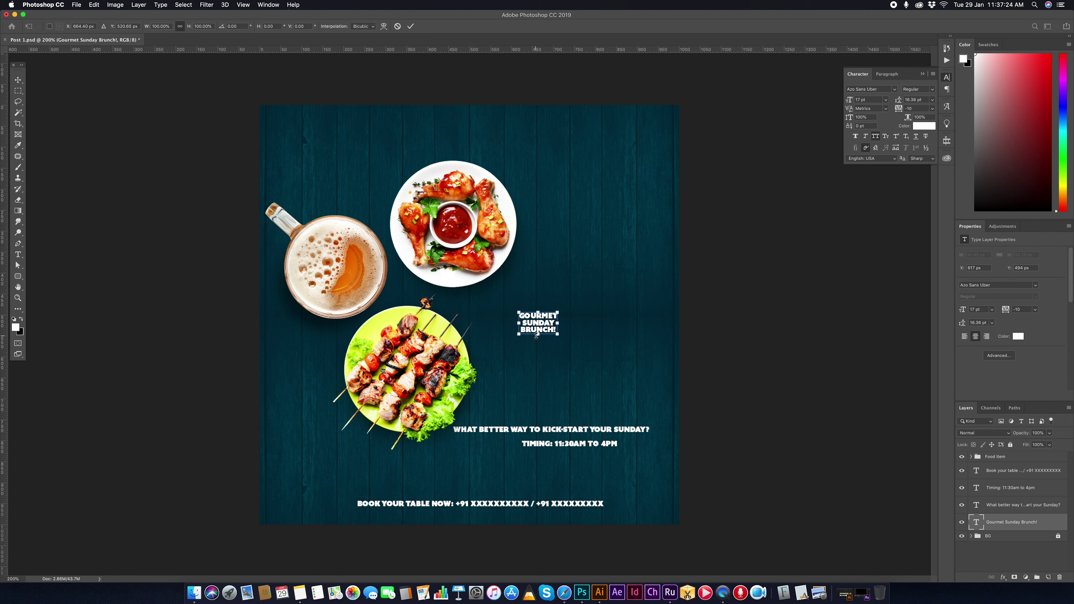
drag(557, 333, 602, 372)
key(Return)
drag(603, 332, 658, 304)
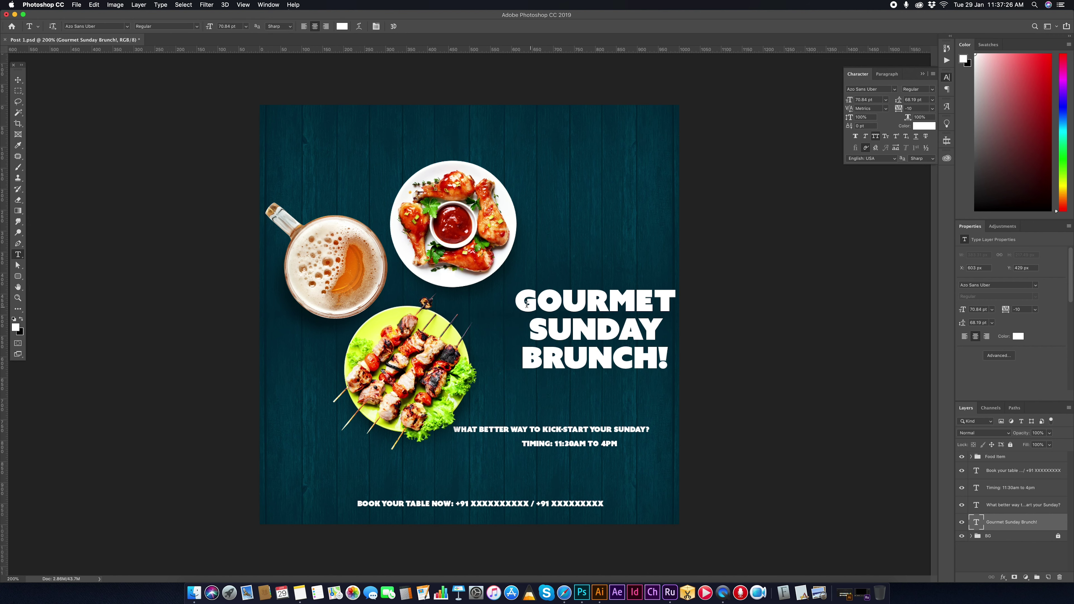
double_click(566, 299)
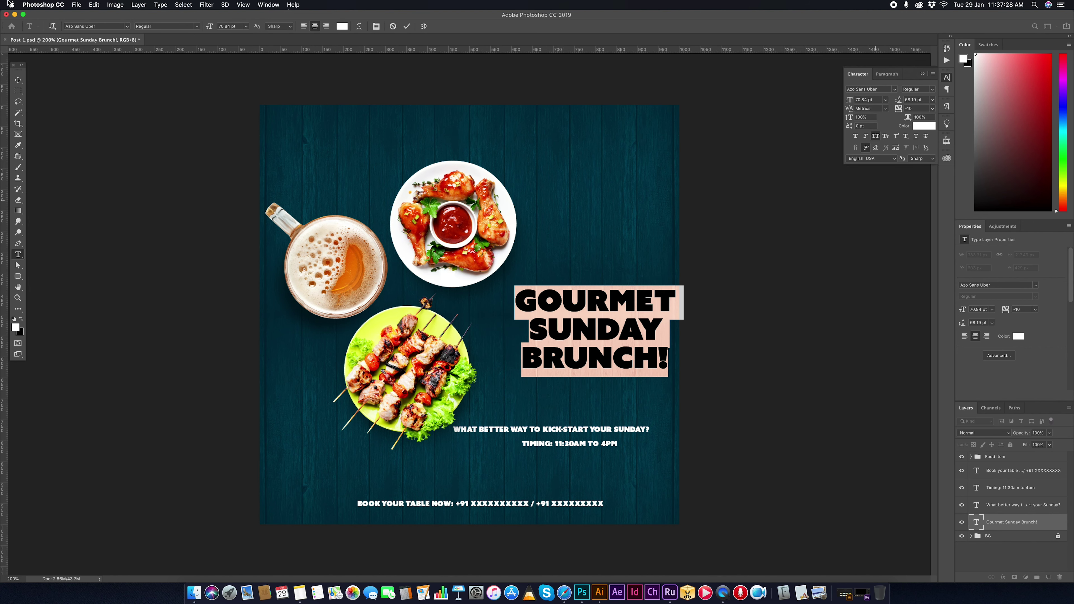
click(18, 84)
drag(628, 330, 610, 330)
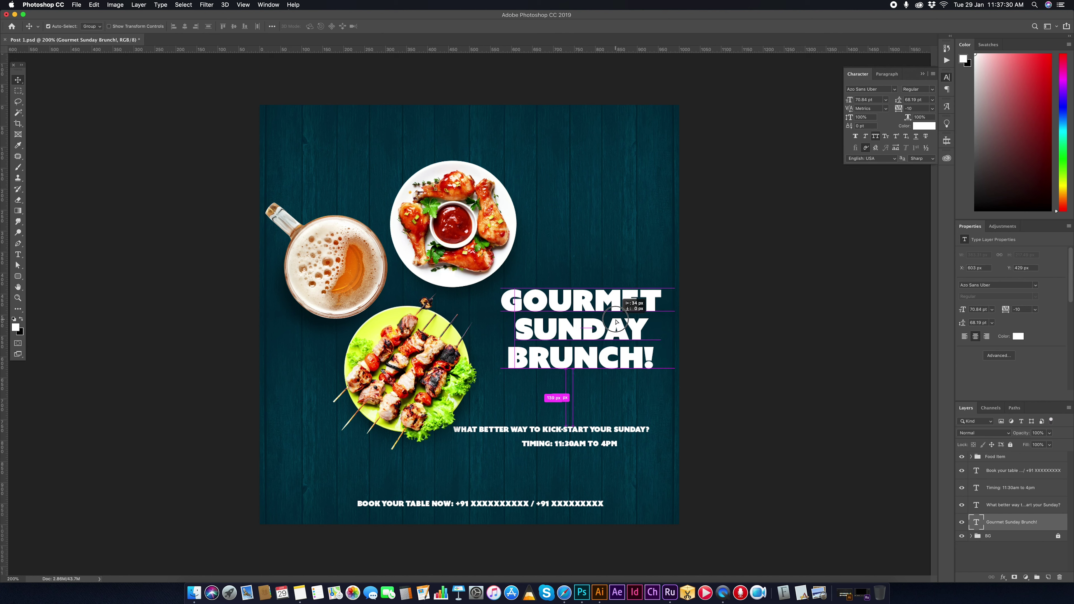
- Split the question into two lines after 'WAY TO' and place it under the headline
drag(543, 429, 567, 404)
key(t)
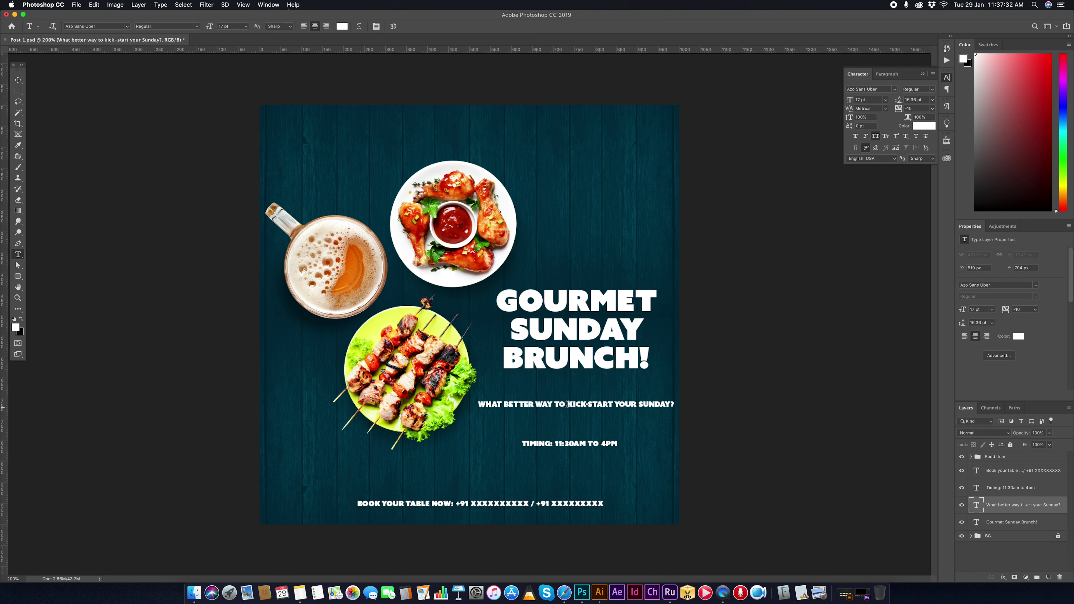
click(567, 404)
key(Return)
key(super+a)
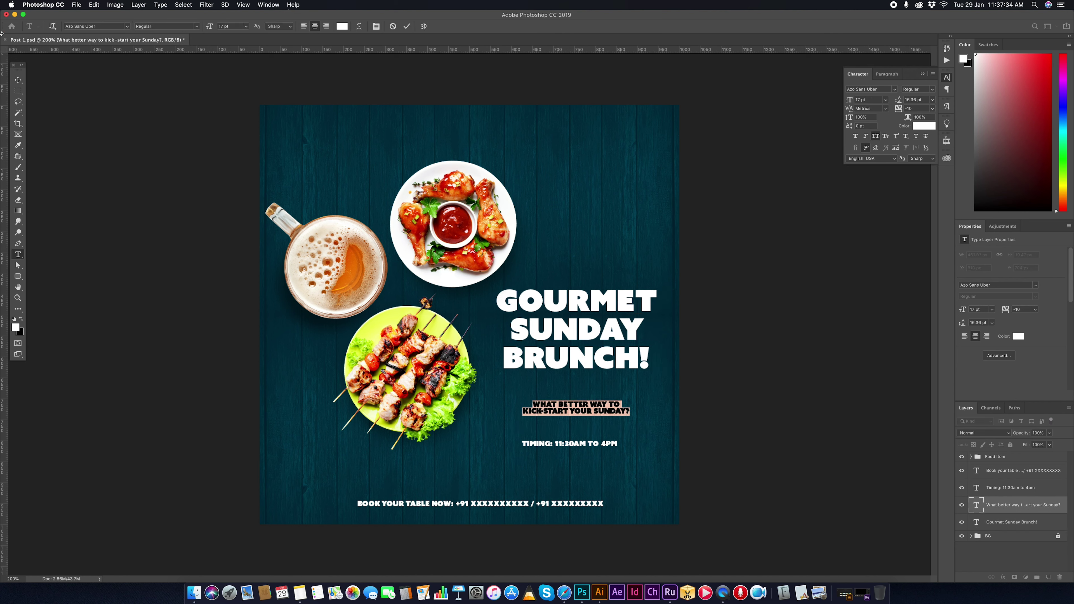
click(17, 79)
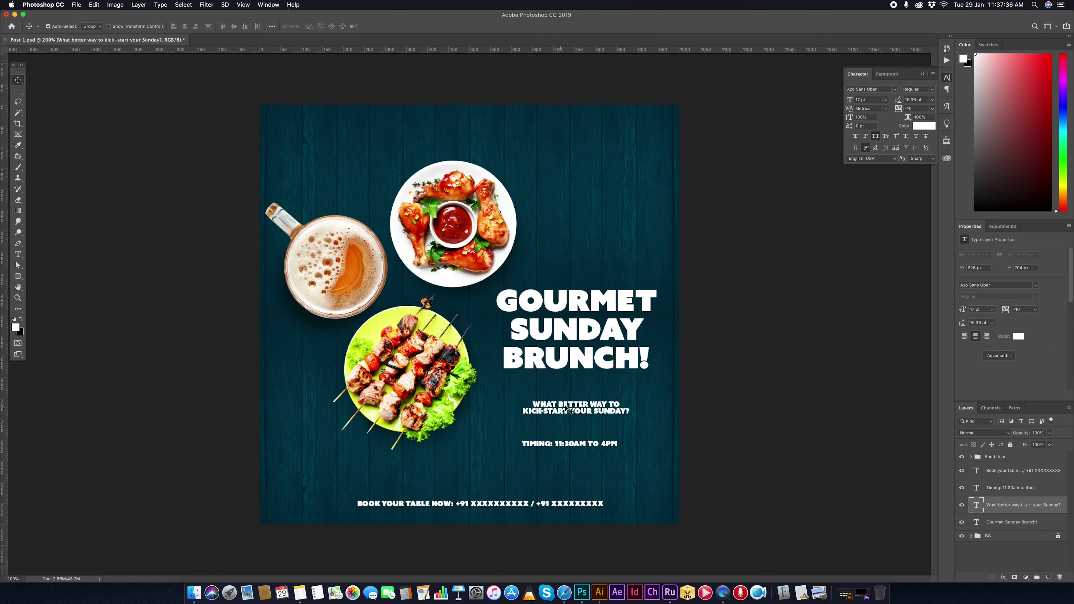
drag(565, 405, 564, 393)
shift+click(592, 330)
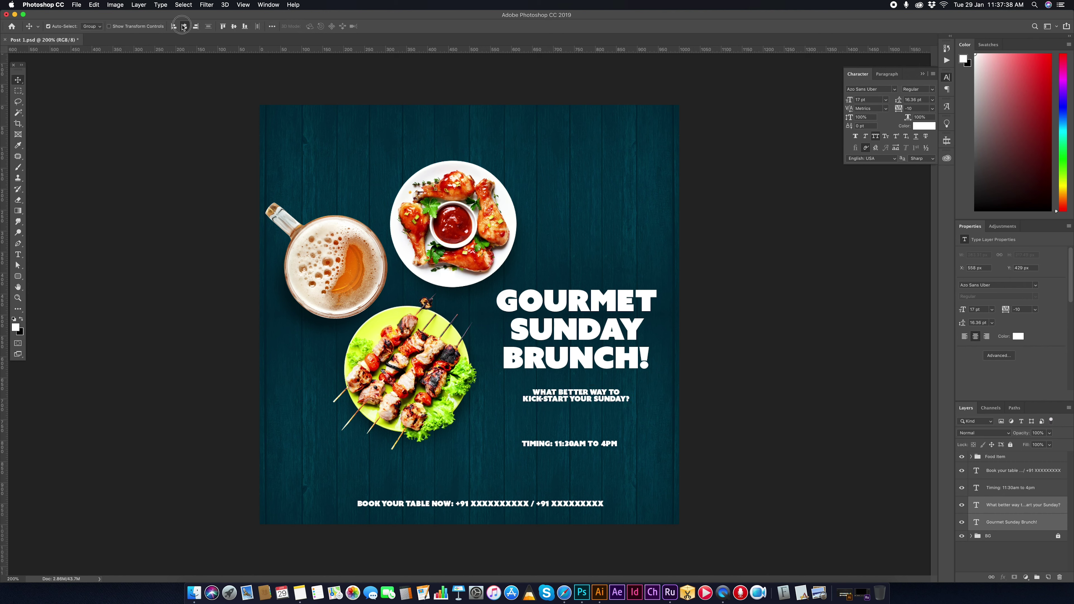
- Shift the headline and question slightly left together and select the Food Item group
drag(602, 364, 577, 366)
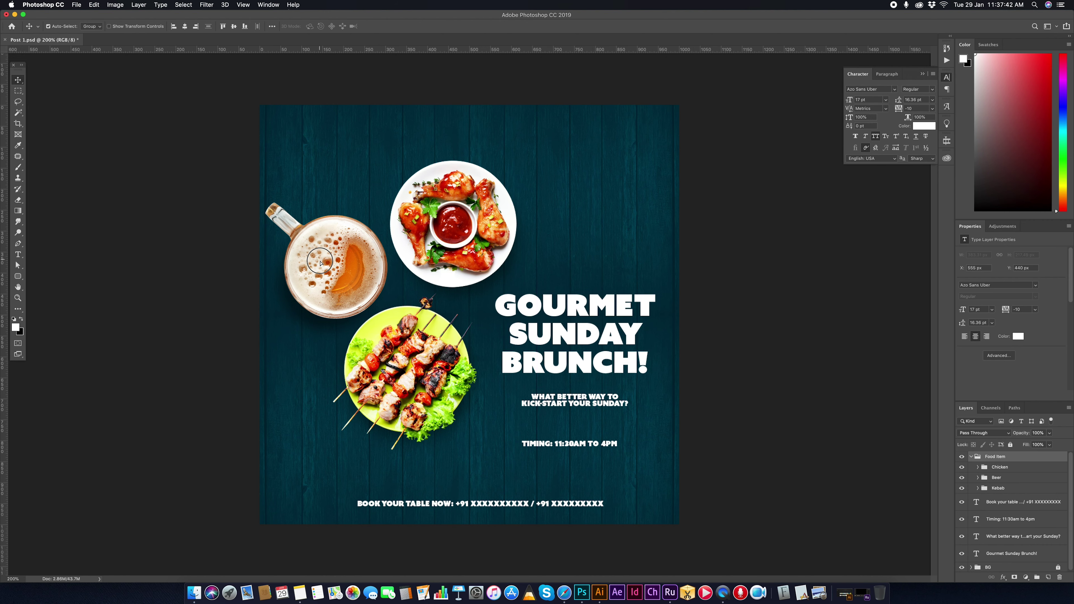
drag(319, 254, 320, 263)
key(super+z)
- Cancel a trial rotation of the Food Item group and move it slightly right and down
key(super+t)
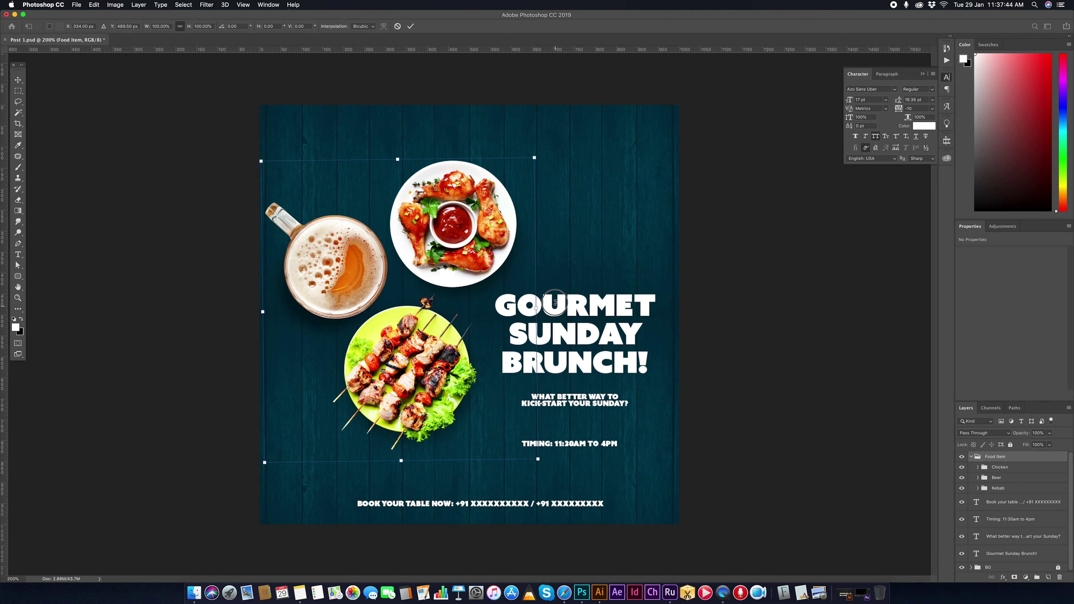
drag(550, 307, 554, 297)
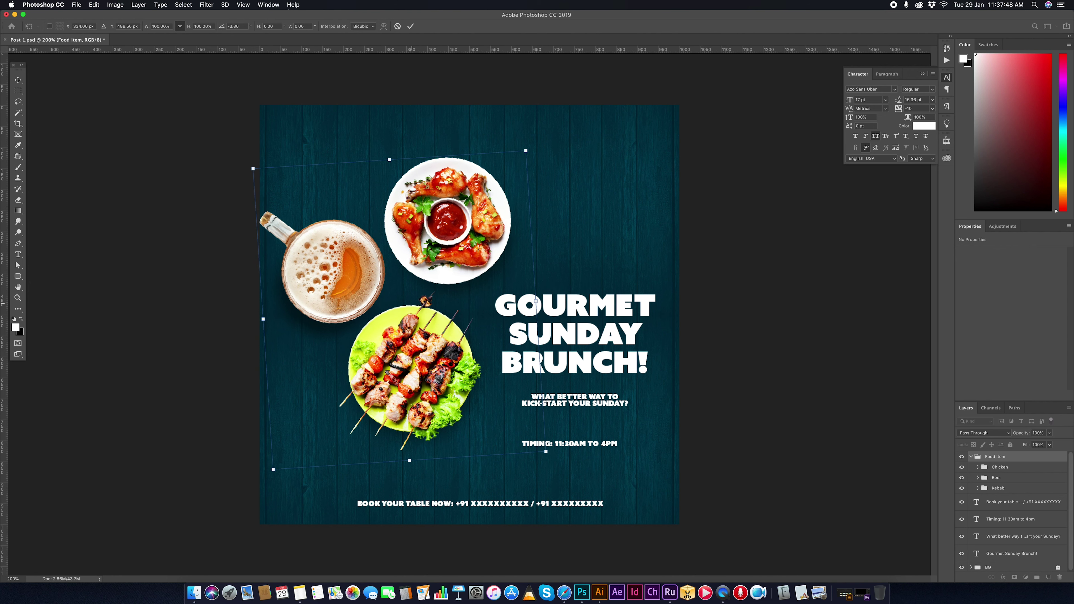
key(Escape)
drag(430, 394, 437, 401)
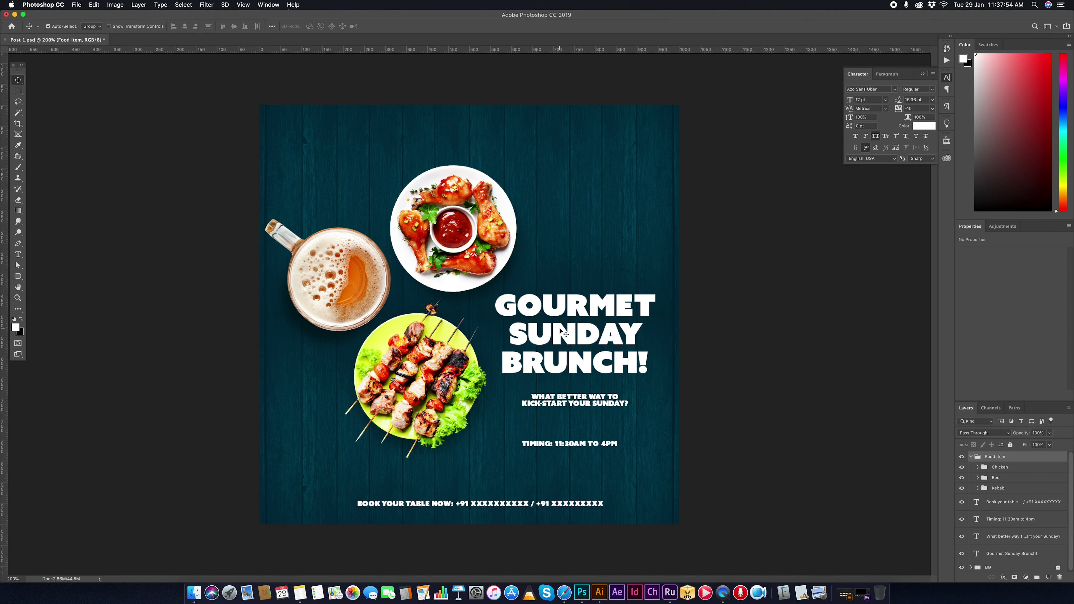
click(564, 333)
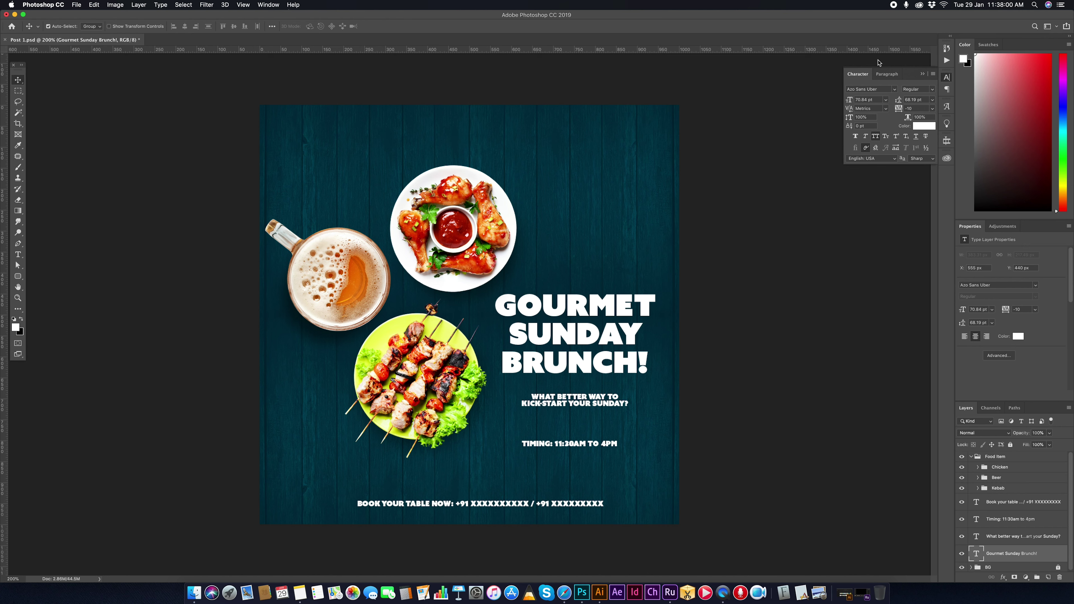
- Set the headline font to Bite Chalk Bold and scale it up to about 98.5 pt
click(893, 90)
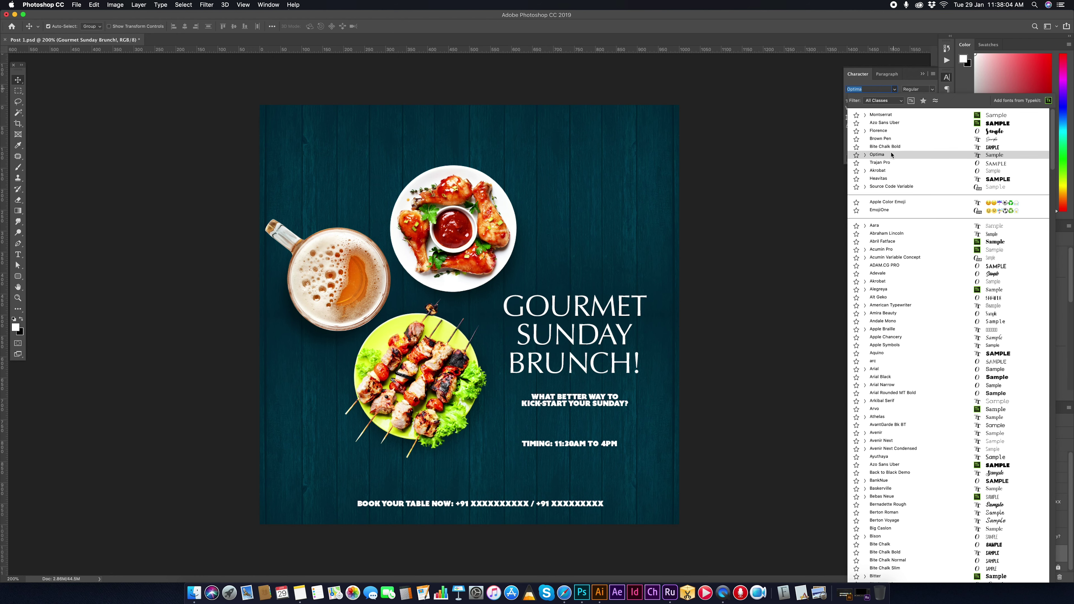
key(Down)
key(Down)
key(Down)
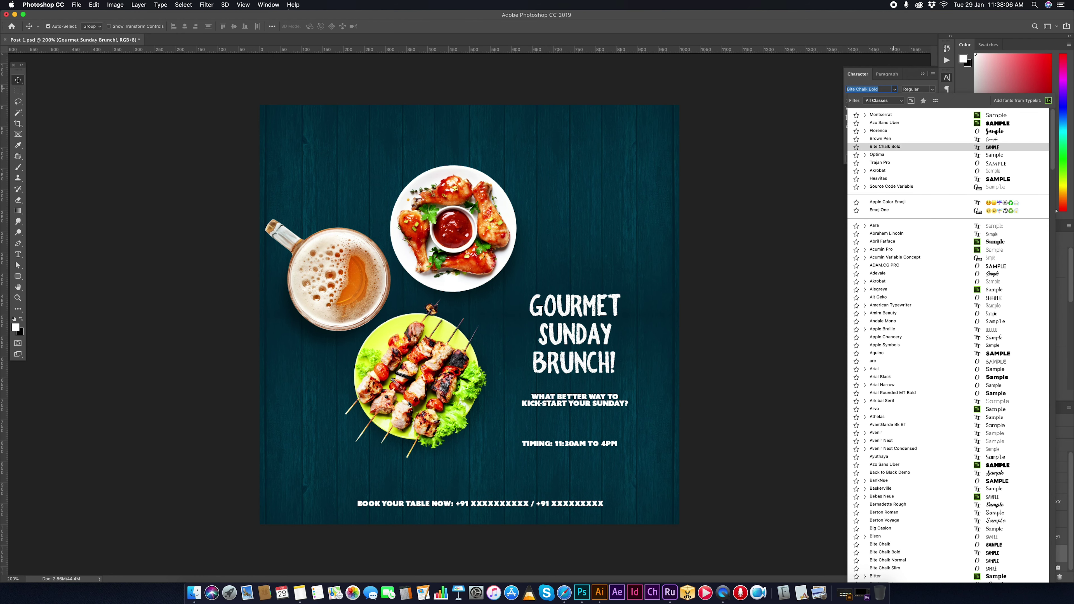
key(Return)
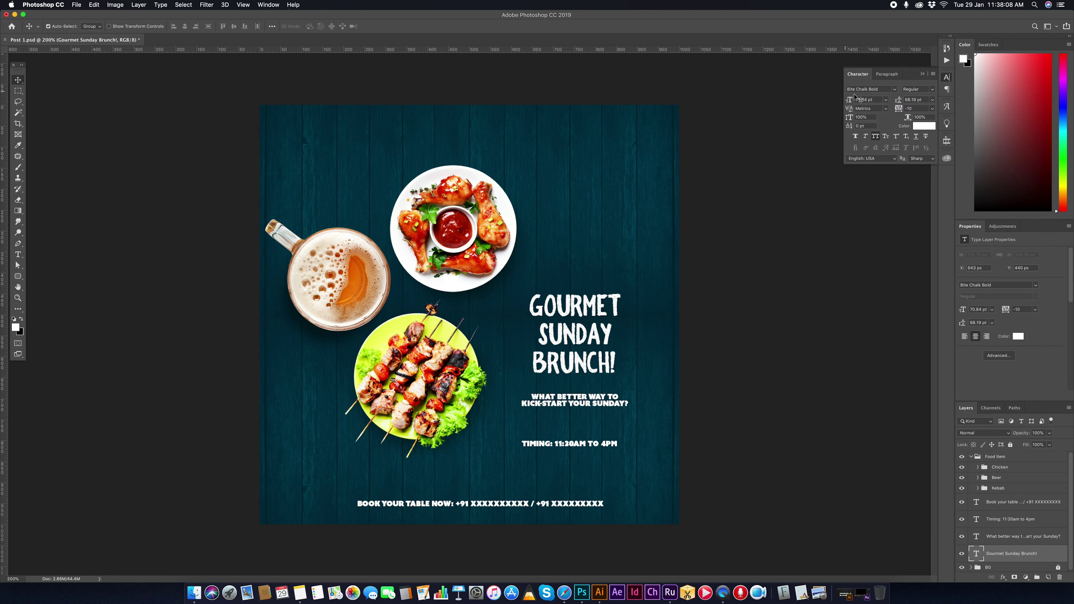
key(ctrl+t)
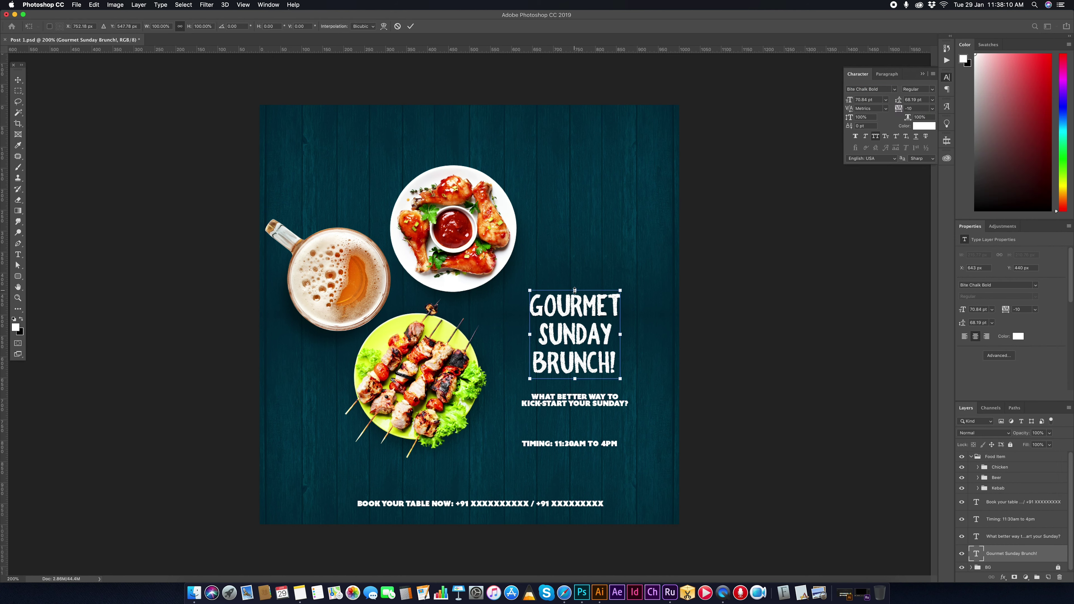
drag(574, 291, 574, 258)
key(Return)
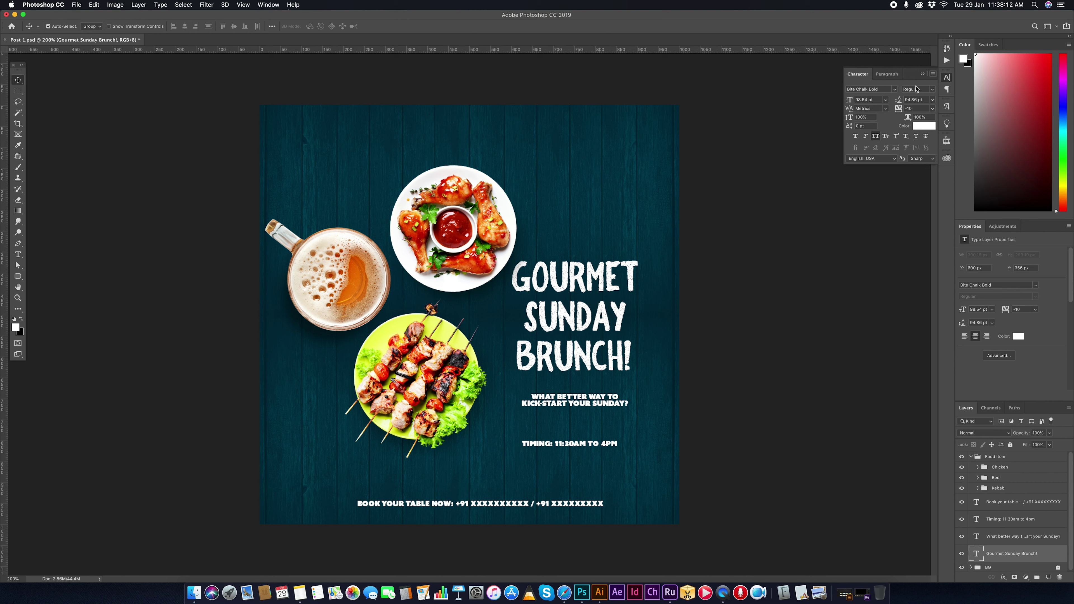
- Tighten the headline leading to 81.66 pt and move it down about 48 px
drag(901, 100, 885, 99)
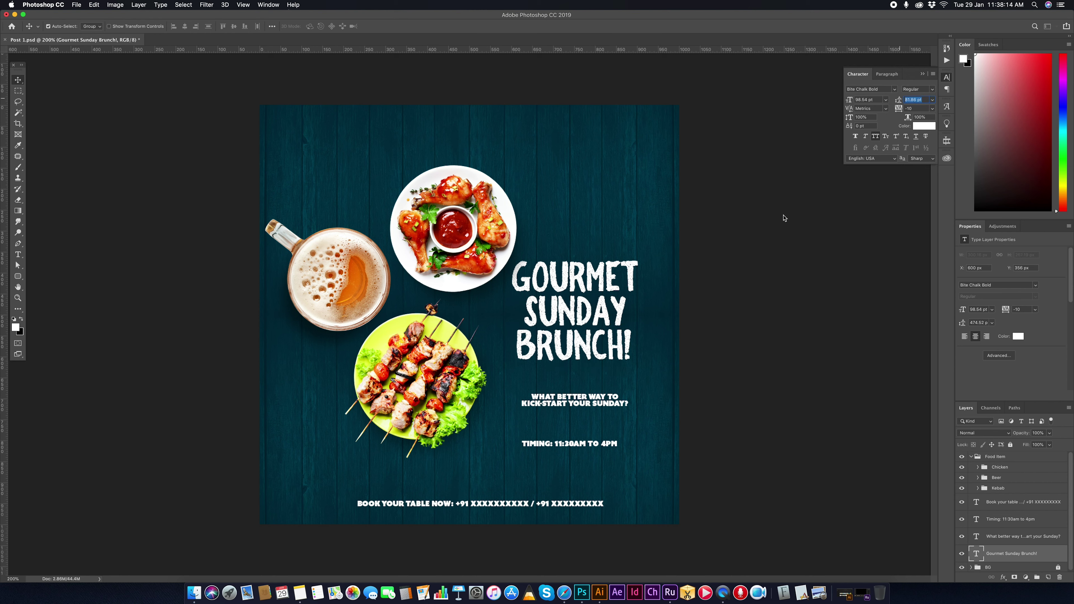
drag(578, 291, 578, 311)
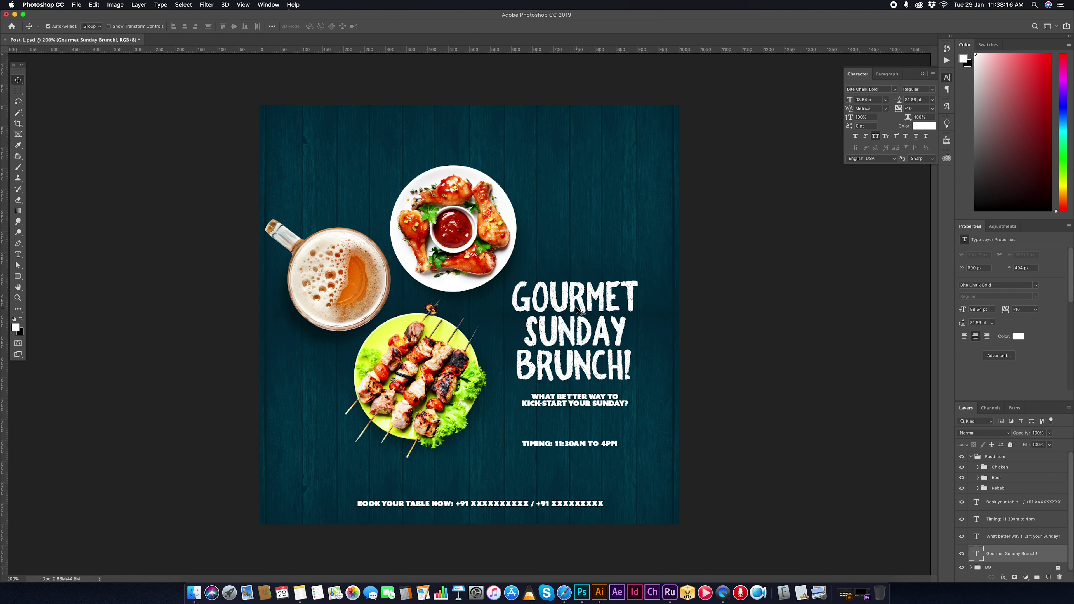
click(587, 401)
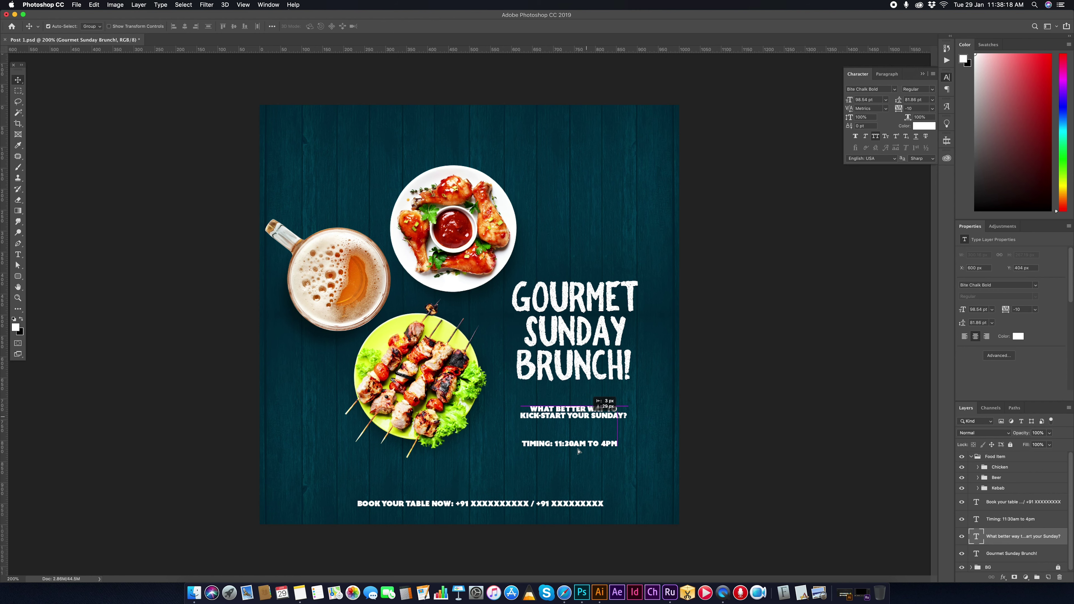
shift+click(581, 444)
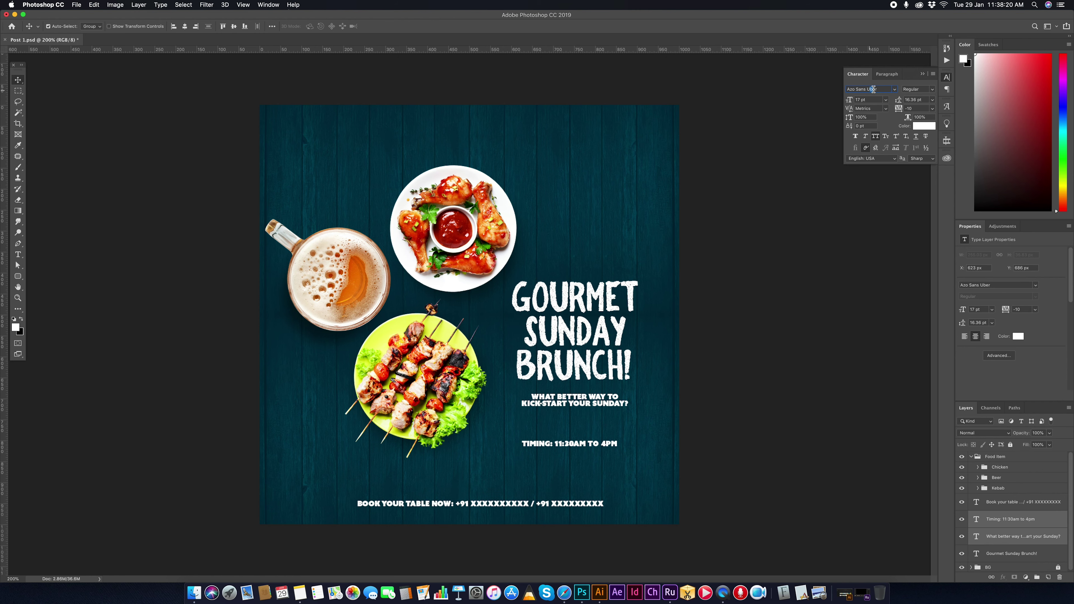
- Set the subtitle and timing lines in Montserrat SemiBold and enlarge them to about 20.26 pt
text(mont)
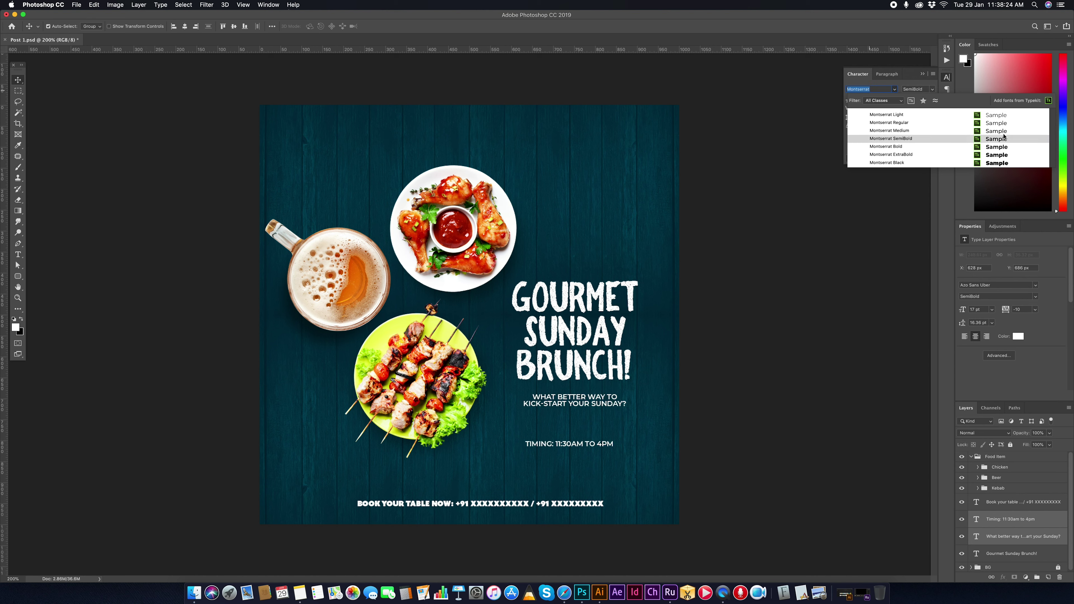
click(1004, 138)
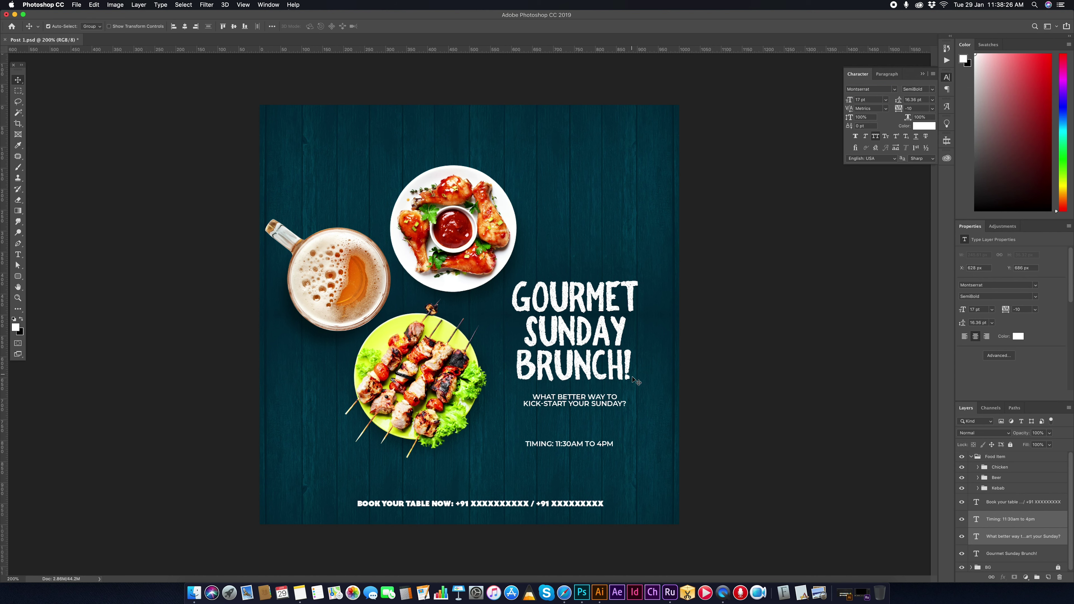
key(ctrl+t)
drag(627, 448, 635, 458)
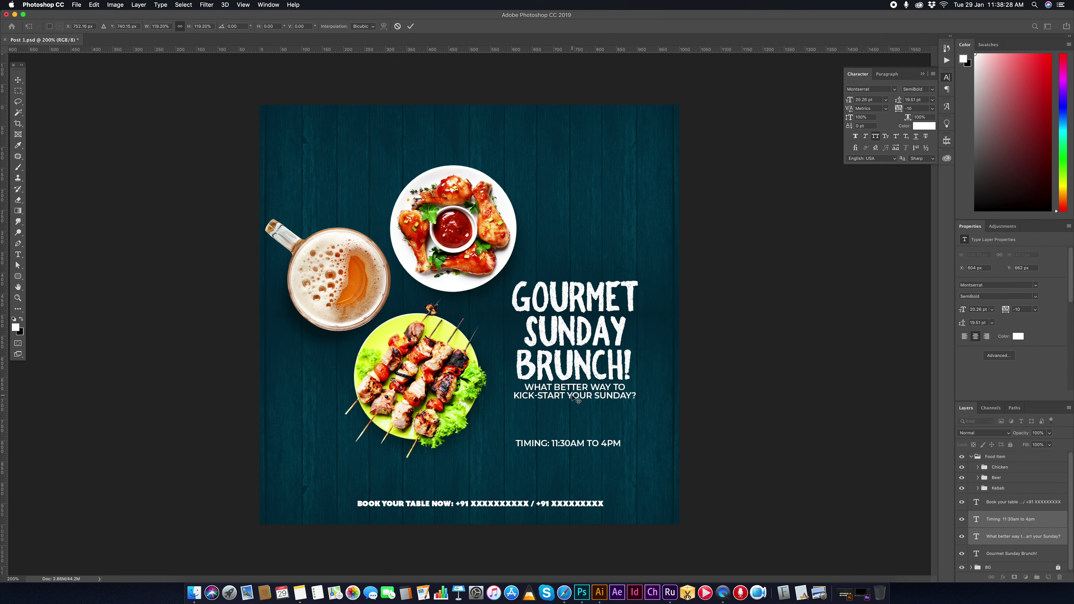
key(Return)
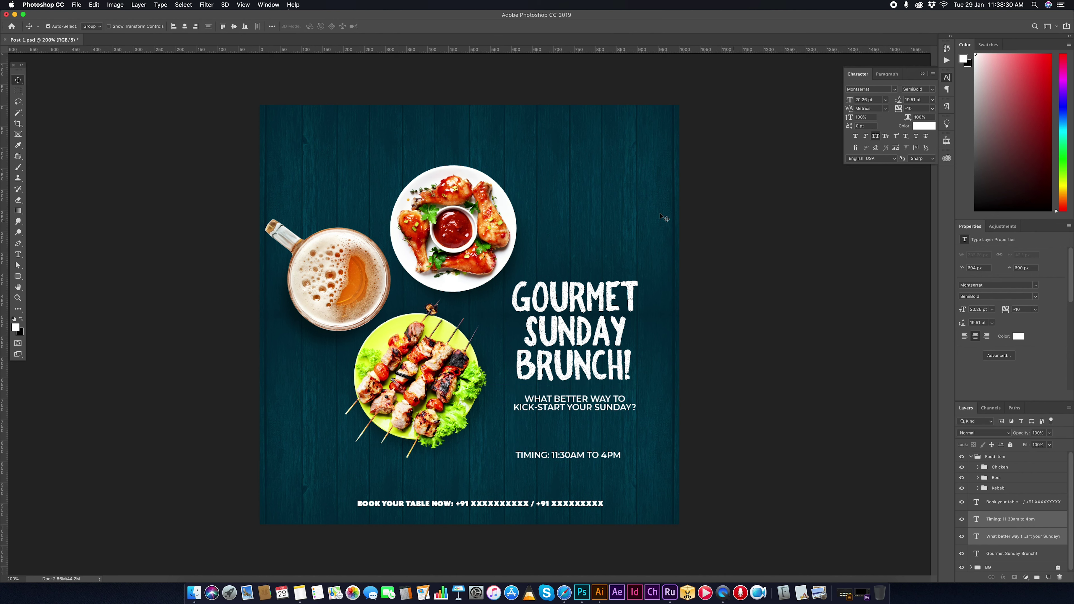
- Test-scale the headline, cancel to keep its original size, and select the word BRUNCH!
click(578, 332)
key(ctrl+t)
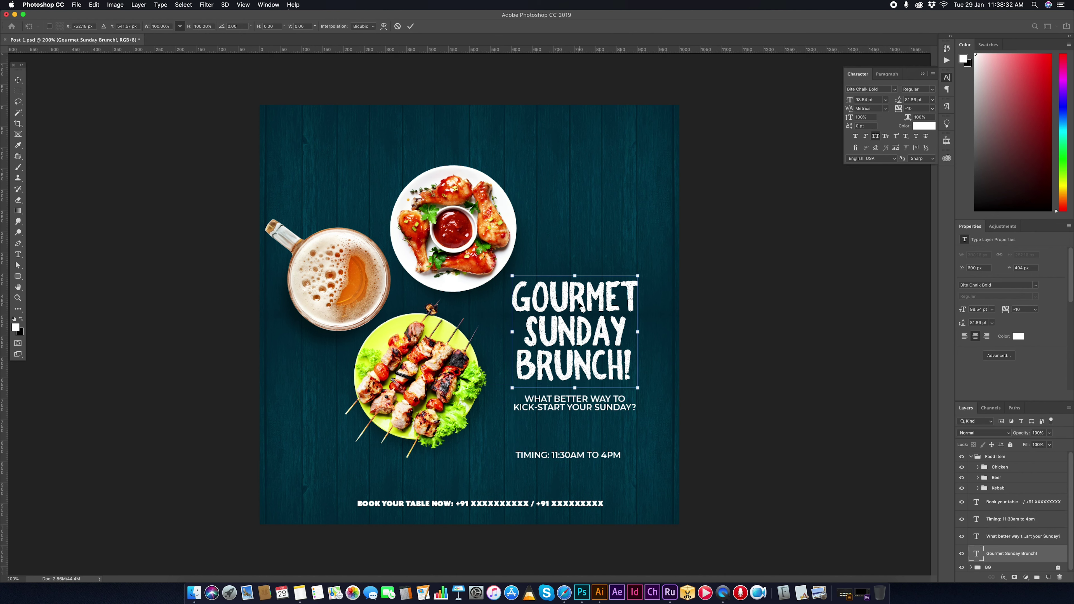
drag(577, 272, 575, 281)
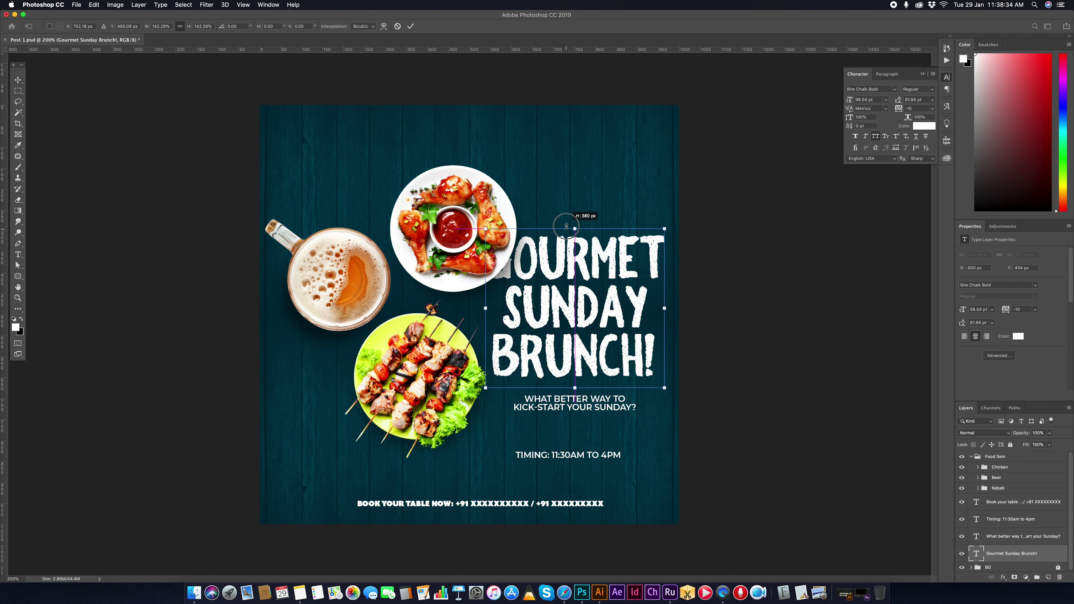
key(Escape)
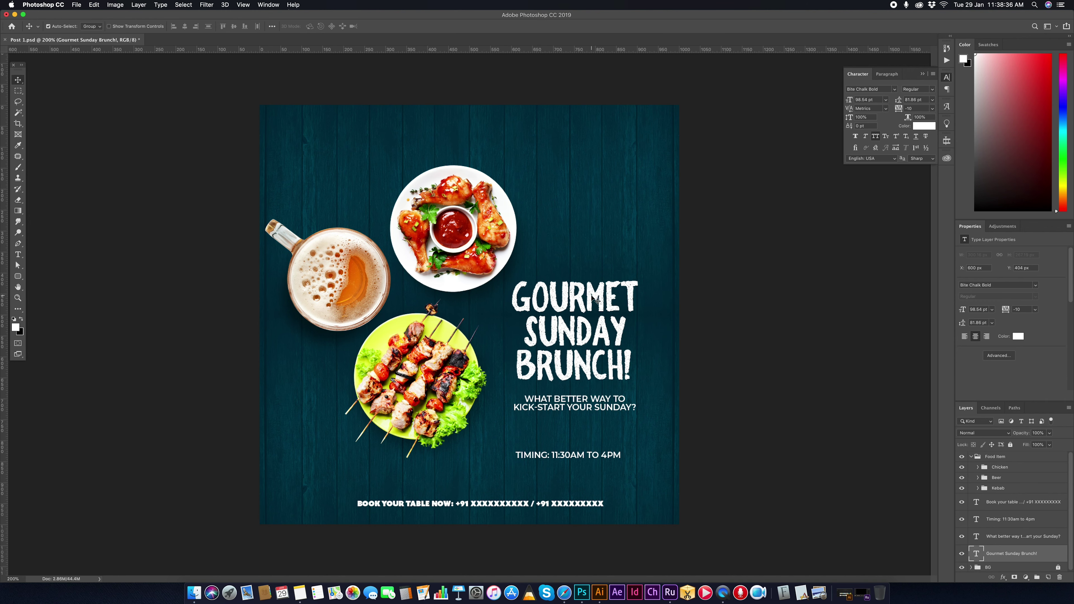
key(t)
drag(517, 362, 657, 363)
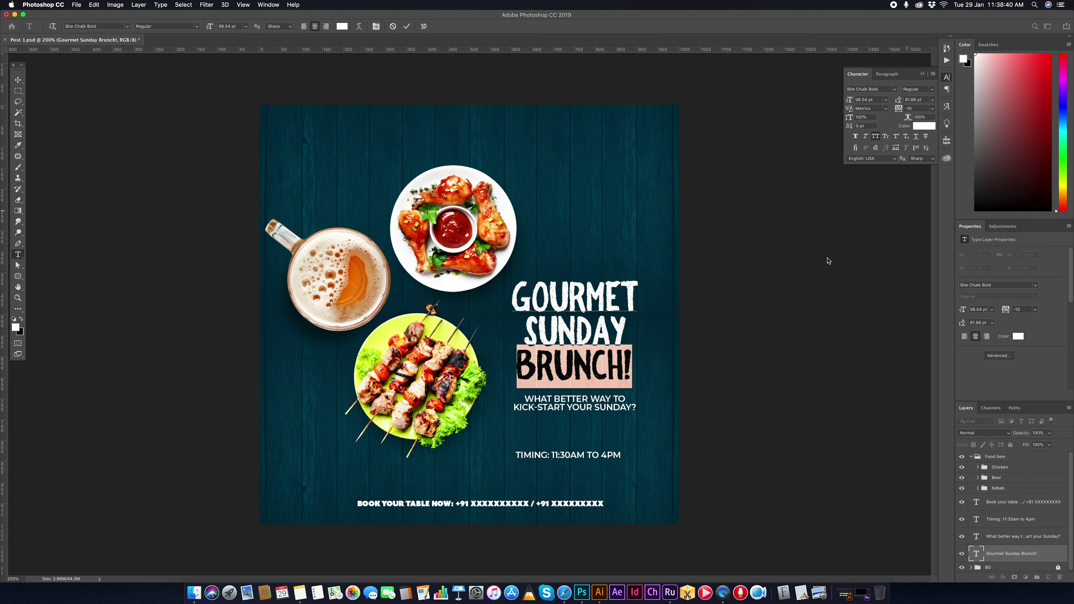
- Colour BRUNCH! yellow #ffc000 in the Color Picker
click(923, 126)
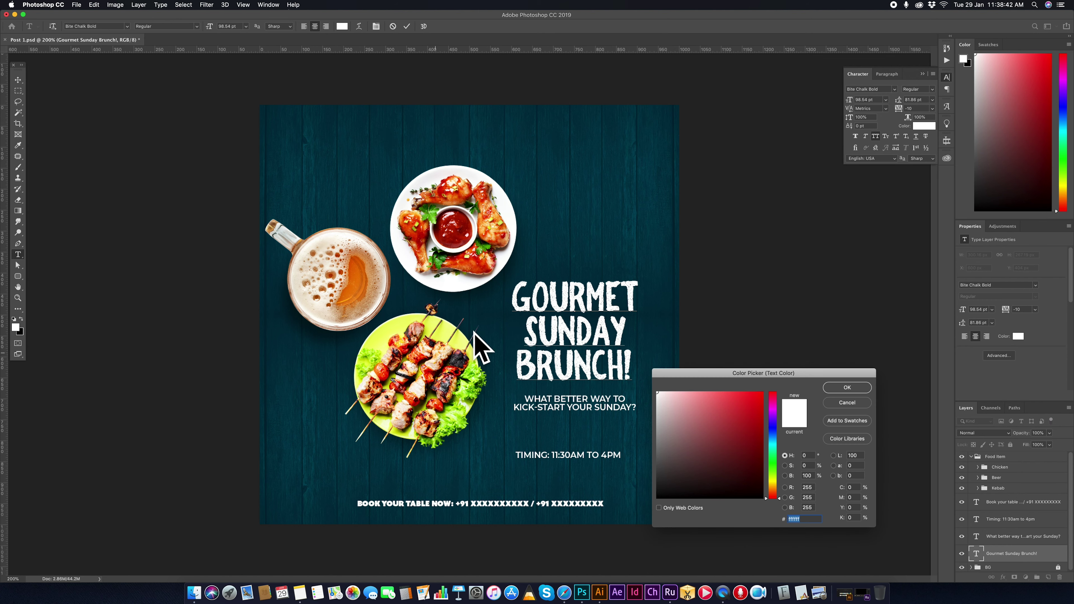
click(468, 250)
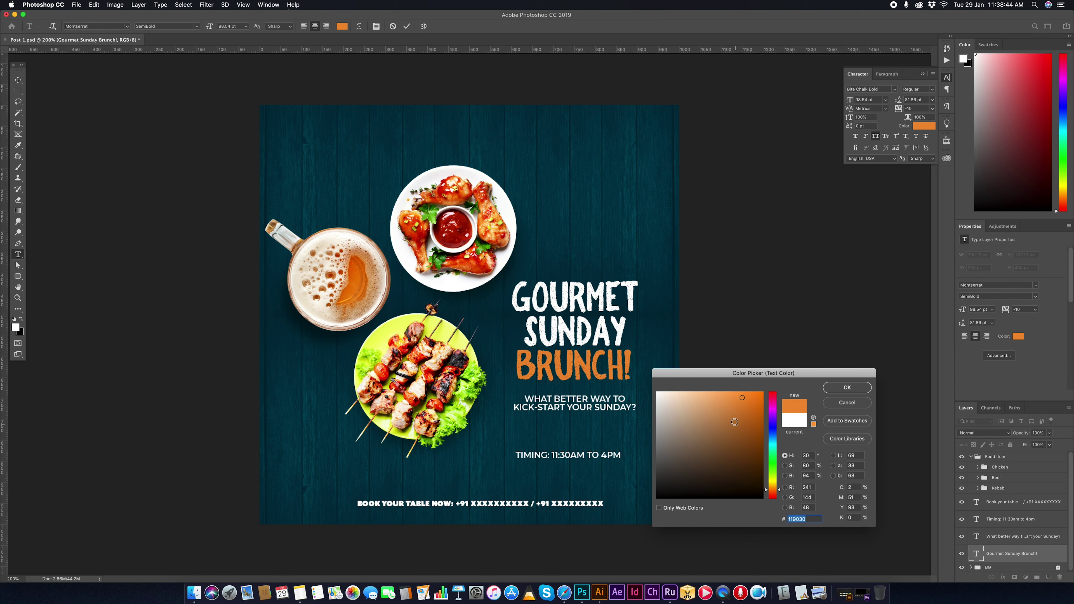
click(763, 392)
click(773, 486)
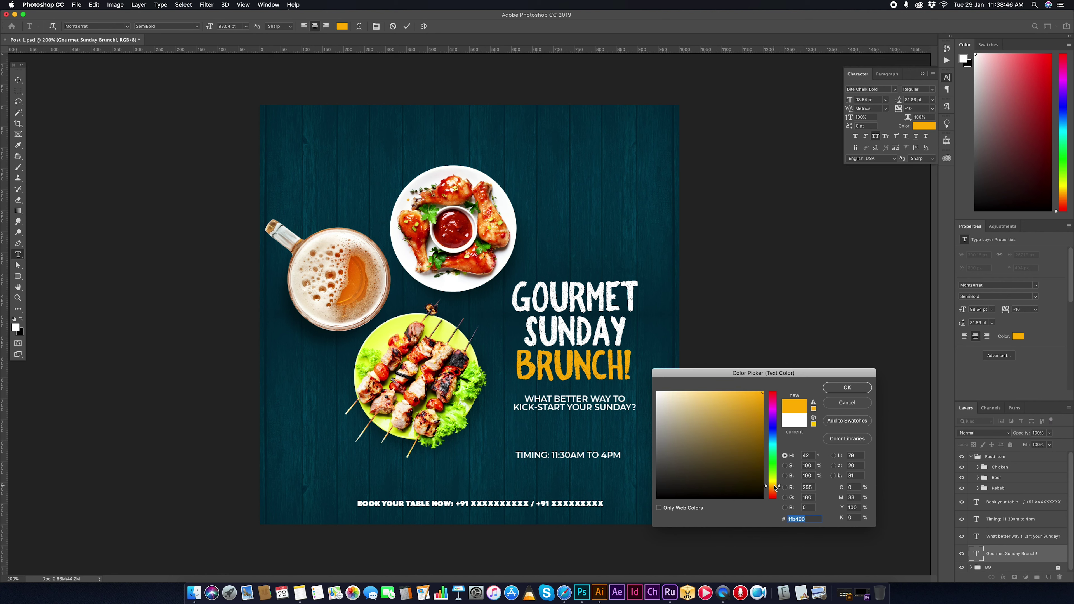
drag(774, 486, 774, 484)
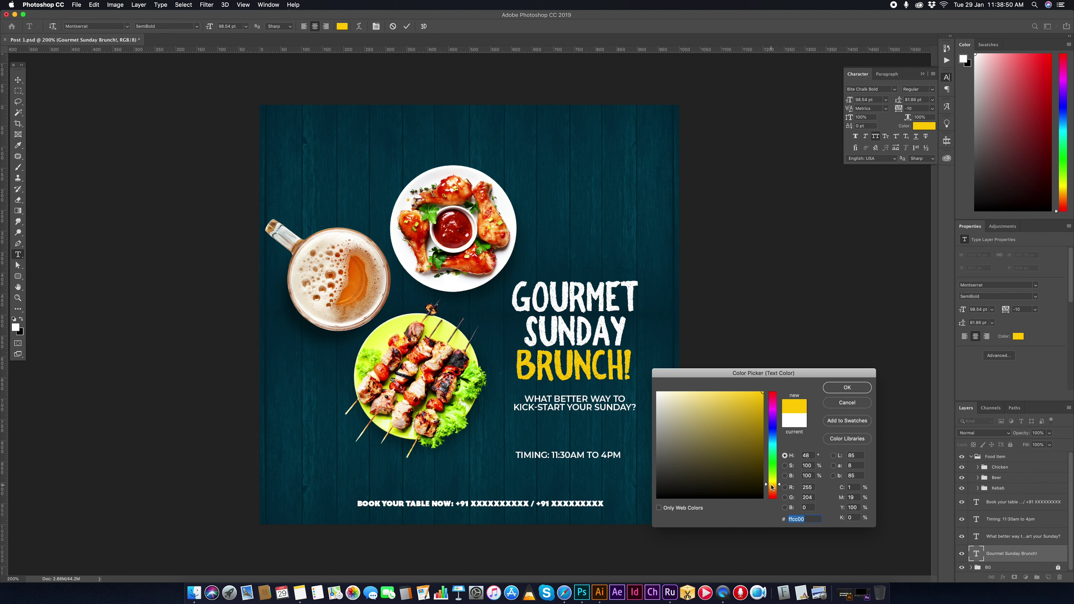
click(772, 487)
click(848, 388)
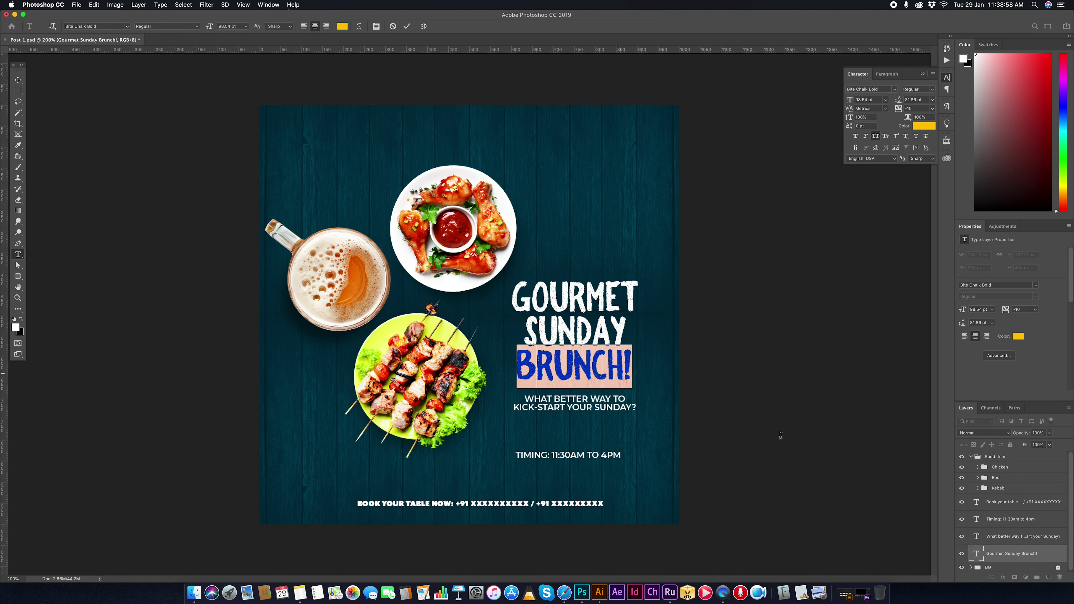
click(17, 80)
- Enlarge the 'What better way' subtitle to 111%
click(575, 404)
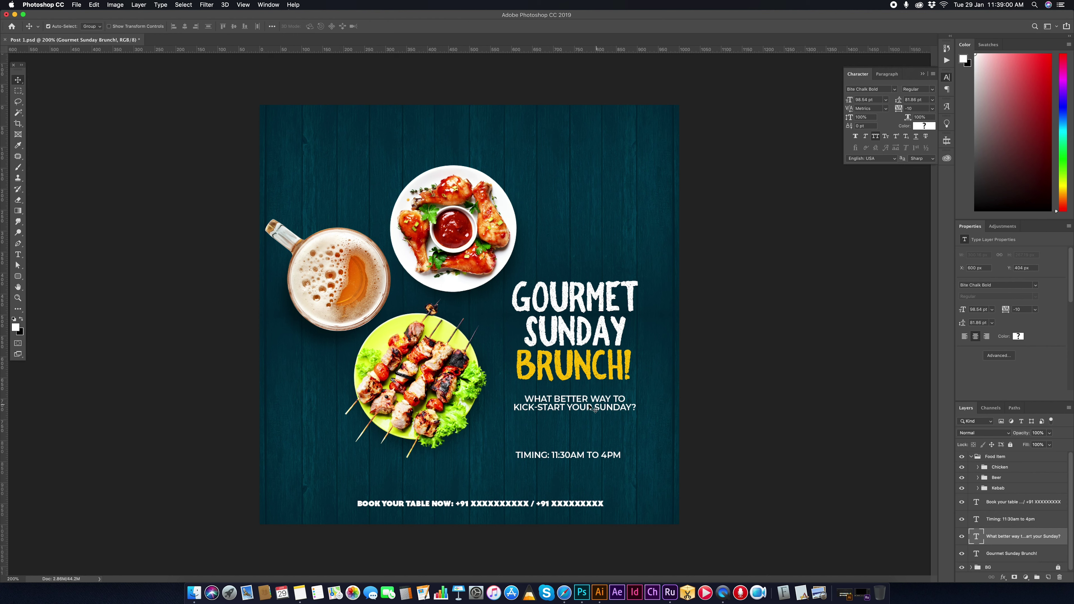
key(ctrl+t)
drag(575, 412, 608, 409)
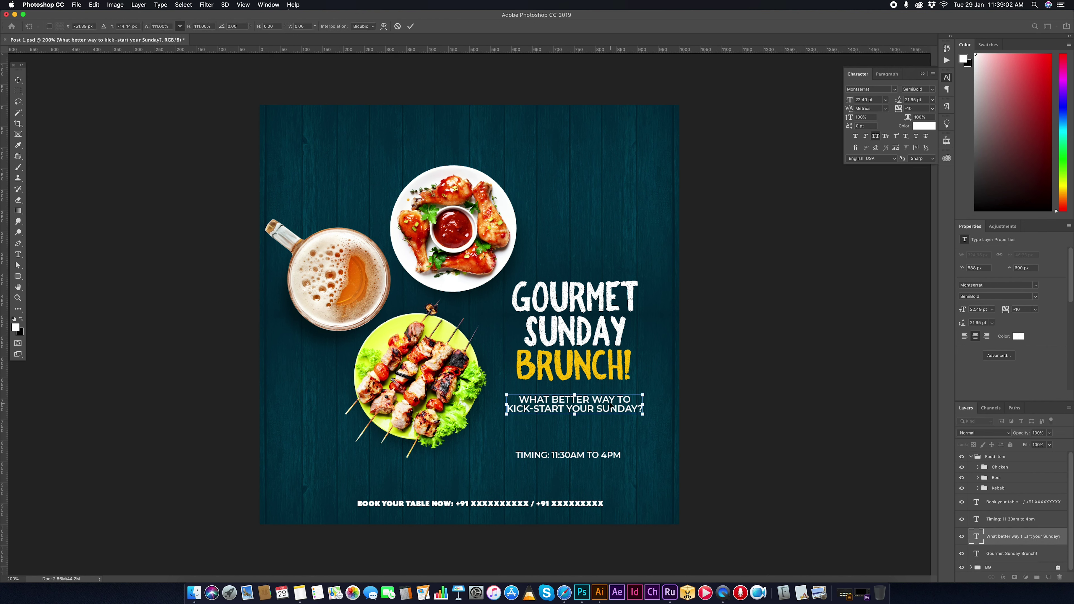
key(Return)
- Make the word BETTER Bold and the same yellow as BRUNCH!
key(t)
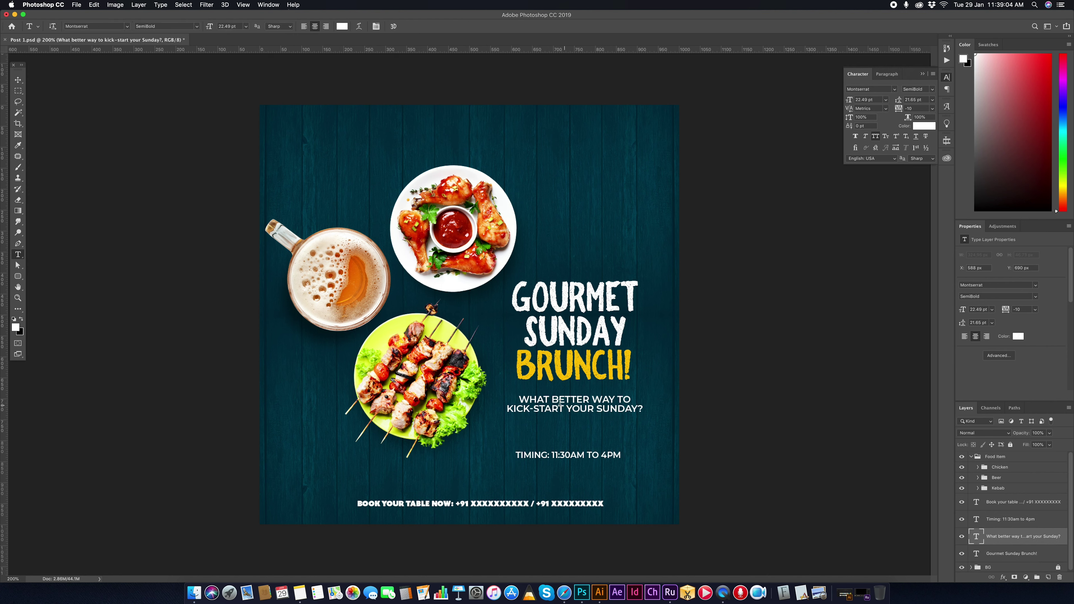
drag(552, 399, 589, 399)
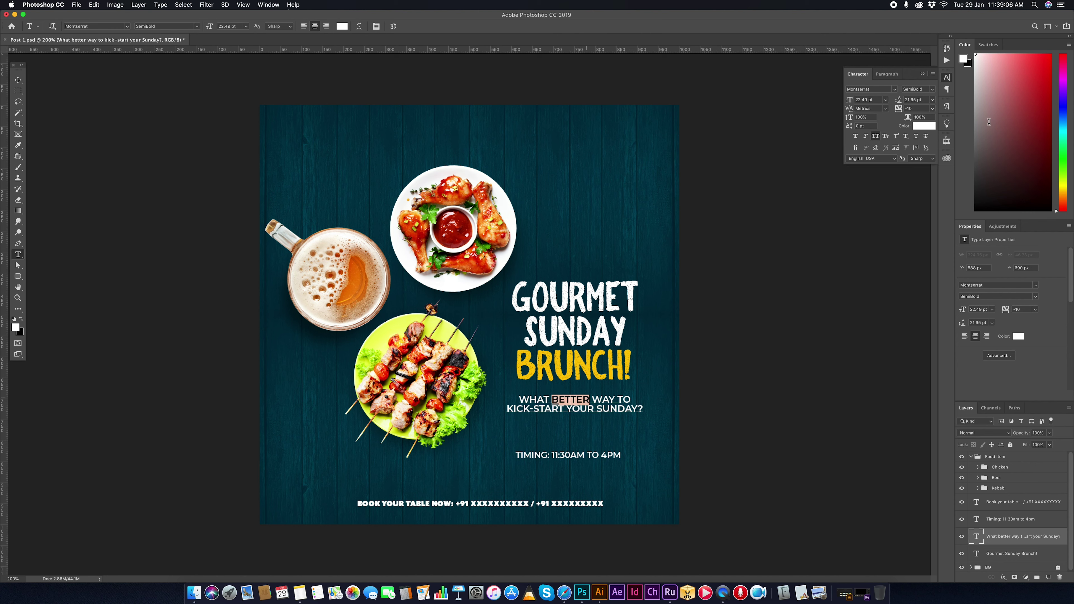
click(933, 91)
key(Return)
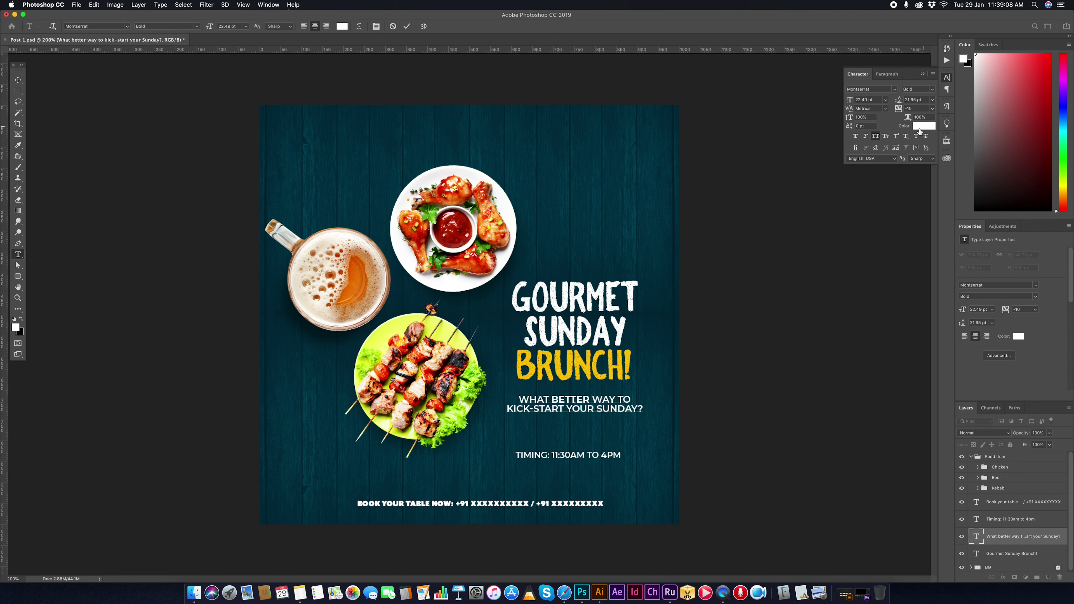
click(924, 126)
click(543, 362)
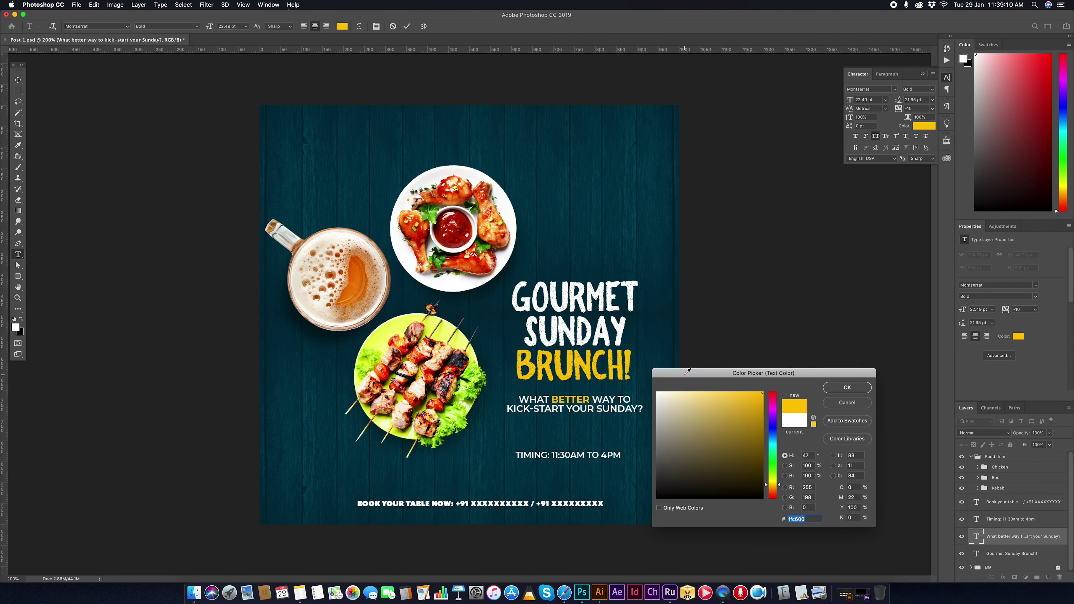
key(Return)
- Colour SUNDAY? with the BRUNCH! yellow, keeping it SemiBold, then reselect the headline
drag(596, 409, 693, 411)
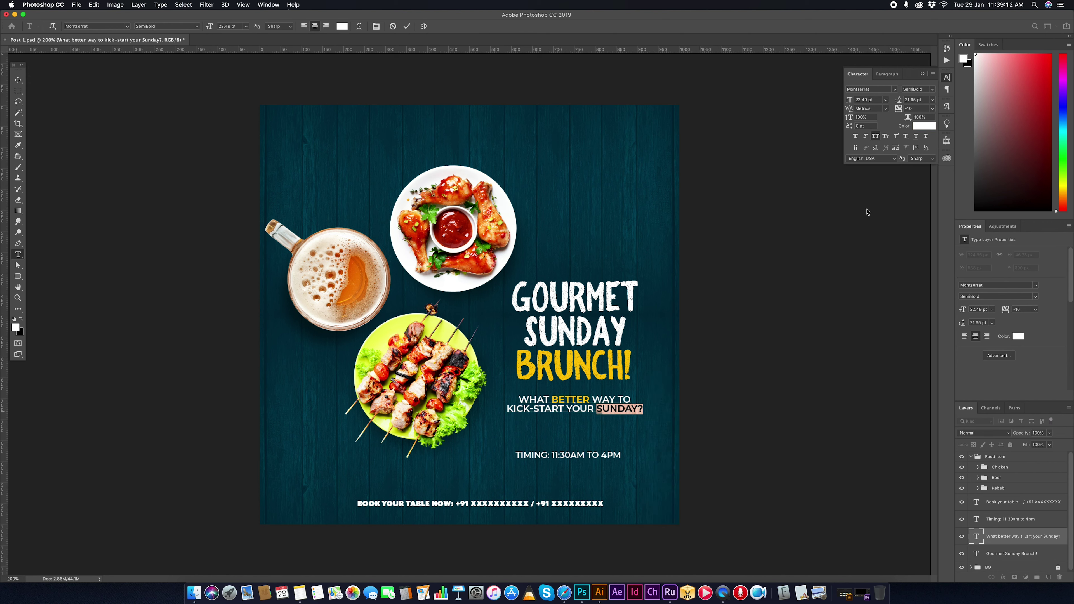
click(918, 127)
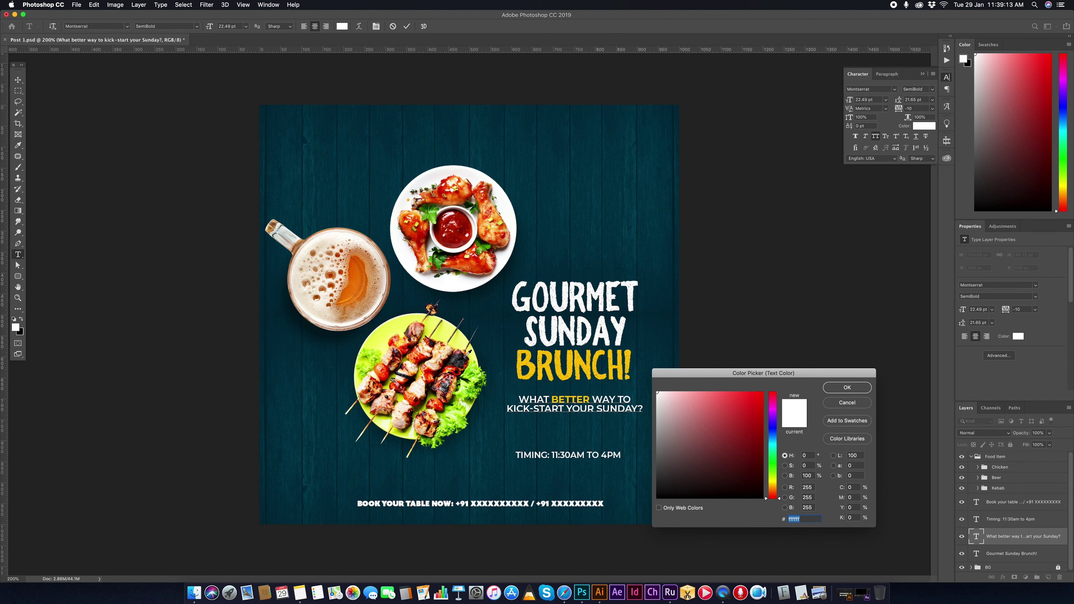
click(522, 360)
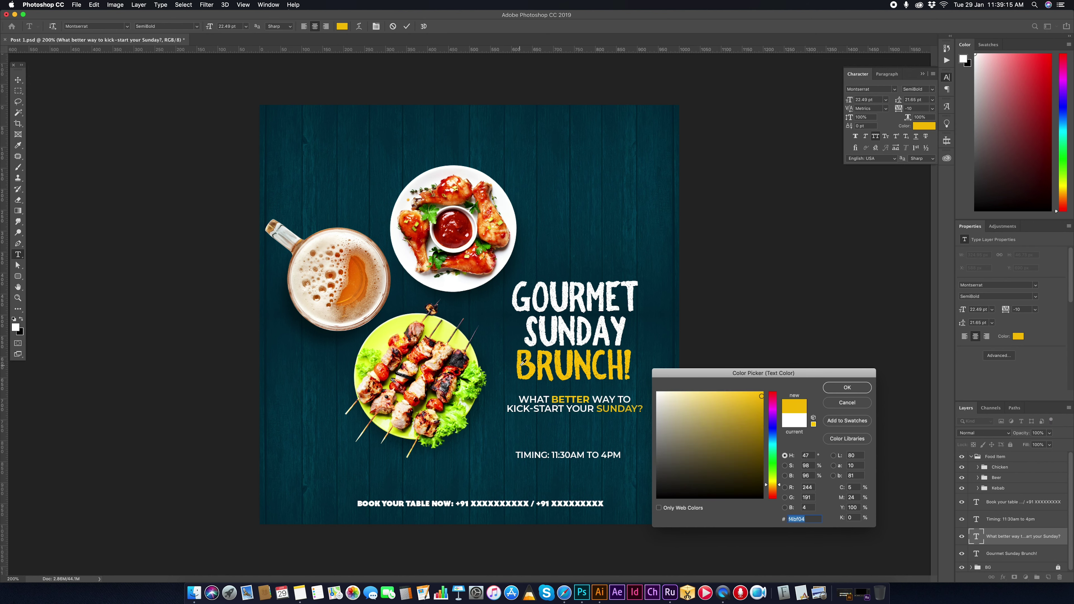
click(558, 367)
key(Return)
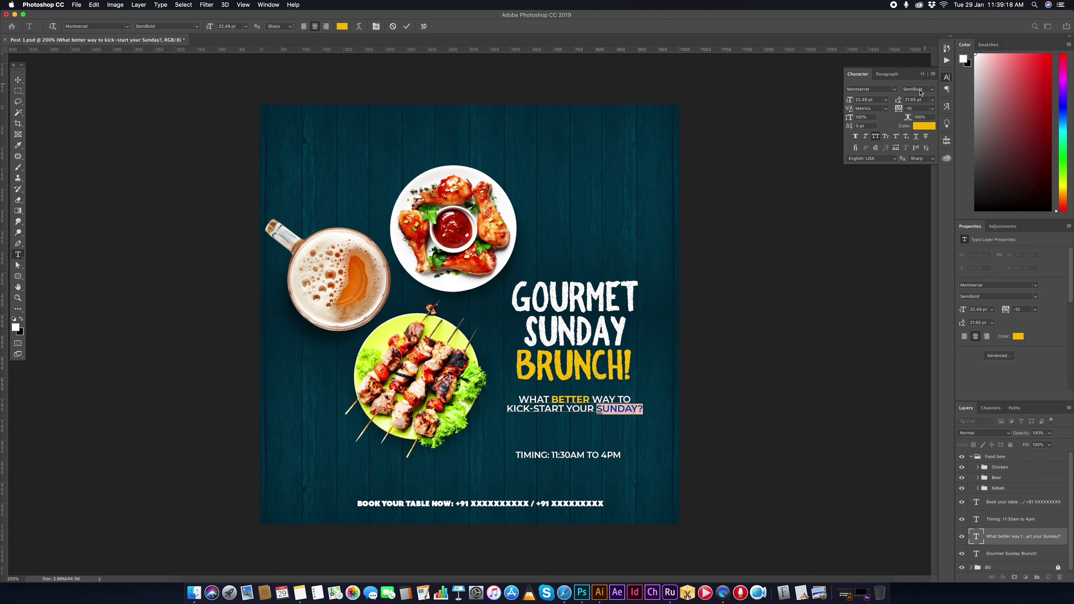
click(915, 89)
click(921, 110)
key(Escape)
key(v)
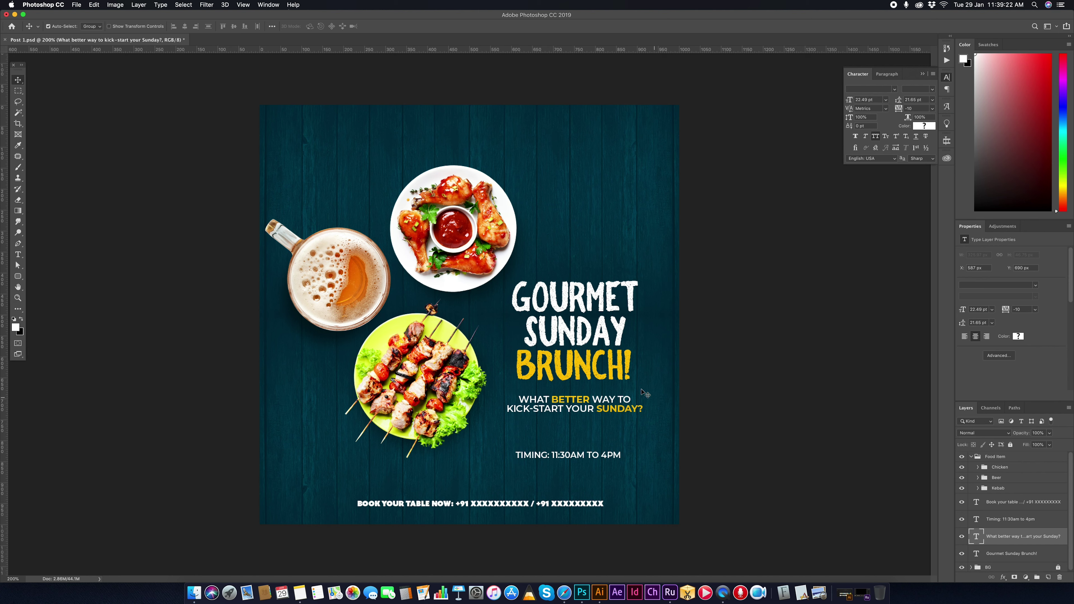
shift+click(580, 364)
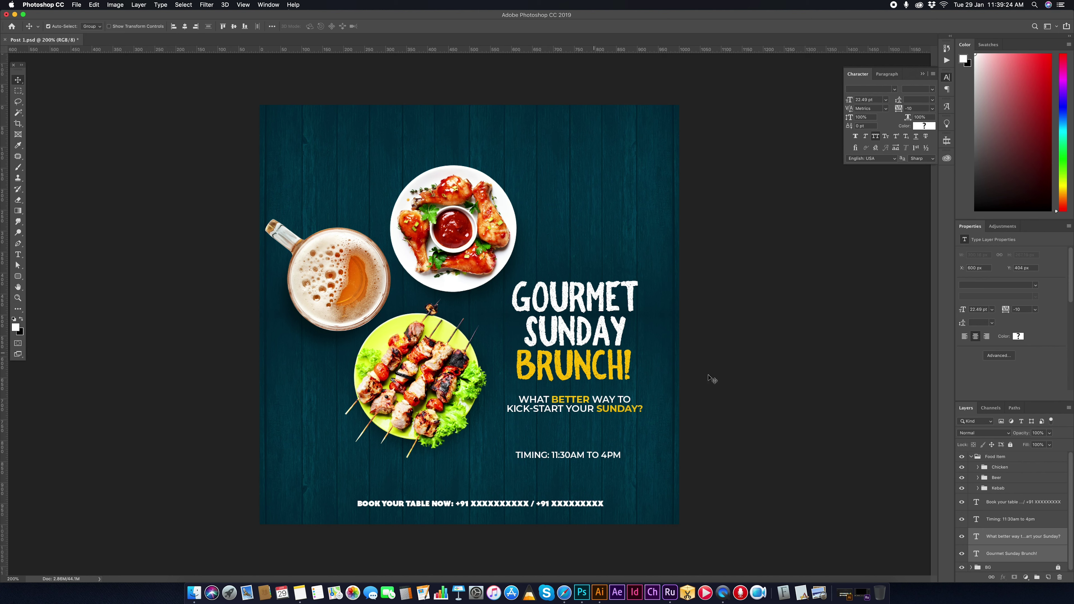
- Raise the timing line and place a 21 px-radius rounded rectangle behind it
click(621, 452)
drag(592, 453, 581, 435)
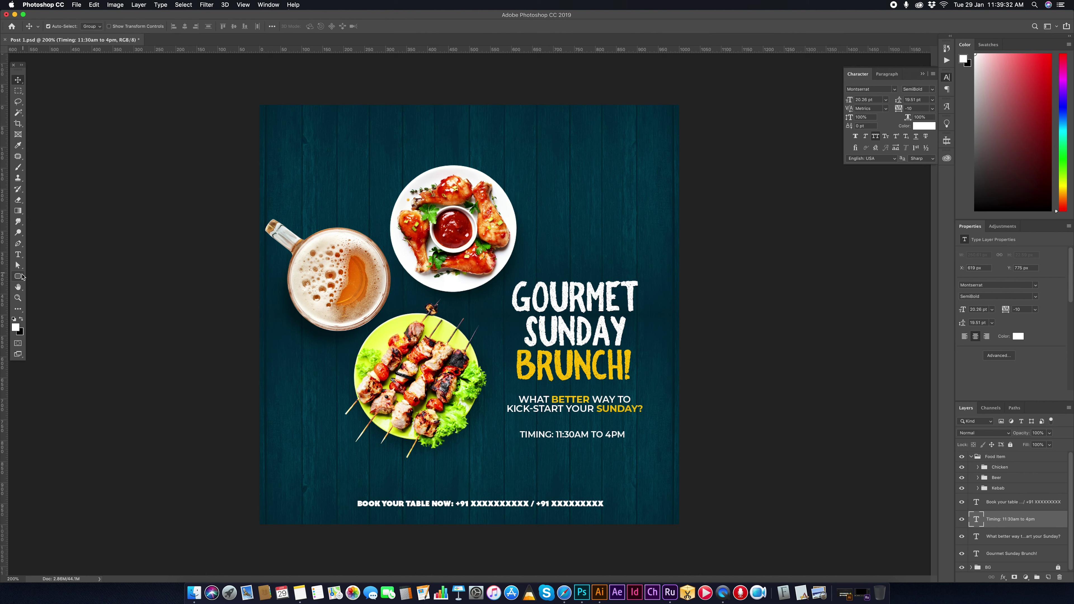
mouse_move(18, 276)
mouse_down()
mouse_move(473, 416)
mouse_move(630, 444)
mouse_up()
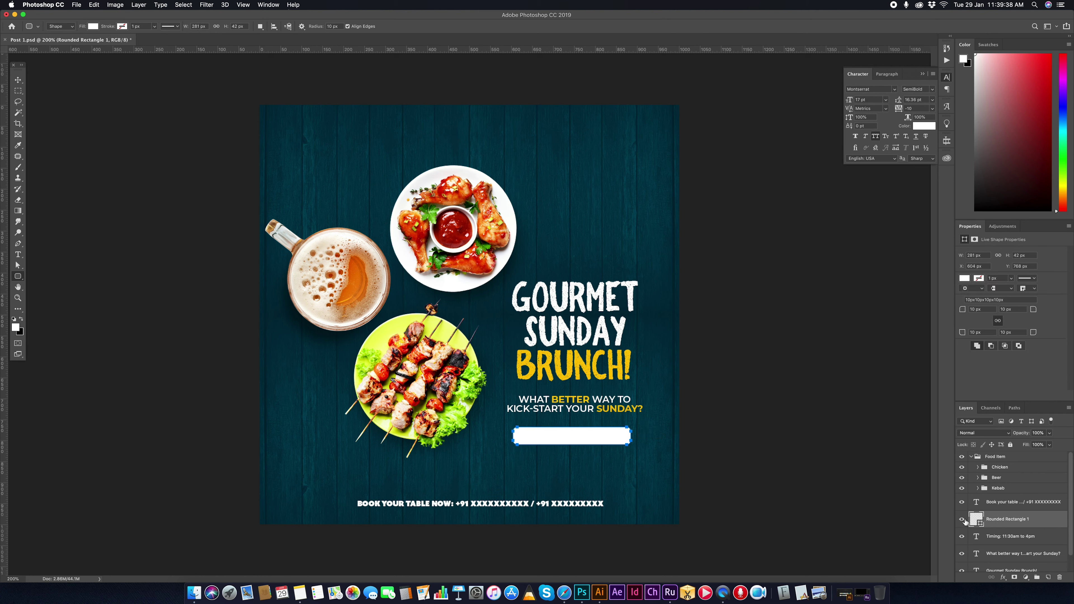
drag(962, 310, 972, 310)
key(v)
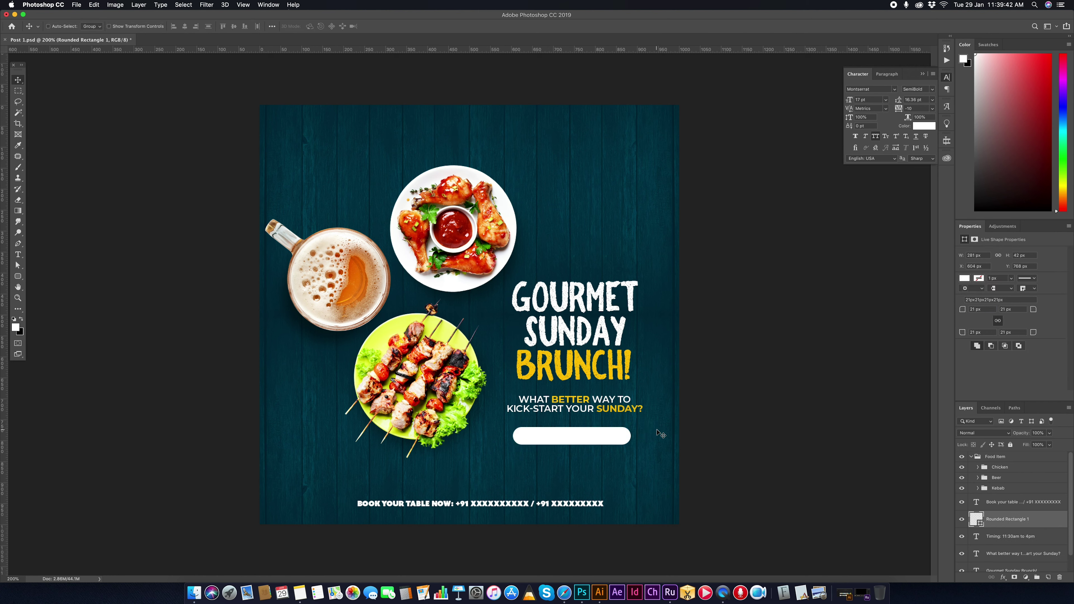
key(ctrl+bracketleft)
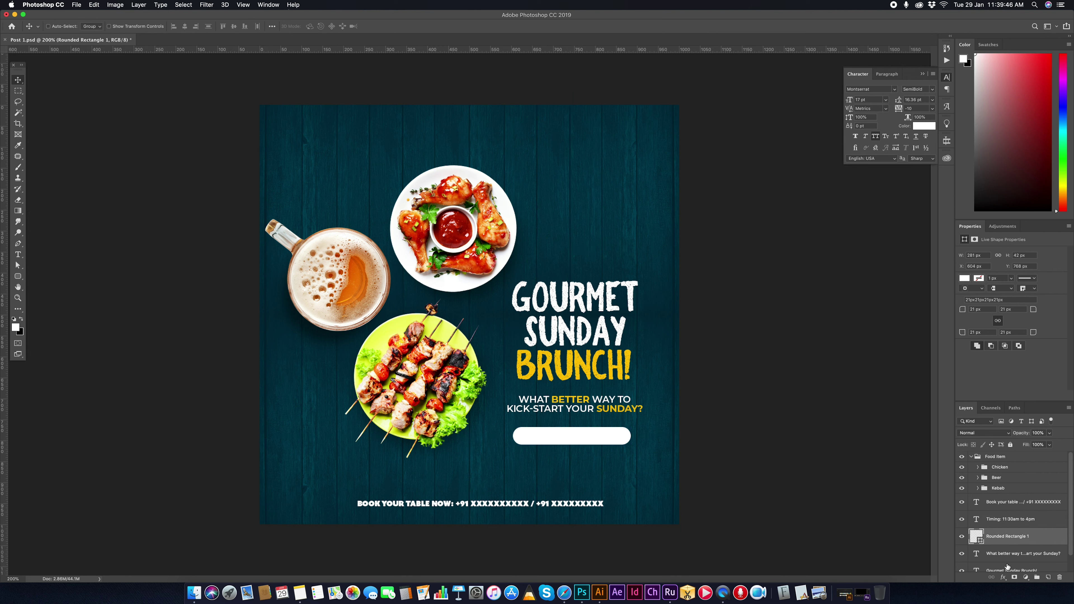
key(ctrl+bracketleft)
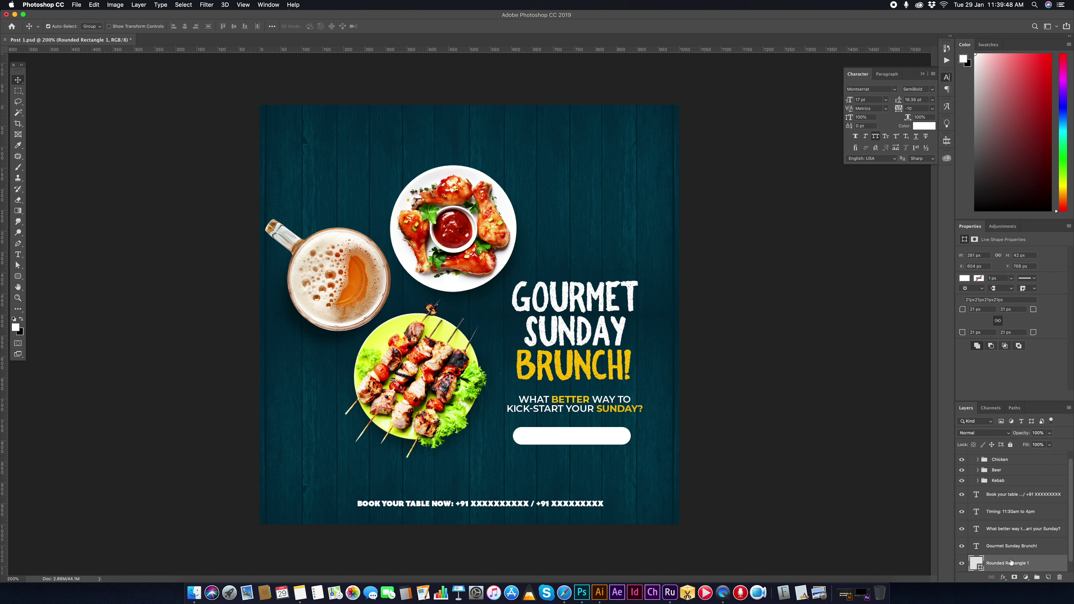
key(ctrl+bracketleft)
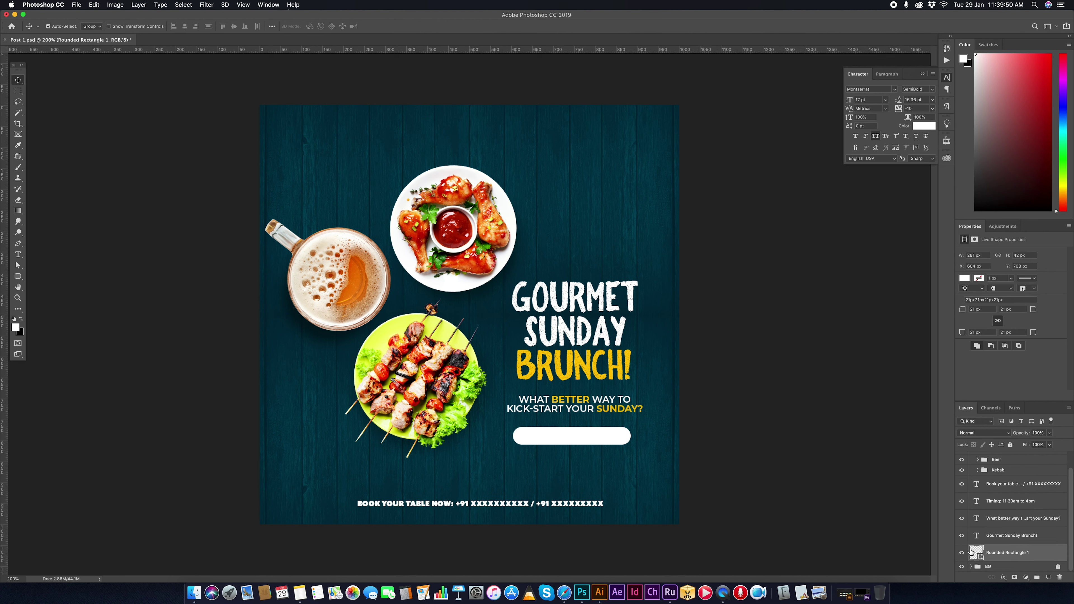
- Fill the pill with the BRUNCH! yellow and colour the timing text dark teal
double_click(976, 552)
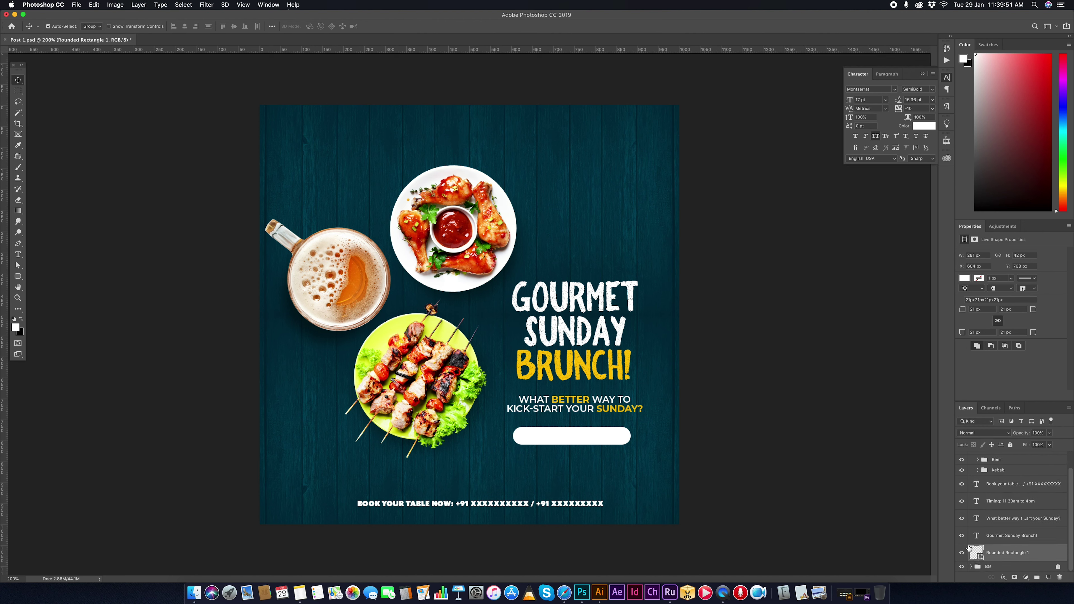
click(587, 363)
key(Return)
click(594, 439)
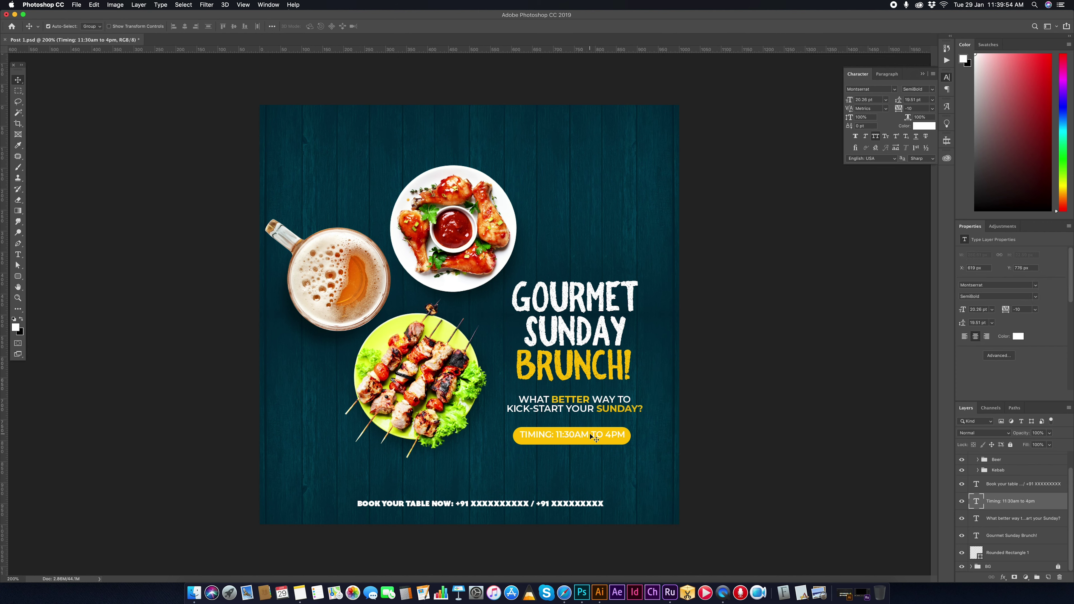
click(924, 126)
click(545, 176)
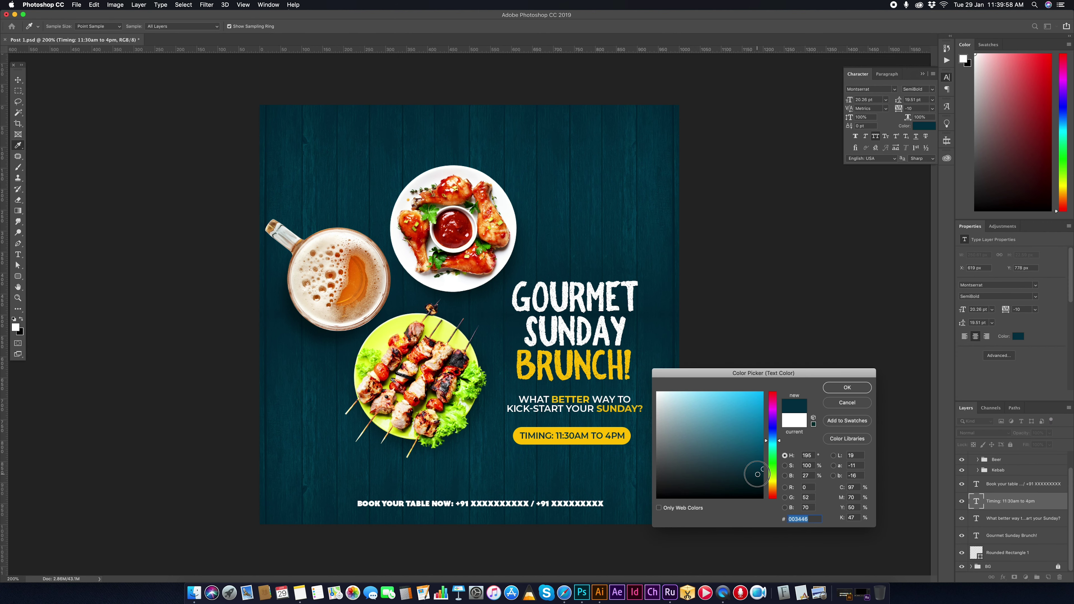
drag(763, 470, 762, 488)
click(847, 388)
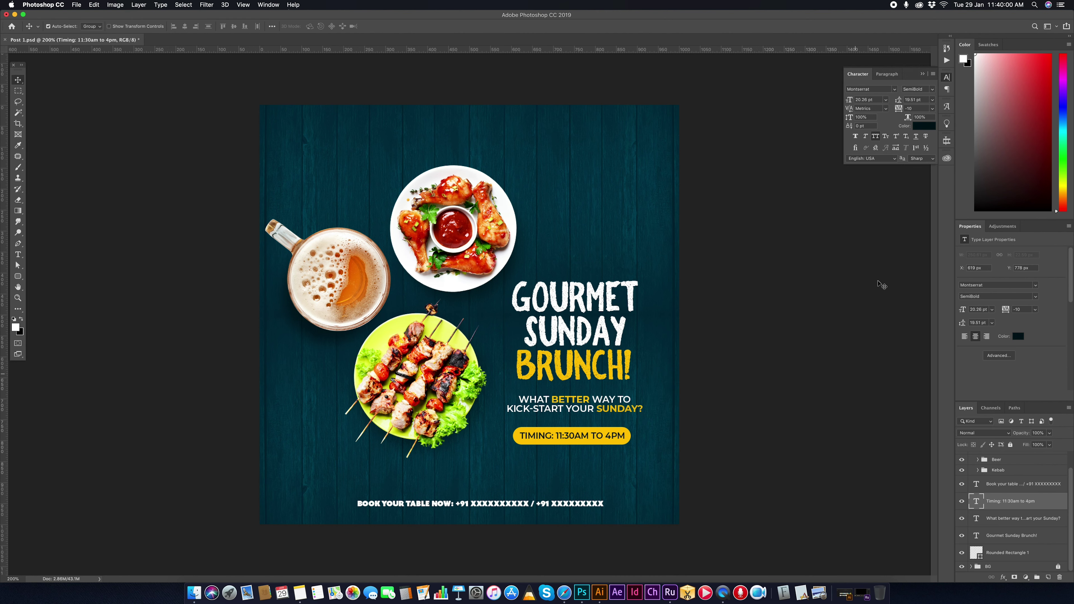
- Make the timing text Bold and group it with the pill
click(933, 90)
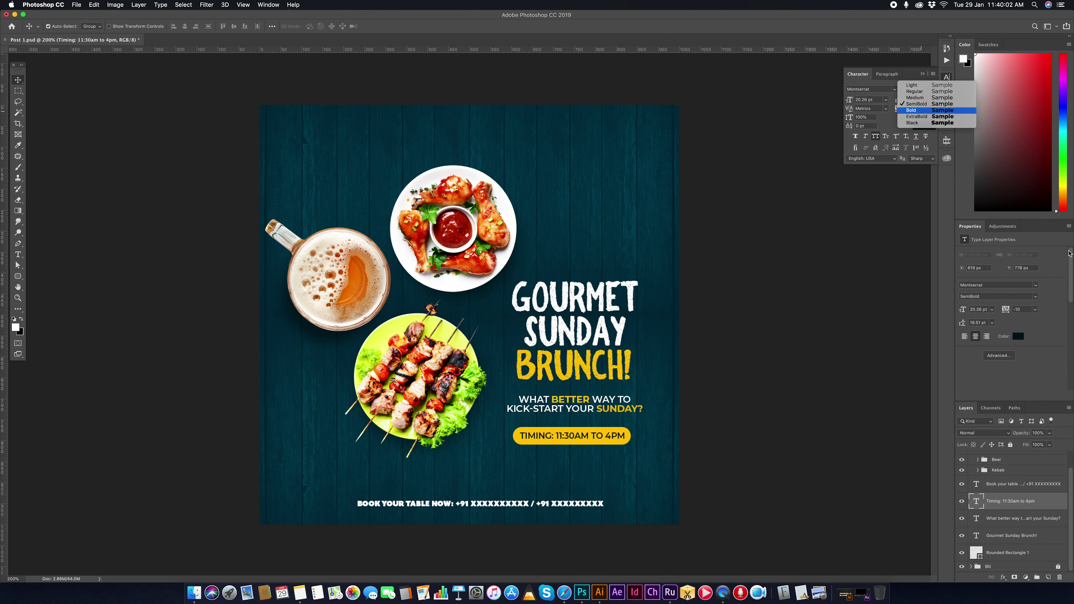
click(916, 109)
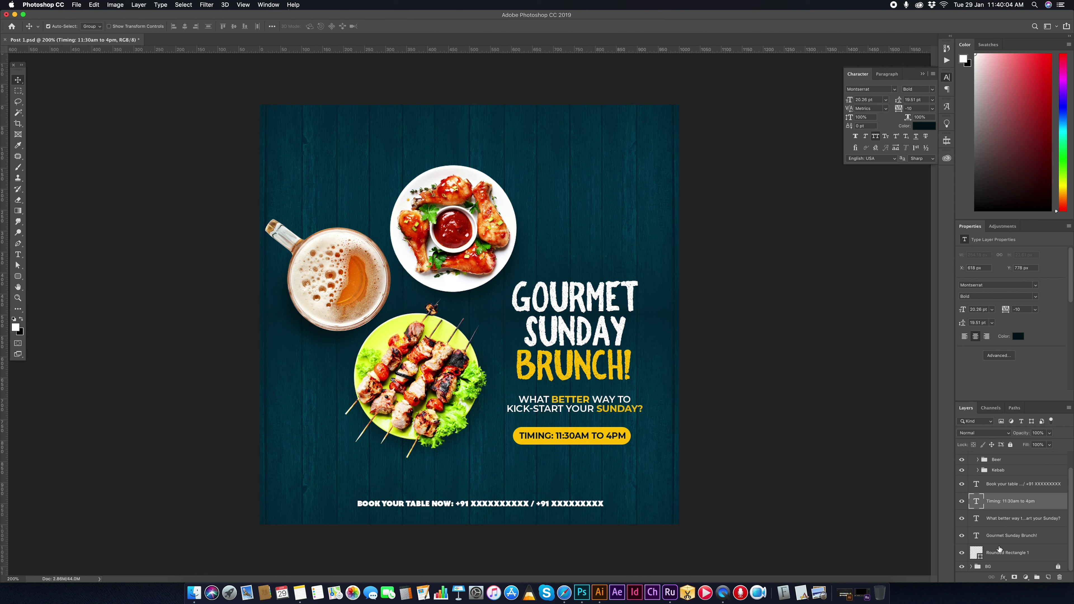
shift+click(998, 552)
key(super+g)
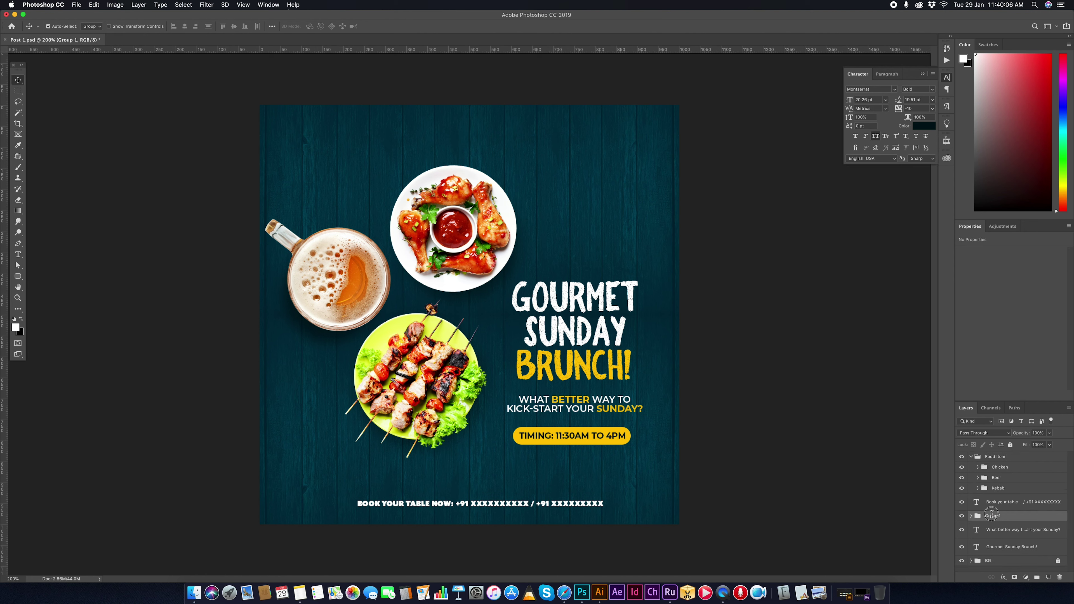
- Rename the new group to Timing
double_click(991, 515)
text(Timing)
key(Return)
drag(567, 332, 579, 328)
key(ctrl+z)
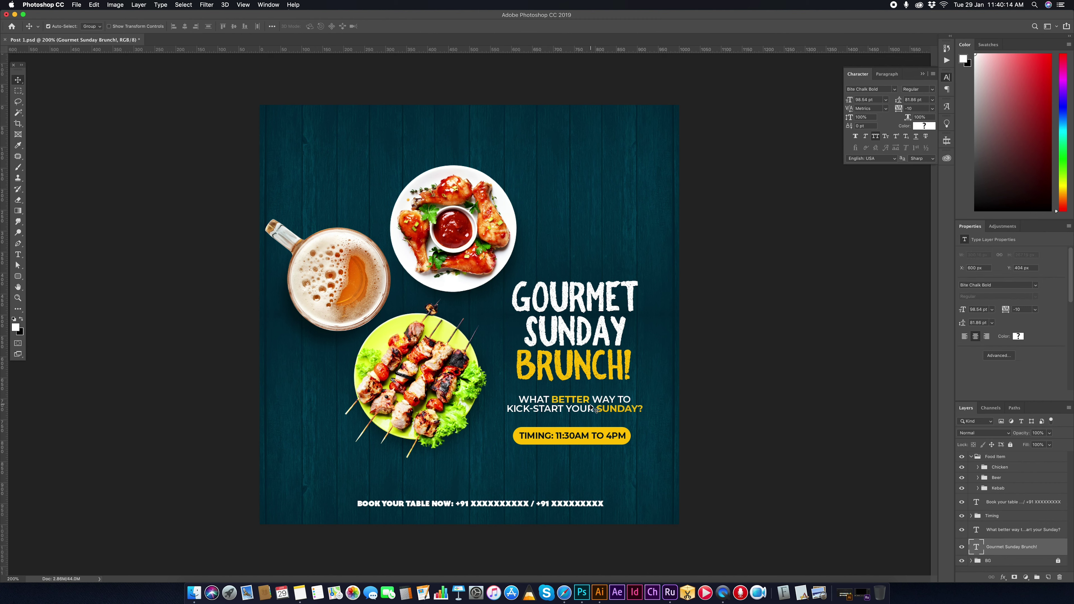
- Group the headline and tagline as Main Text and collapse the Food Item group
shift+click(593, 408)
key(ctrl+g)
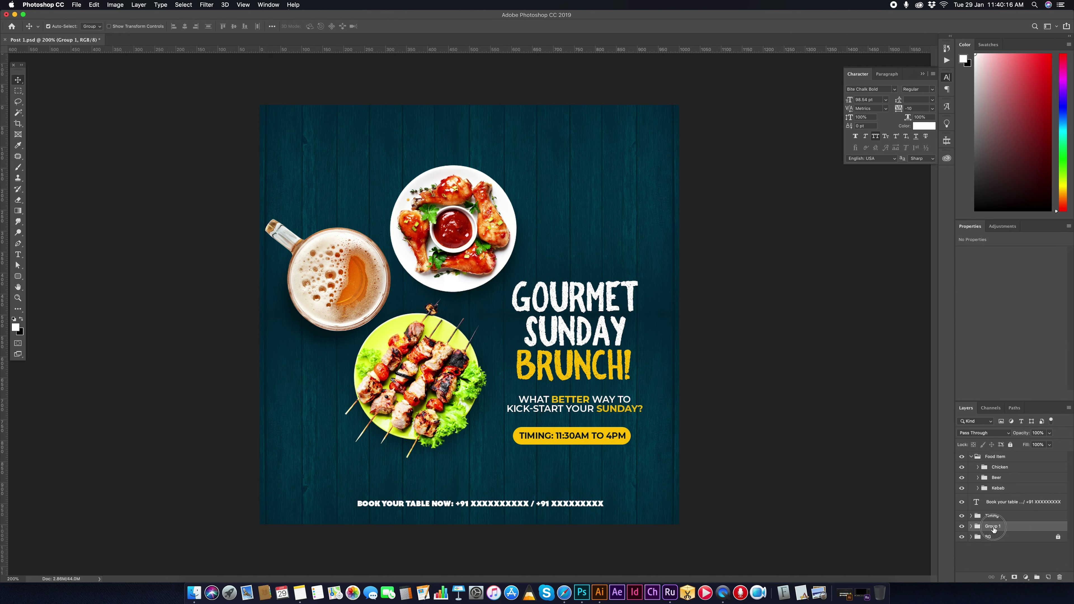
double_click(993, 527)
text(Main Text)
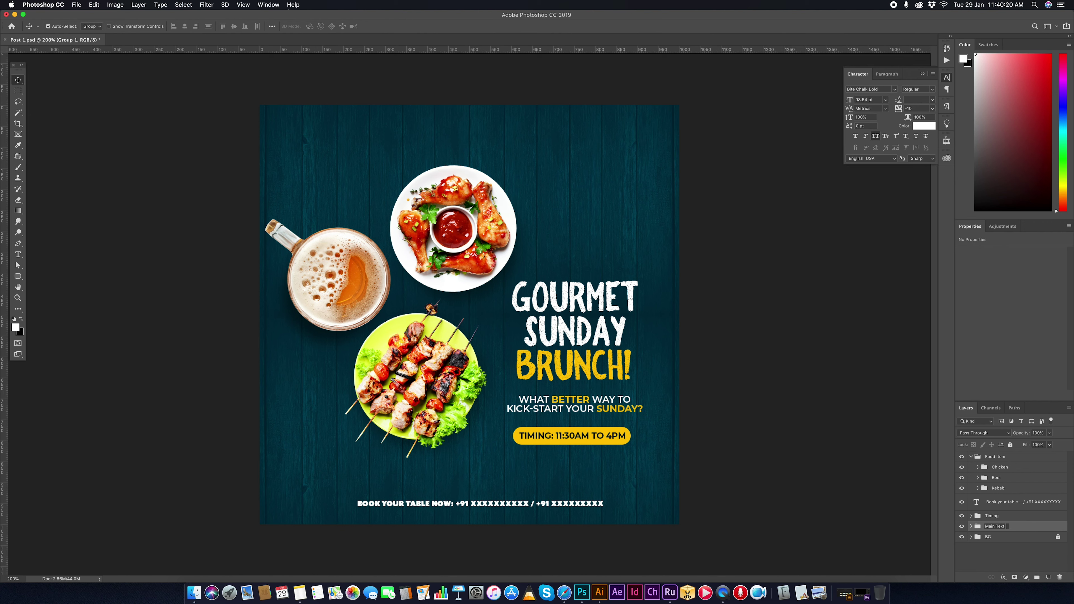
key(Return)
click(970, 456)
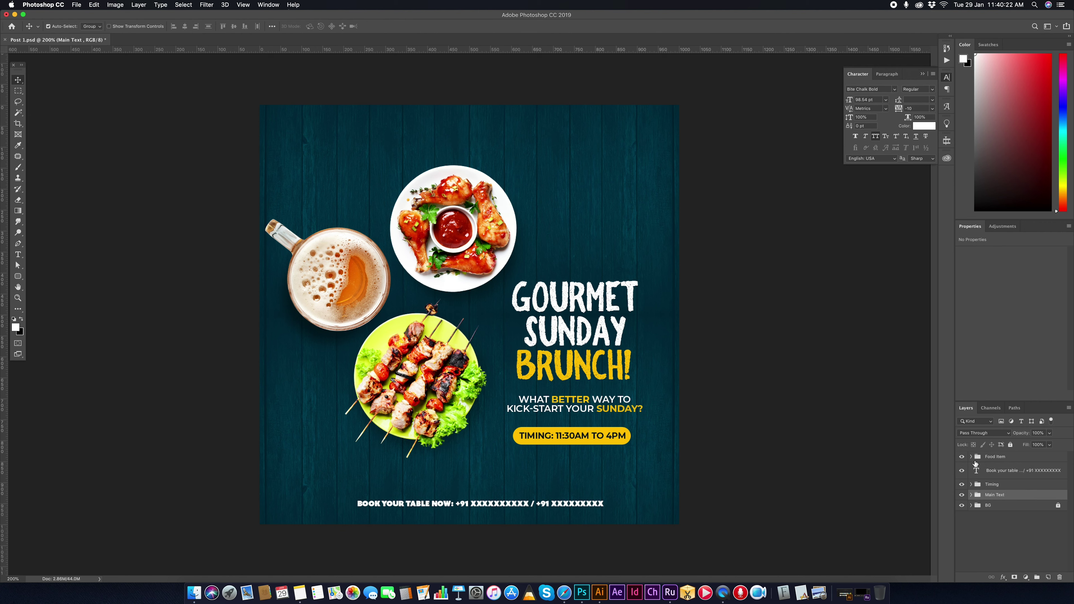
click(1005, 474)
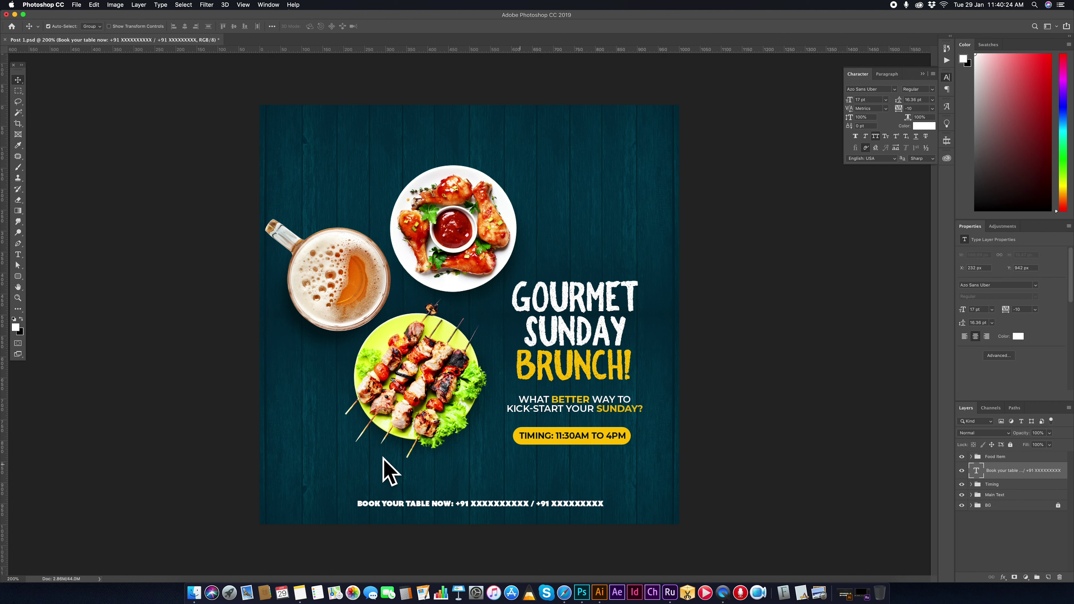
- Set the 'Book your table' line in Montserrat SemiBold at about 18.72 pt, lowered near the bottom
drag(496, 503, 489, 504)
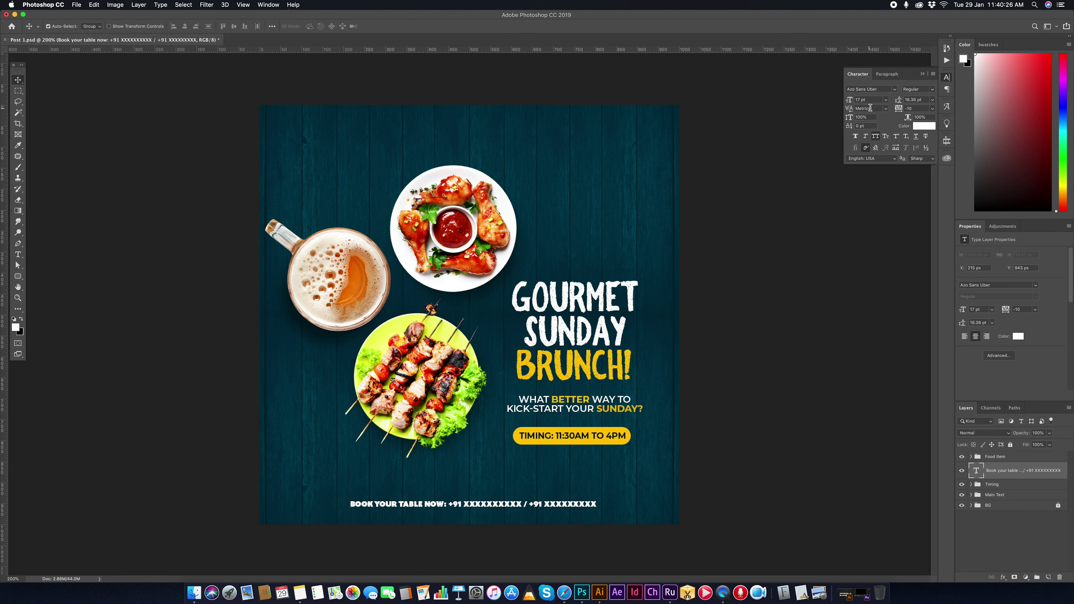
click(863, 89)
text(mont)
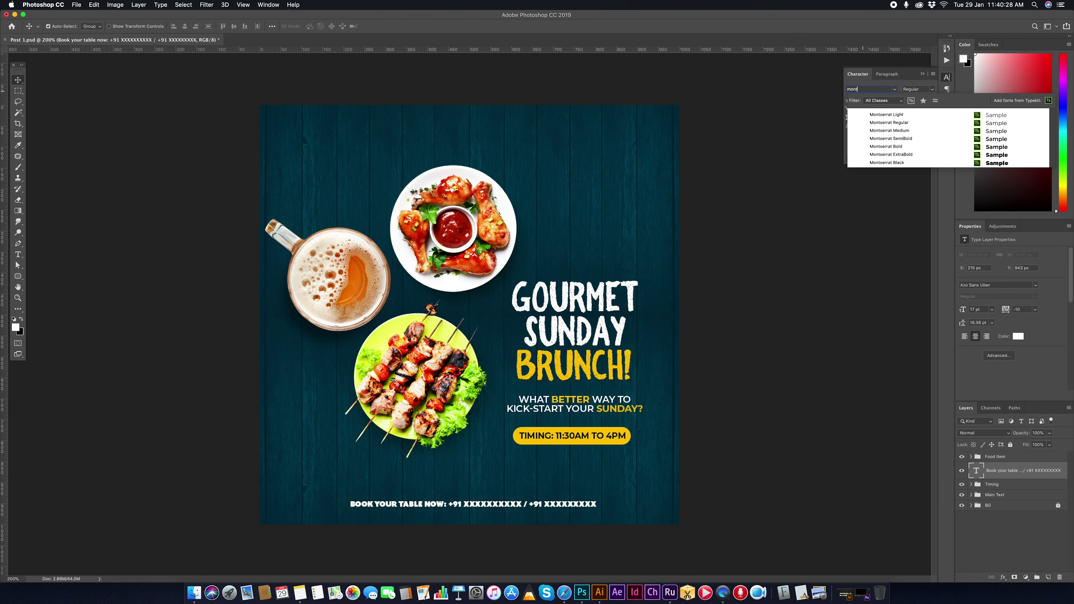
click(1014, 139)
key(super+t)
drag(584, 510, 571, 514)
key(Return)
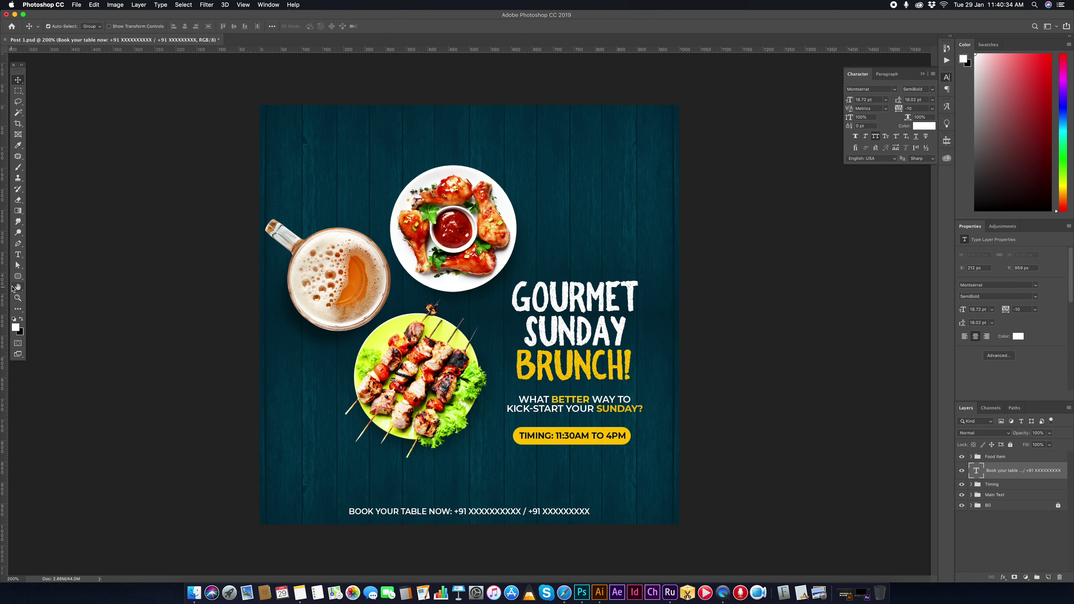
click(18, 277)
click(50, 281)
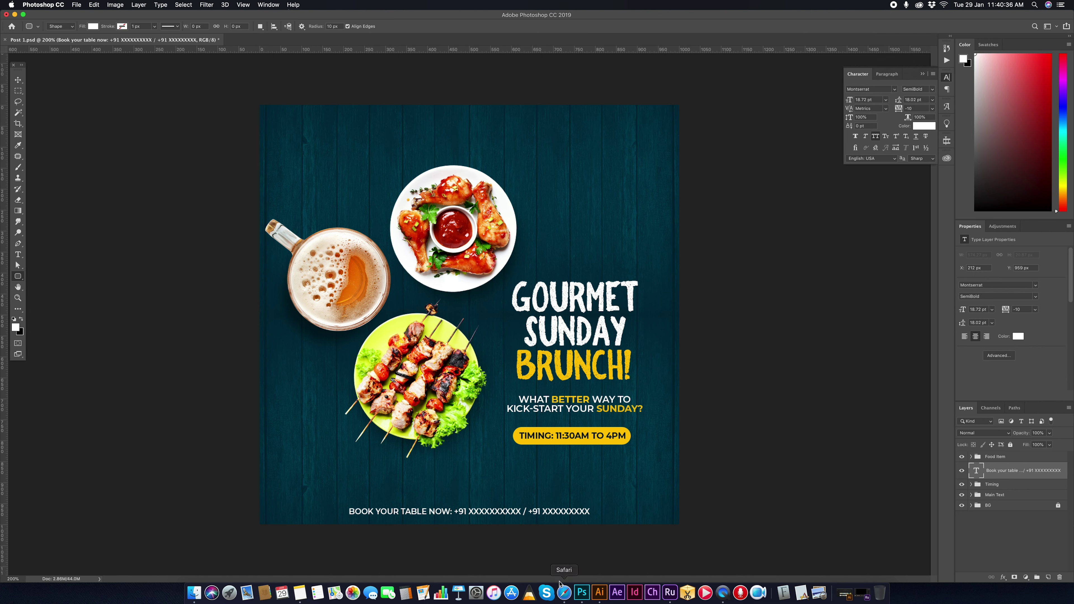
- Draw a 48.5 px-radius white pill behind the booking line
drag(341, 503, 595, 543)
drag(961, 310, 1071, 367)
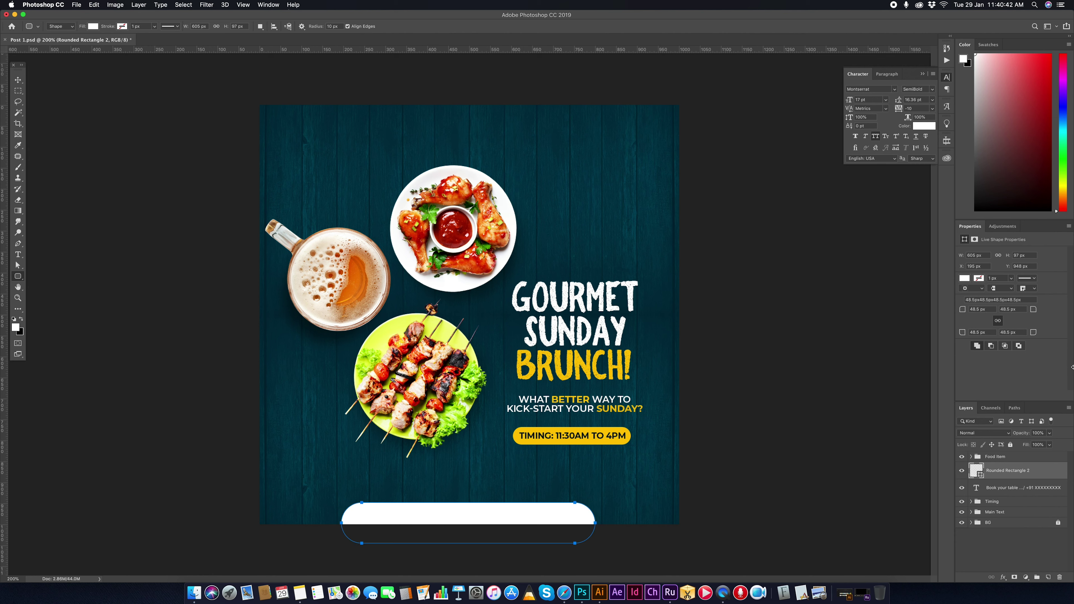
key(v)
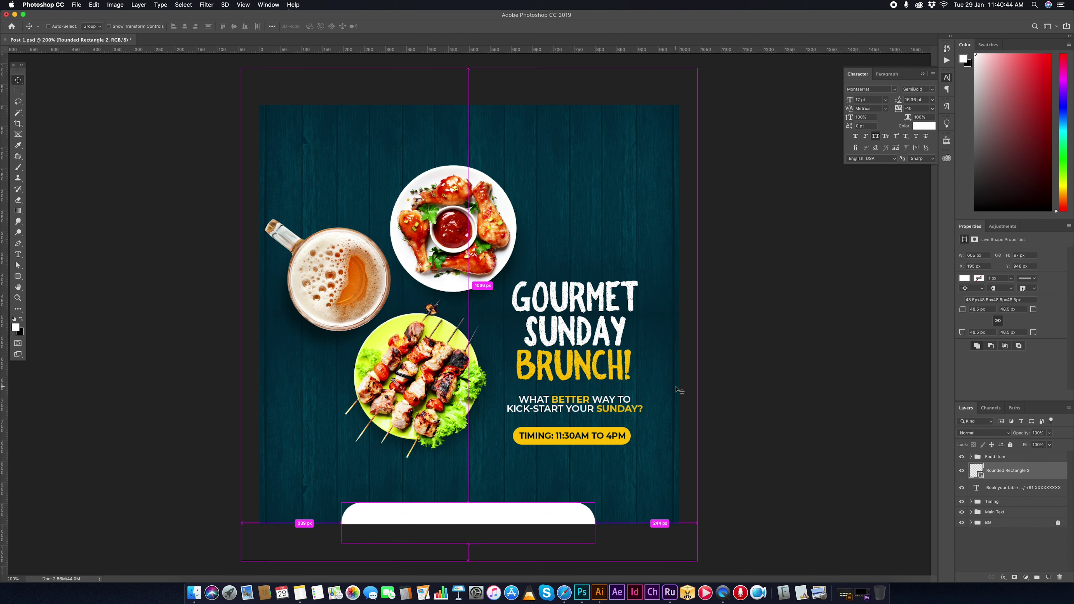
key(ctrl+bracketleft)
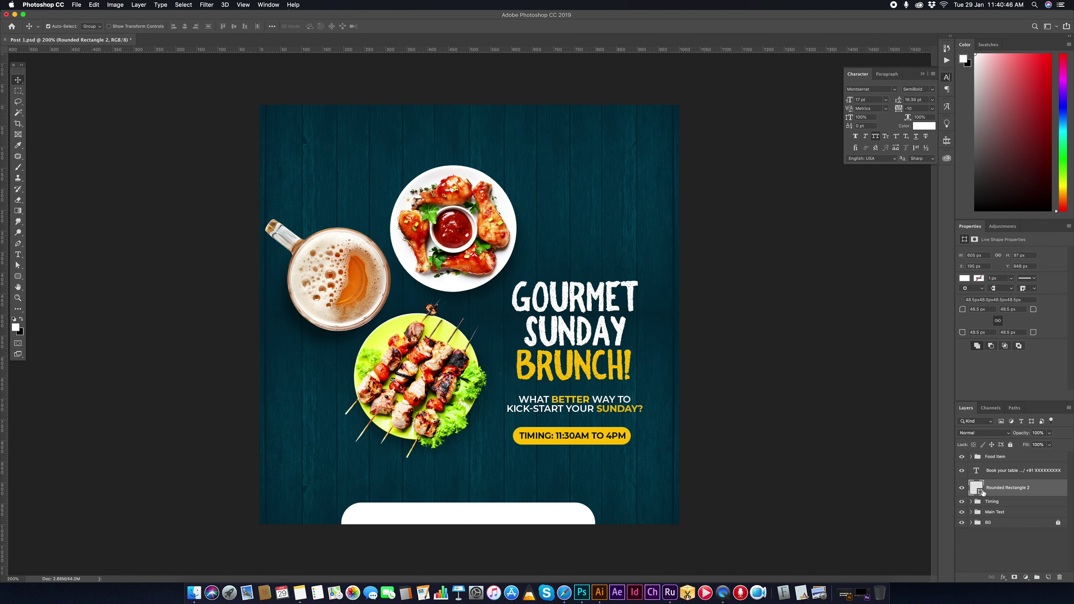
- Make the booking text black
click(1000, 471)
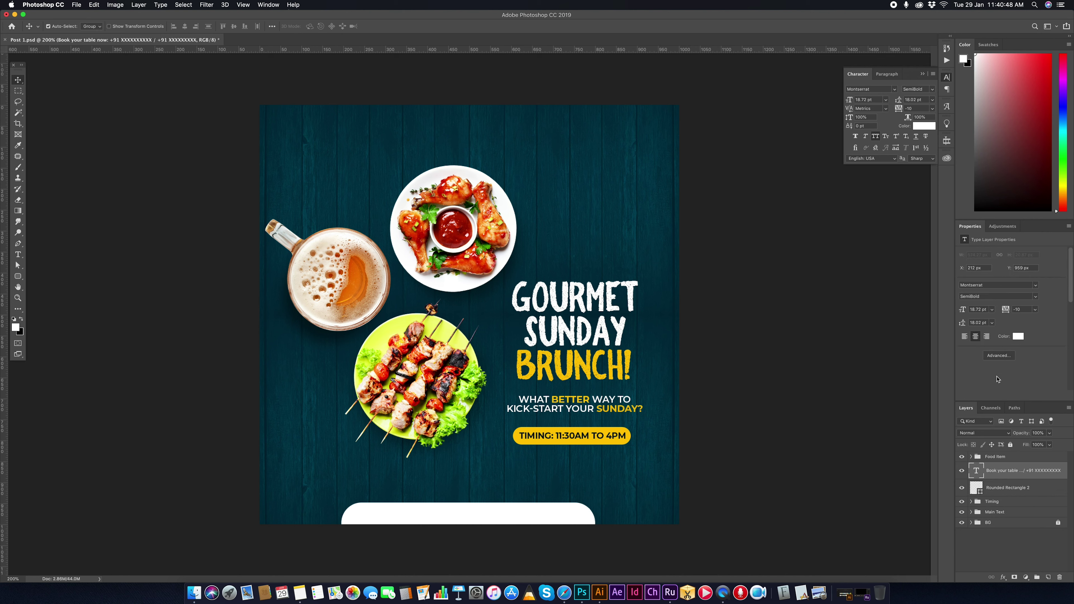
click(1018, 336)
drag(727, 489, 765, 502)
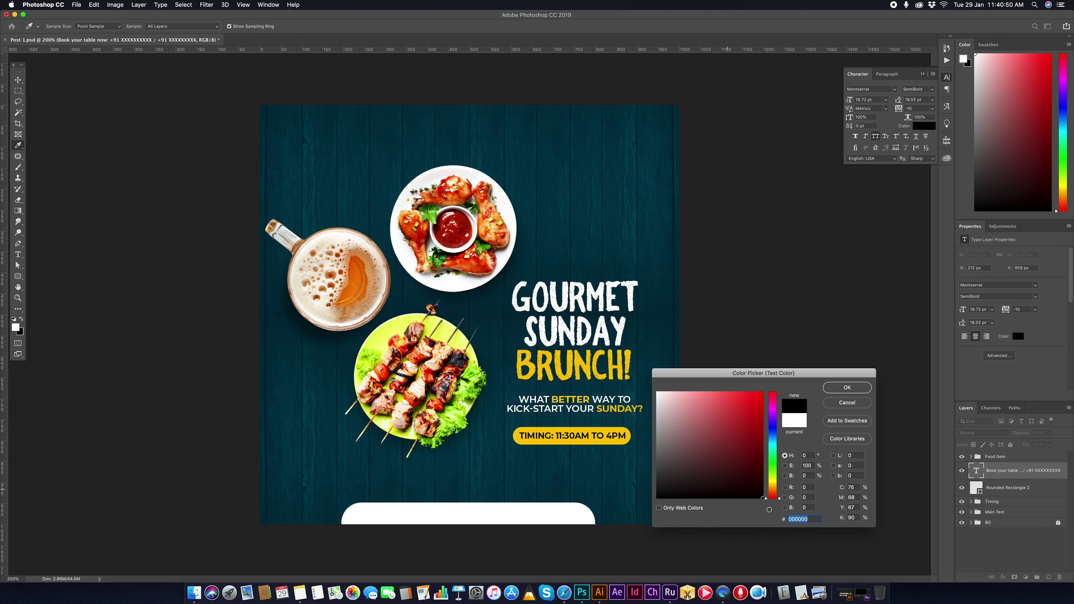
click(847, 388)
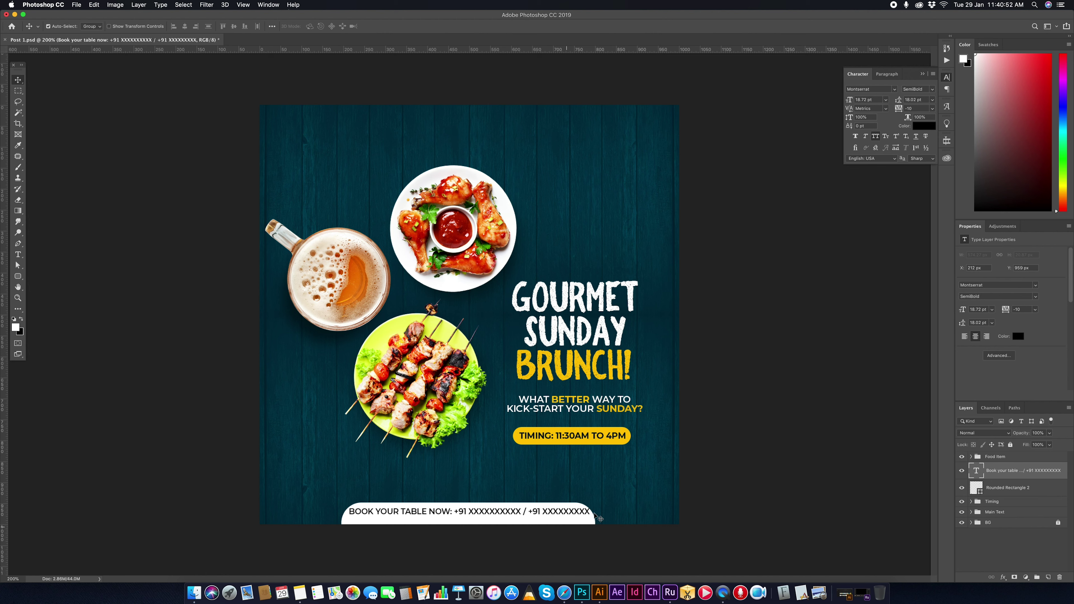
- Widen the pill to about 639 px and lower the booking text about 9 px
key(a)
click(1015, 490)
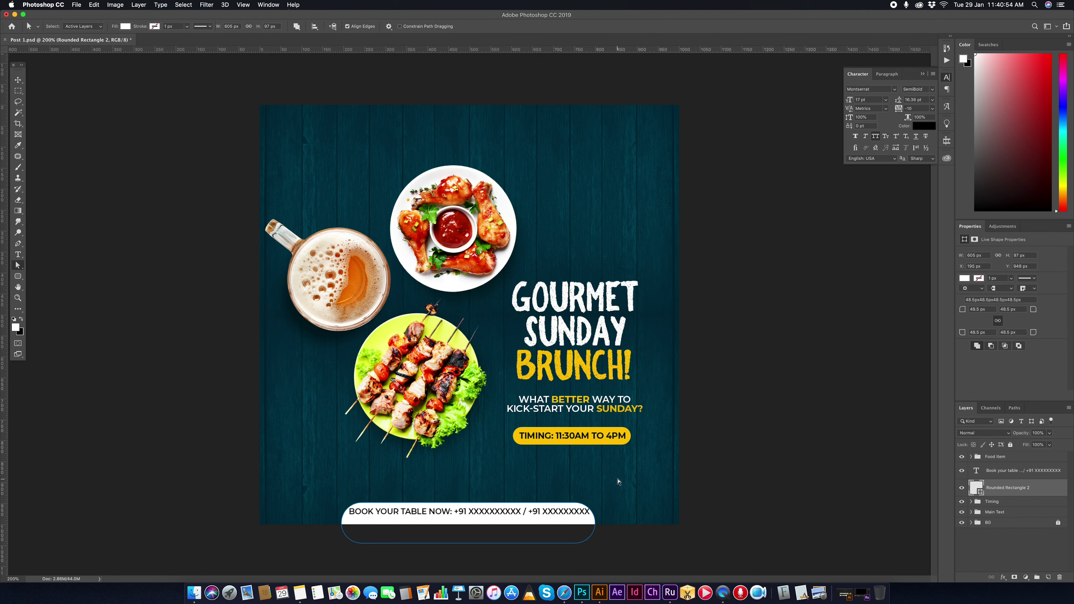
key(ctrl+t)
drag(595, 523, 602, 527)
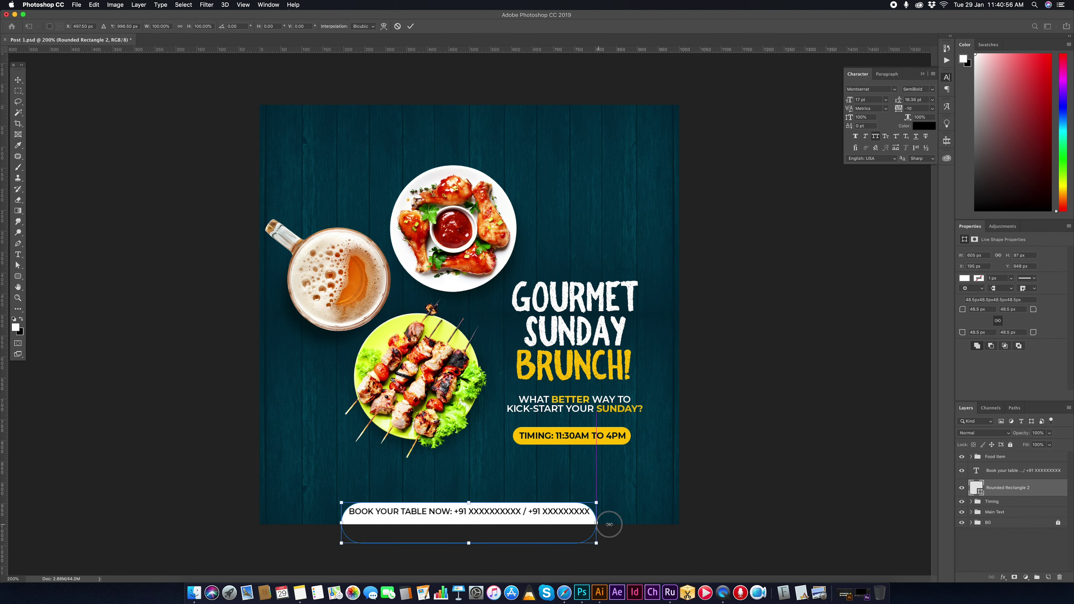
key(Return)
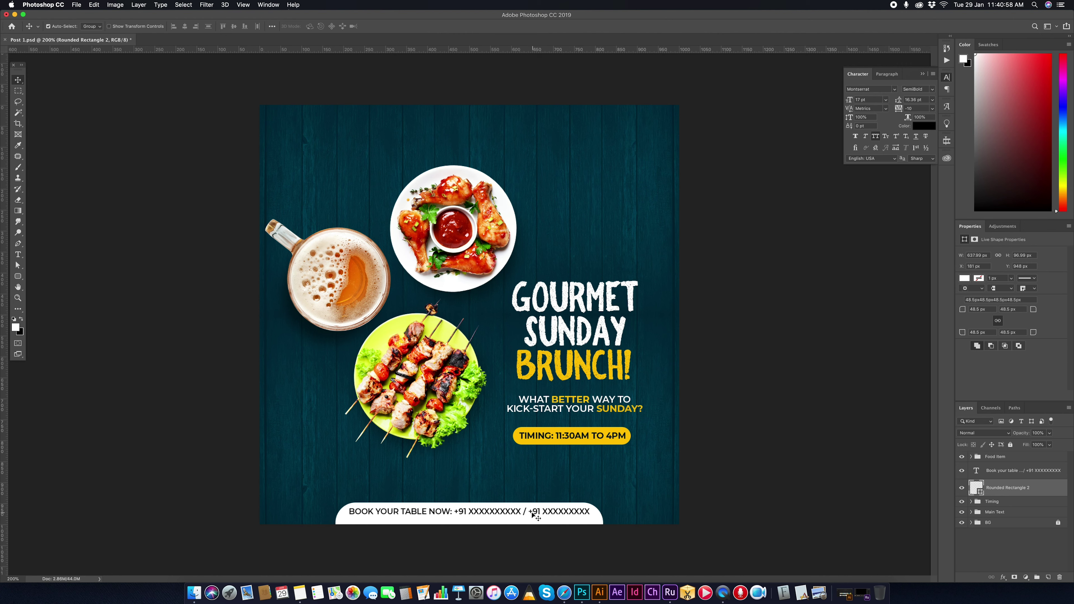
drag(531, 513, 532, 510)
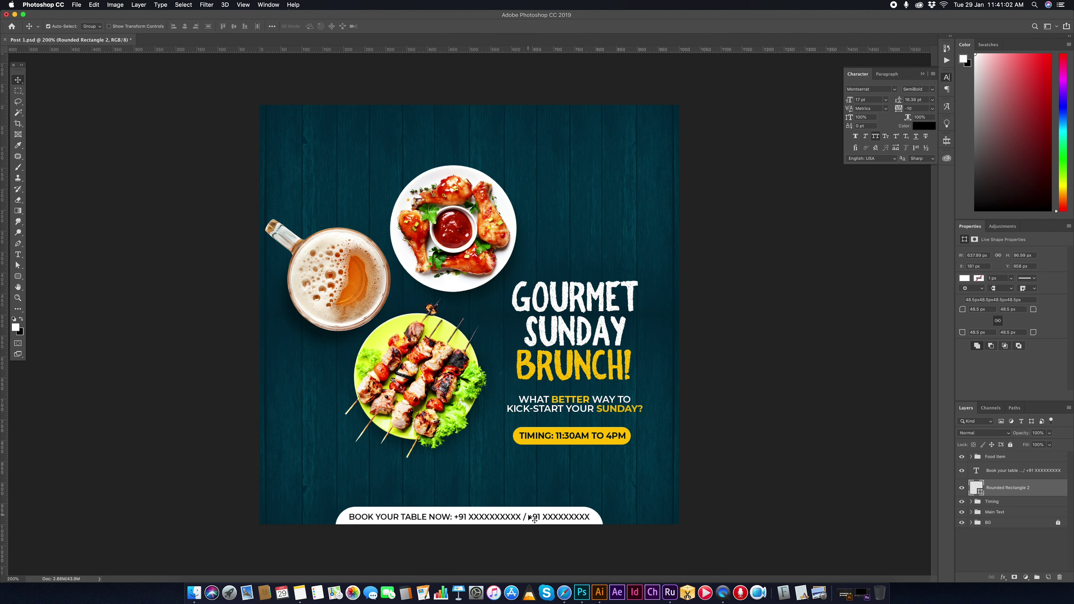
- Group the booking text with the pill and nudge the bar into centre
shift+click(534, 518)
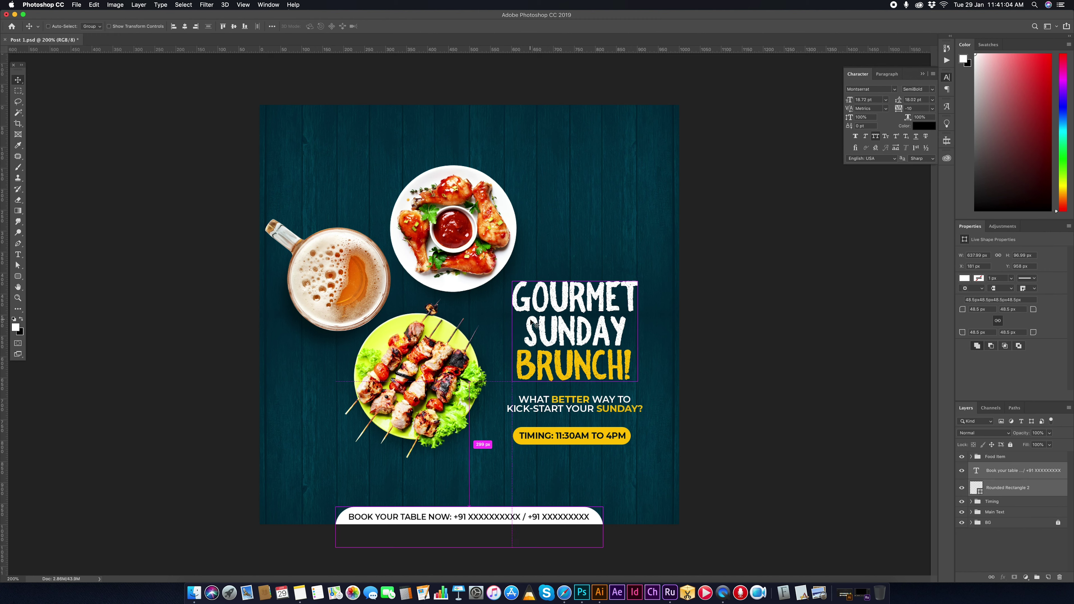
key(super+g)
key(shift+Left)
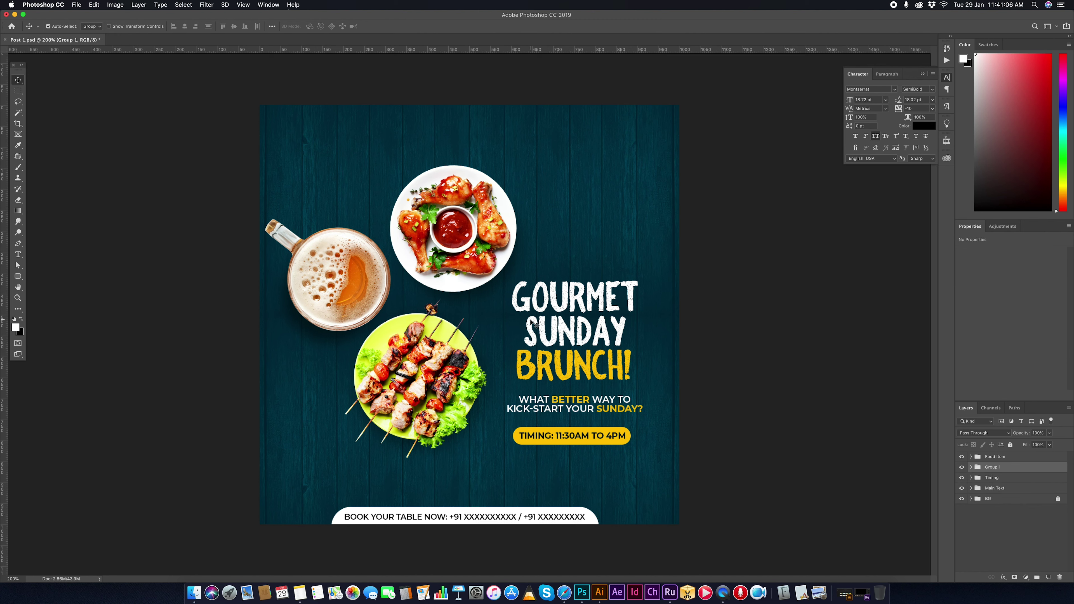
key(Right)
key(Right)
key(Up)
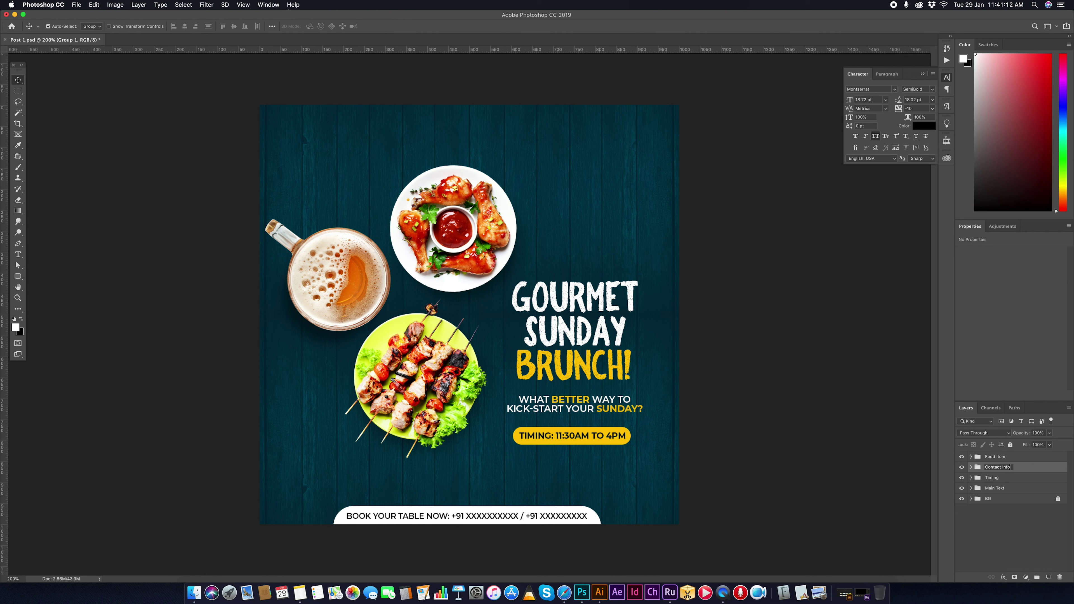
- Draw a rectangle and stretch it to cover the full 1000×1000 canvas
key(Return)
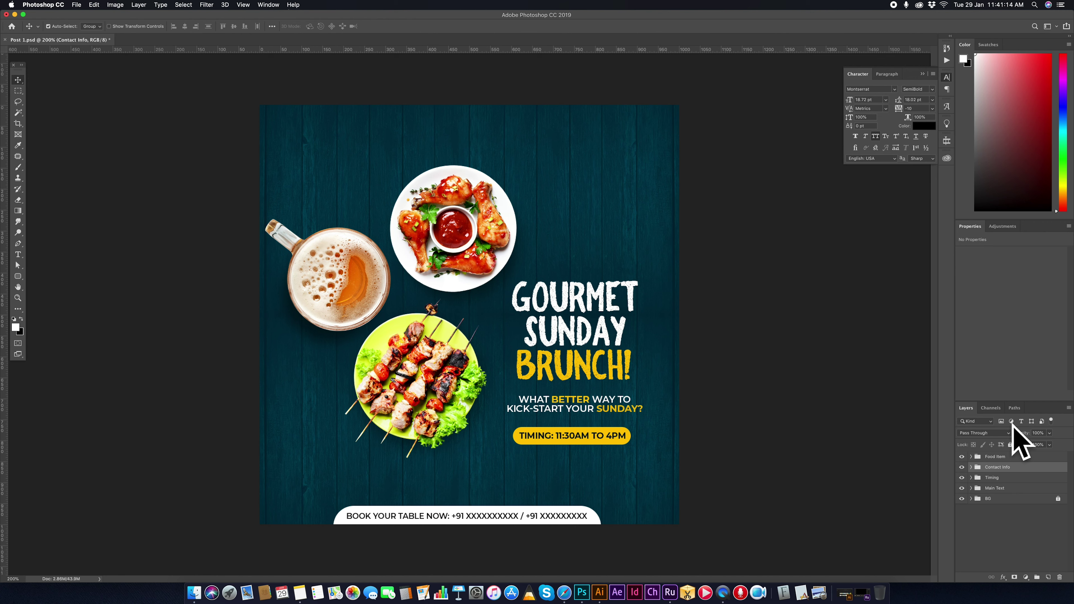
right_click(18, 285)
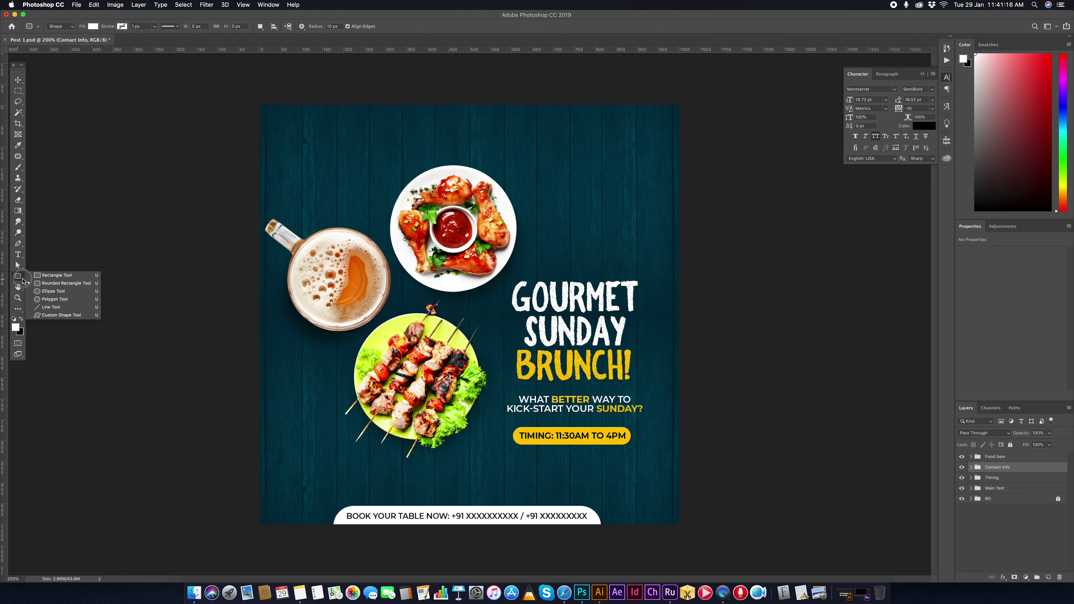
click(46, 276)
drag(310, 197, 384, 300)
key(ctrl+t)
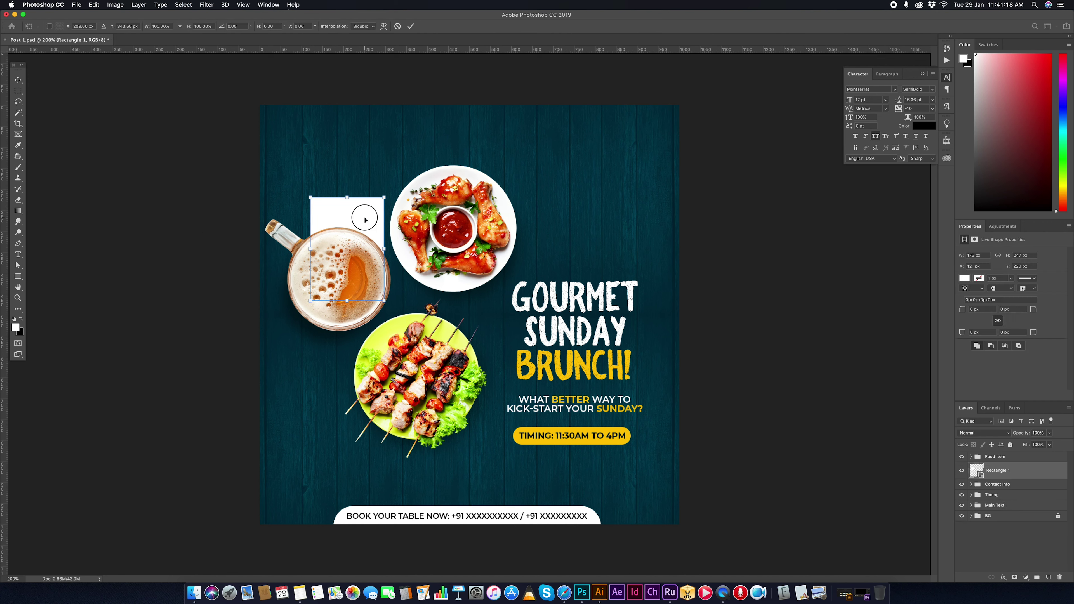
drag(361, 234, 313, 125)
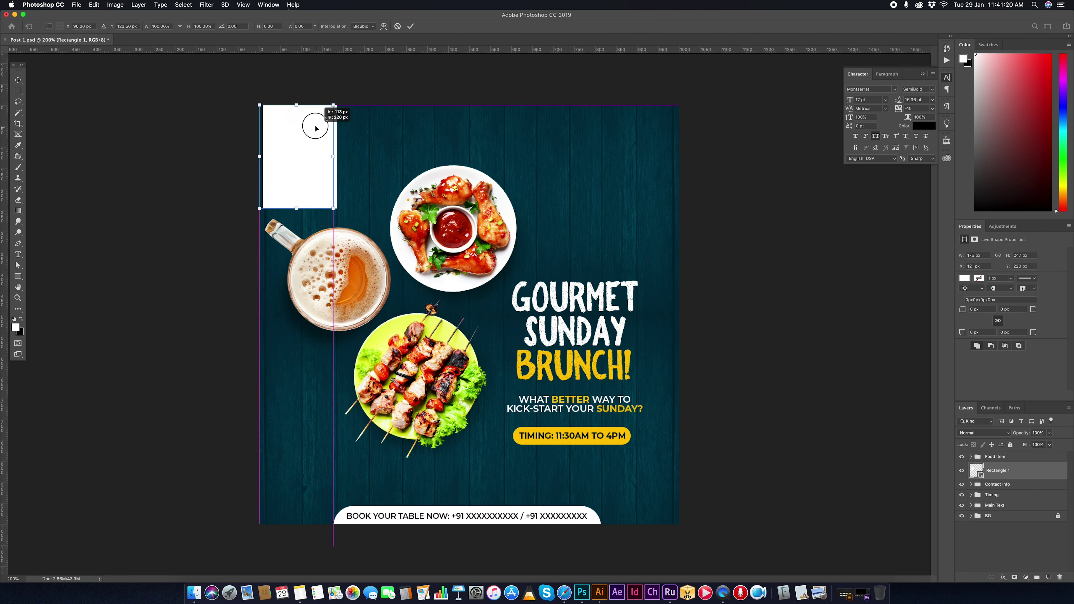
drag(333, 210, 678, 525)
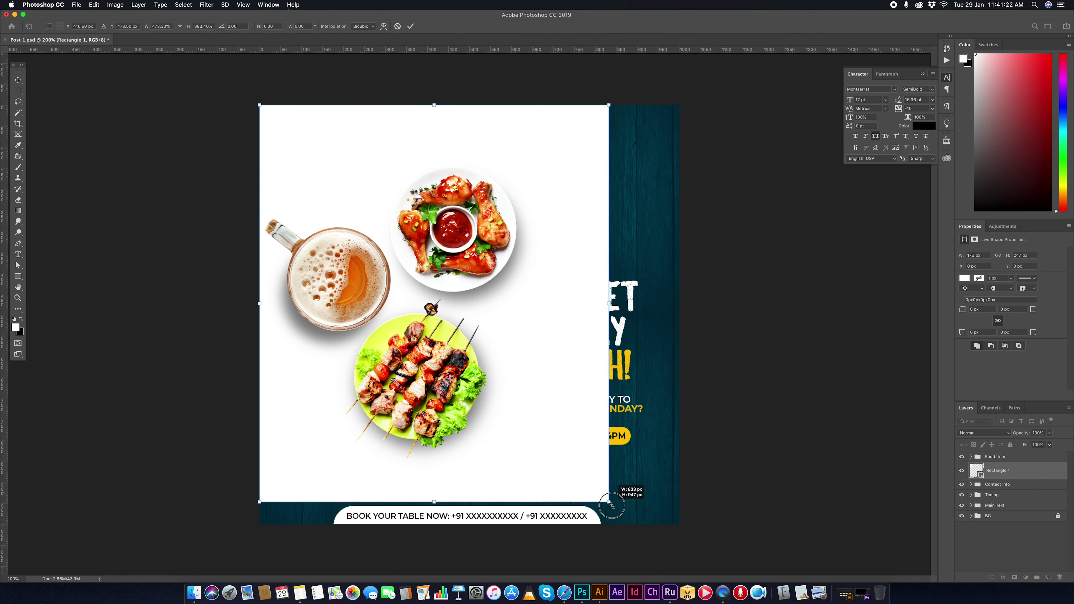
key(Return)
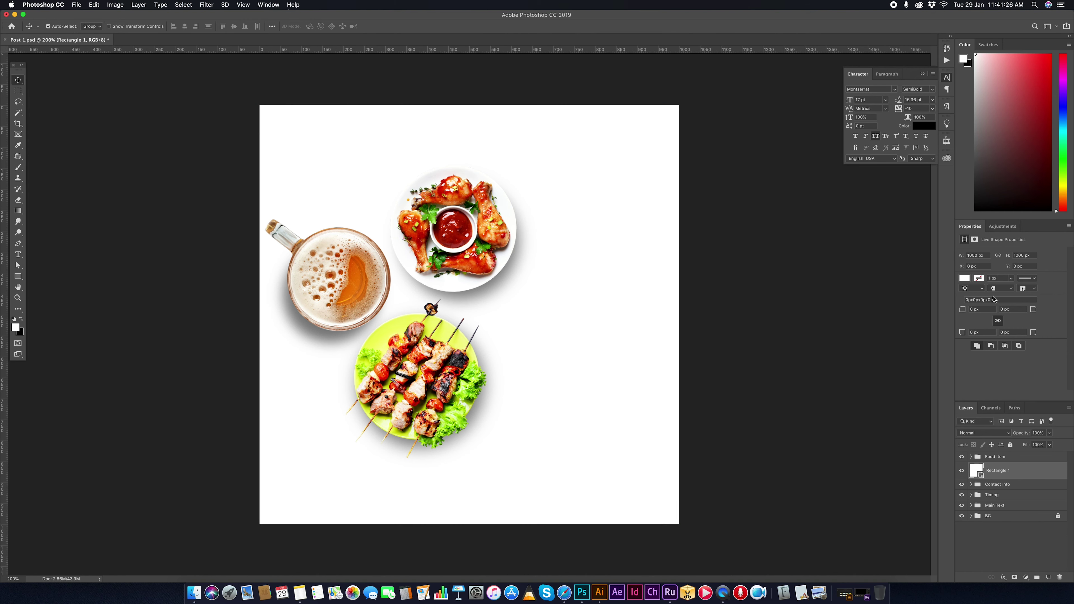
- Give the rectangle no fill and an 11 px white stroke
click(964, 278)
click(968, 294)
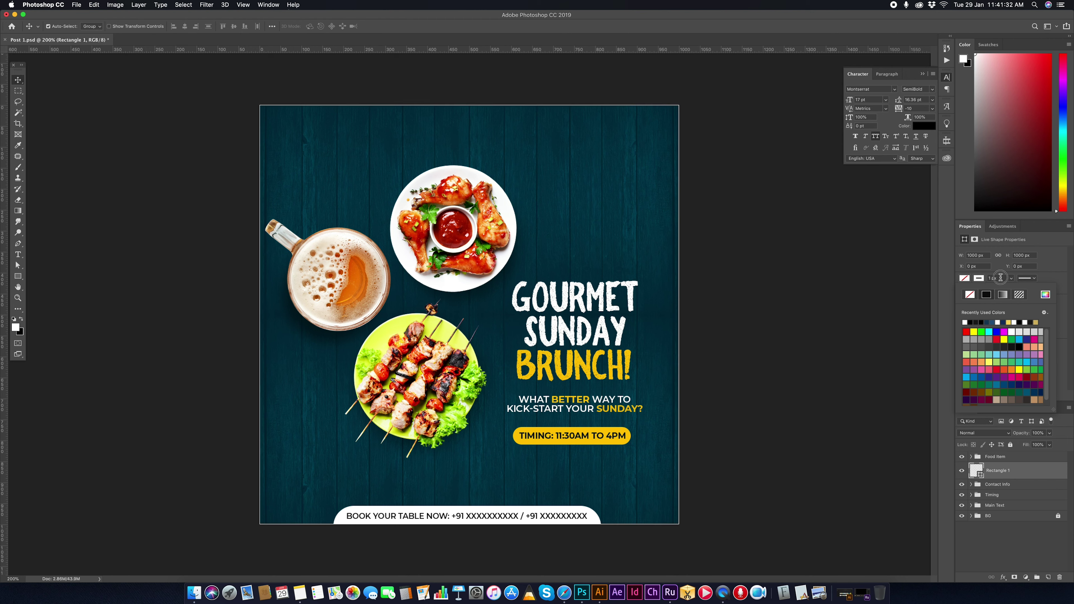
click(998, 278)
key(Tab)
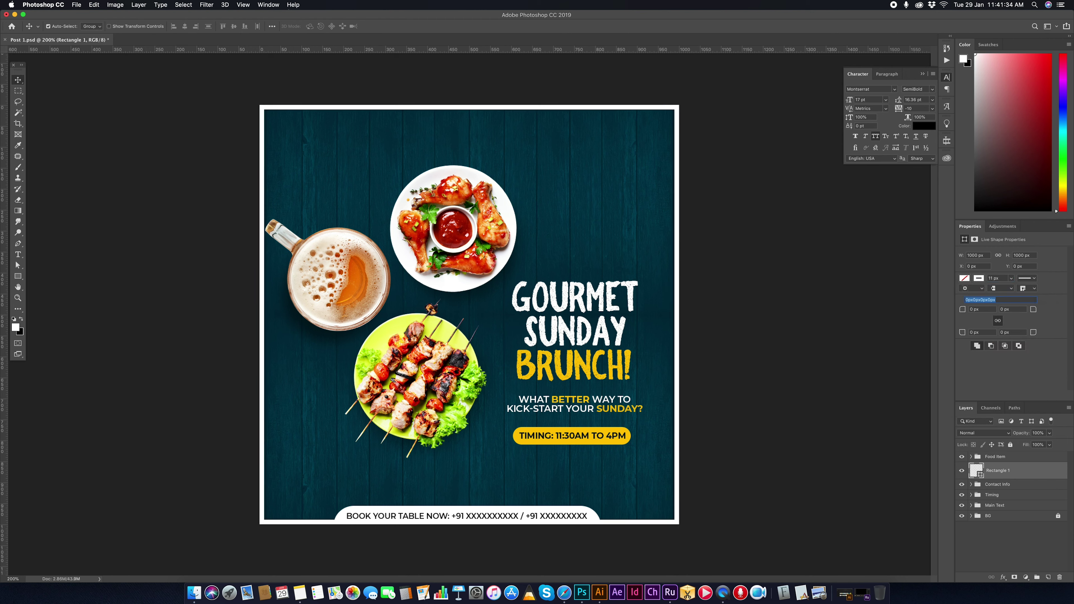
- Group the border rectangle and name the group 'Border'
key(ctrl+g)
double_click(992, 467)
text(Border)
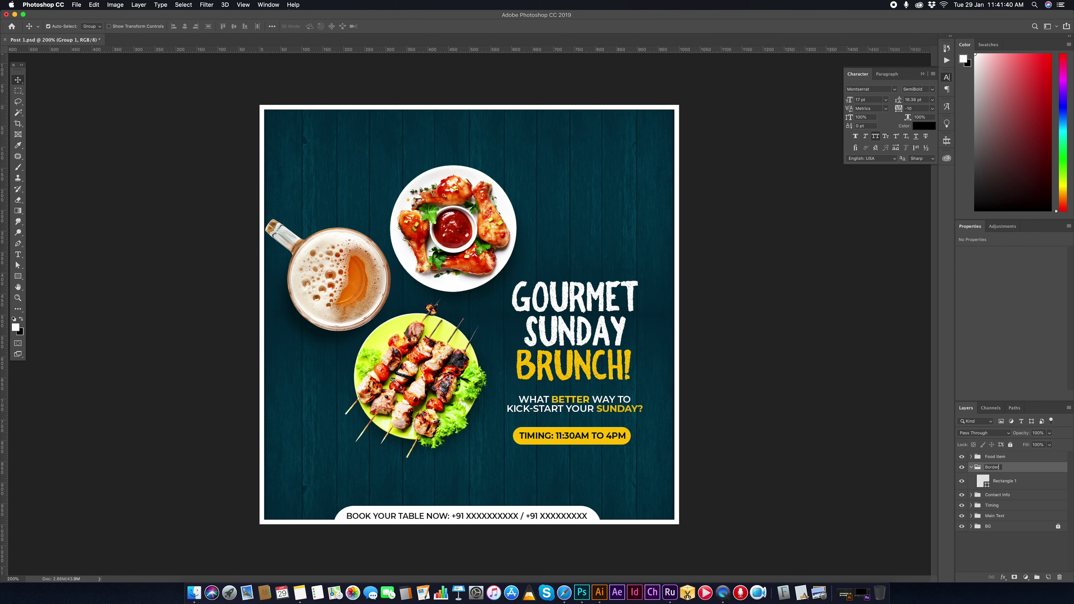
- Nudge the Contact Info bar slightly into its final position
key(Return)
click(970, 467)
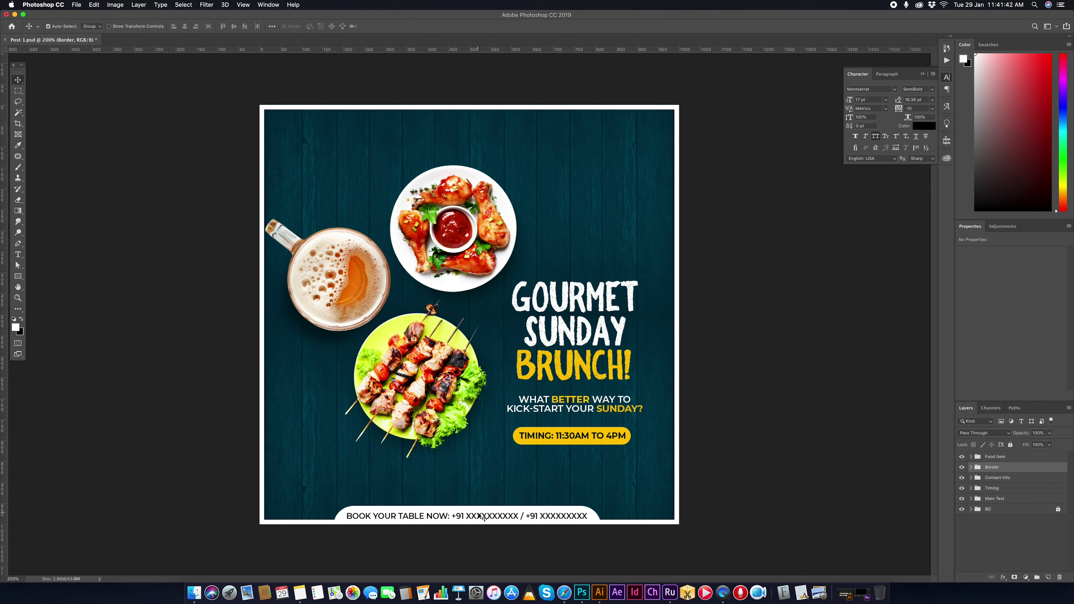
drag(484, 517, 478, 514)
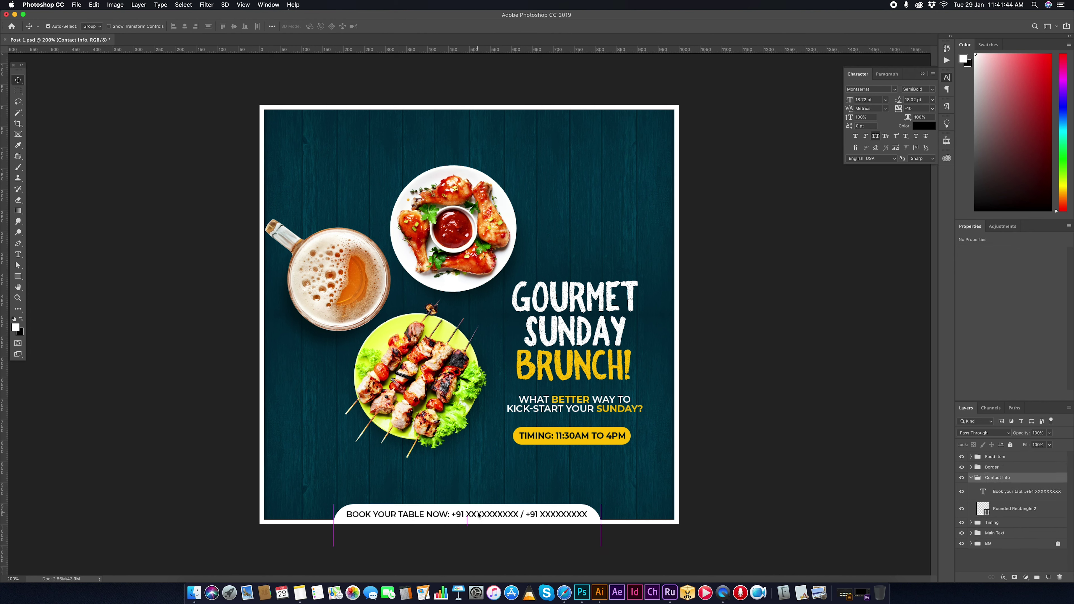
drag(478, 514, 484, 516)
key(super+shift+bracketright)
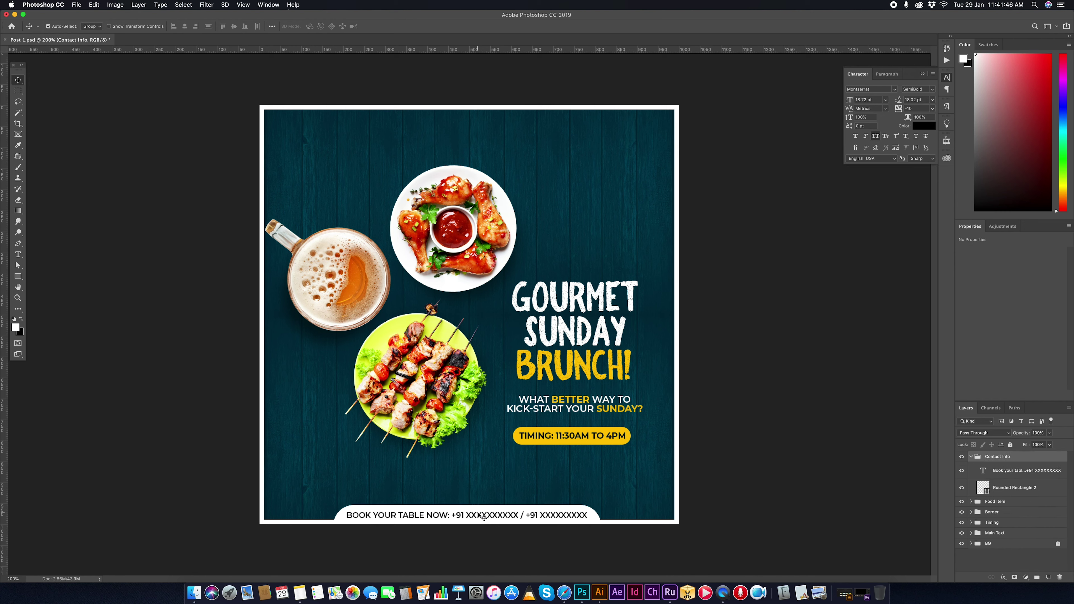
key(Down)
key(Down)
key(Up)
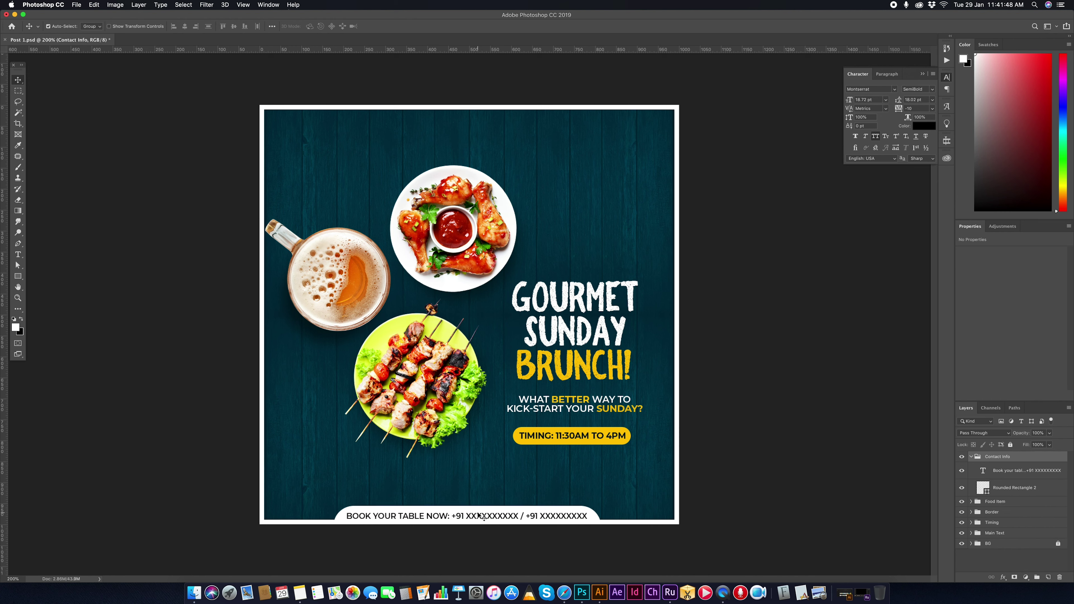
key(Up)
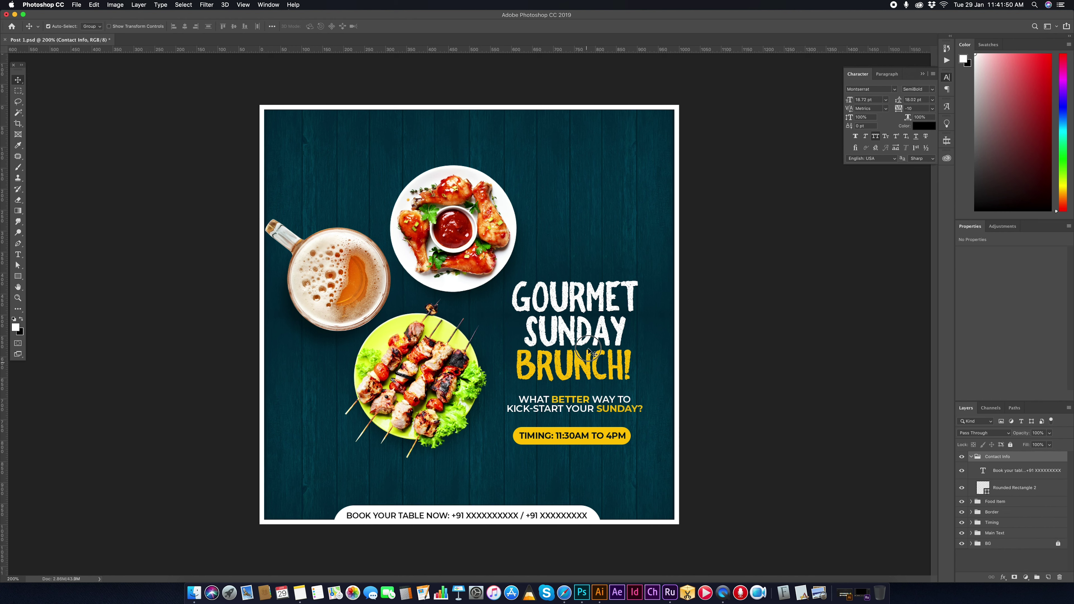
- Scale up the Main Text and Timing groups together and shift them right
click(588, 357)
shift+click(581, 440)
key(ctrl+t)
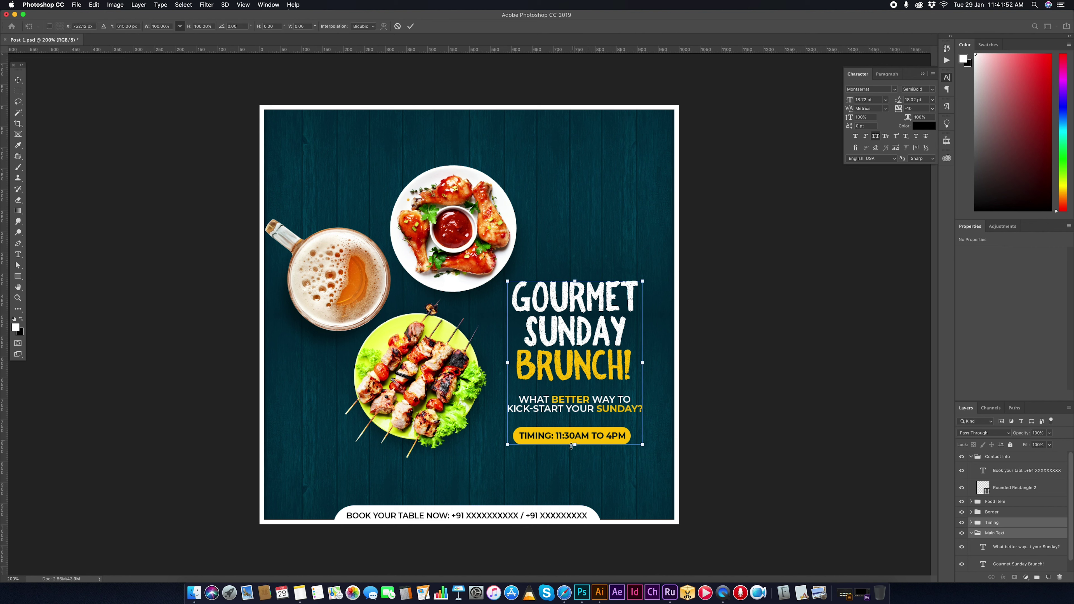
drag(575, 444, 577, 425)
key(Return)
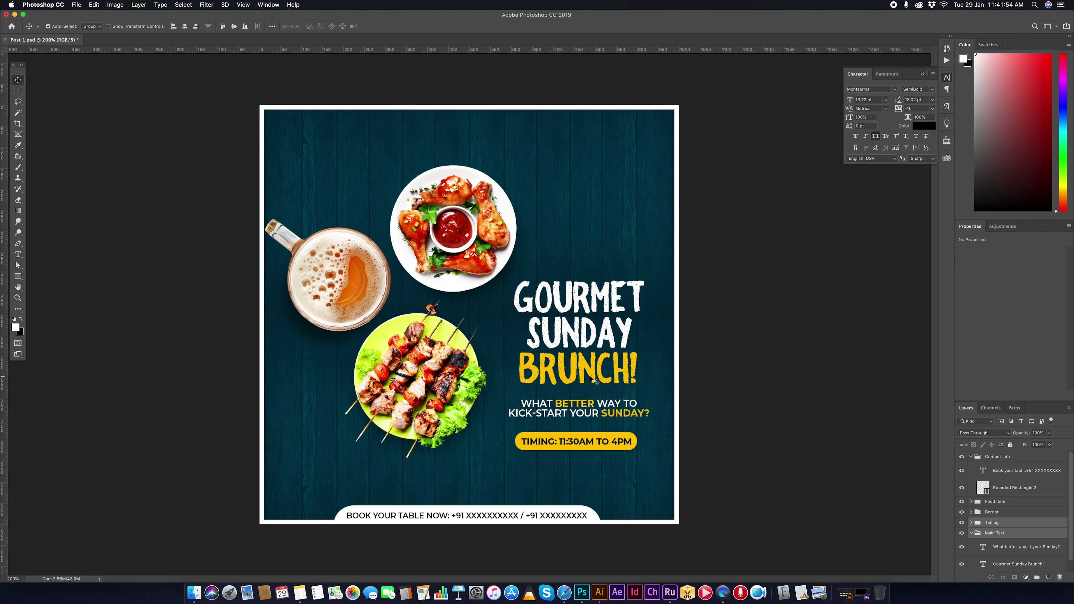
drag(581, 372, 594, 380)
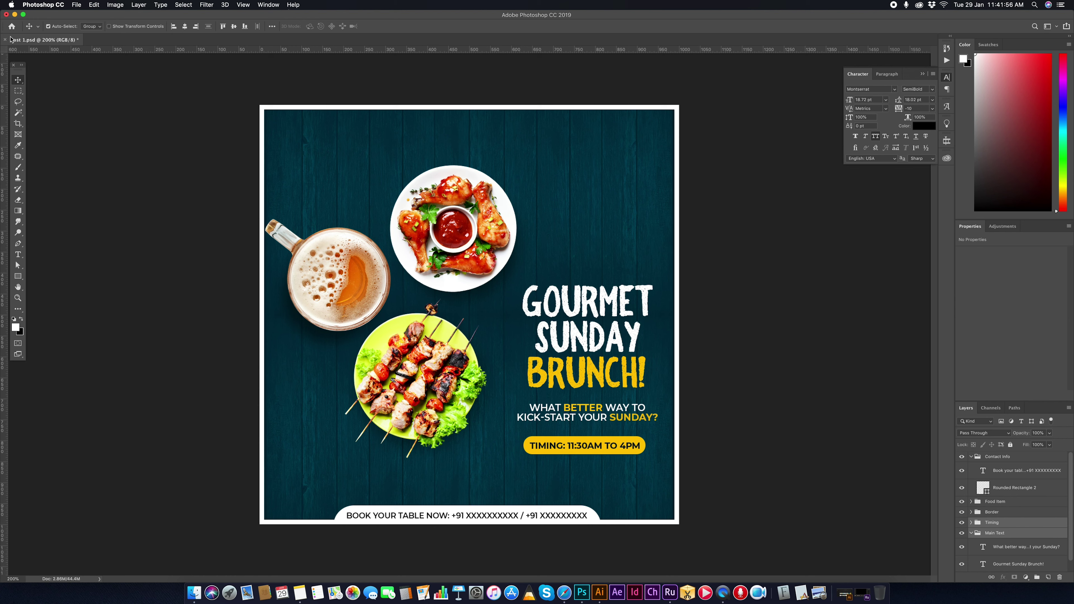
click(185, 26)
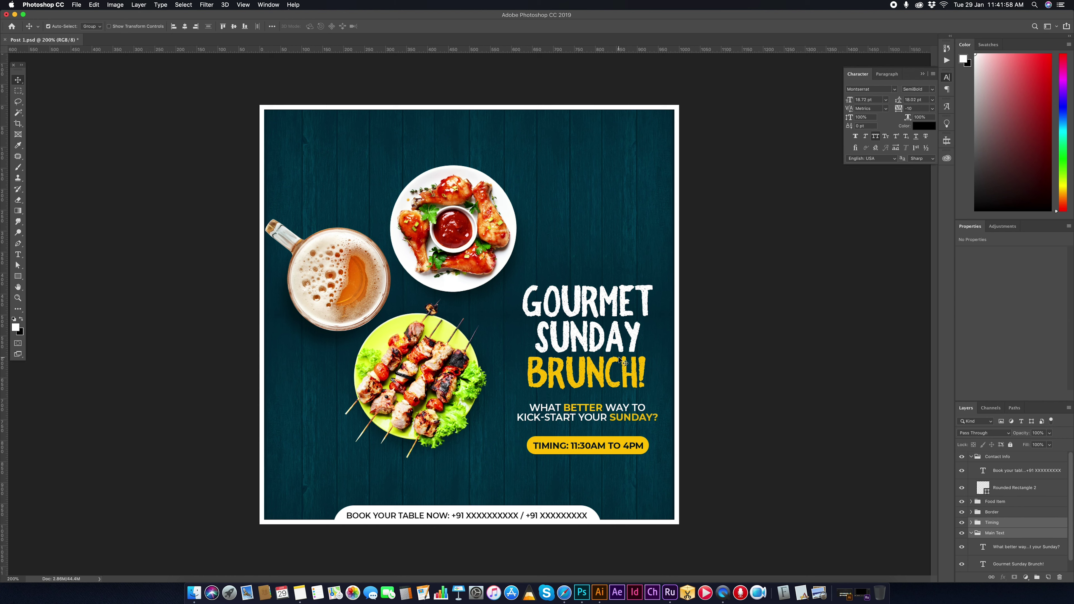
drag(622, 361, 620, 360)
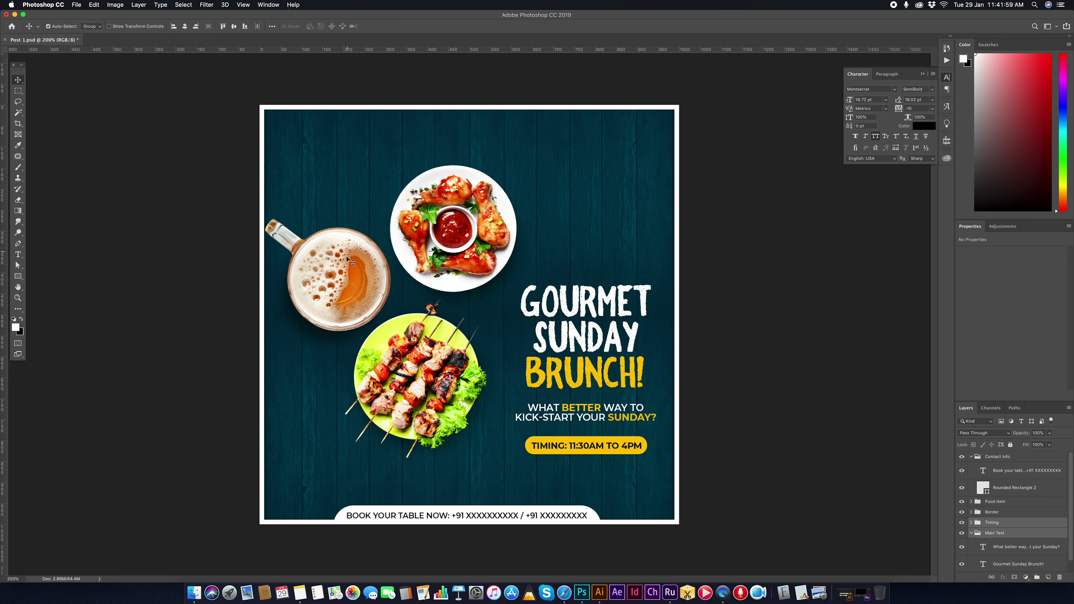
- Slightly resize and reposition the Food Item photos
drag(346, 259, 361, 257)
key(super+z)
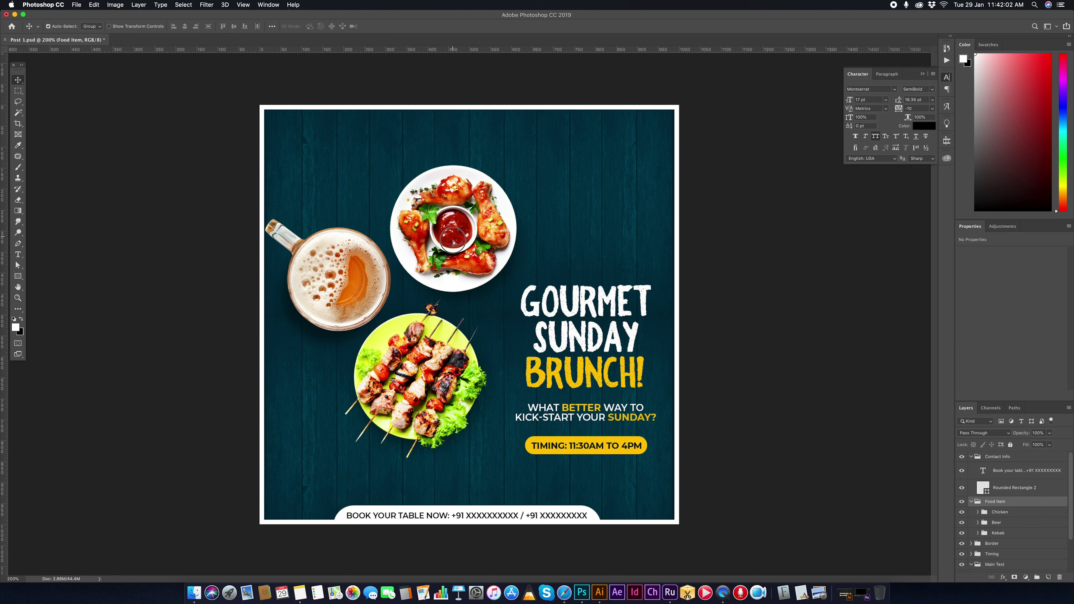
key(super+t)
drag(453, 242, 446, 245)
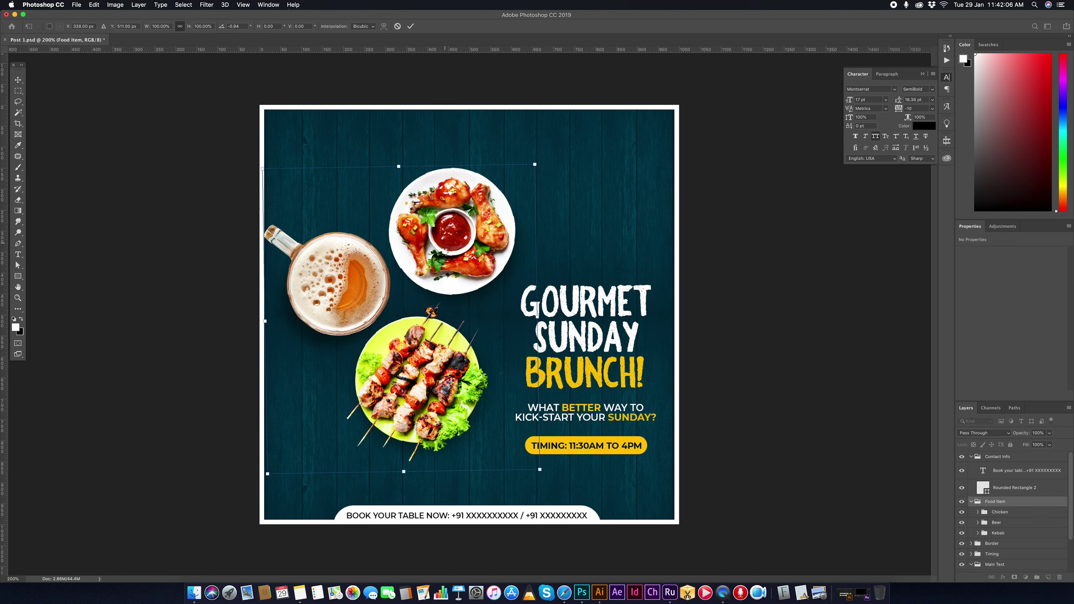
key(Return)
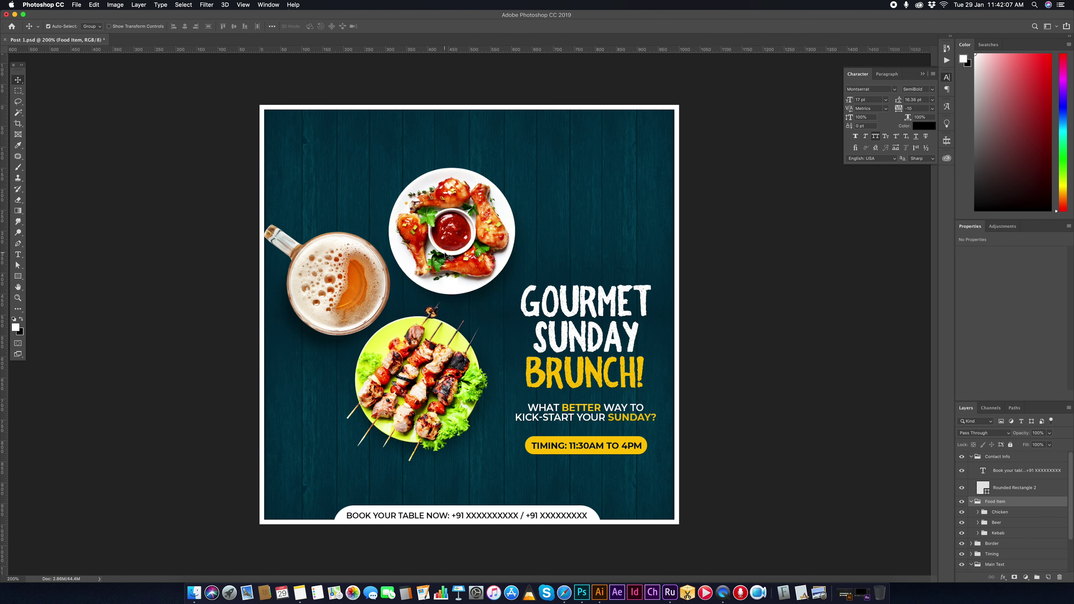
- Add a RESTRO text line to the right of the chicken plate
key(t)
click(580, 216)
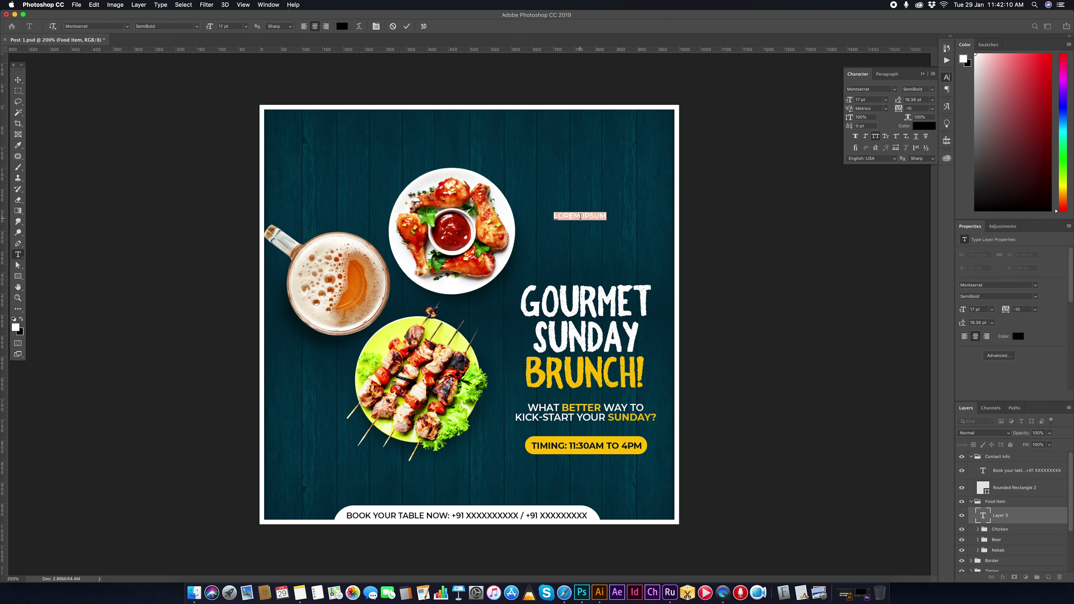
key(BackSpace)
text(Restro)
click(18, 79)
key(ctrl+t)
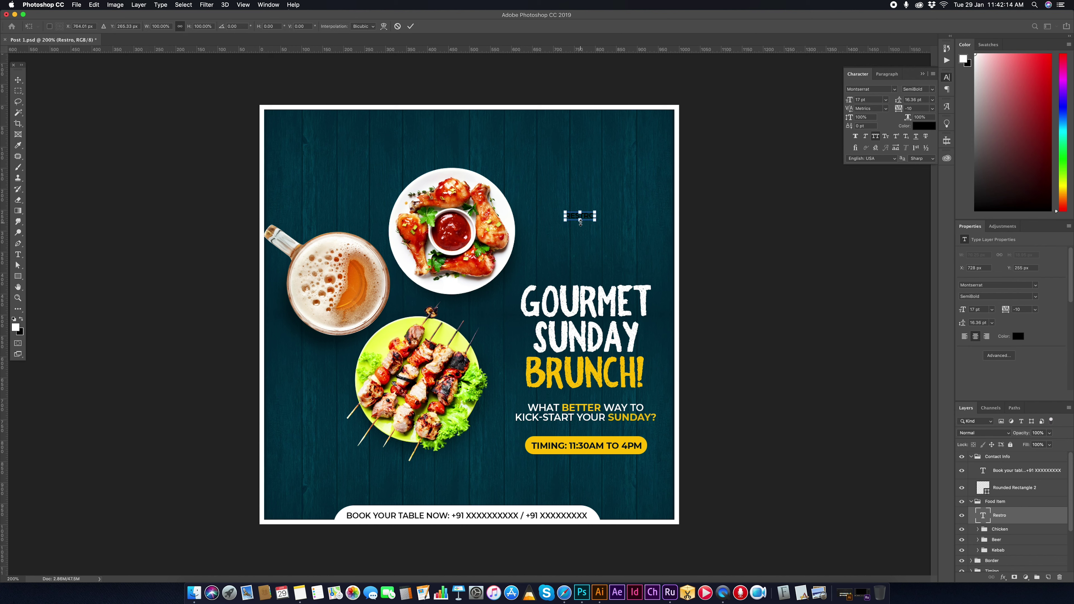
drag(595, 219, 603, 223)
key(Return)
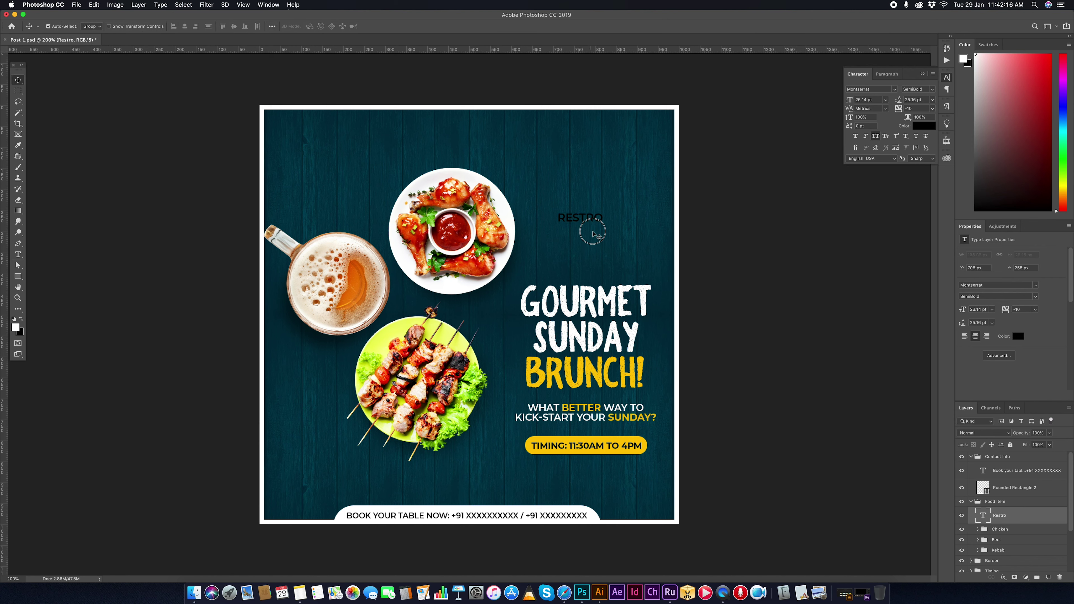
key(alt+bracketright)
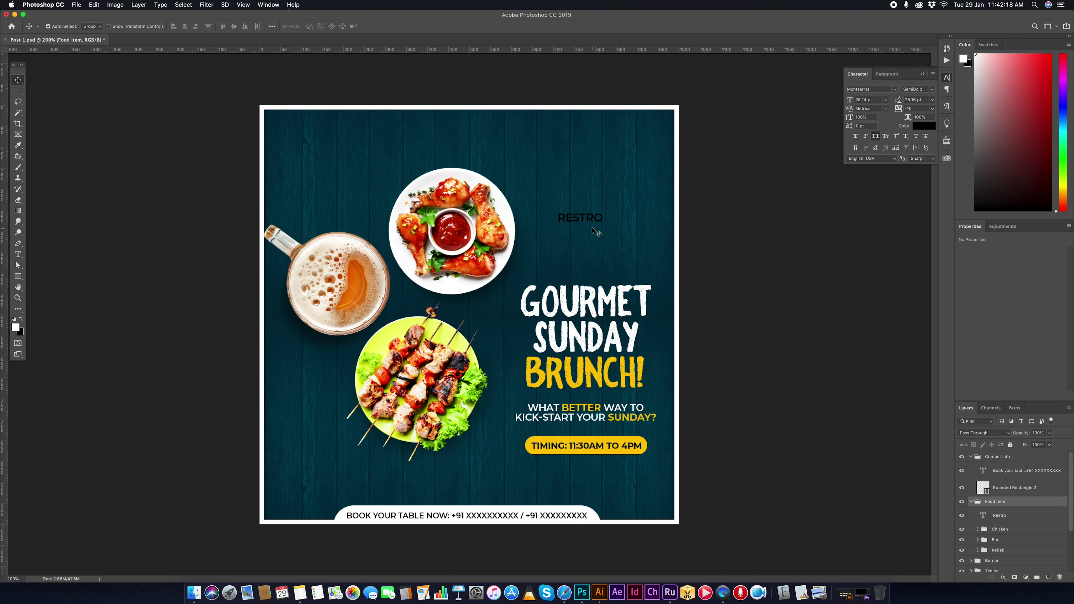
key(ctrl+z)
- Move the RESTRO layer out of the Food Item group and collapse the other groups
drag(998, 515, 991, 495)
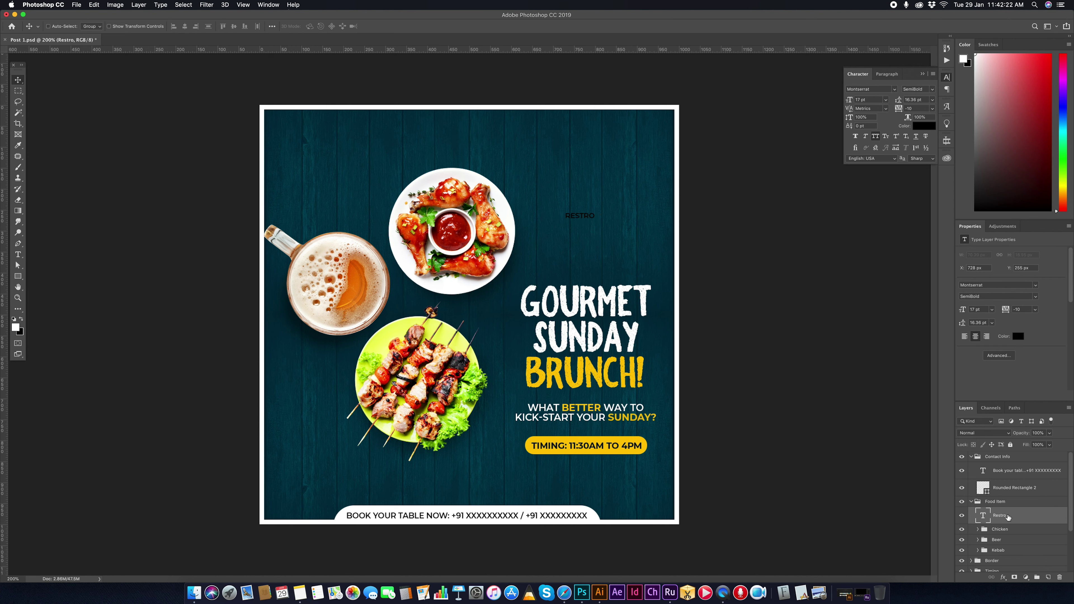
click(971, 522)
click(971, 457)
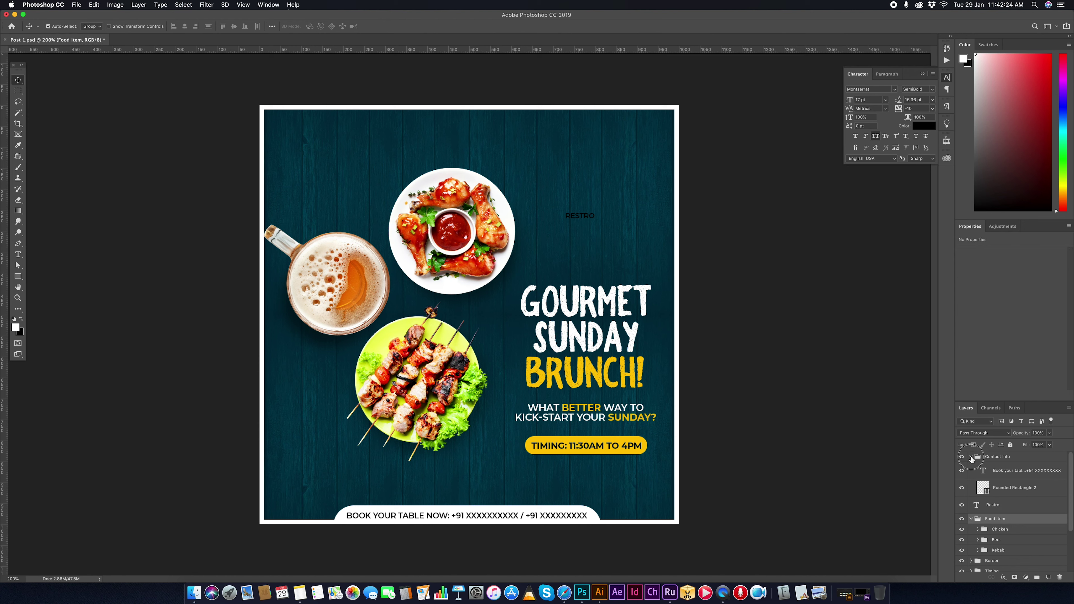
click(971, 487)
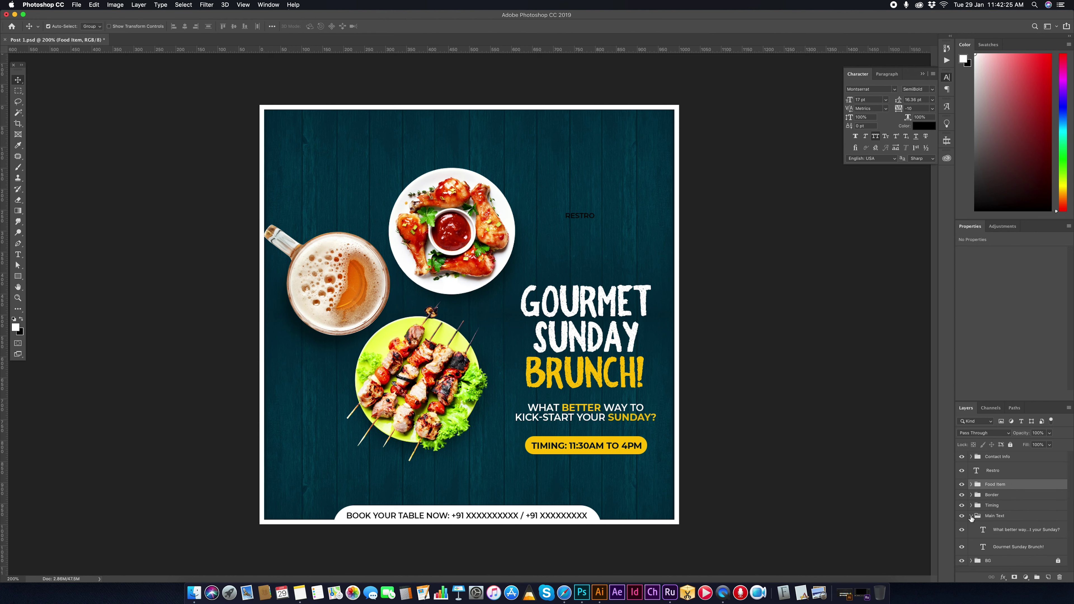
click(971, 516)
click(1023, 471)
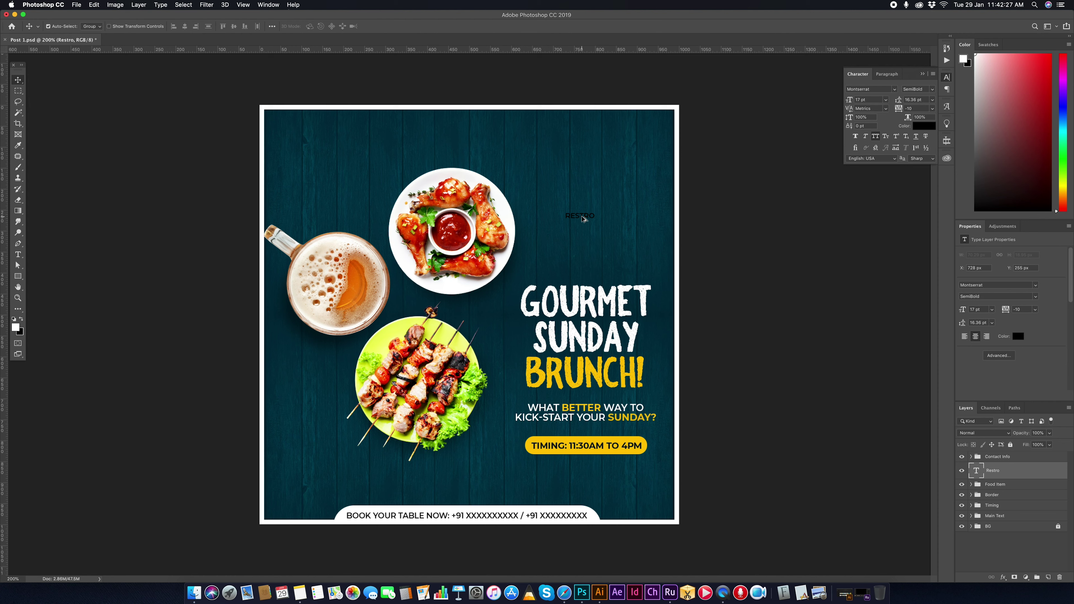
- Duplicate RESTRO just below itself and change the copy's wording to bar
alt+drag(582, 219, 582, 228)
double_click(582, 226)
text(BAR)
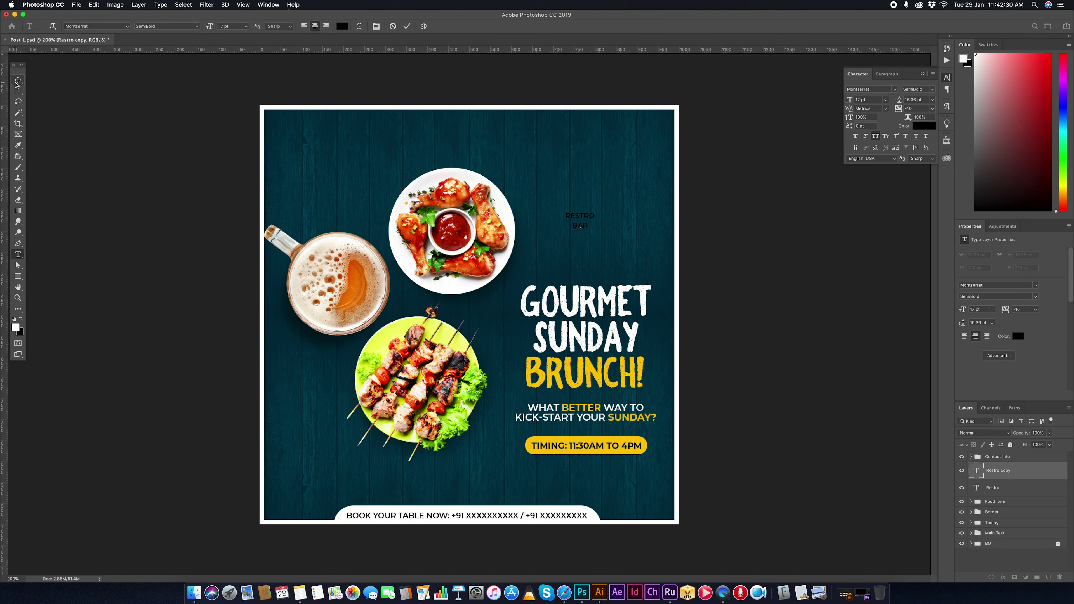
click(16, 83)
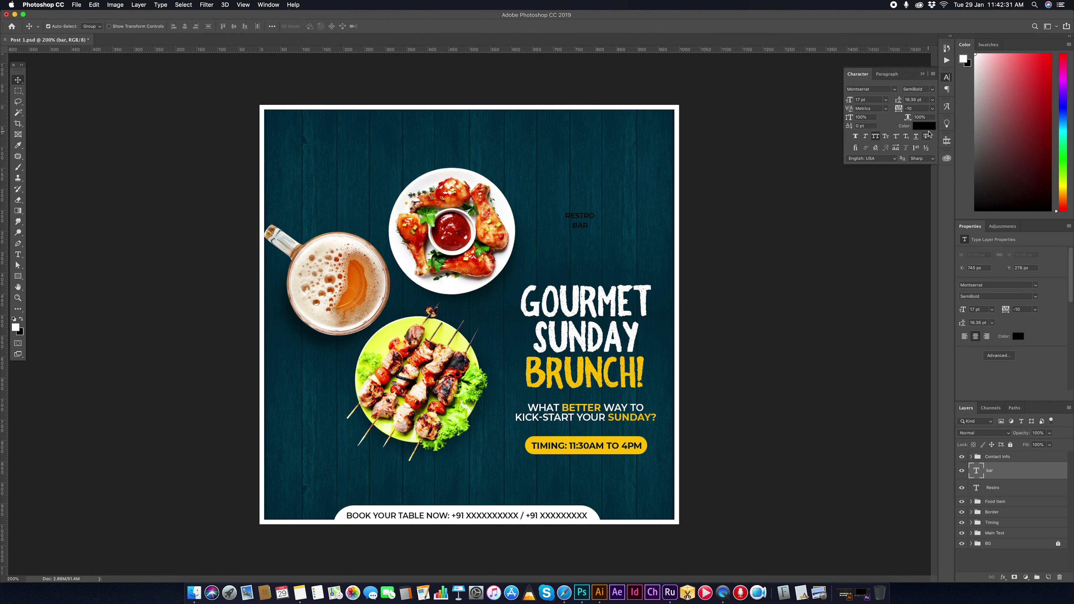
- Colour both the RESTRO and bar text white
shift+click(998, 486)
click(924, 126)
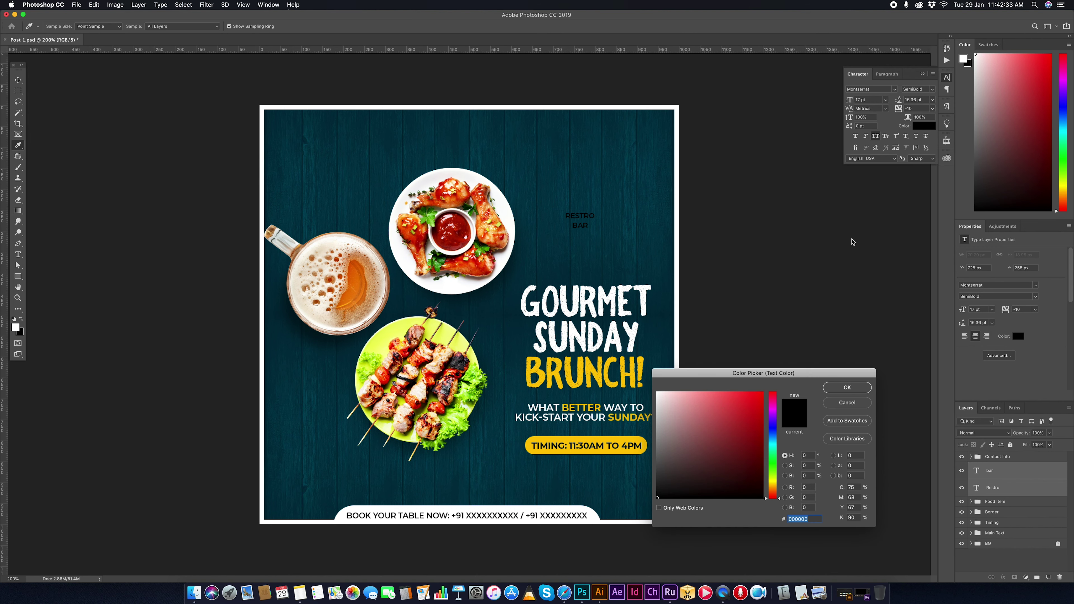
drag(685, 406, 615, 329)
key(Return)
- Turn off All Caps for bar, apply the Brown Pen font, and enlarge it greatly
click(808, 256)
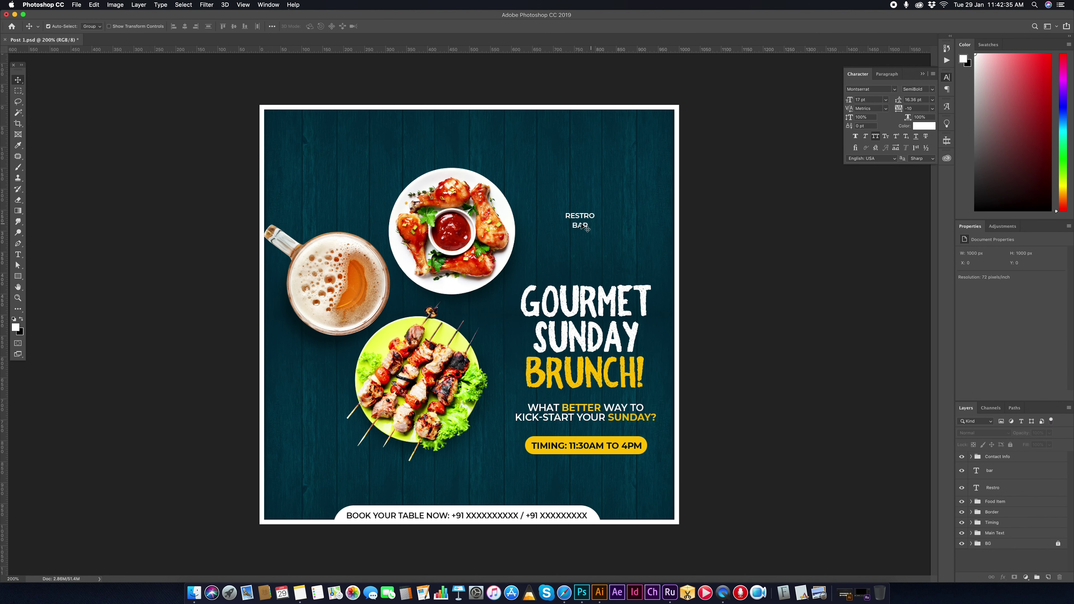
click(875, 136)
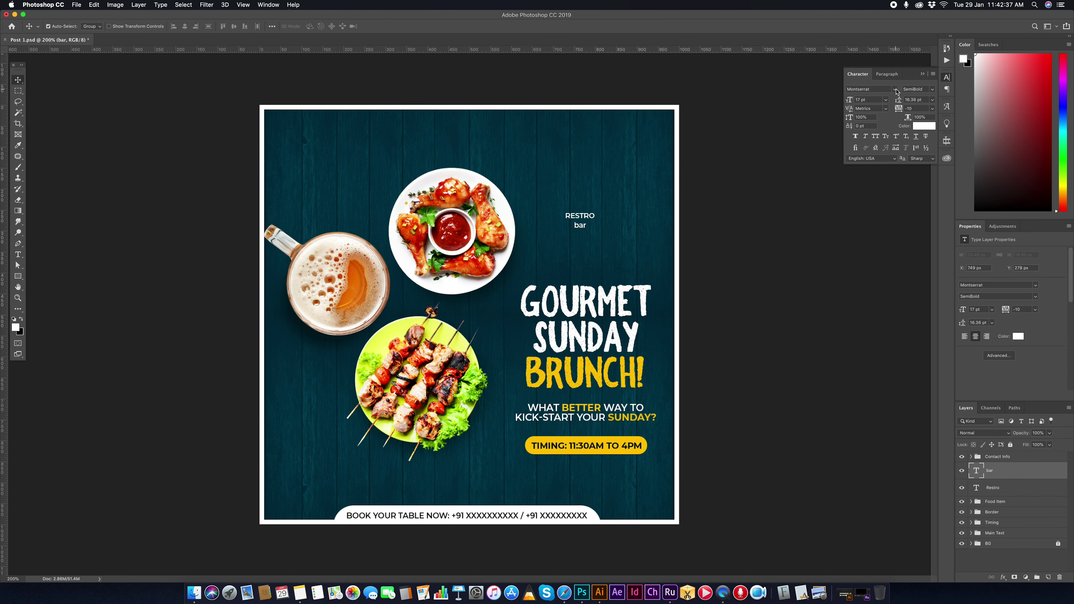
click(896, 90)
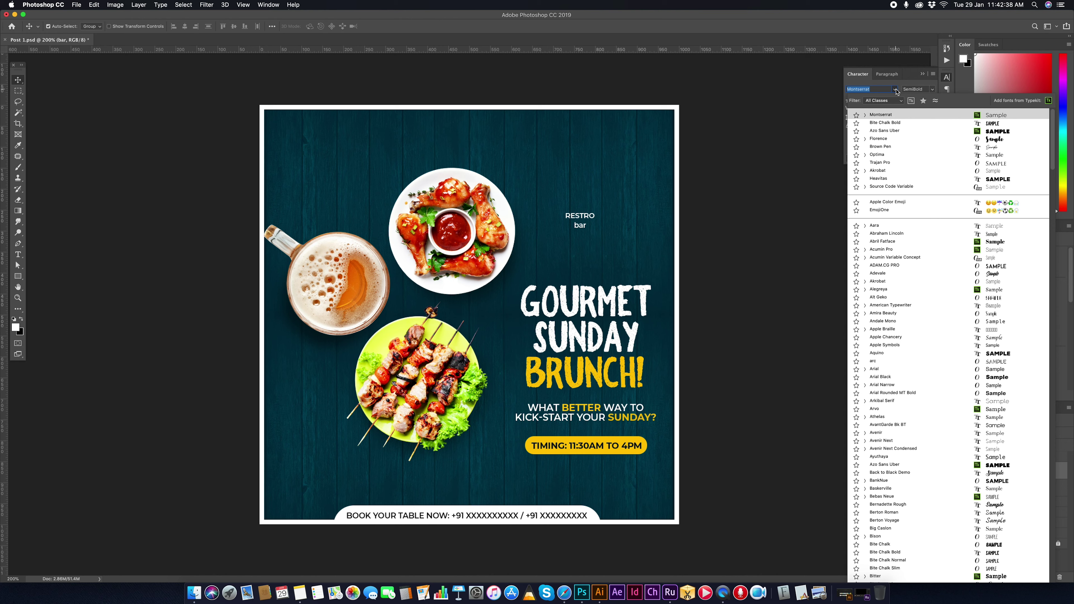
click(992, 149)
key(ctrl+plus)
key(ctrl+plus)
key(ctrl+plus)
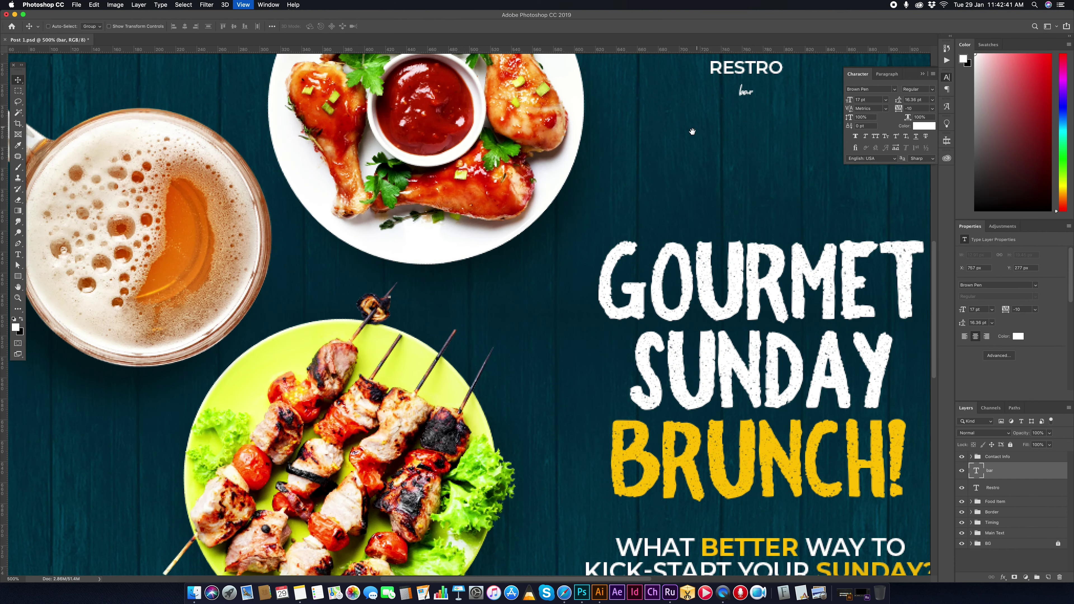
key(ctrl+t)
drag(636, 221, 374, 480)
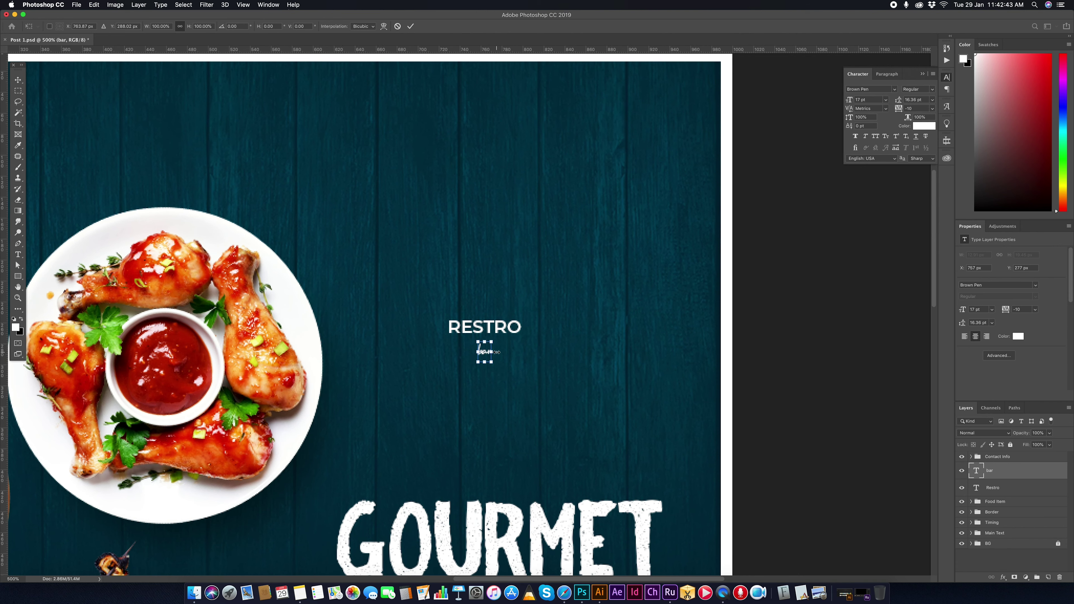
drag(527, 351, 643, 353)
key(Return)
- Capitalise the first letter so the word reads 'Bar'
key(t)
drag(533, 351, 430, 341)
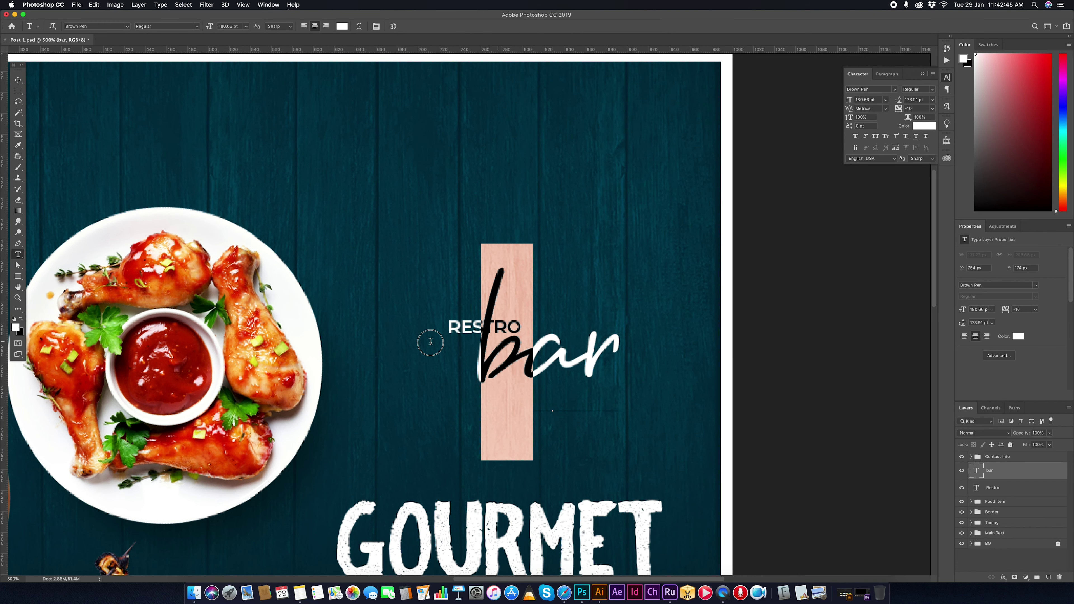
text(B)
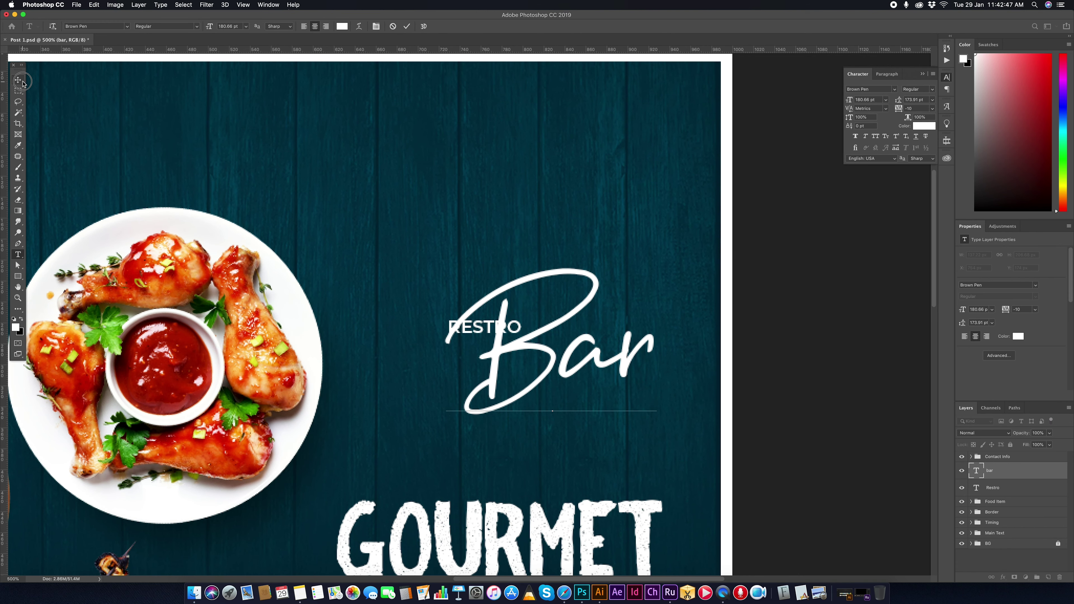
click(18, 80)
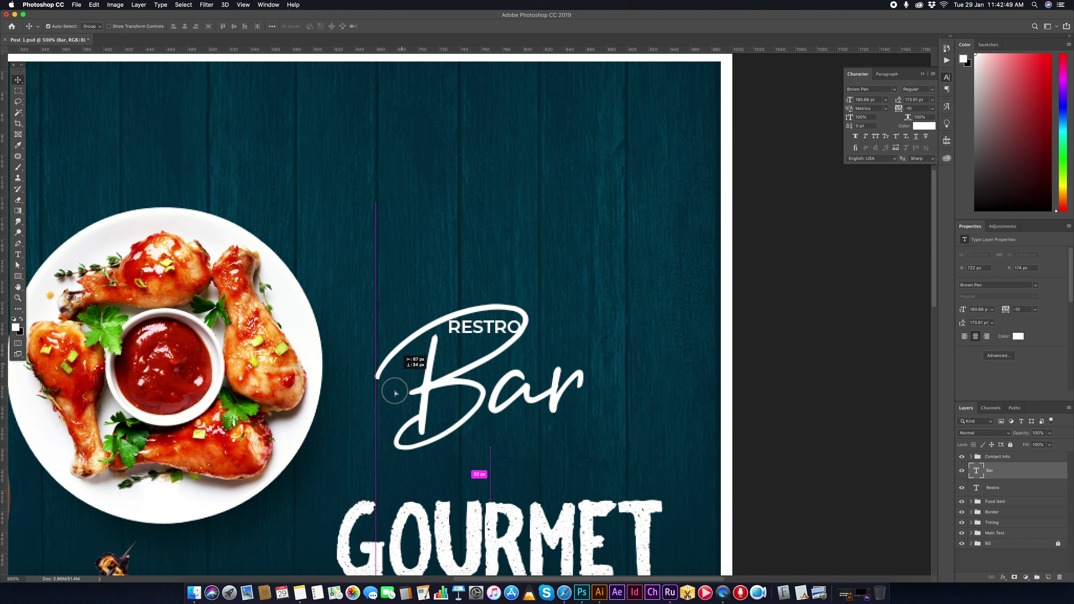
- Move Bar below and enlarge RESTRO, tucking it beside the script
drag(477, 353, 419, 435)
mouse_move(476, 323)
mouse_down()
mouse_move(575, 394)
mouse_move(658, 401)
mouse_move(582, 409)
mouse_up()
key(ctrl+t)
key(Return)
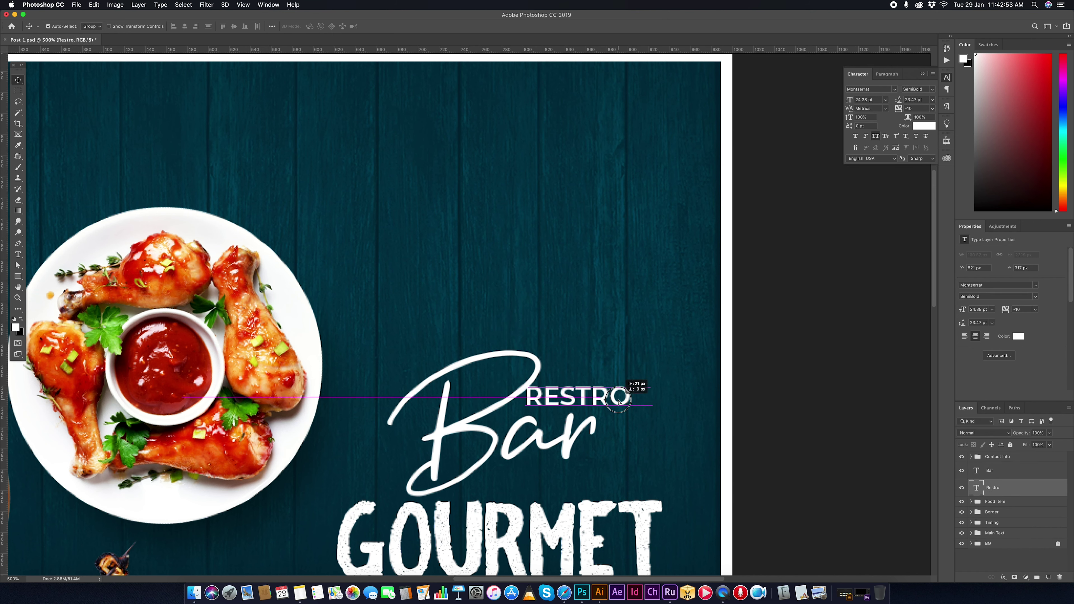
key(Down)
key(Down)
key(Down)
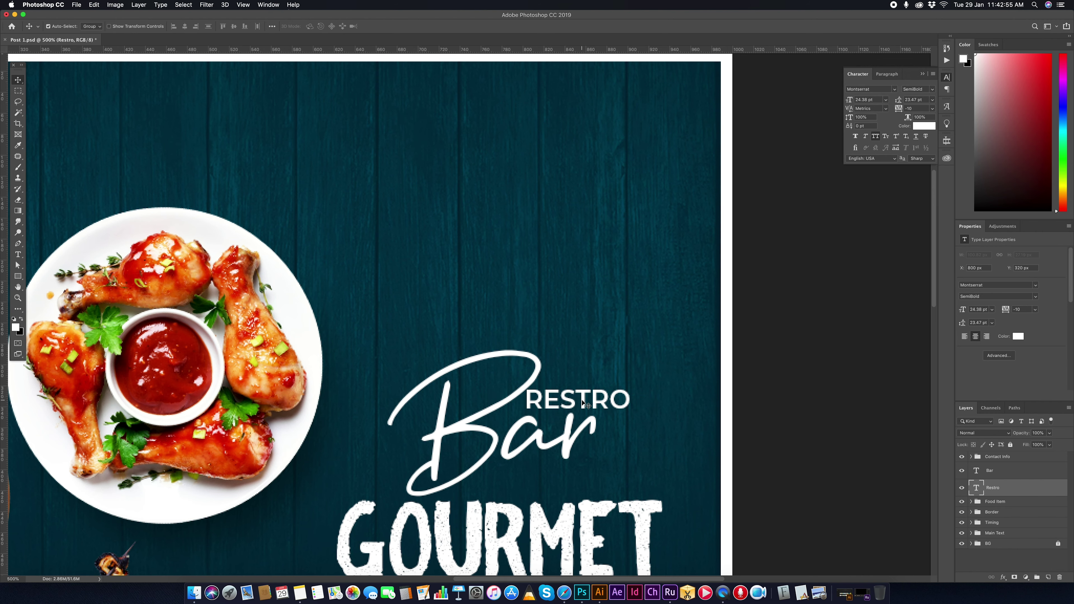
- Move the Bar and RESTRO pair up together and scale it down slightly
shift+click(555, 431)
mouse_move(555, 432)
mouse_down()
mouse_move(566, 386)
mouse_move(524, 354)
mouse_up()
key(ctrl+minus)
key(ctrl+t)
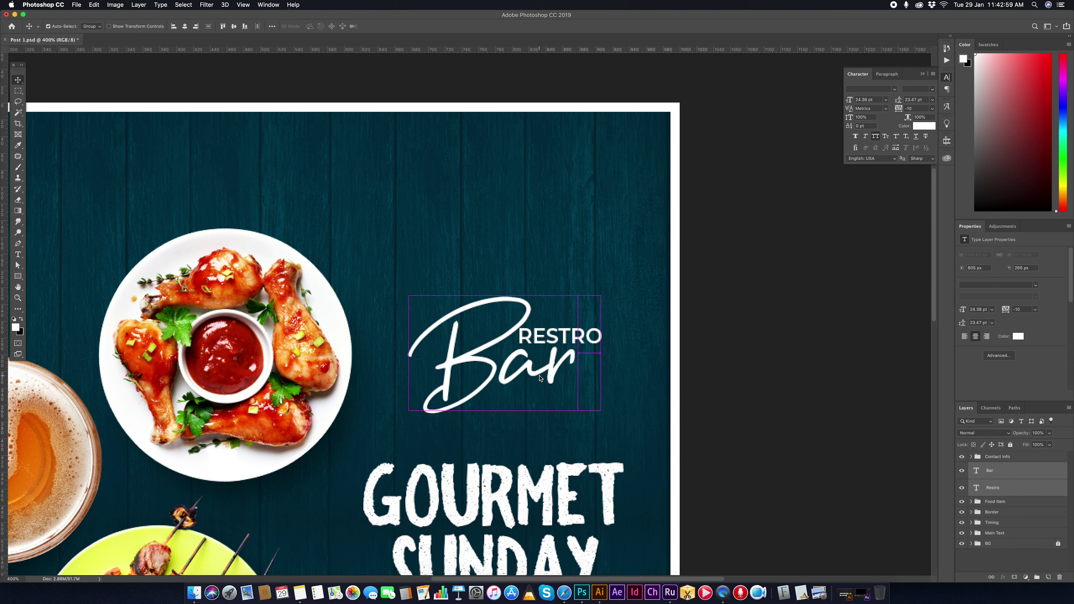
drag(505, 296, 504, 301)
key(Return)
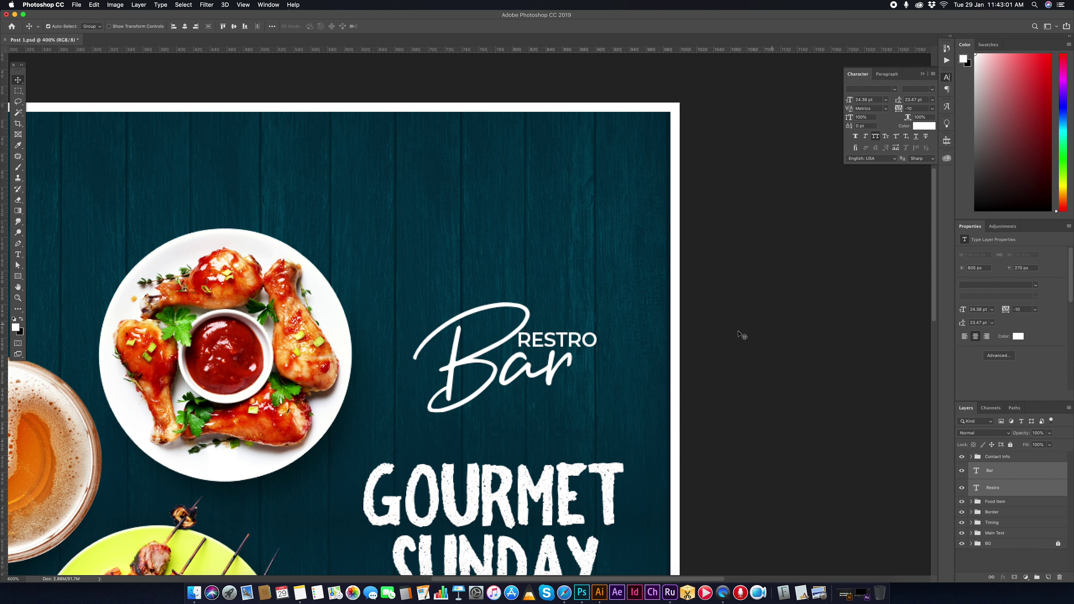
click(528, 375)
key(ctrl+z)
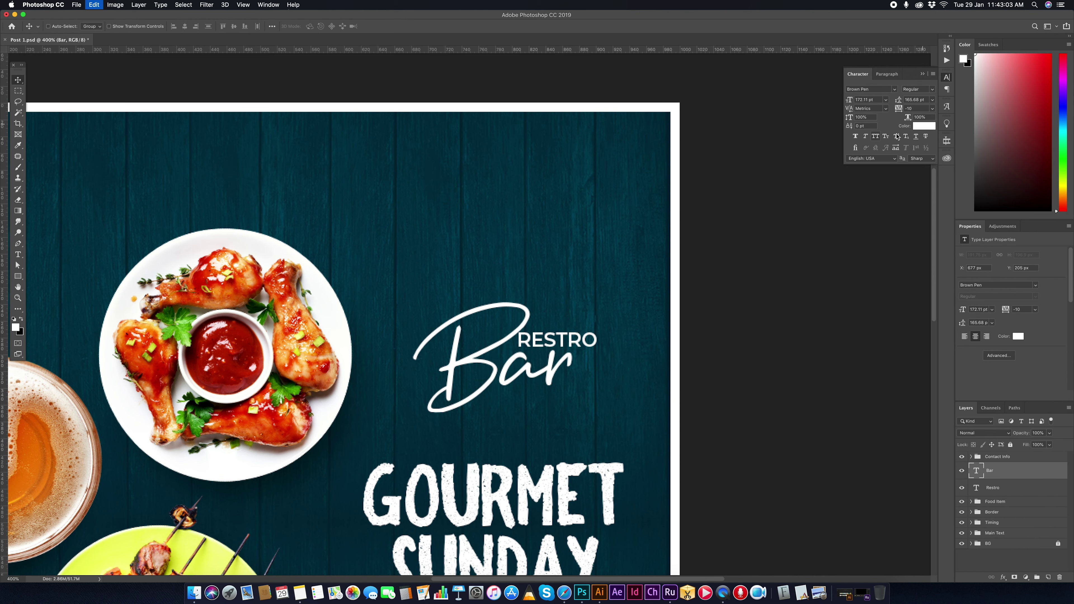
- Recolour Bar to yellow ffc600, sampled from the BRUNCH! headline
click(923, 126)
click(296, 435)
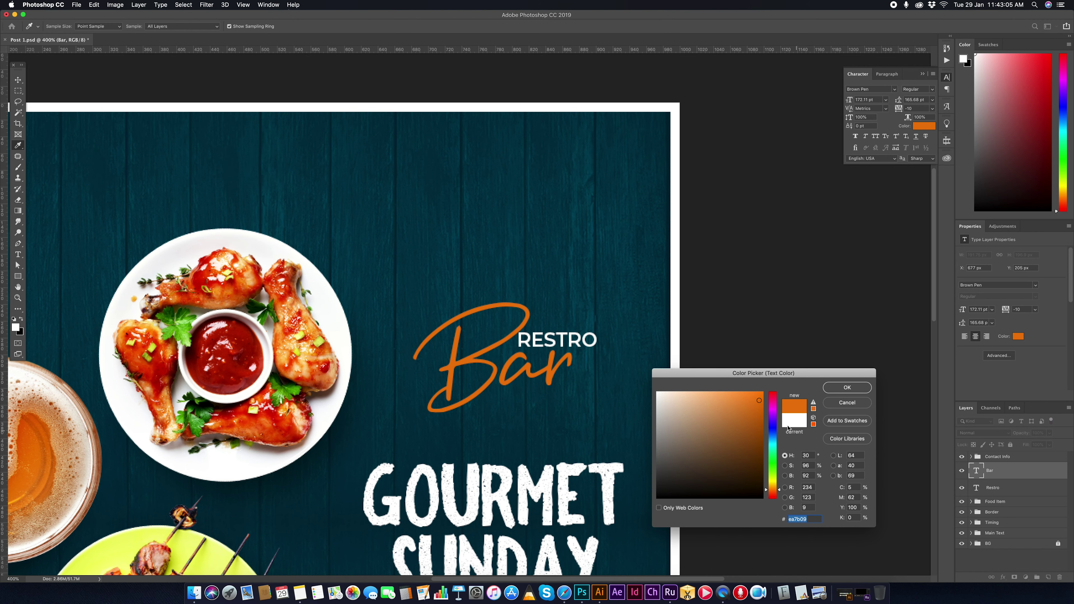
click(739, 415)
drag(770, 490, 771, 487)
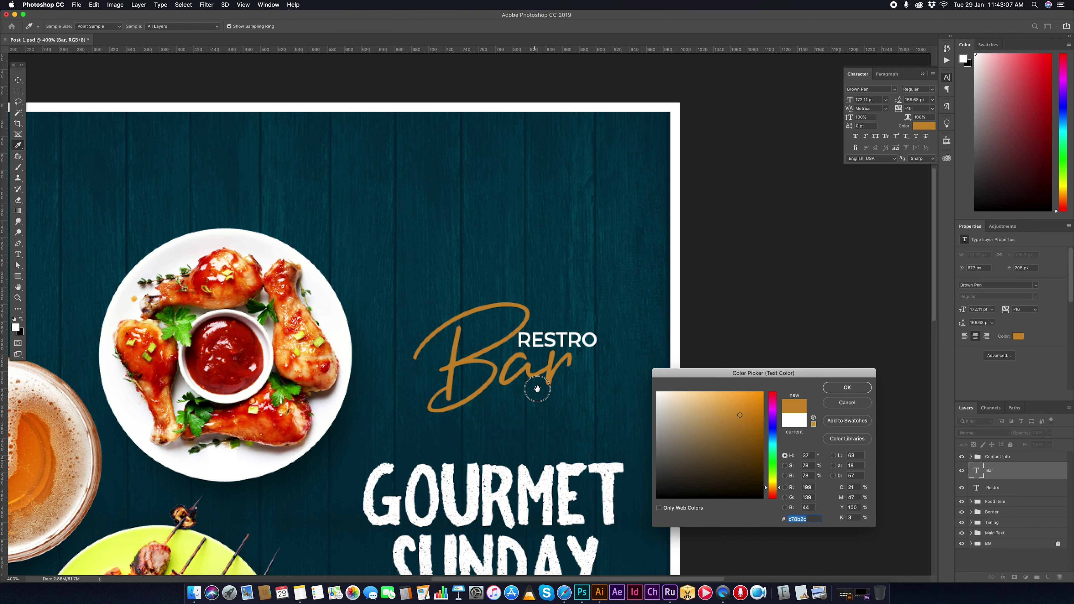
scroll(536, 423, down, 5)
click(527, 529)
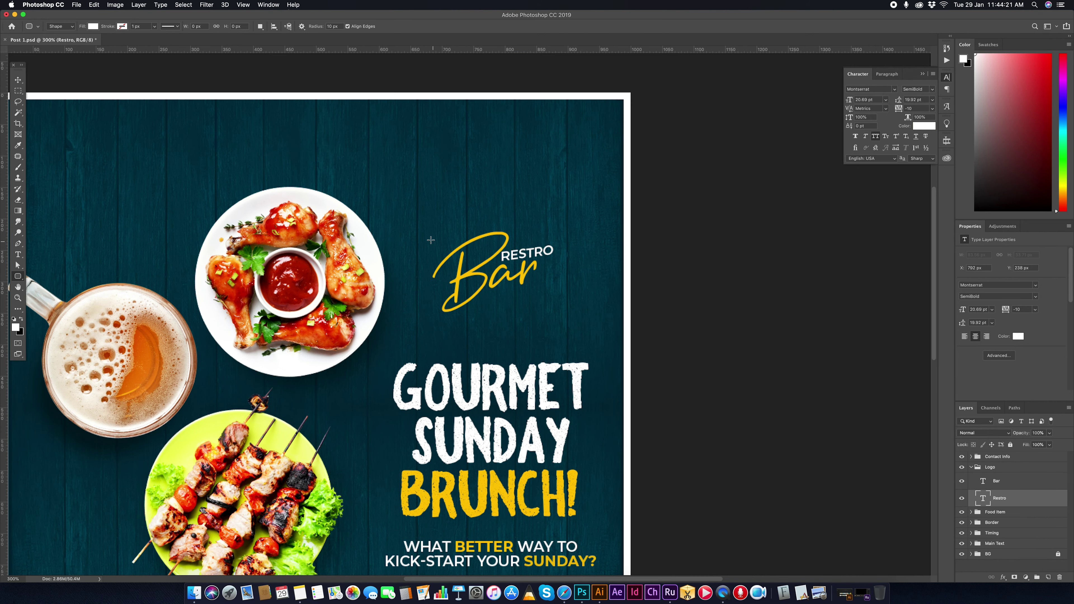
- Draw a rounded rectangle around the logo and skew its right side upward
drag(430, 240, 571, 319)
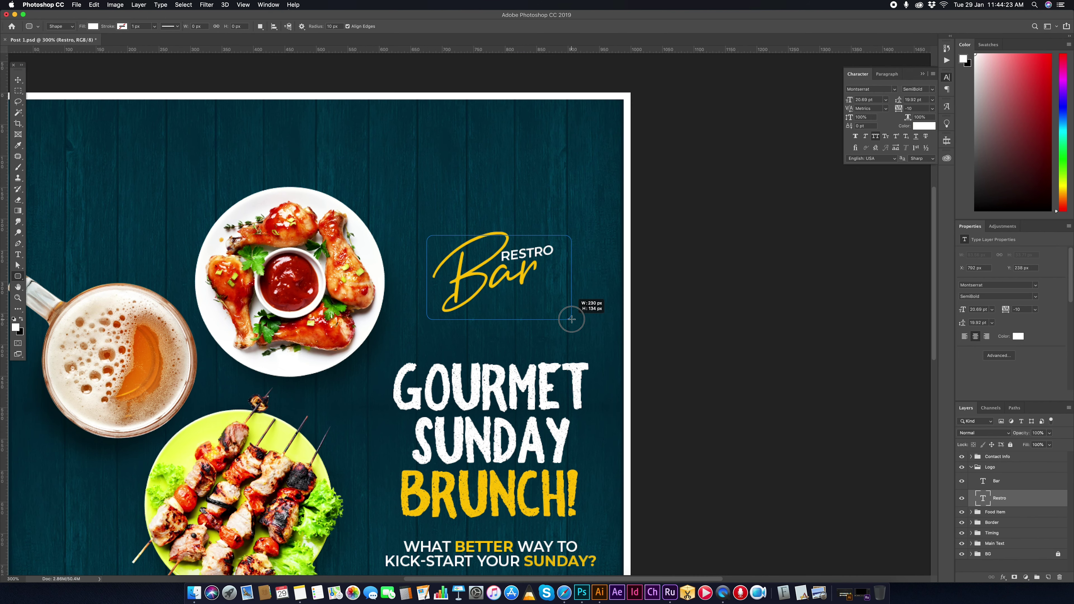
key(a)
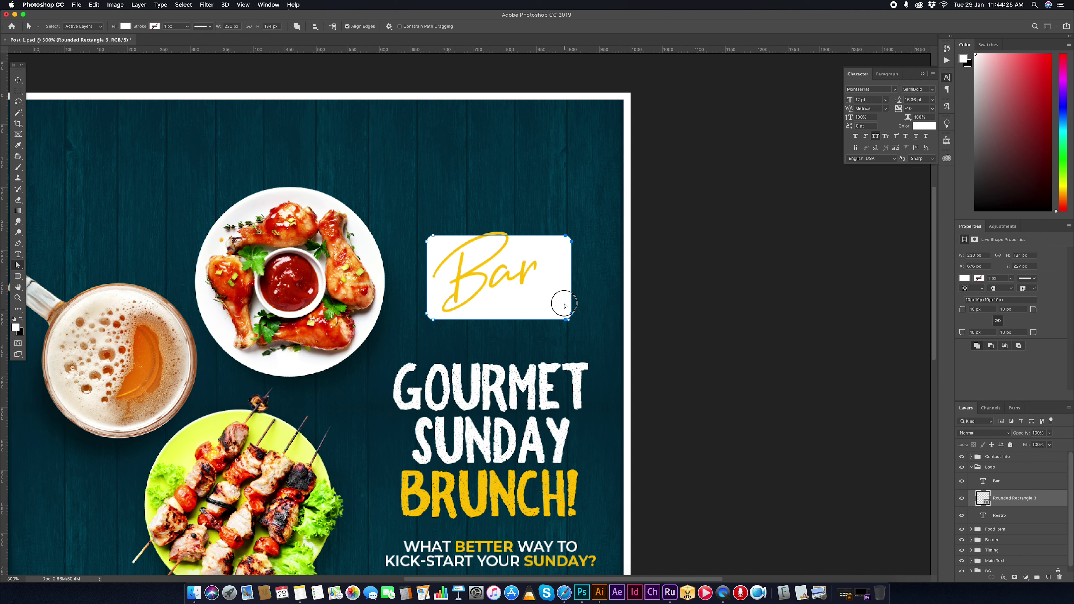
drag(564, 306, 595, 308)
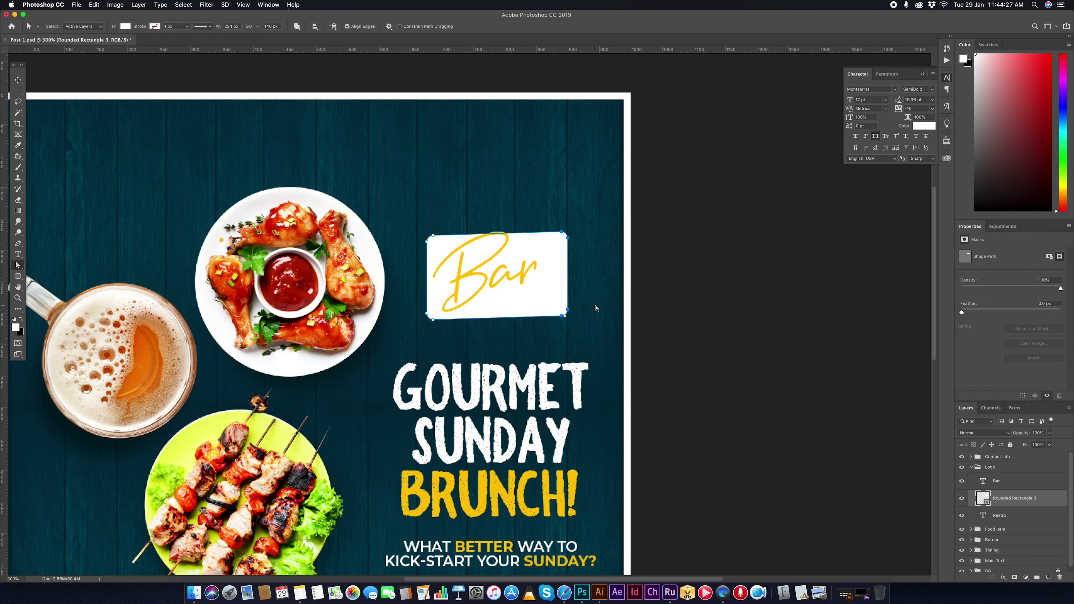
key(shift+Up)
key(shift+Up)
key(shift+Up)
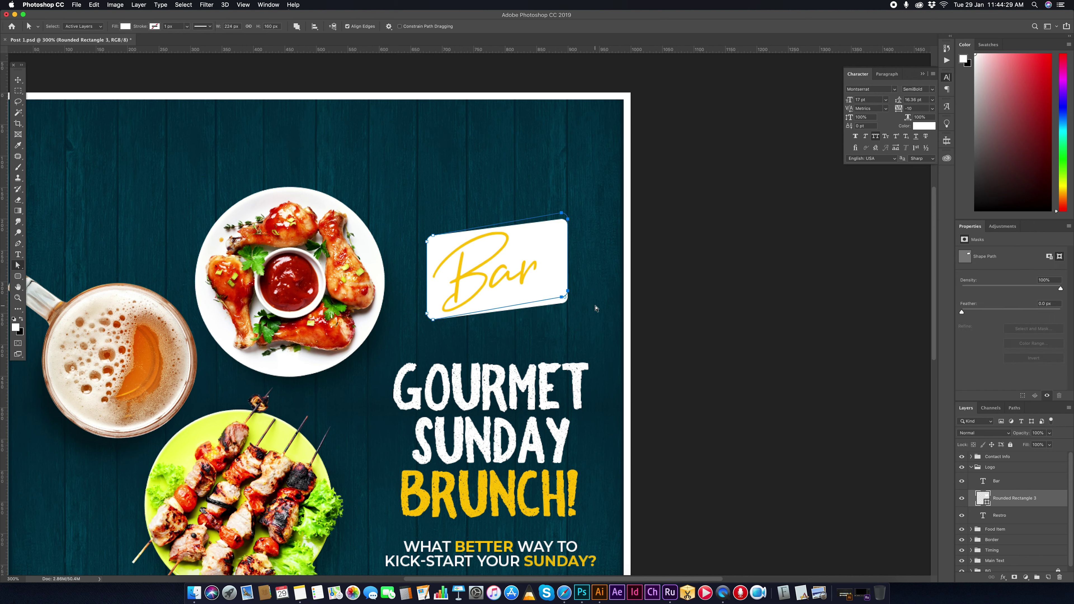
key(v)
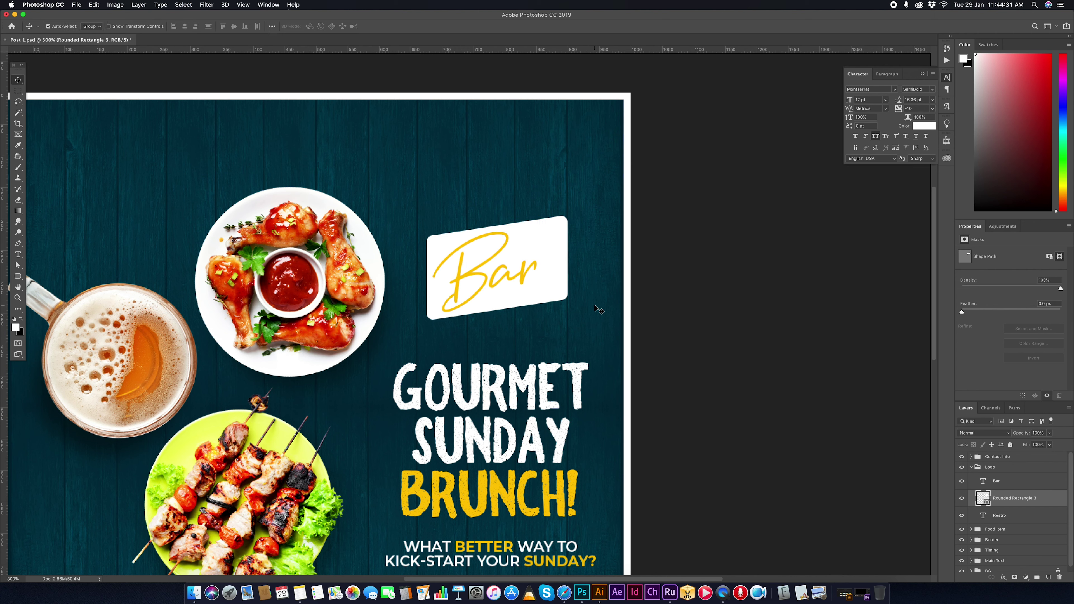
- Place the rectangle beneath the logo text and fill it dark teal
drag(986, 502, 987, 504)
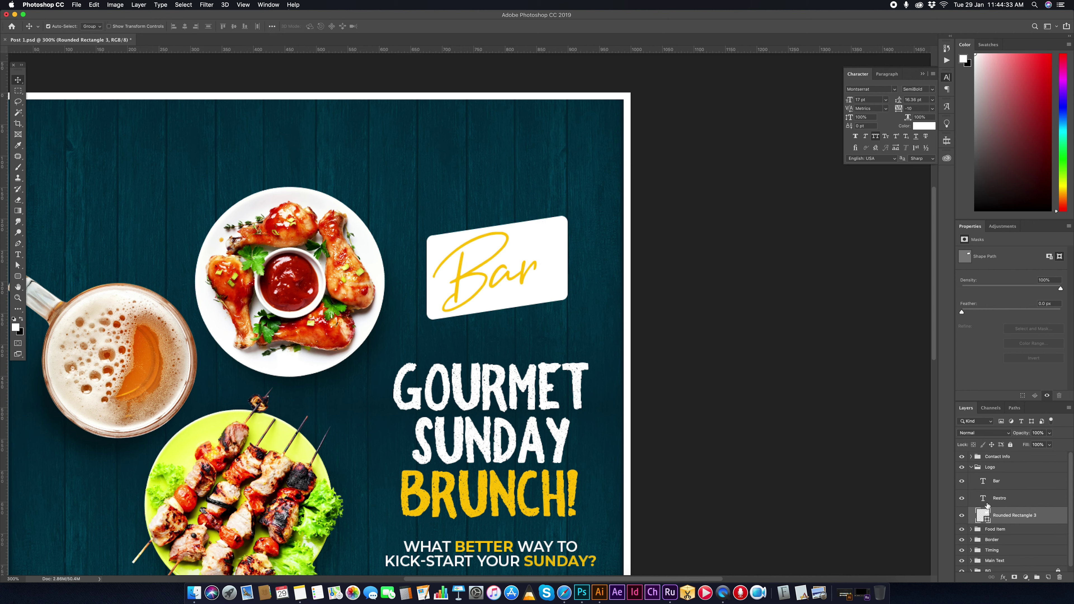
double_click(985, 519)
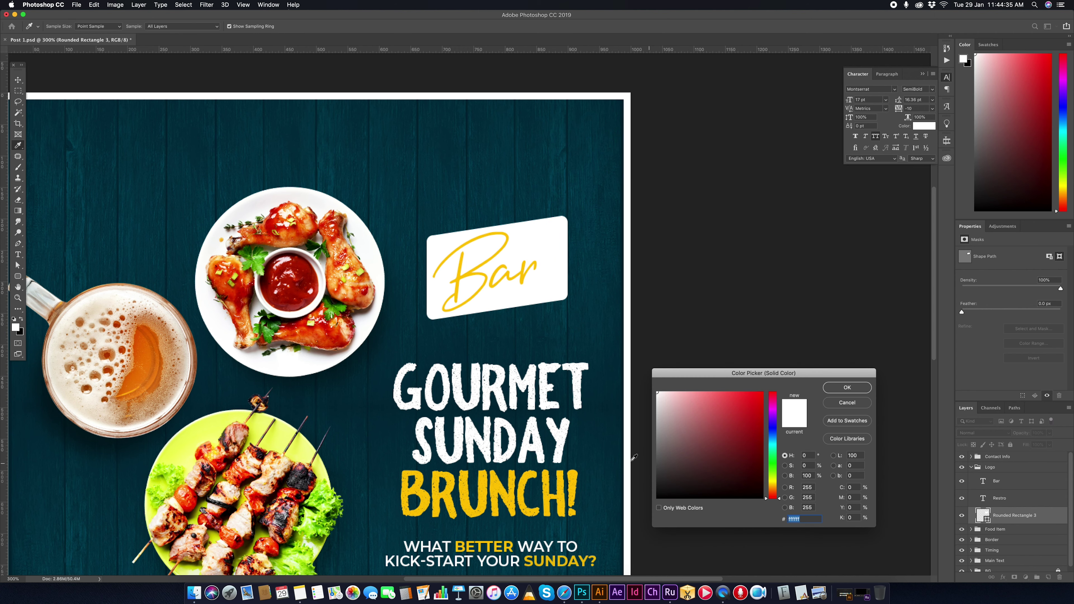
click(609, 445)
drag(739, 452, 784, 476)
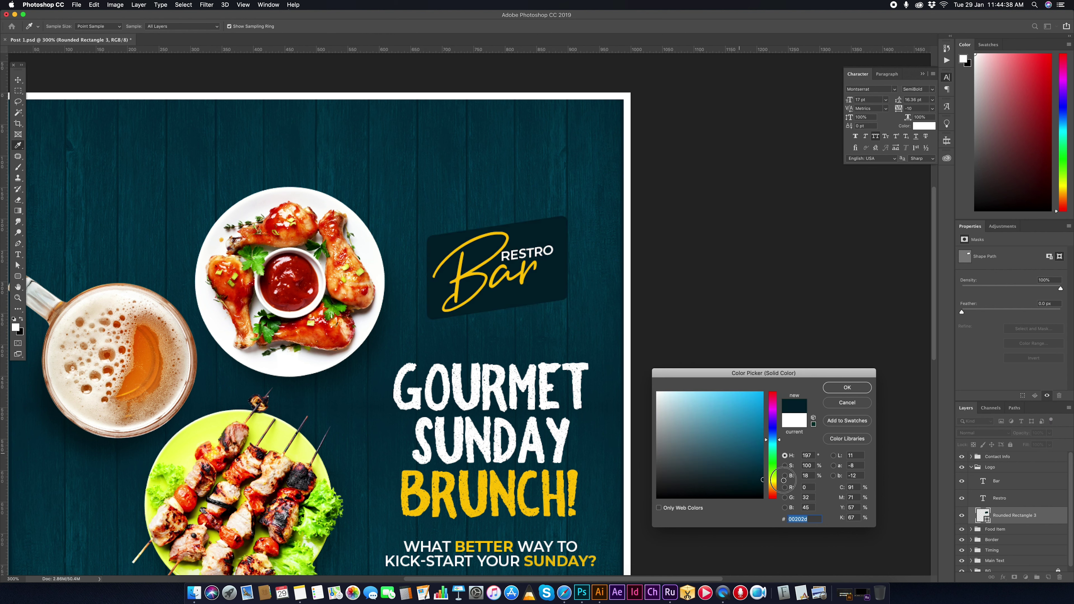
click(847, 387)
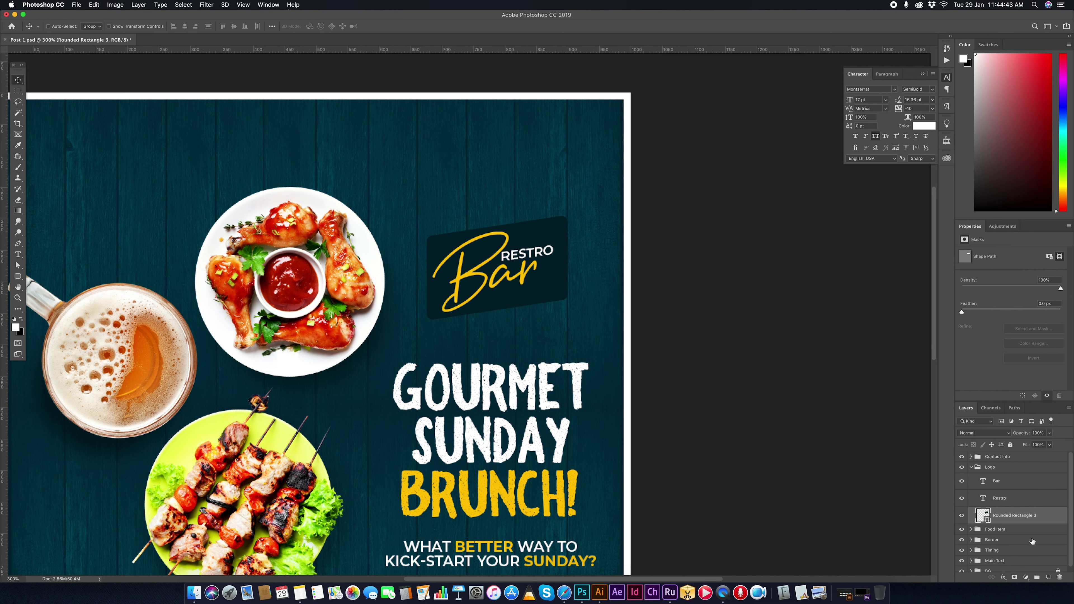
- Make a trial badge copy with no fill and a white outline, then discard it
key(super+j)
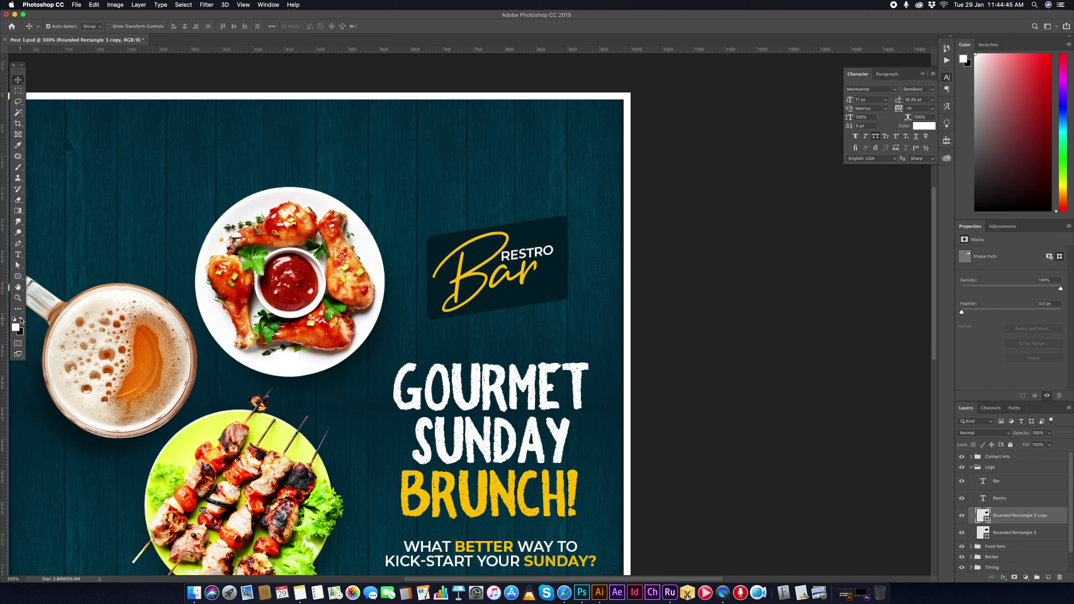
click(18, 276)
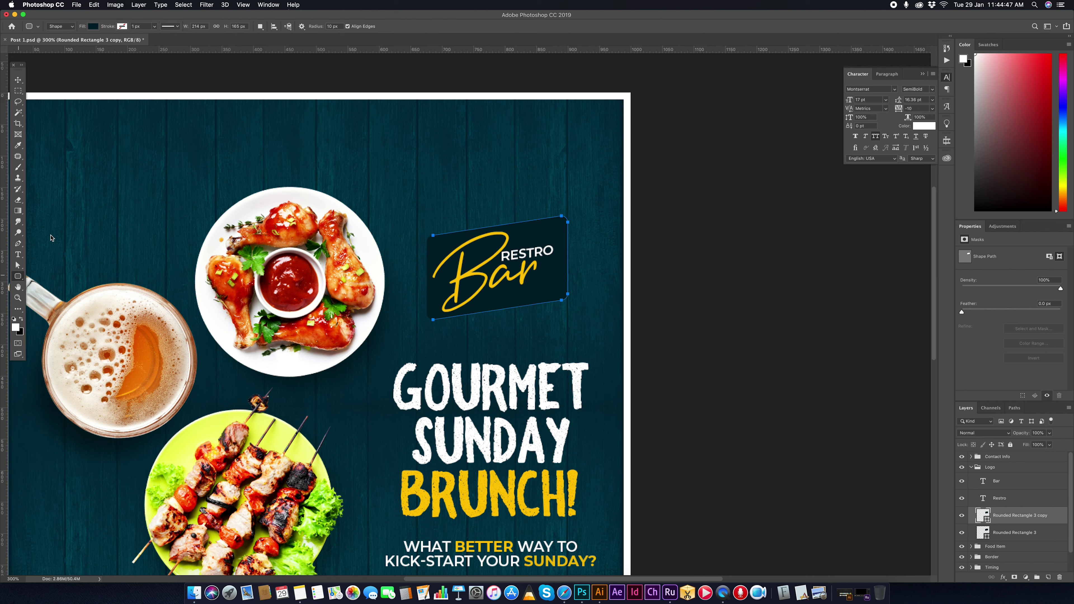
click(93, 26)
click(59, 44)
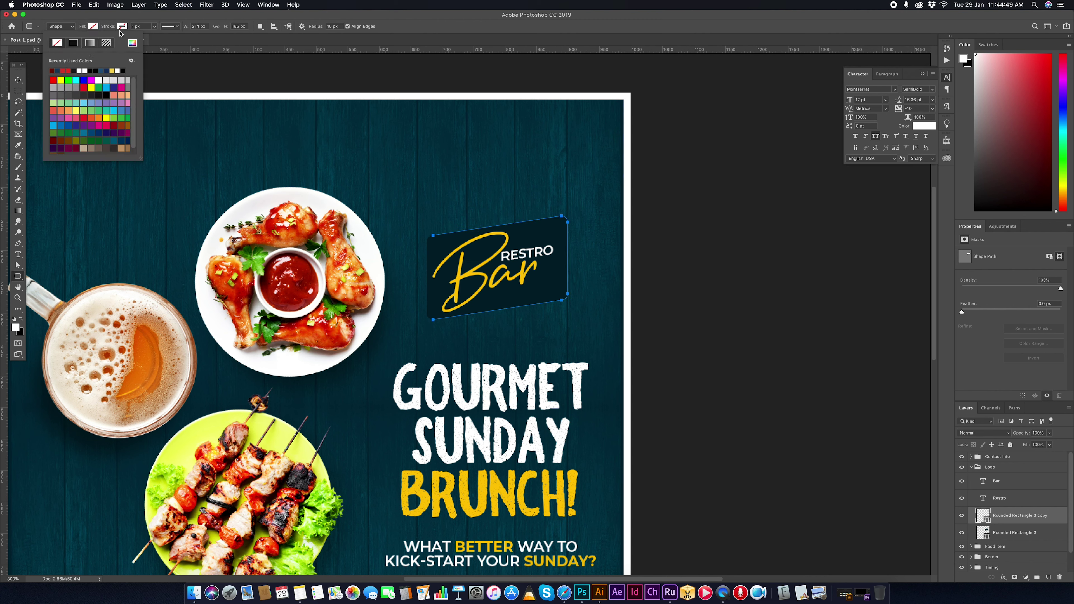
click(112, 70)
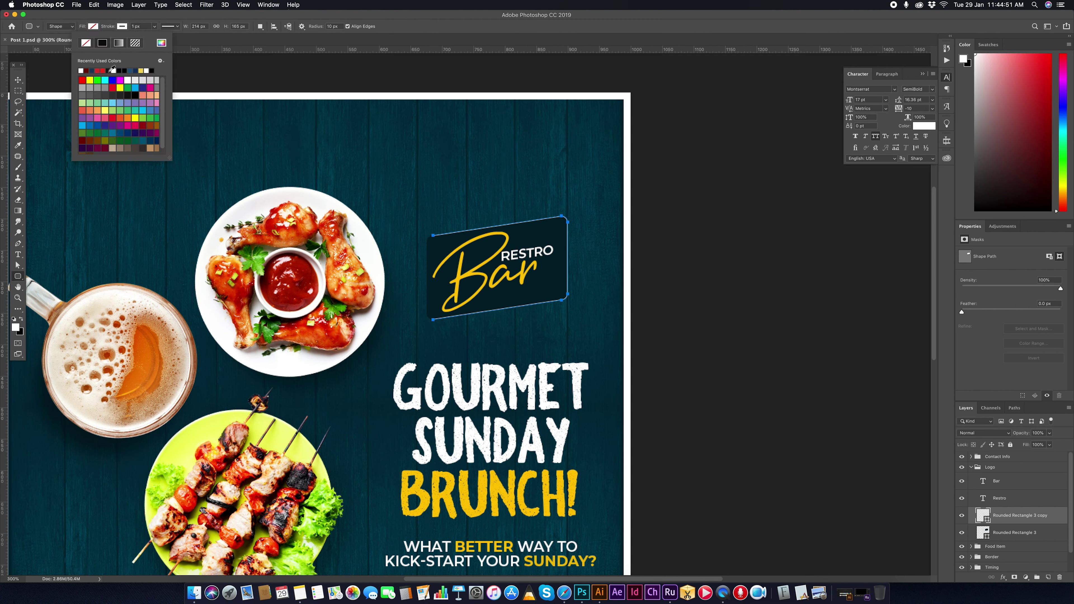
click(114, 70)
key(Delete)
- Duplicate the badge with no fill and a yellow stroke sampled from Bar
key(ctrl+j)
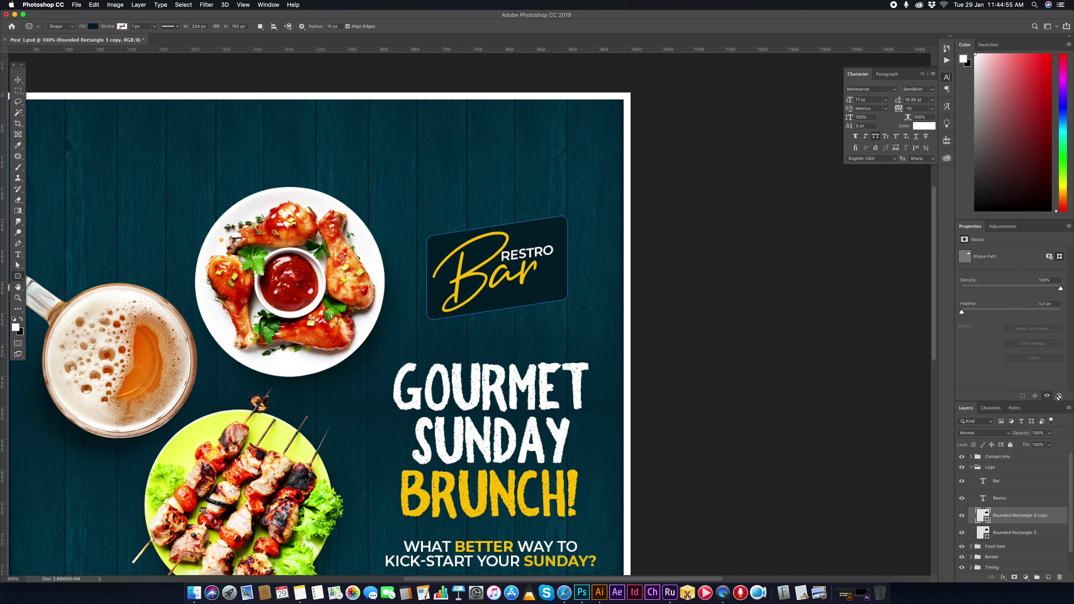
click(96, 26)
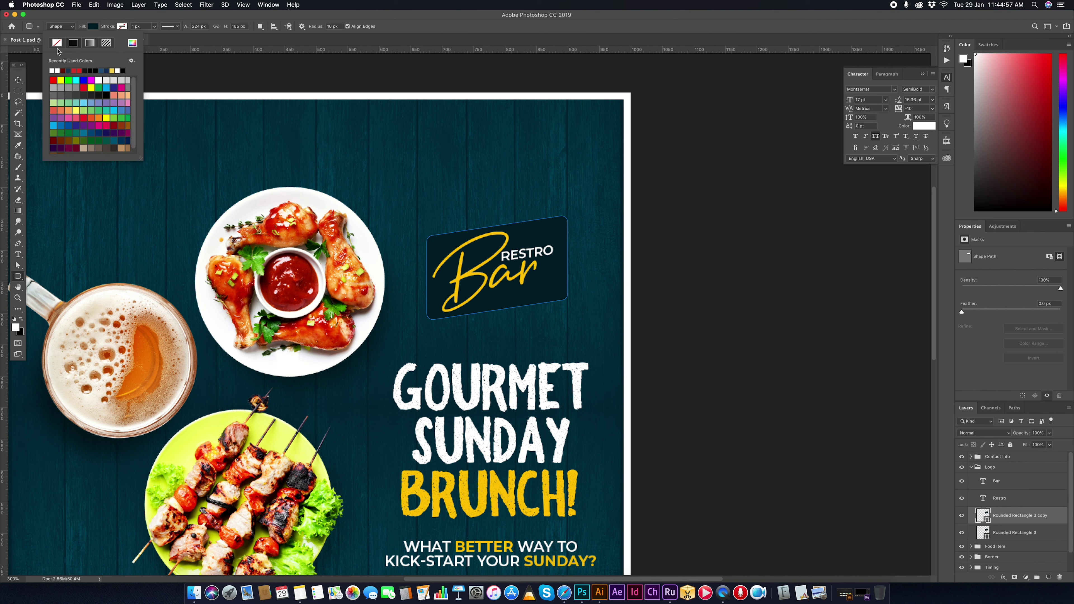
click(57, 43)
click(123, 27)
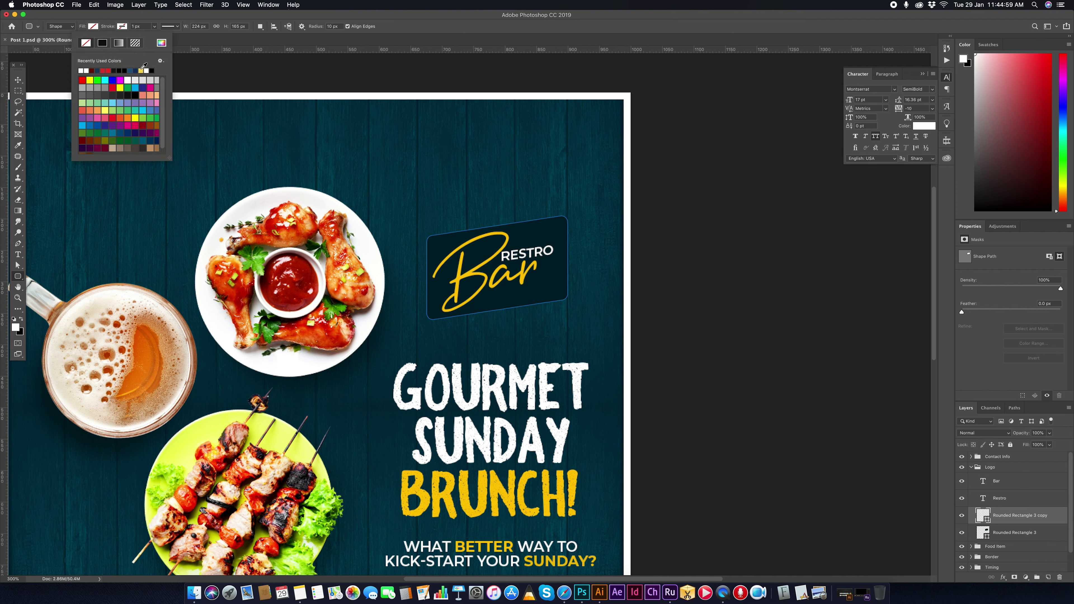
click(162, 43)
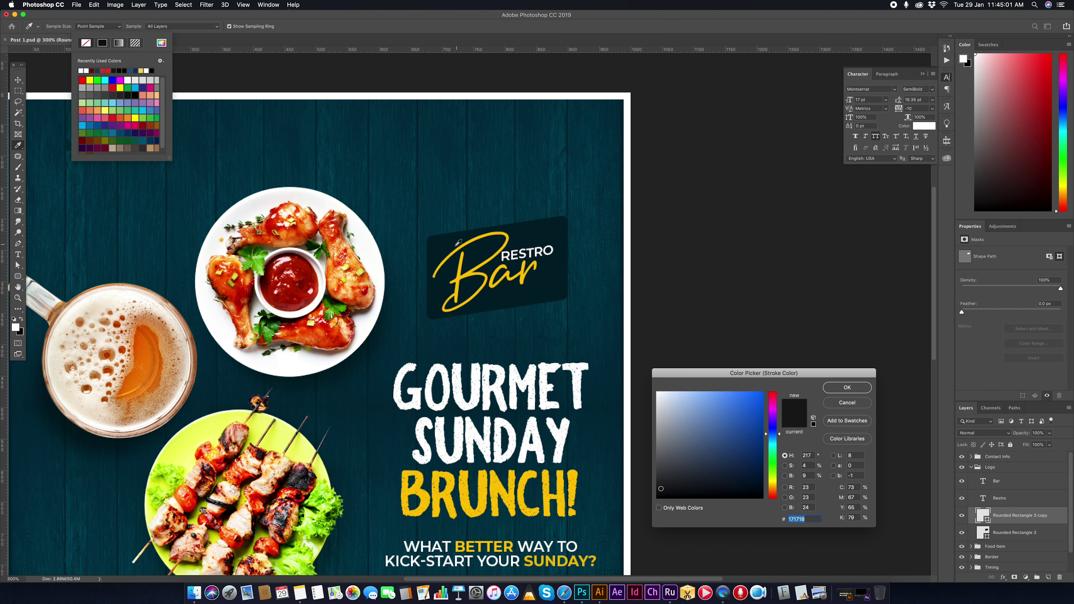
click(498, 290)
click(869, 388)
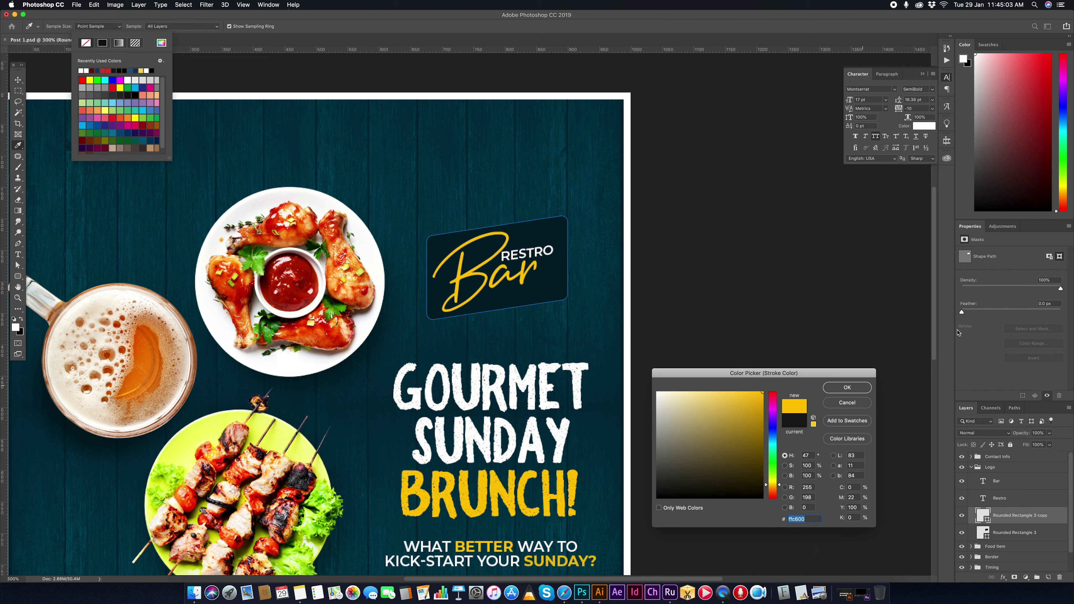
- Make the copy's stroke dashed at 2 px
click(170, 26)
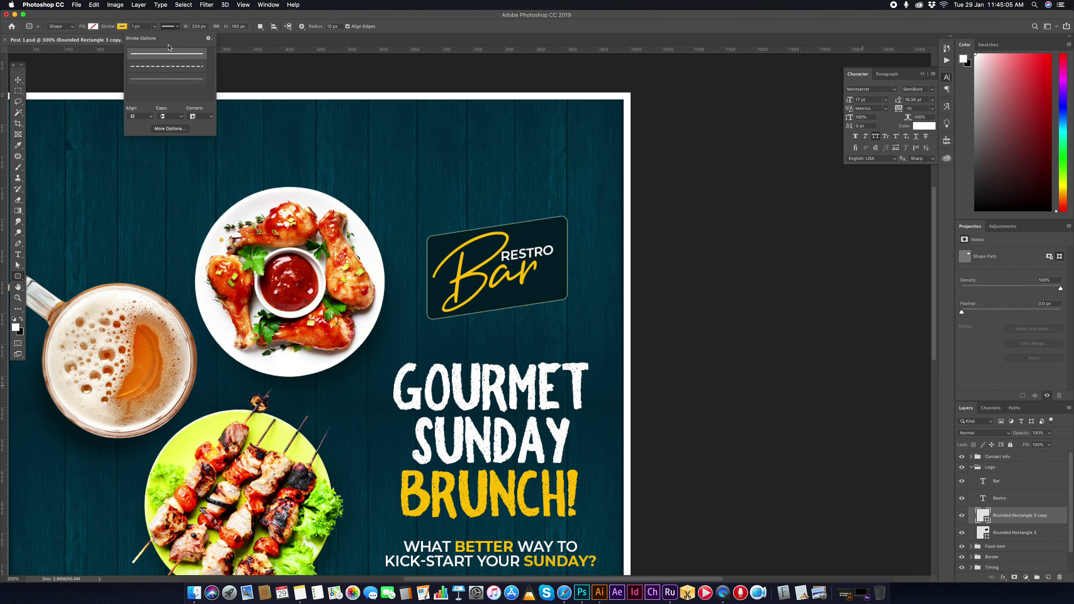
click(164, 67)
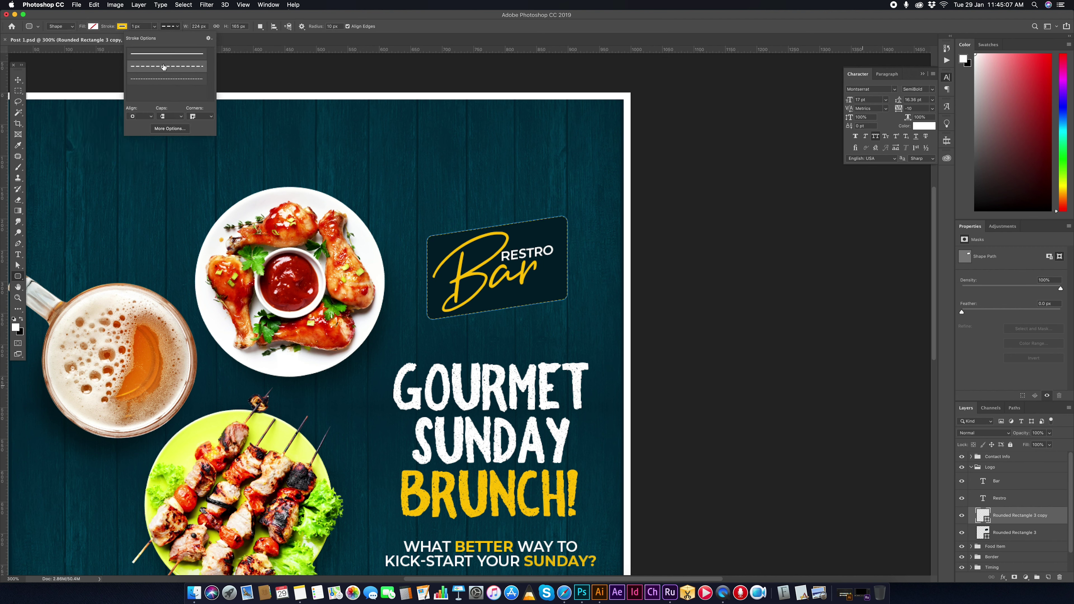
click(140, 26)
key(Tab)
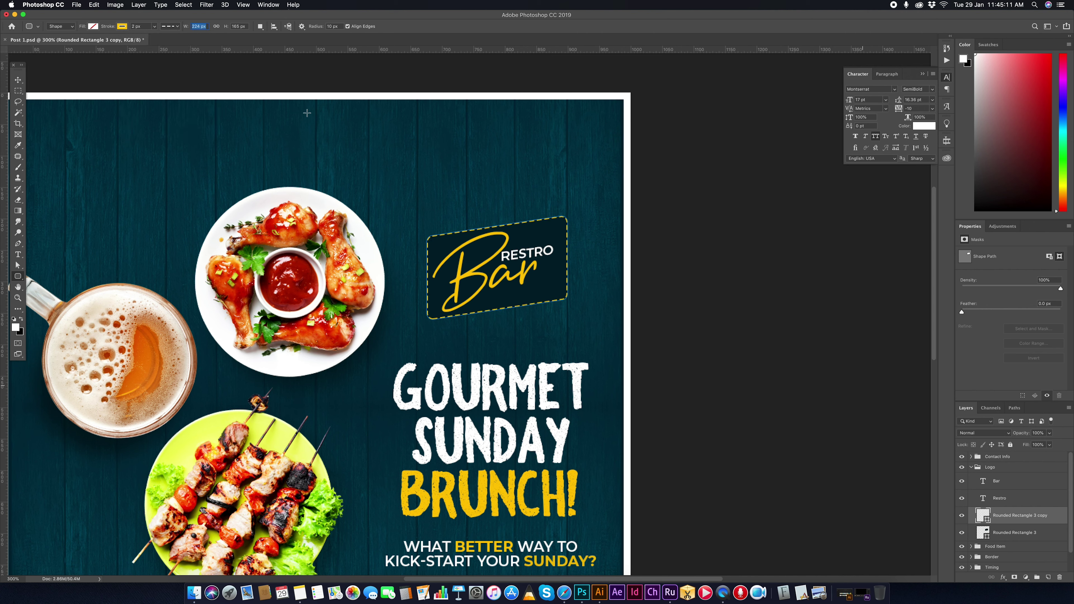
click(20, 82)
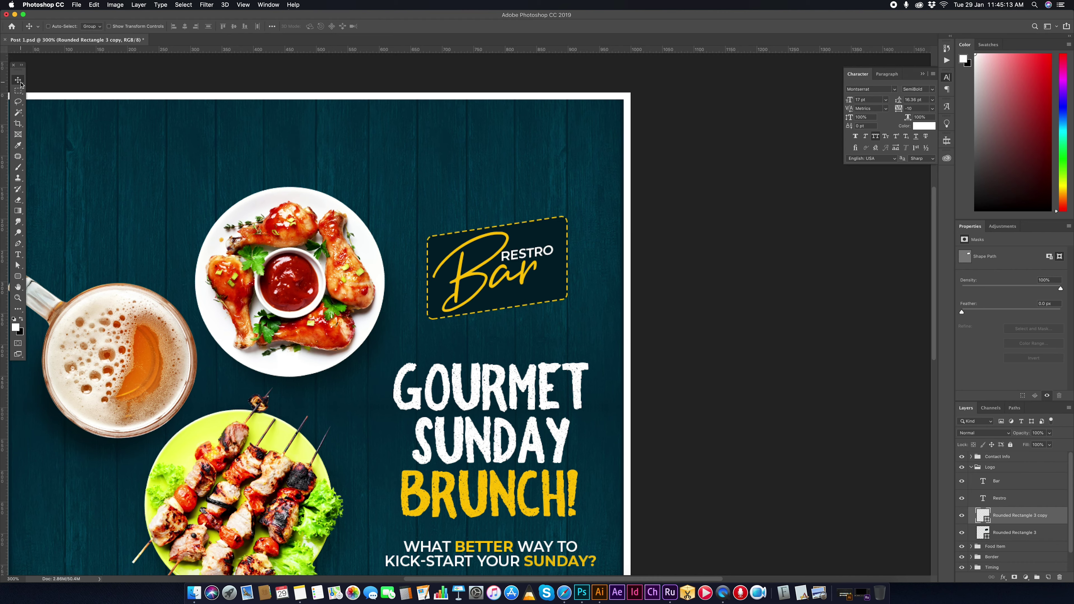
- Shrink the dashed rectangle slightly so it sits inside the badge edge
key(ctrl+plus)
key(ctrl+t)
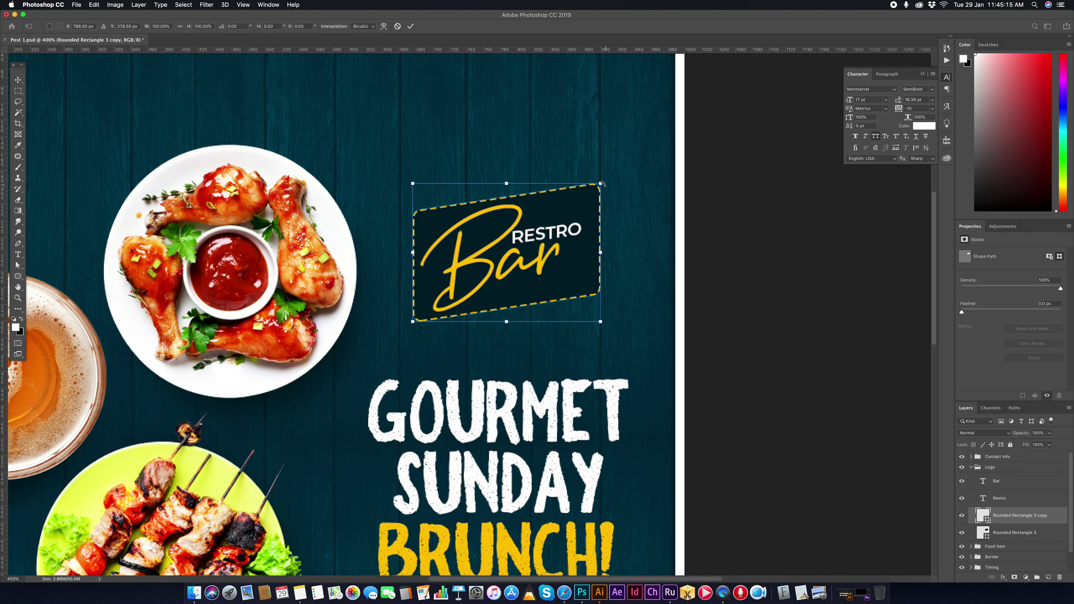
drag(601, 184, 595, 188)
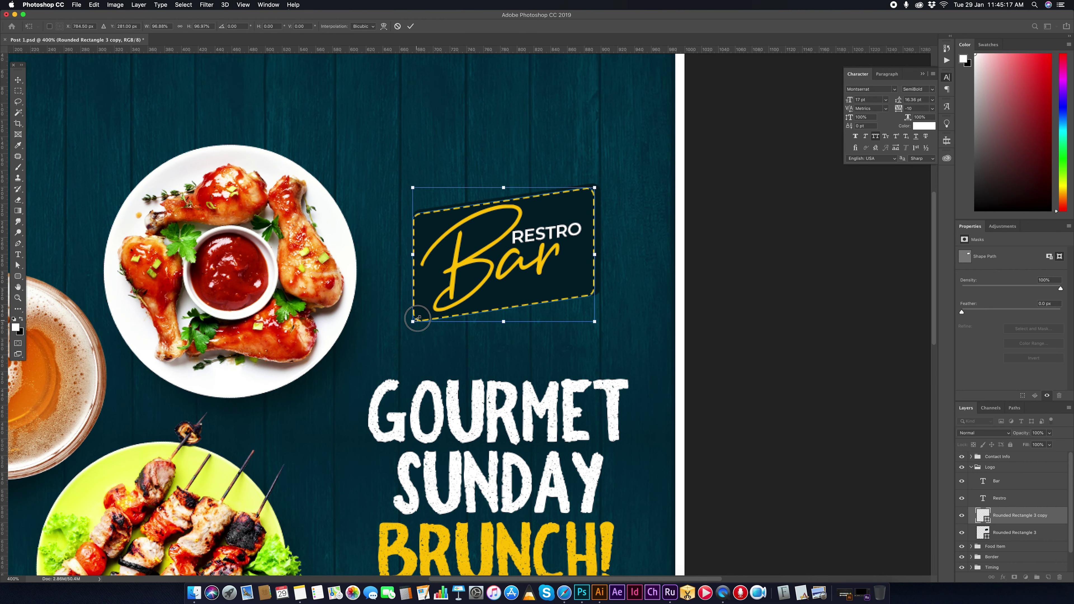
drag(417, 318, 421, 315)
key(Return)
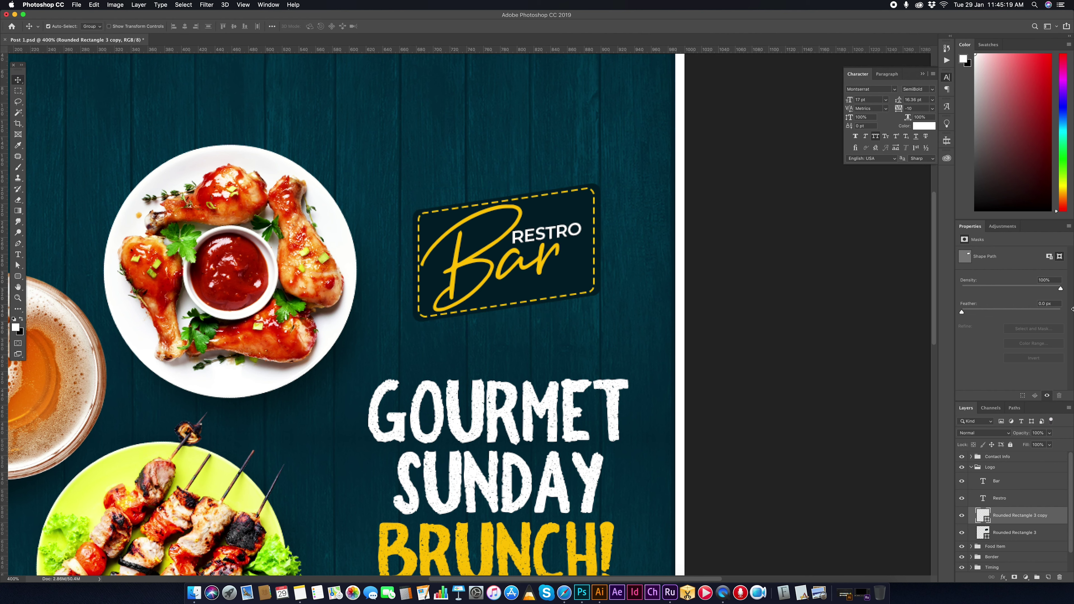
- Thin the dashed stroke to 1 px and reselect the original badge layer
click(18, 276)
double_click(136, 26)
text(1)
key(Tab)
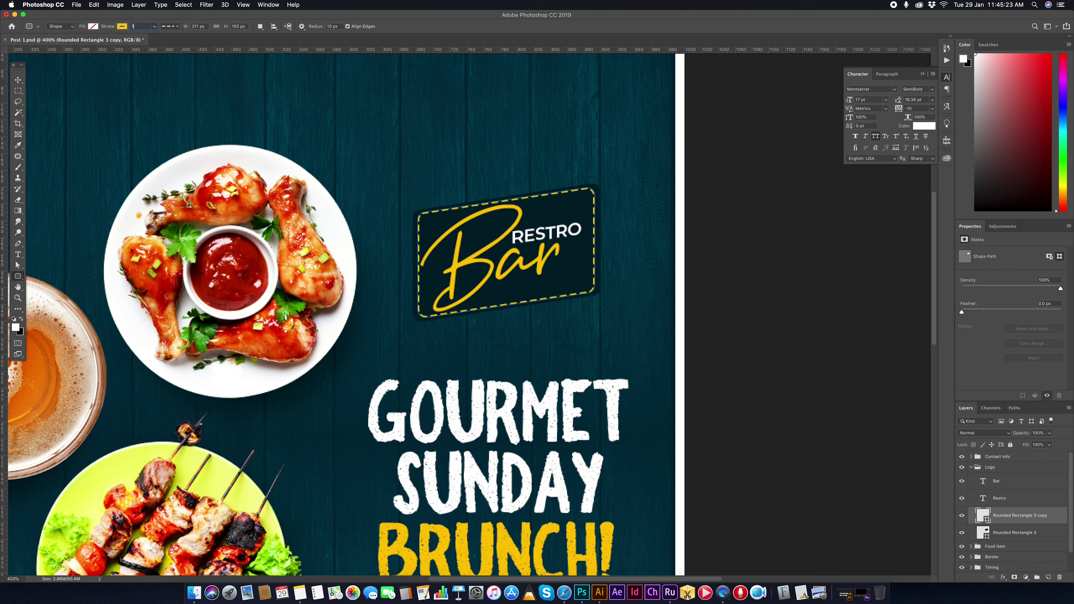
click(17, 80)
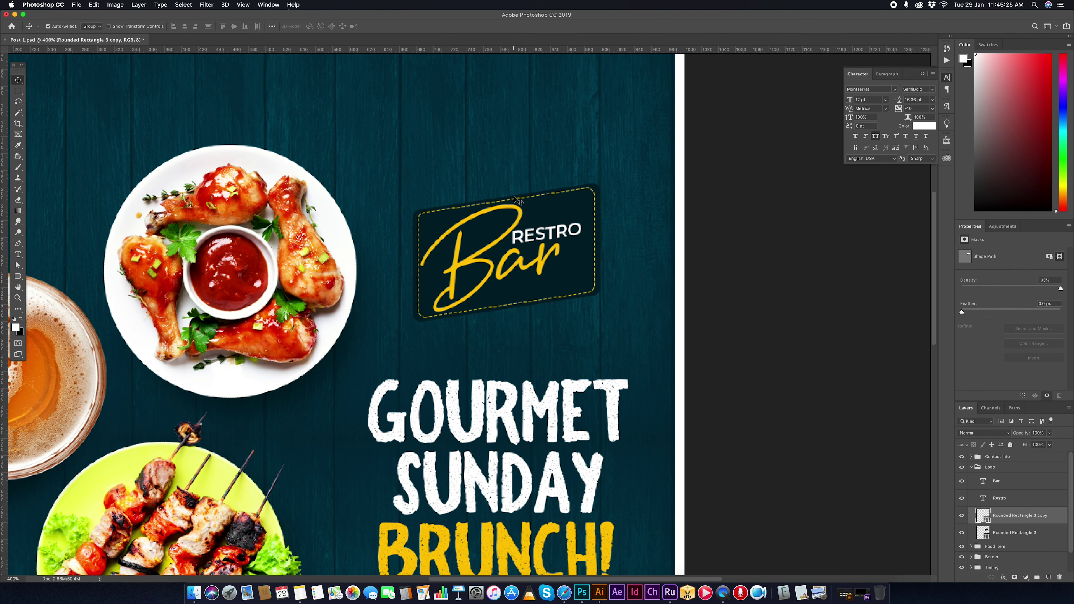
click(1012, 533)
- Set the badge's Stroke layer style to 4 px in Bar's yellow ffc600
click(1003, 576)
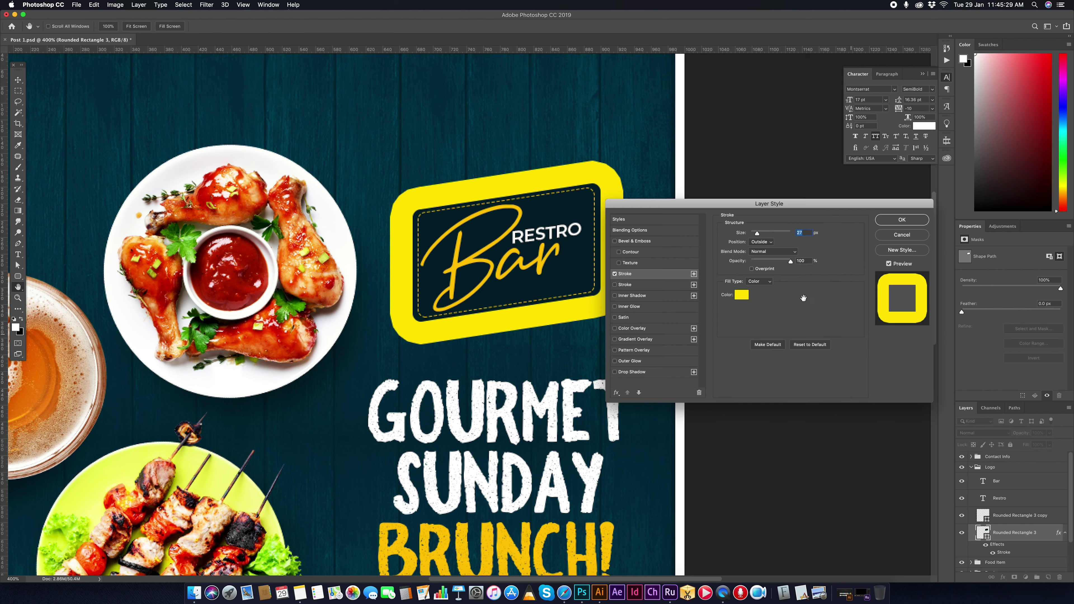
drag(757, 234, 751, 233)
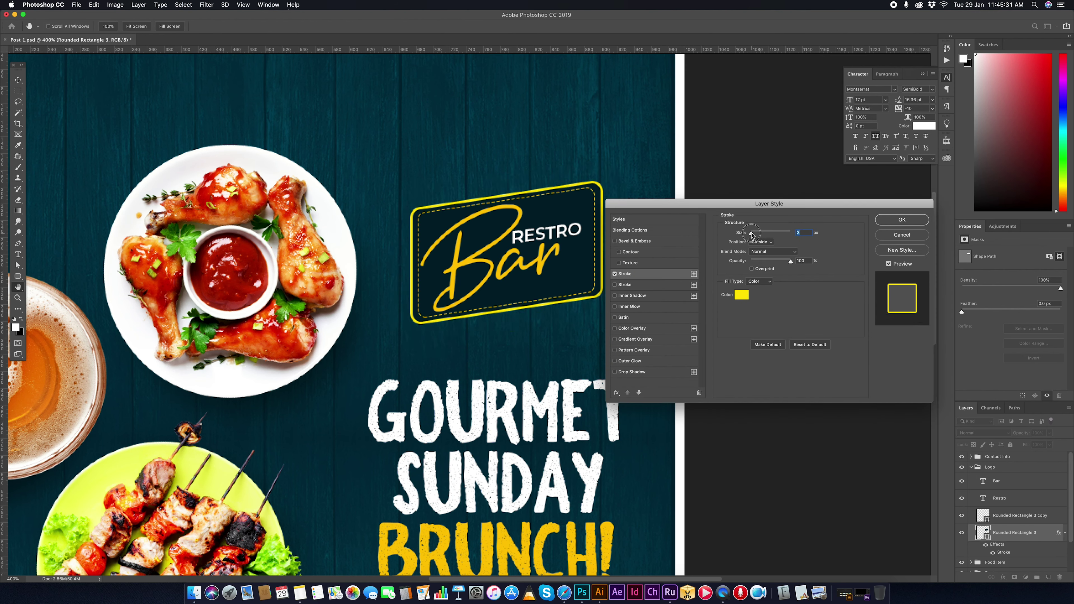
click(489, 250)
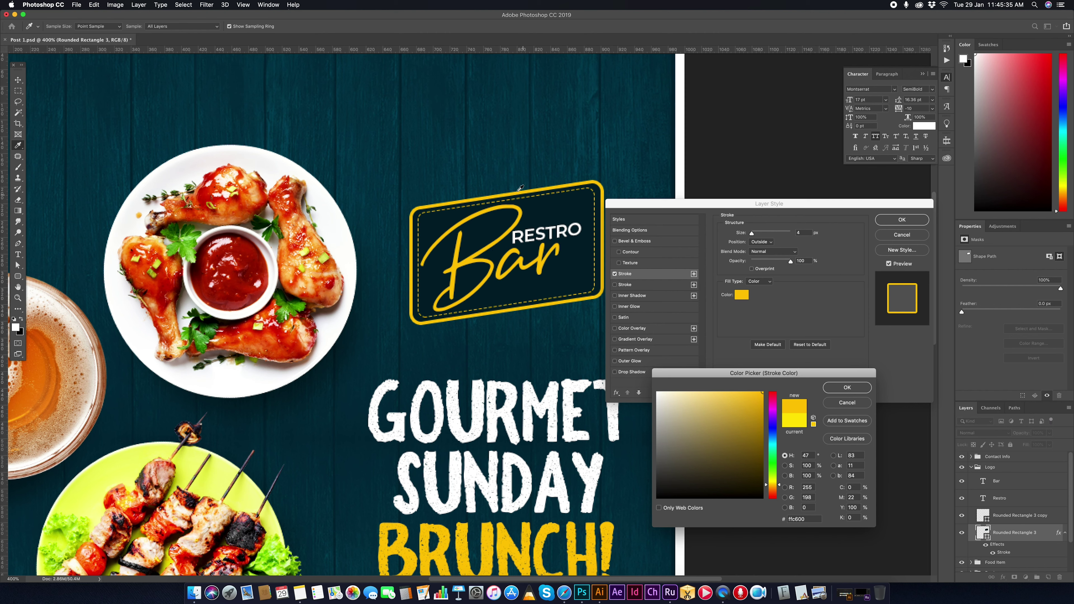
click(656, 392)
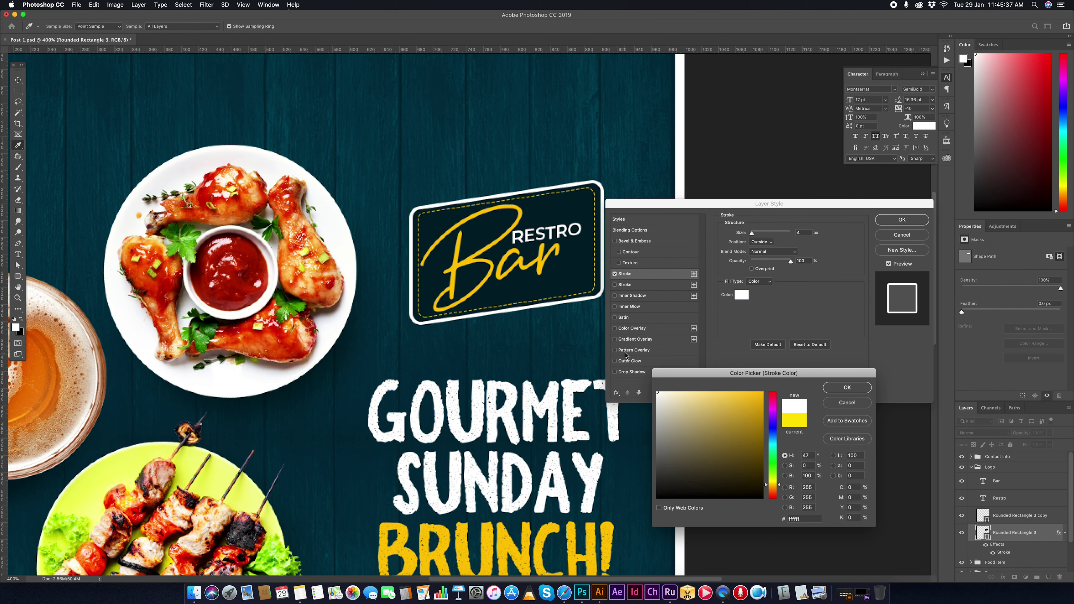
click(540, 263)
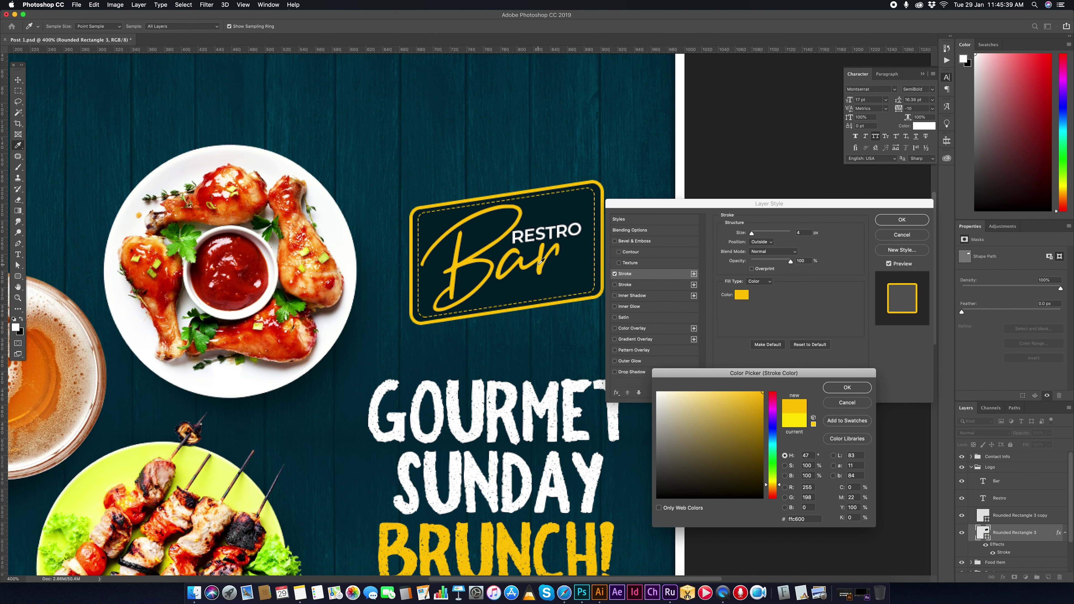
key(Return)
key(Return)
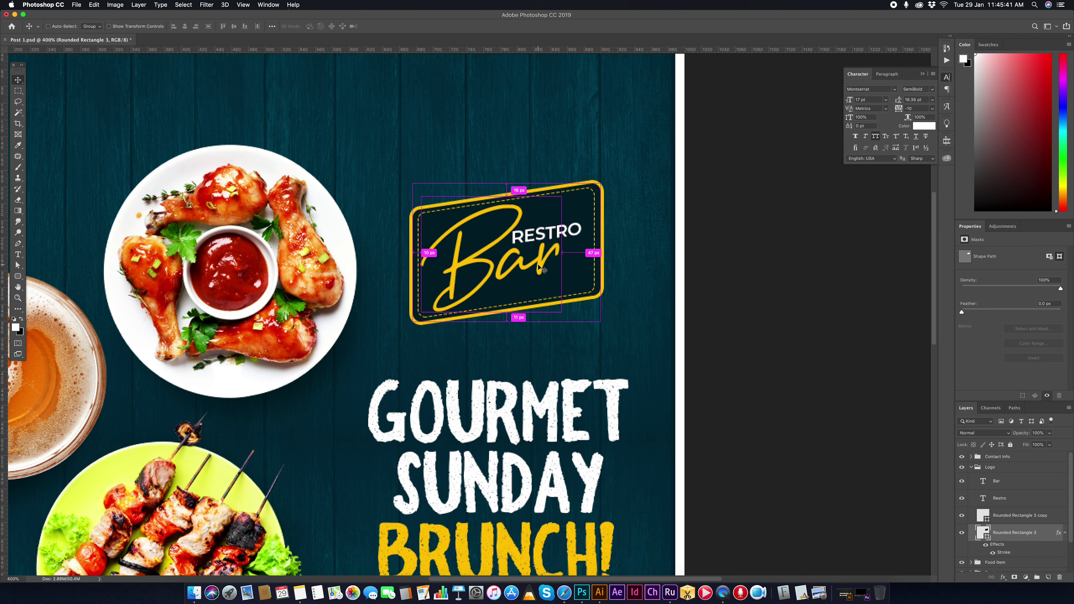
key(ctrl+minus)
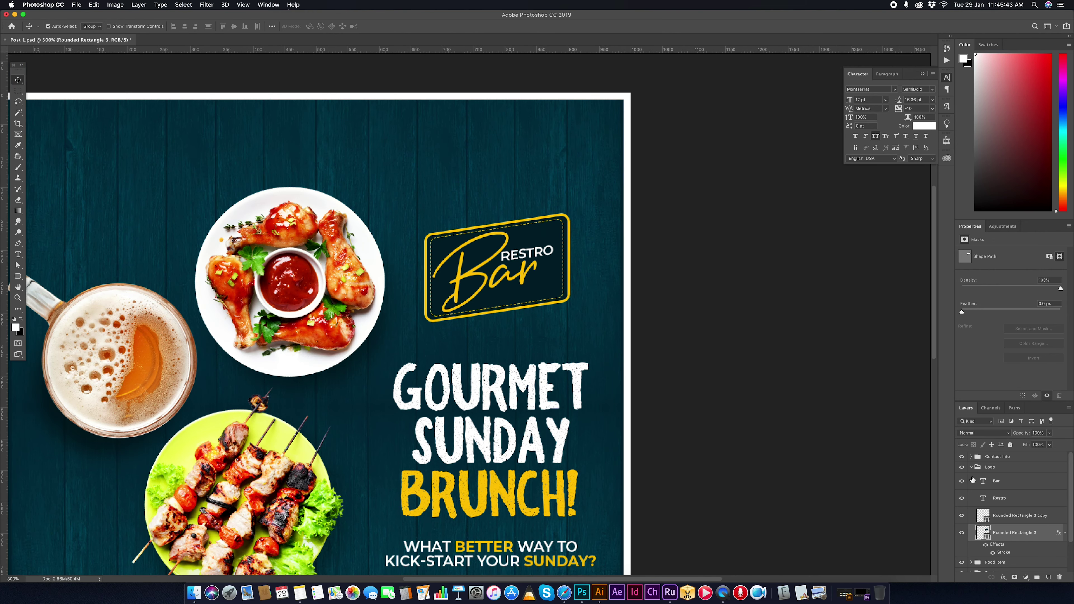
- Shrink the whole Logo group slightly from its top edge
click(970, 467)
key(ctrl+t)
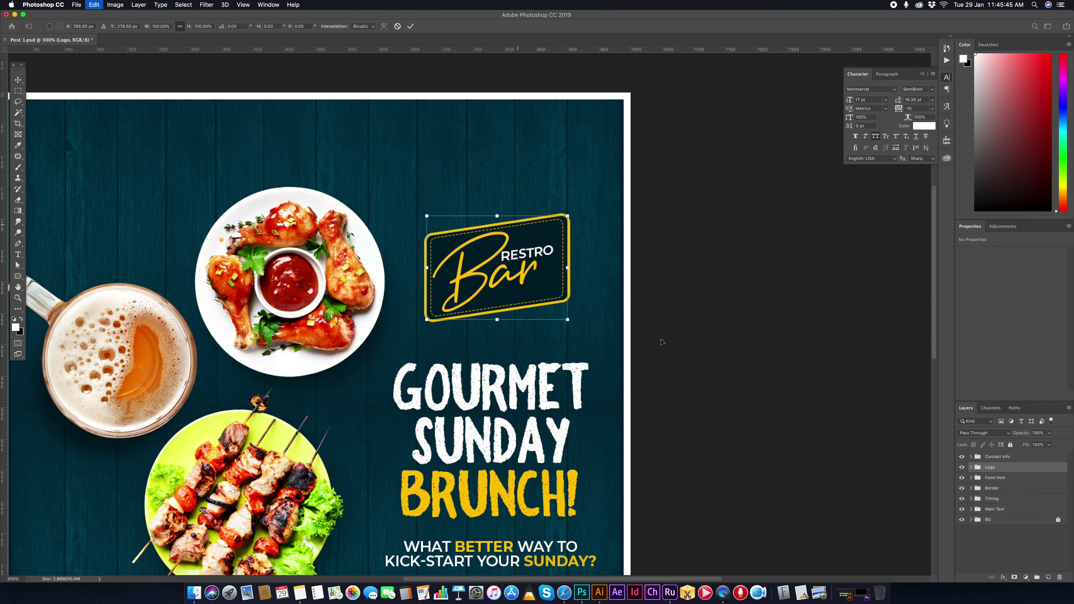
drag(496, 215, 496, 221)
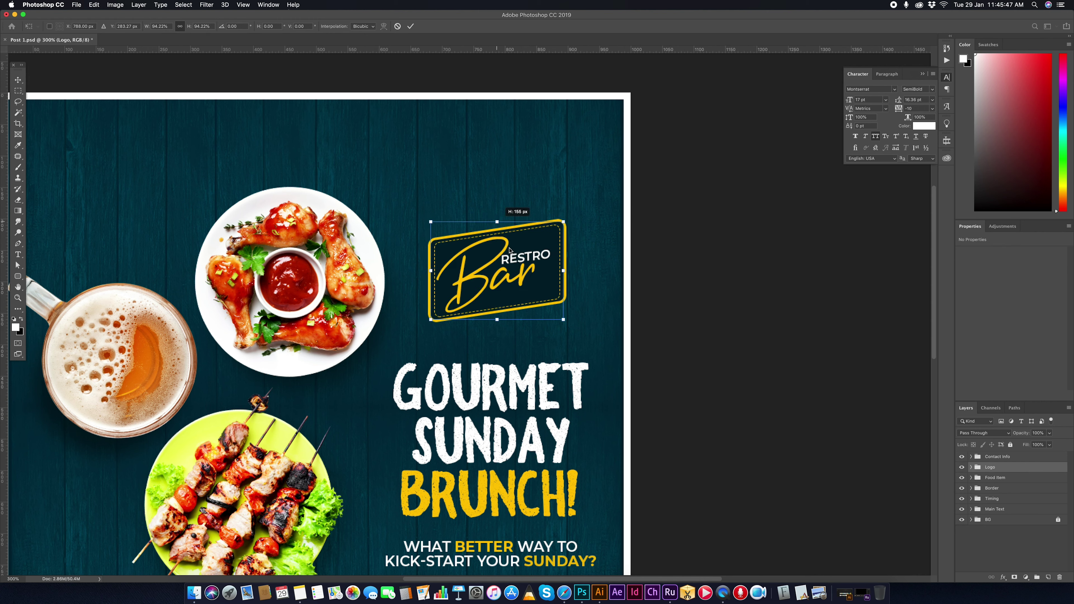
key(Return)
- Give the logo a drop shadow at a 100° angle with 8 px size
click(1003, 577)
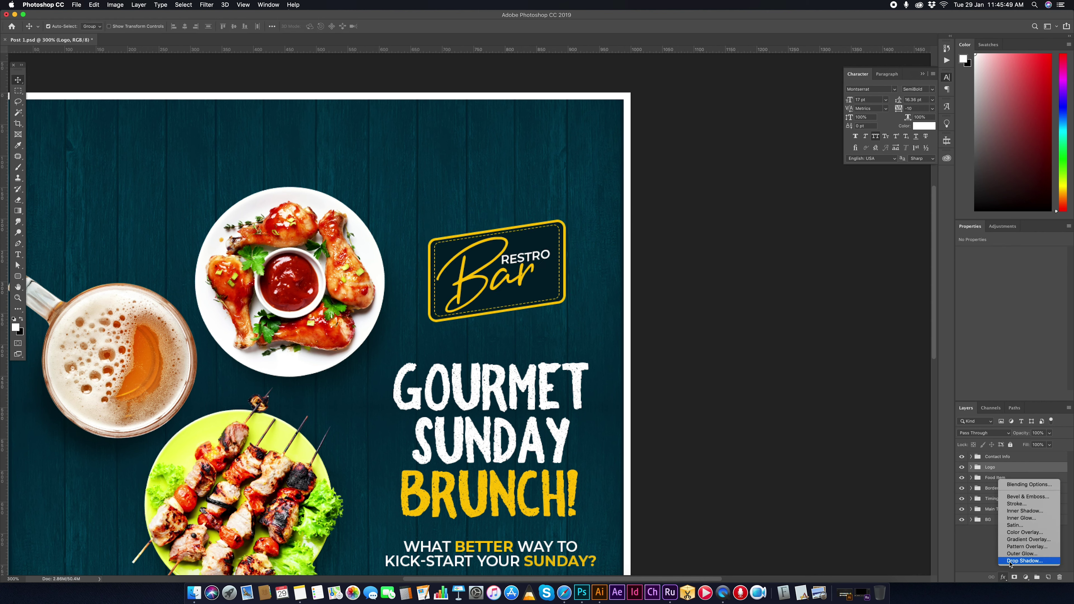
click(1023, 560)
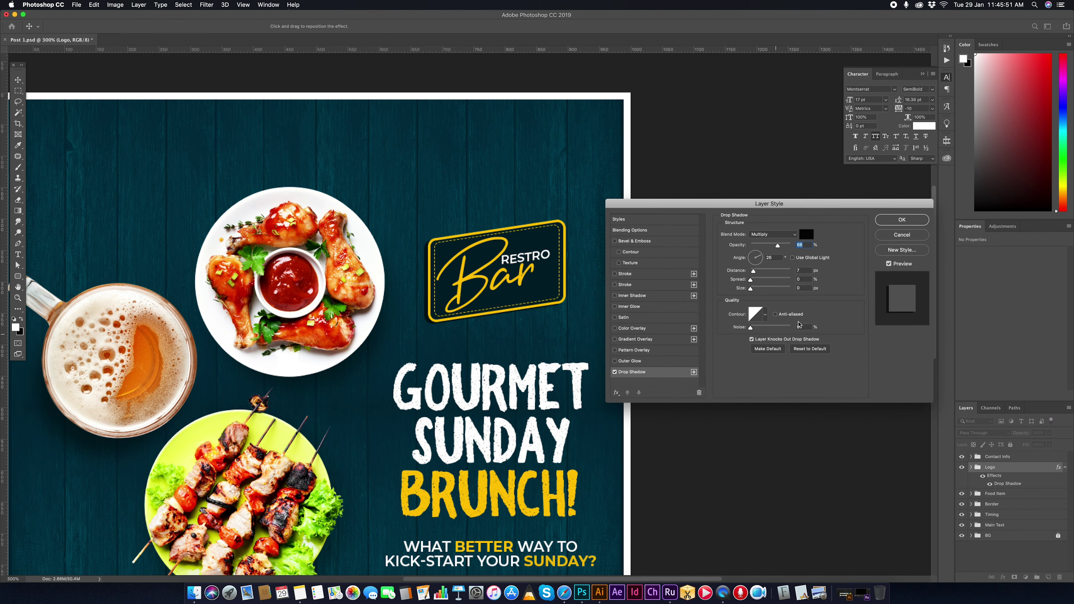
drag(754, 263, 767, 249)
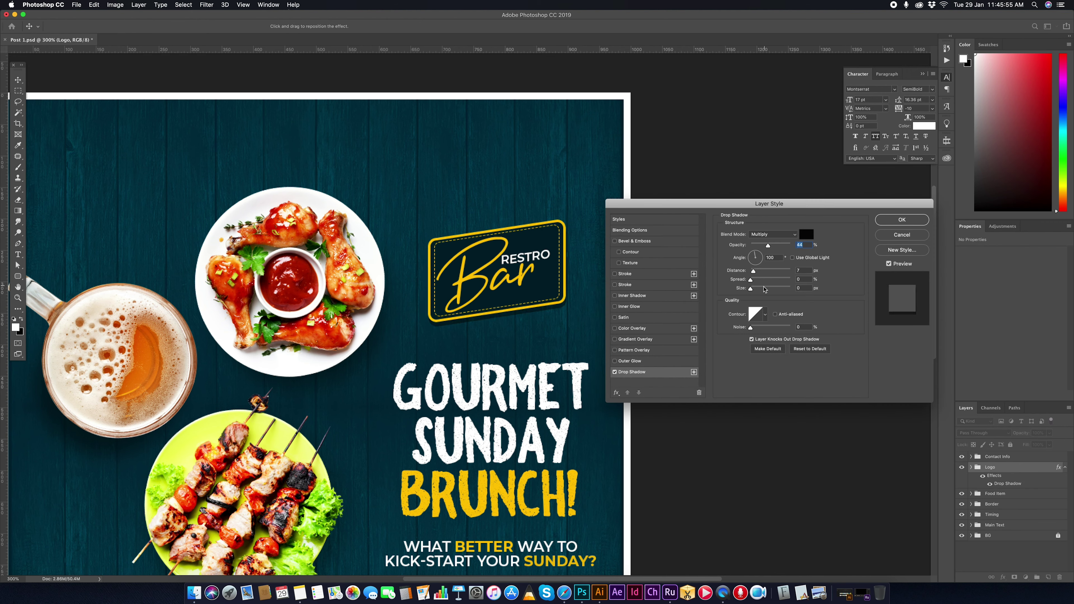
drag(750, 288, 754, 288)
click(901, 220)
- Nudge the Restro Bar badge slightly down, collapse its effects list, and save Post 1.psd
key(super+minus)
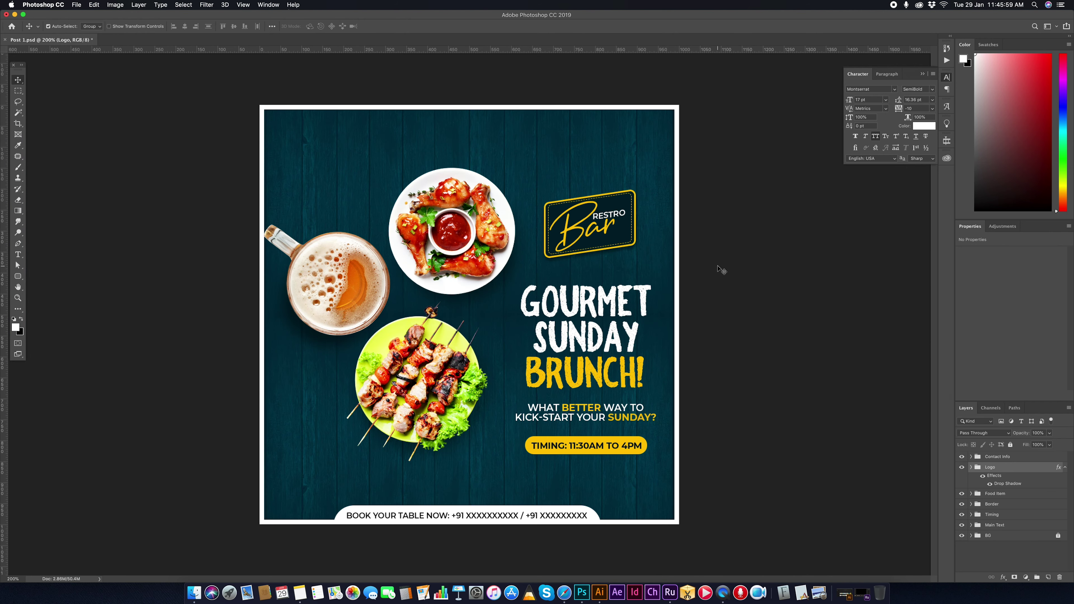
drag(574, 238, 574, 241)
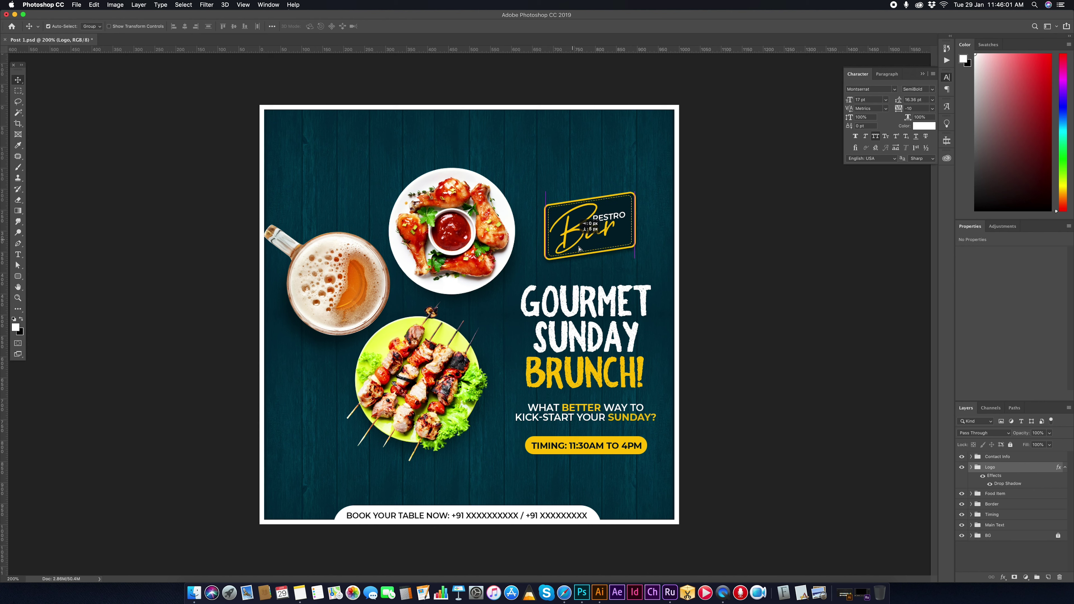
click(1065, 468)
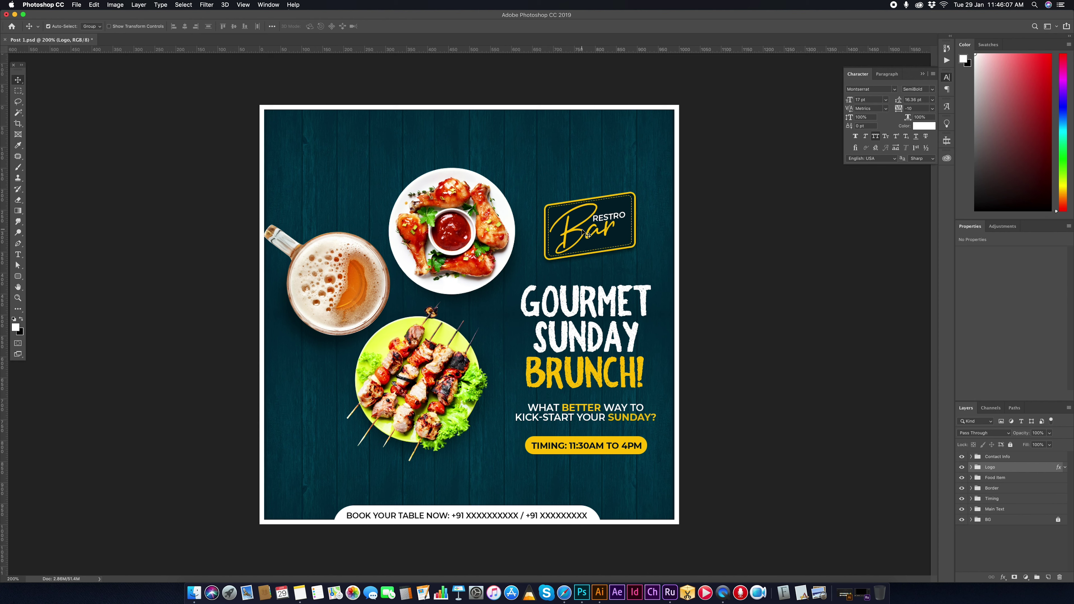
key(super+s)
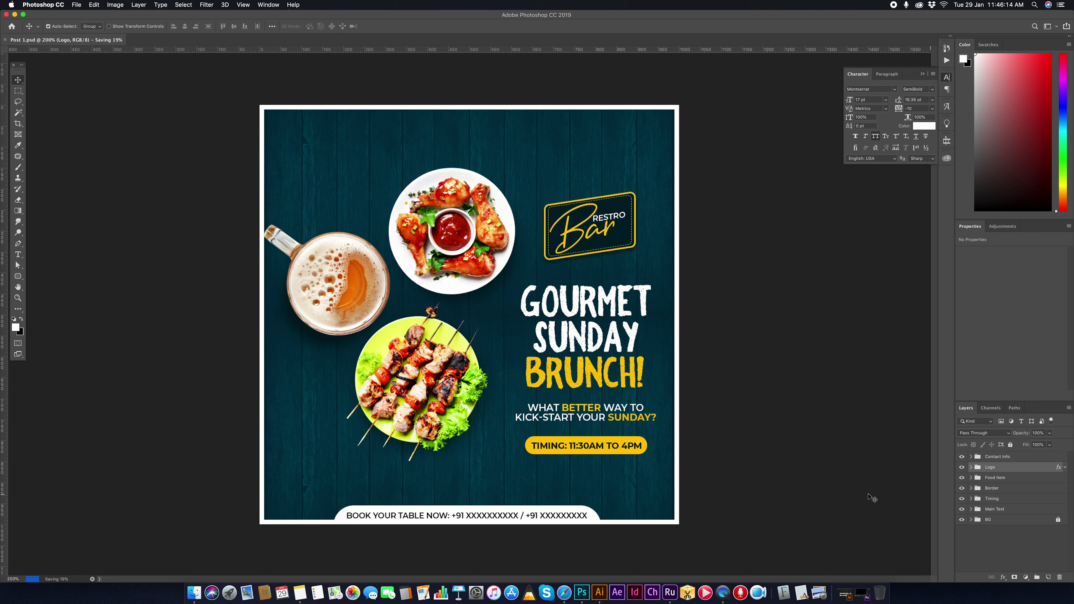
- Stamp a white arrow doodle brush on a new layer above the chicken plate
click(1048, 577)
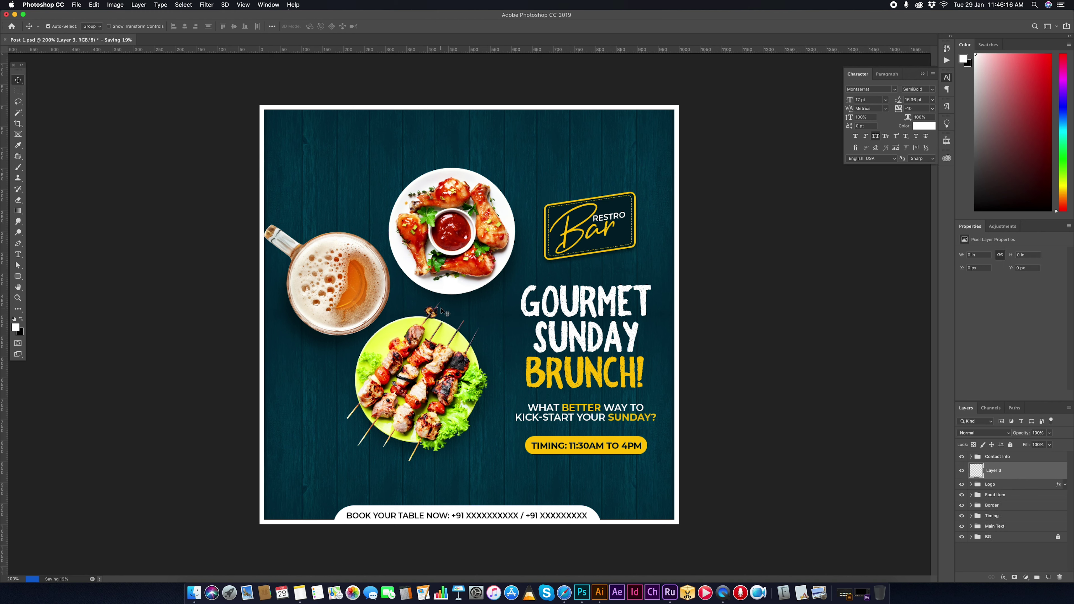
key(b)
right_click(440, 309)
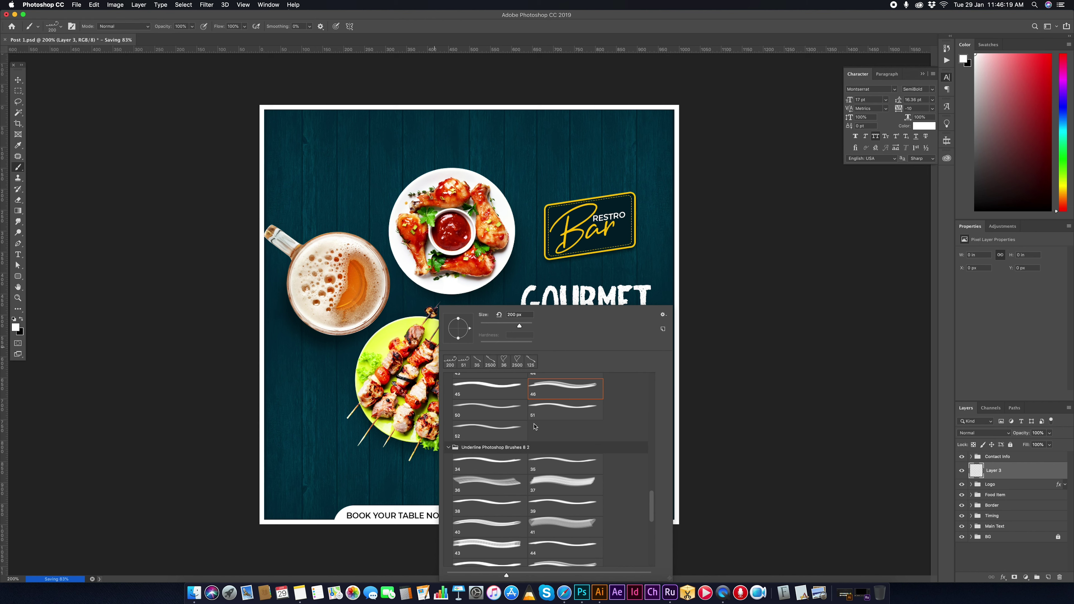
click(530, 361)
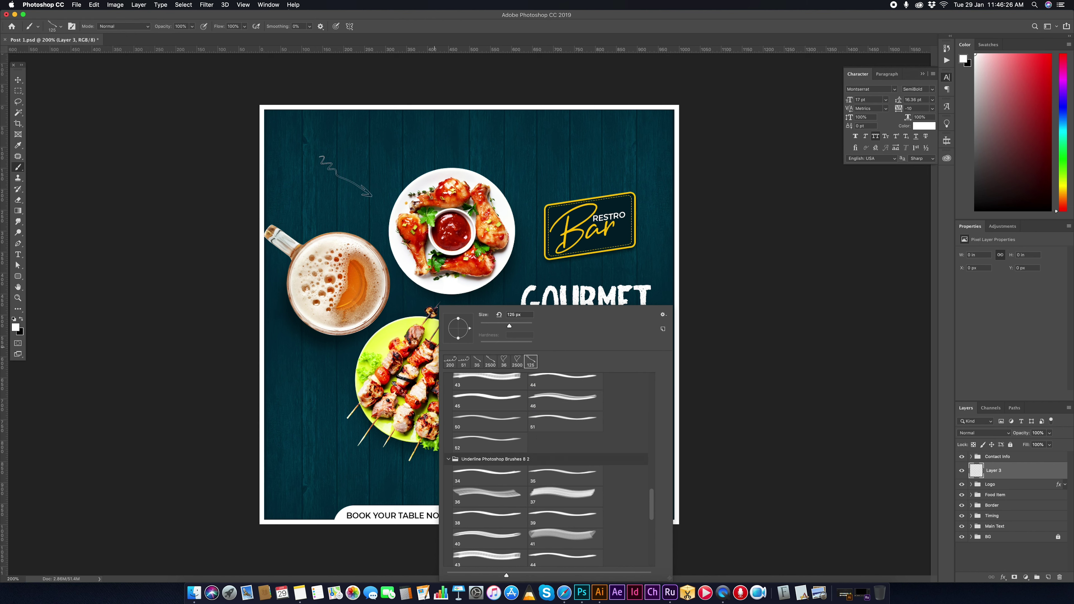
click(352, 175)
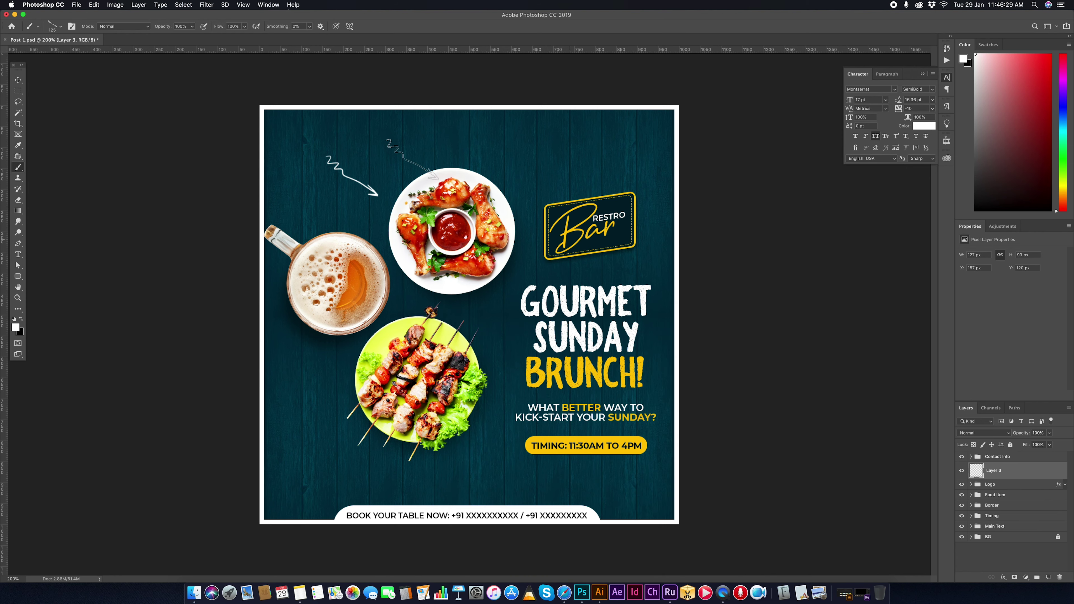
- Convert the arrow layer to a smart object and duplicate it
right_click(1014, 465)
click(945, 330)
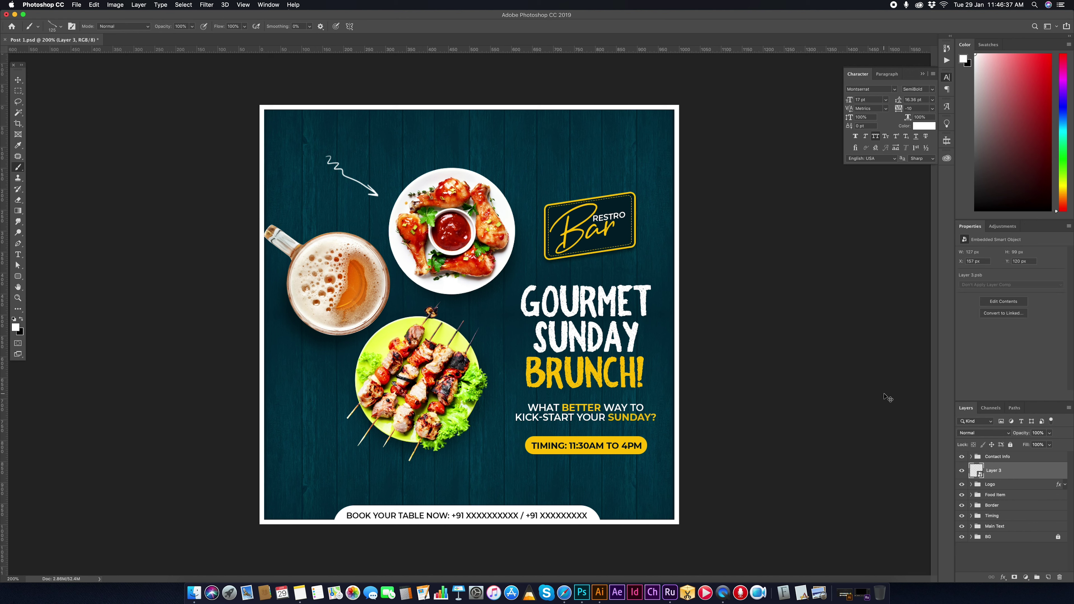
key(ctrl+j)
- Shrink the arrow copy to about 59%
key(ctrl+t)
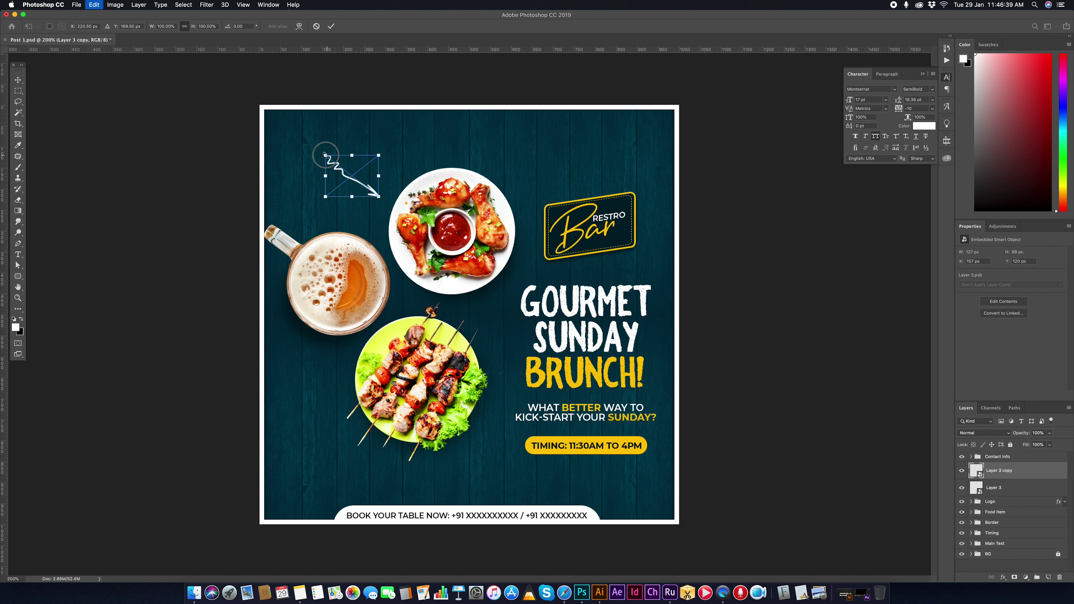
mouse_move(326, 155)
mouse_down()
mouse_move(348, 173)
mouse_move(386, 176)
mouse_move(359, 161)
mouse_up()
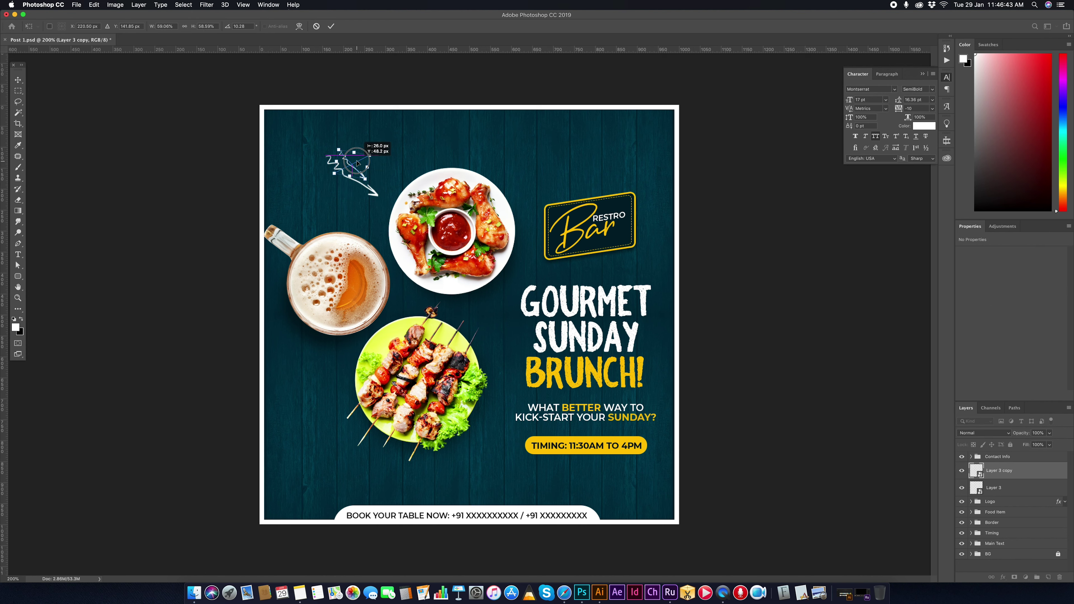
key(Return)
key(b)
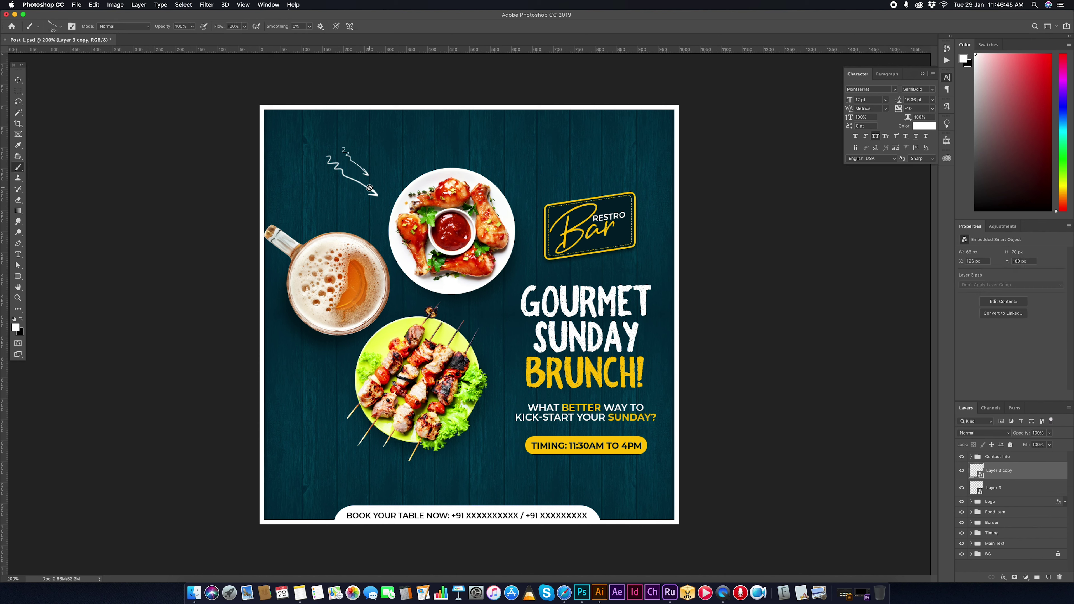
key(v)
- Add rotated arrow copies and arrange them into a three-arrow cluster
key(ctrl+alt+t)
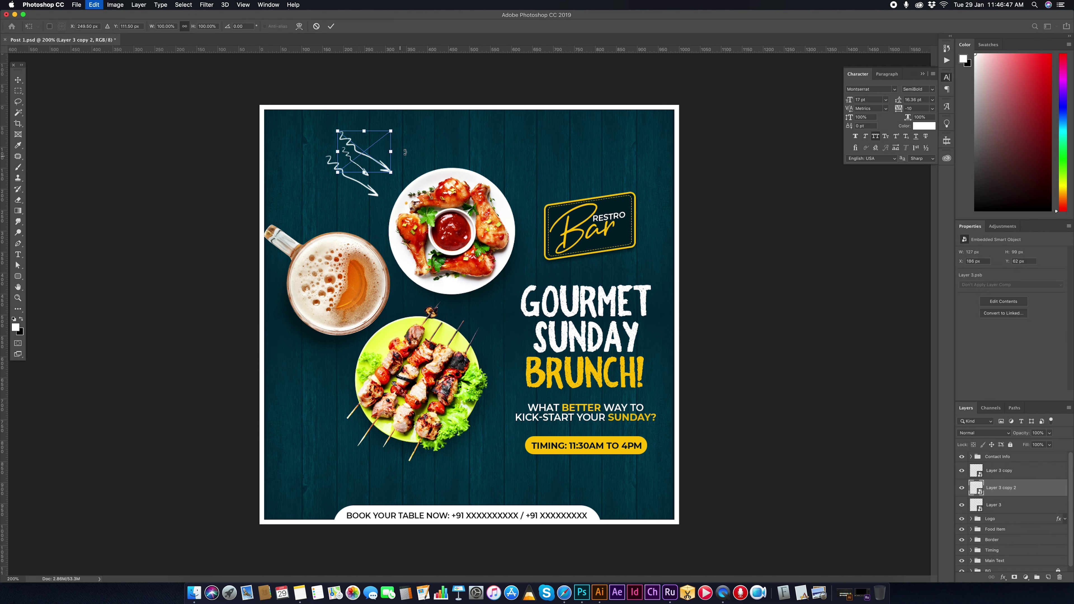
drag(384, 177, 380, 174)
key(Return)
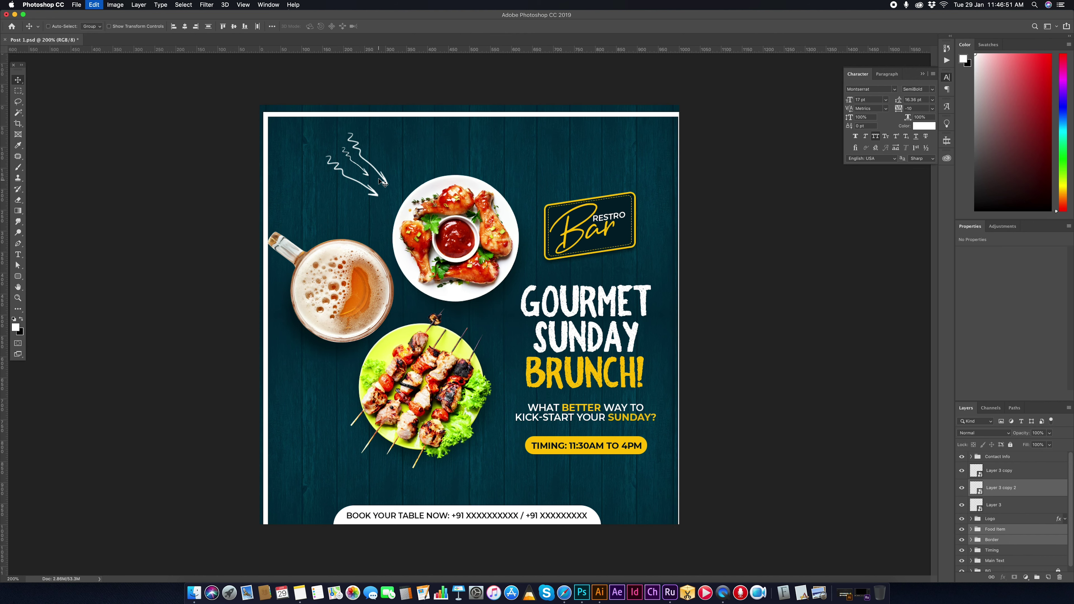
click(783, 330)
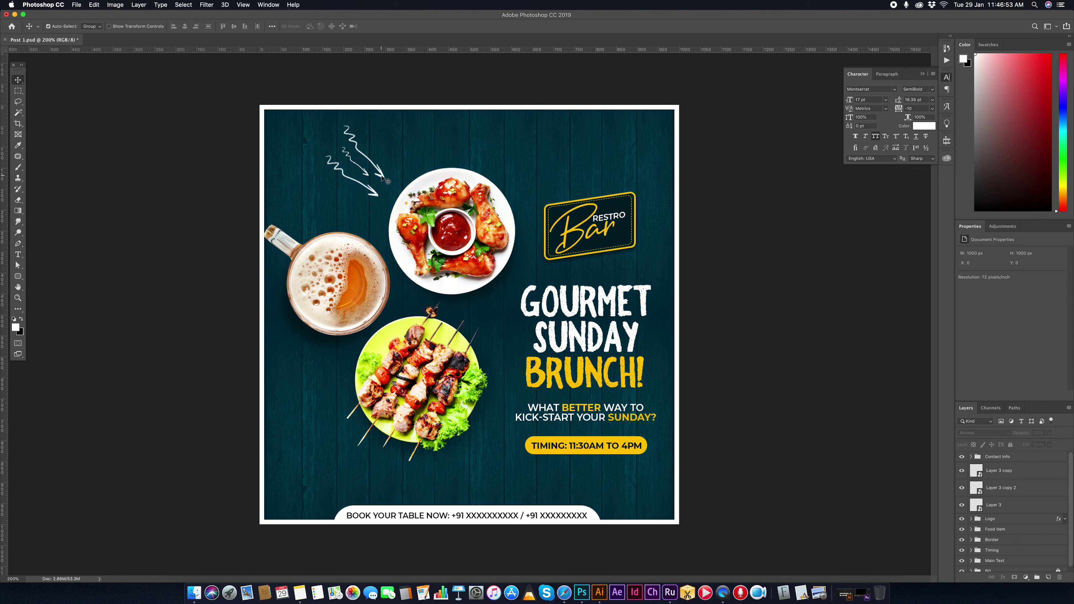
drag(386, 180, 418, 155)
key(ctrl+t)
key(Return)
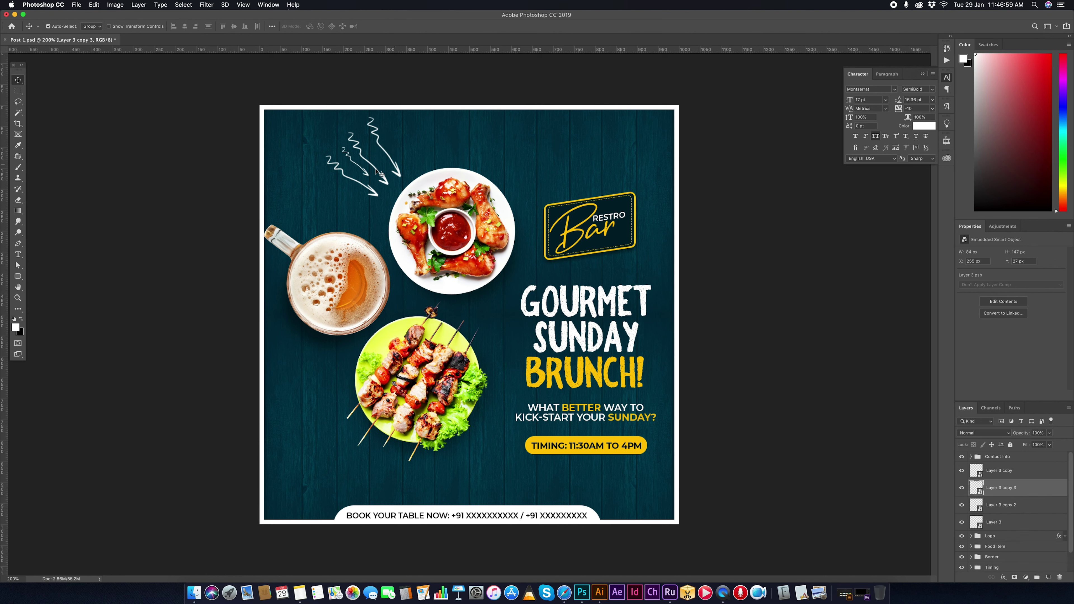
shift+click(379, 172)
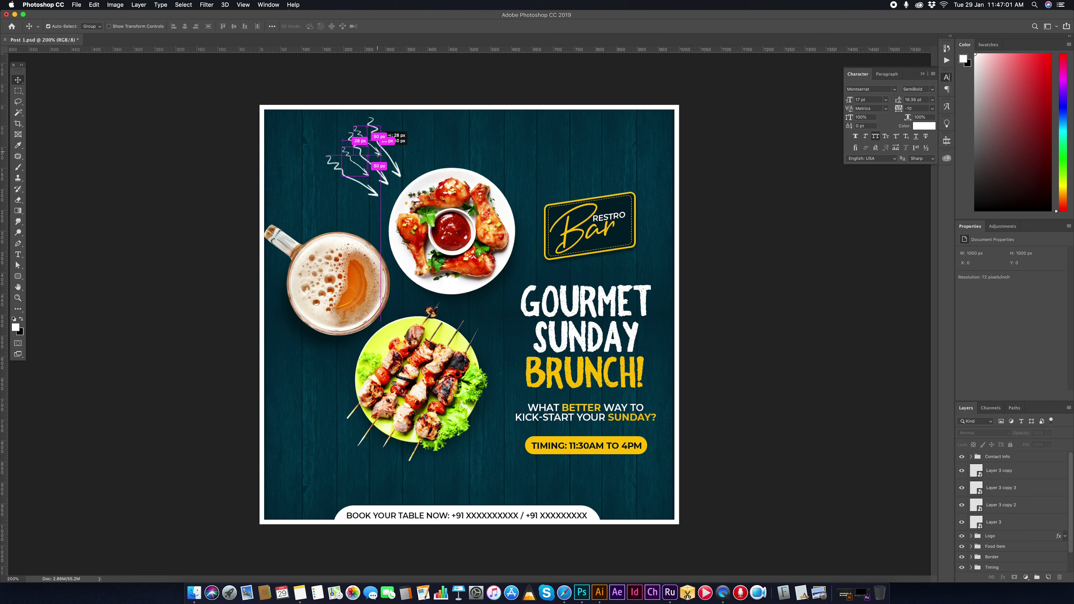
drag(378, 153, 379, 154)
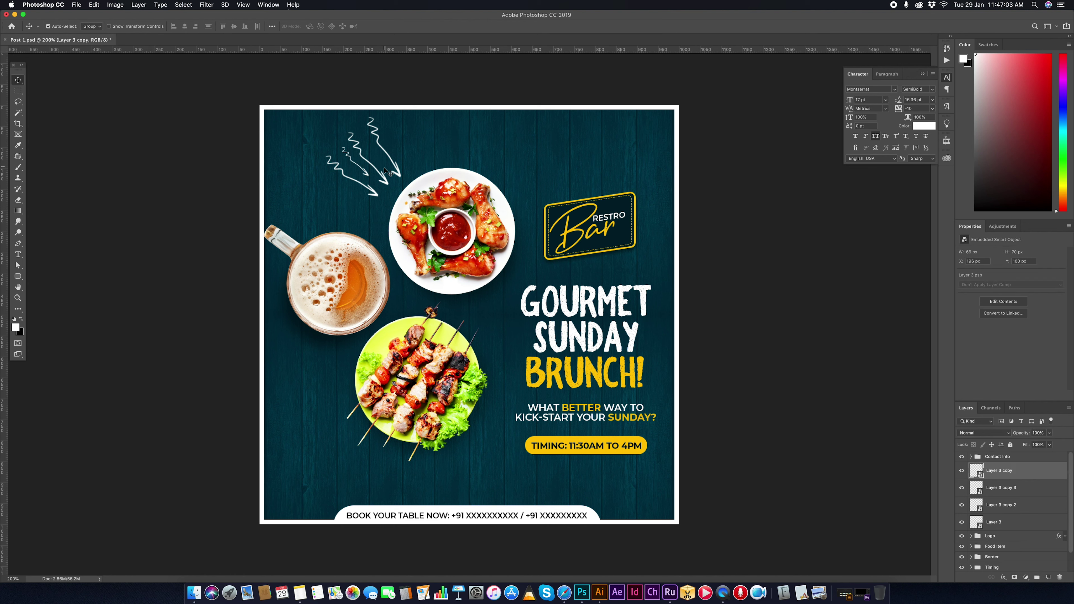
key(super+z)
key(super+z)
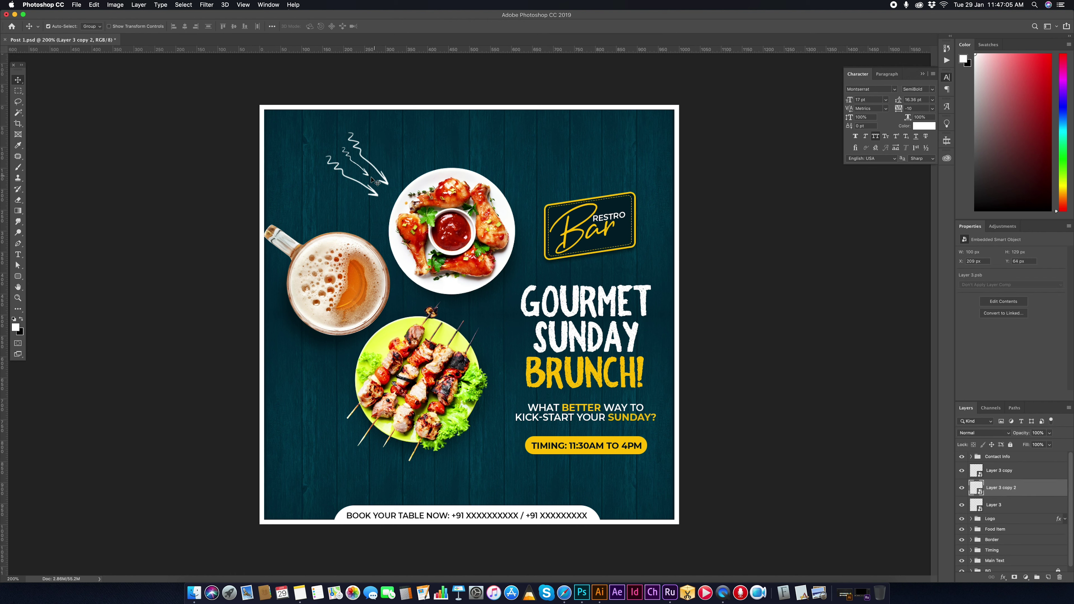
- Group the three arrow layers together
click(378, 199)
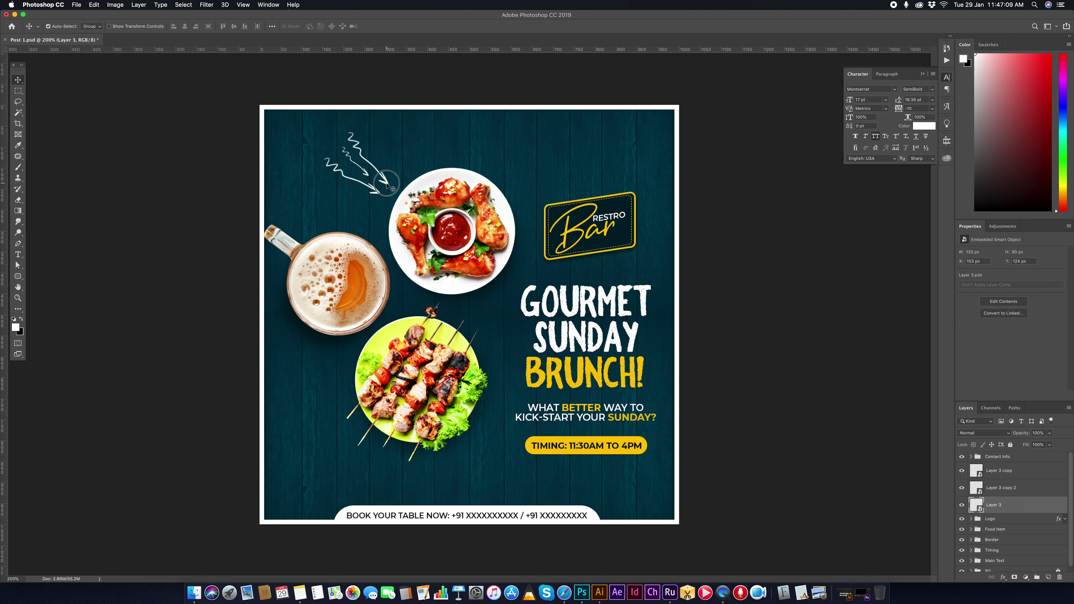
shift+click(370, 178)
shift+click(357, 153)
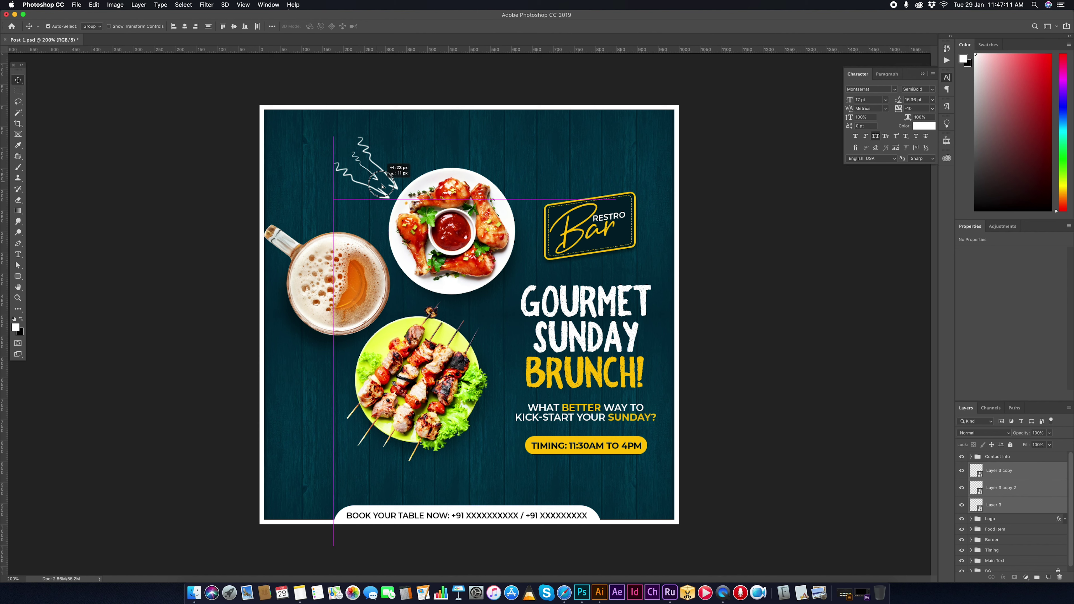
key(super+g)
key(super+t)
key(Return)
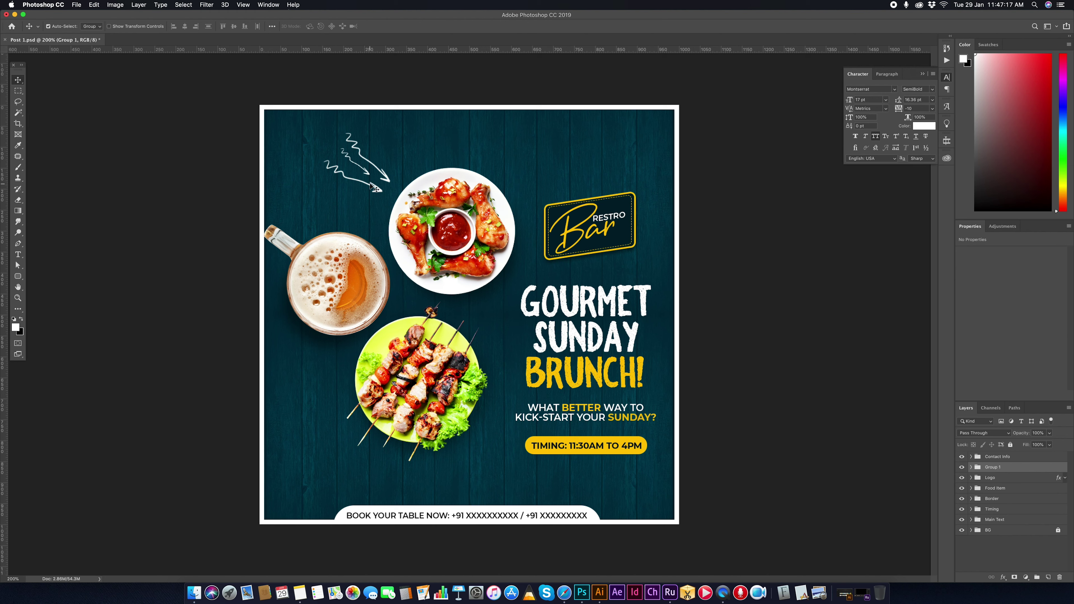
- Place rotated copies of the arrow group beside the kebab plate and near the top plate
mouse_move(378, 190)
mouse_down()
mouse_move(364, 442)
mouse_move(375, 388)
mouse_up()
key(super+t)
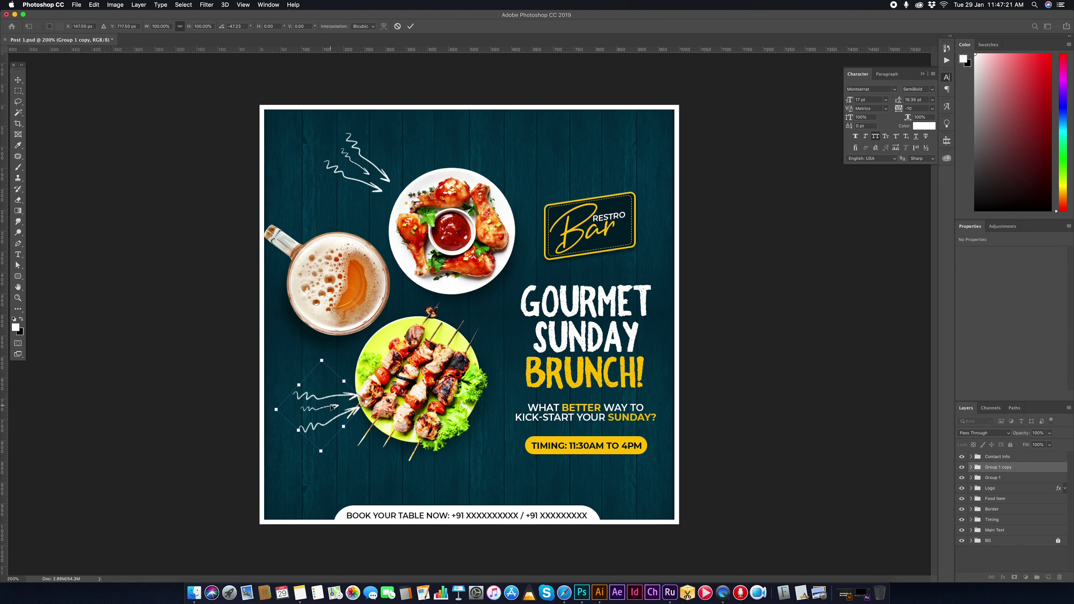
mouse_move(305, 400)
mouse_down()
mouse_move(317, 403)
mouse_move(550, 146)
mouse_move(514, 235)
mouse_move(501, 239)
mouse_up()
key(Return)
key(super+t)
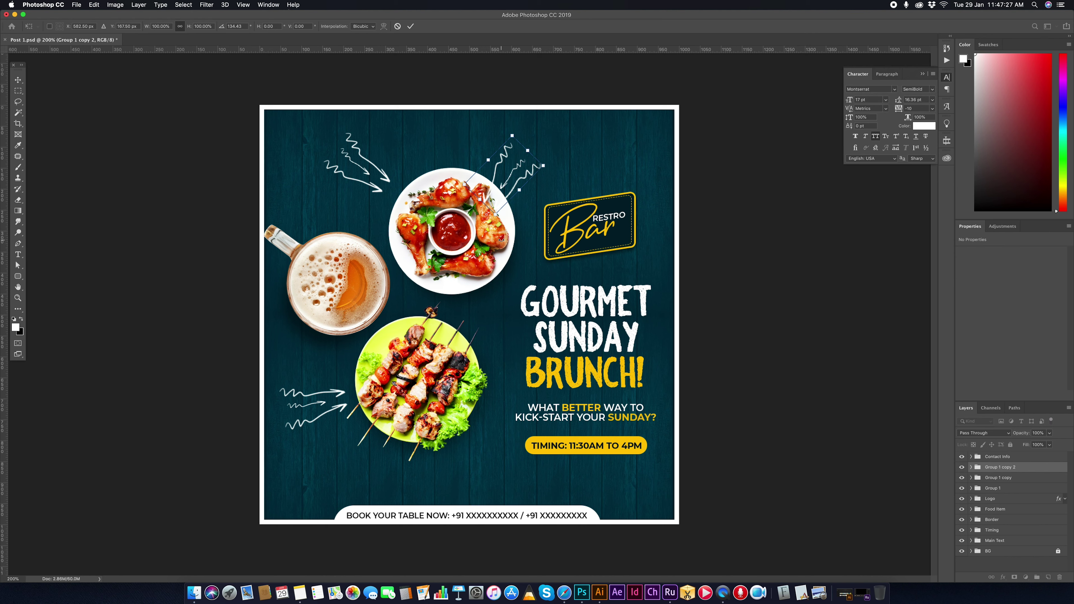
mouse_move(528, 150)
mouse_down()
mouse_move(541, 137)
mouse_move(534, 144)
mouse_up()
key(Return)
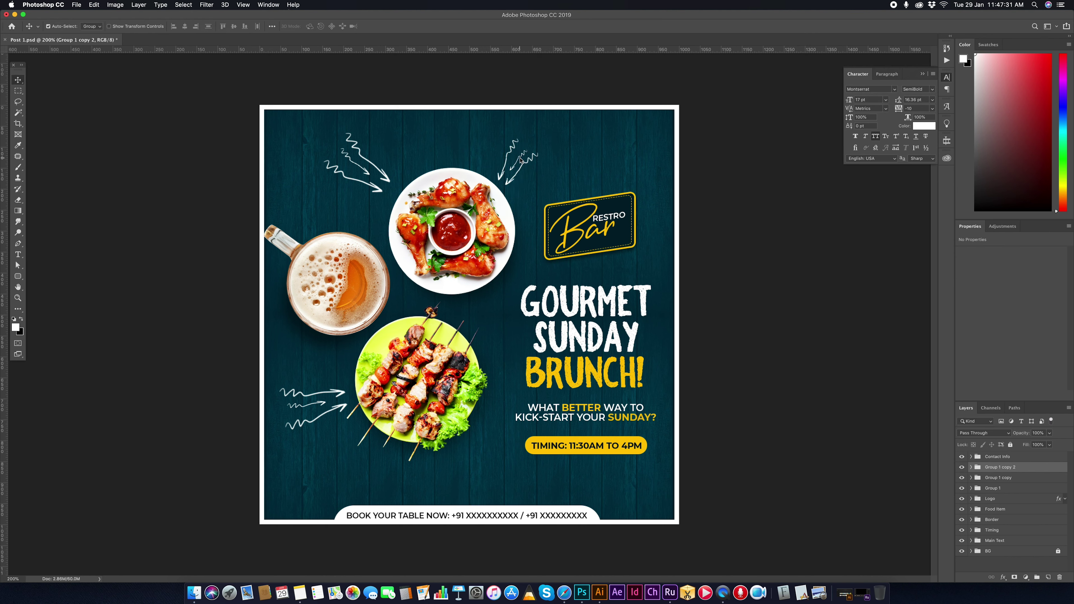
click(507, 214)
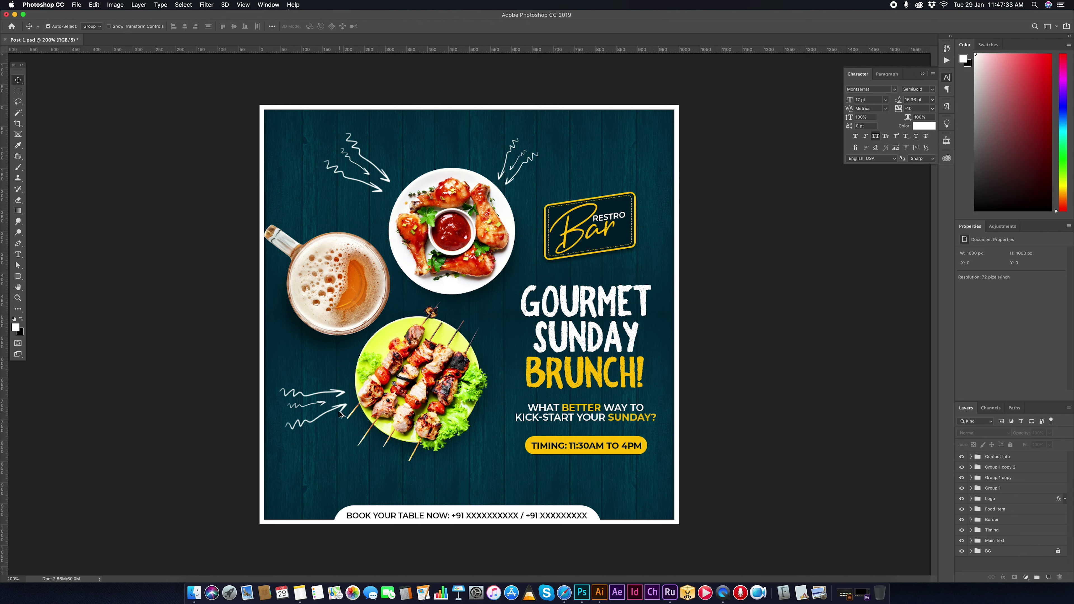
- Add a smaller arrow copy below the kebab plate, rotated to point up
mouse_move(344, 409)
mouse_down()
mouse_move(448, 482)
mouse_move(465, 420)
mouse_up()
key(ctrl+t)
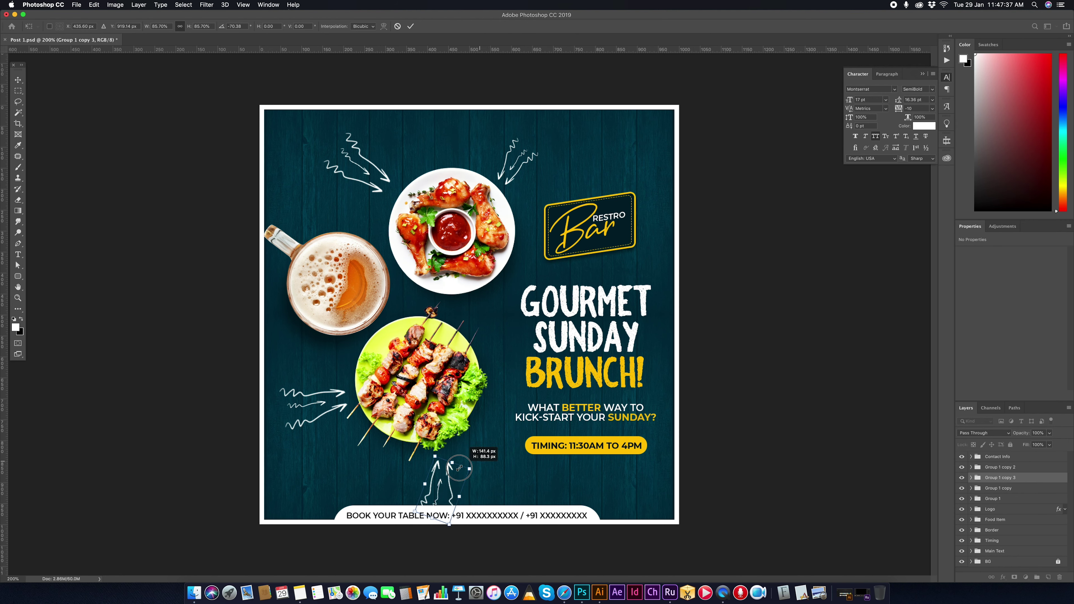
mouse_move(478, 462)
mouse_down()
mouse_move(449, 482)
mouse_move(477, 464)
mouse_up()
key(Return)
key(Left)
key(Left)
key(Left)
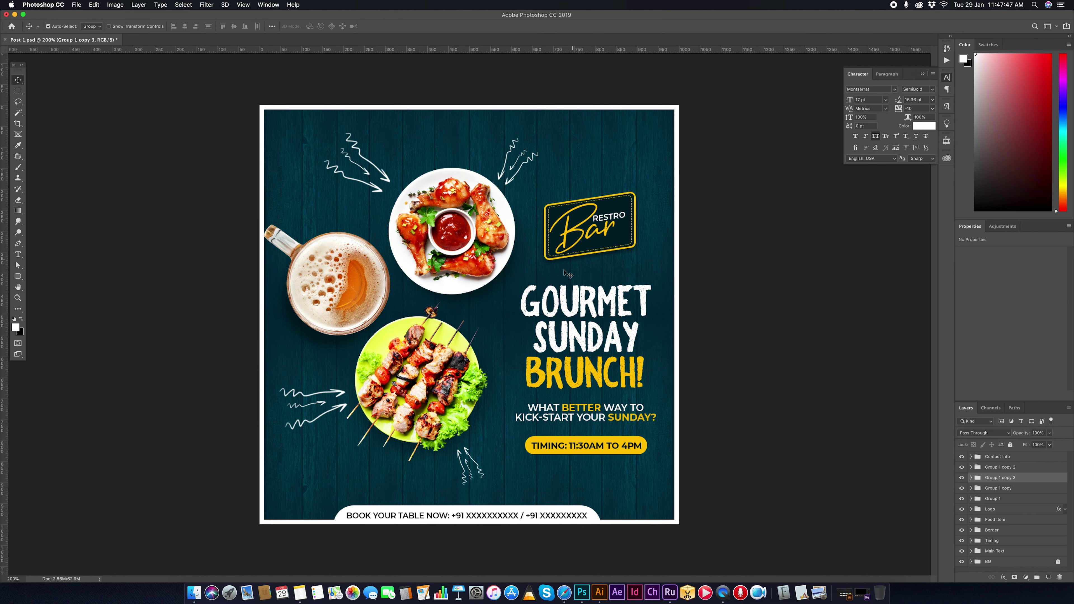
- Stamp a white swirl doodle brush on a new layer above the Restro Bar badge
key(b)
click(1047, 577)
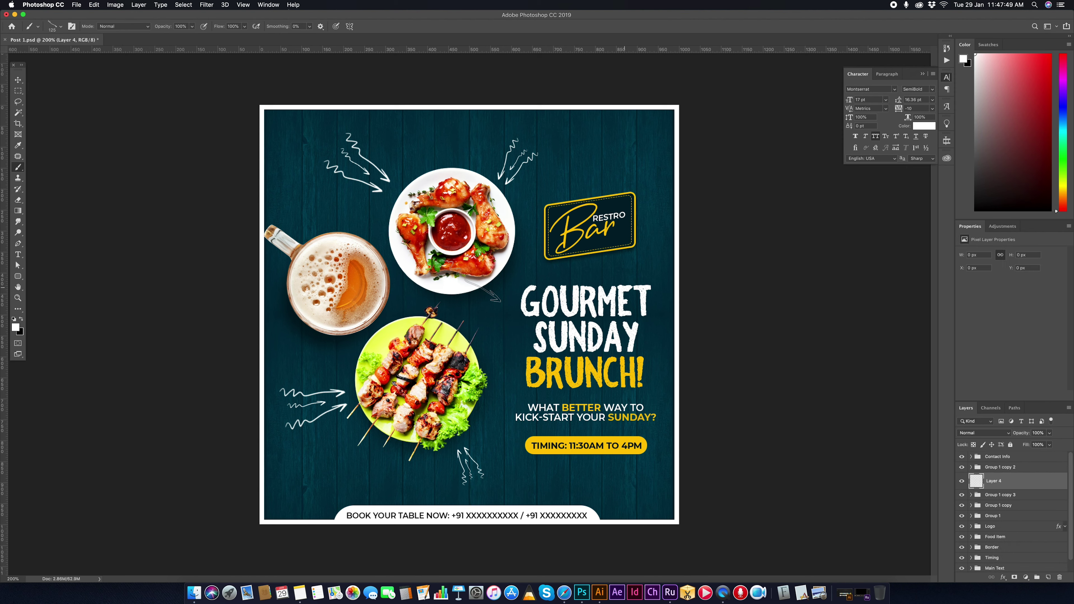
right_click(491, 282)
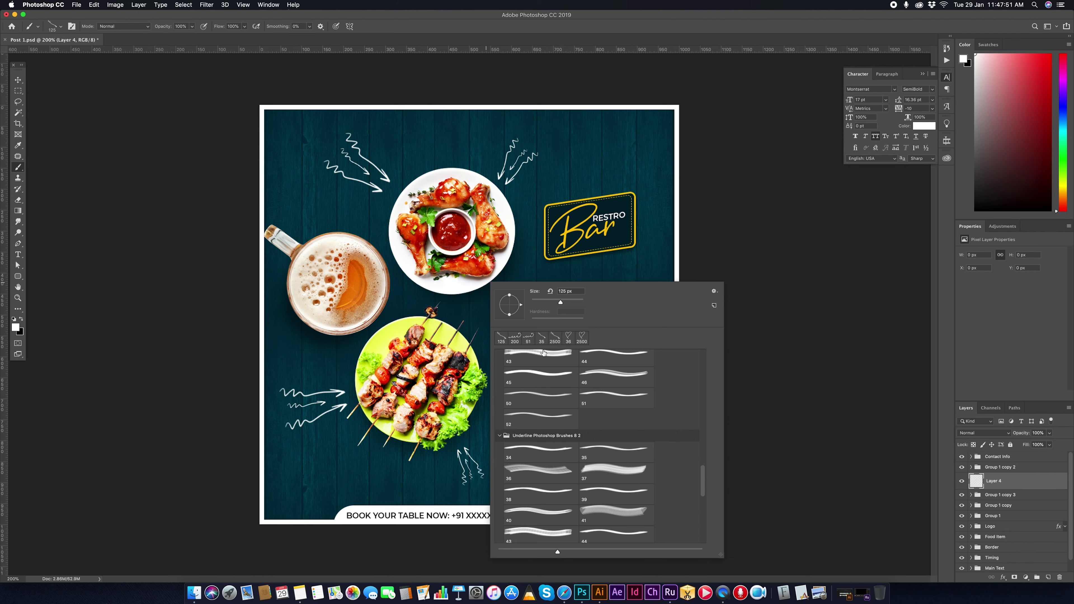
click(528, 338)
click(519, 345)
click(567, 181)
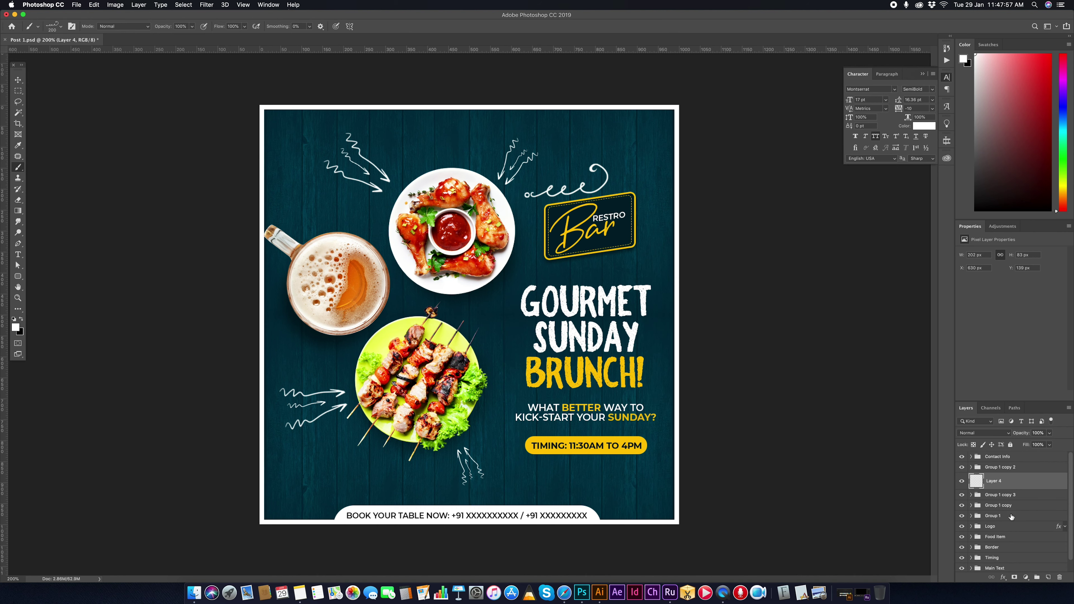
right_click(999, 480)
key(Escape)
- Scale the swirl down proportionally to about 202 × 83 px just above the badge
key(super+equal)
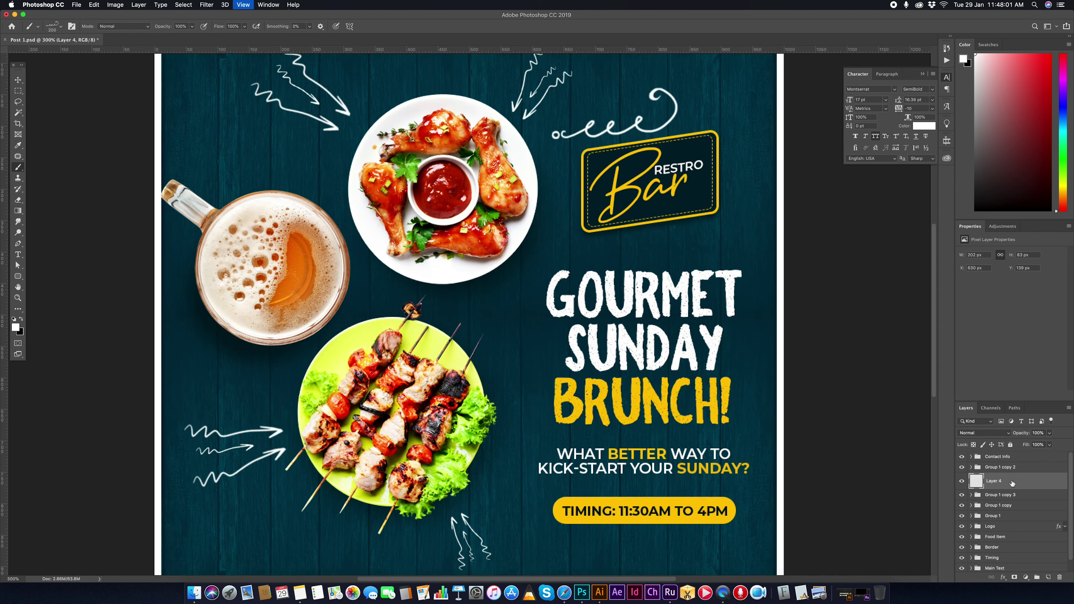
key(super+equal)
scroll(564, 283, up, 5)
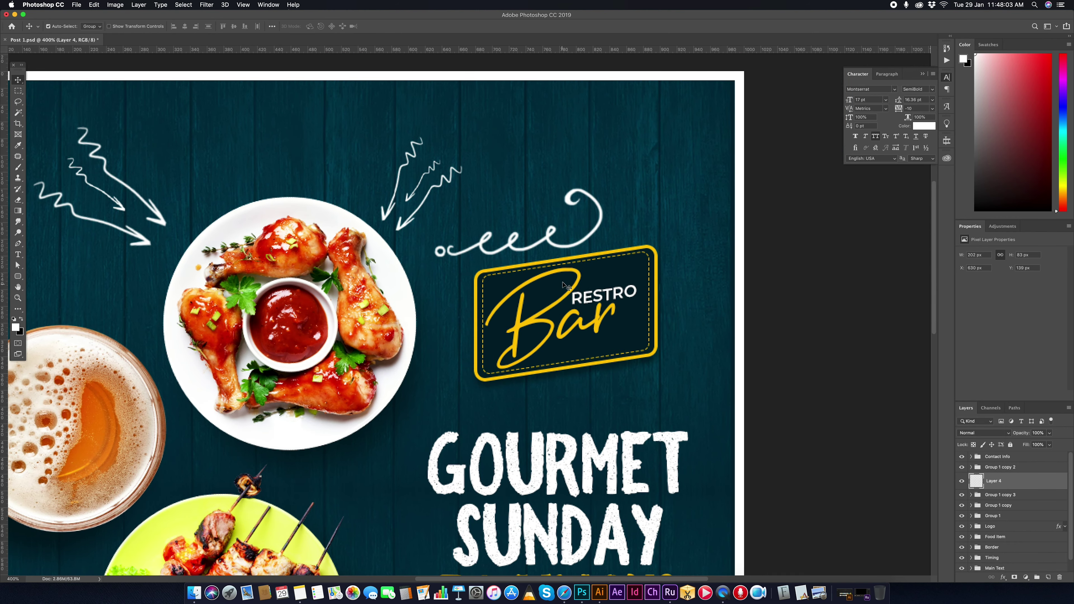
key(super+t)
drag(518, 194, 518, 230)
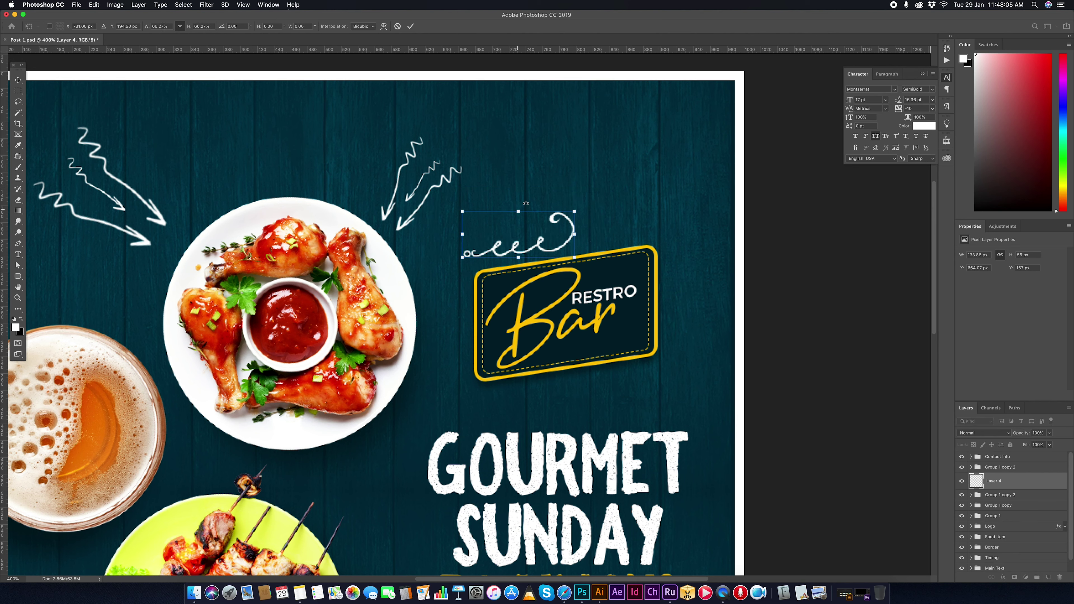
drag(515, 133, 514, 155)
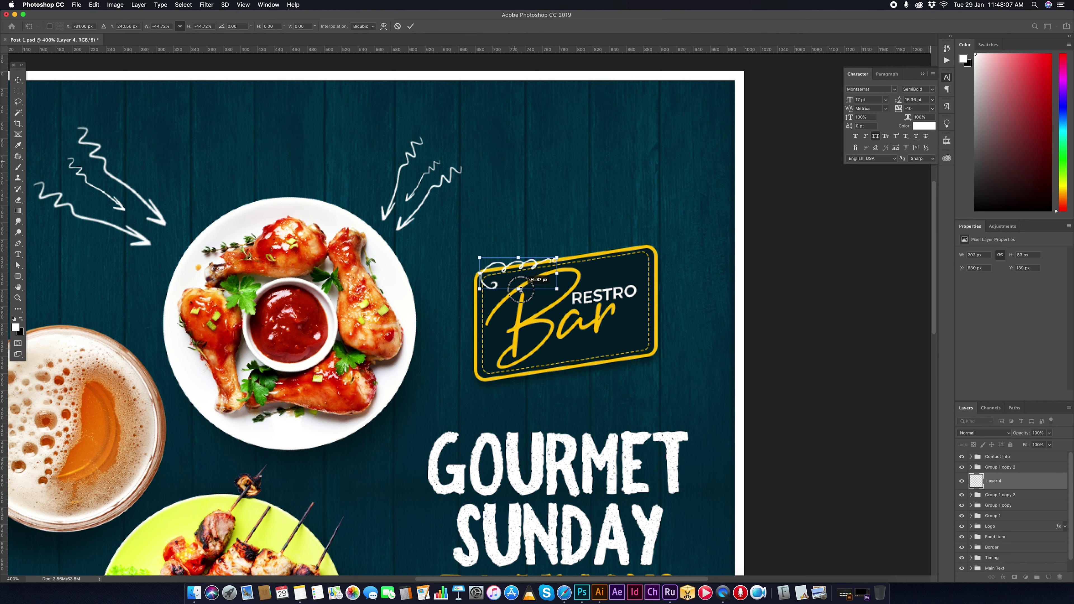
key(Return)
key(ctrl+t)
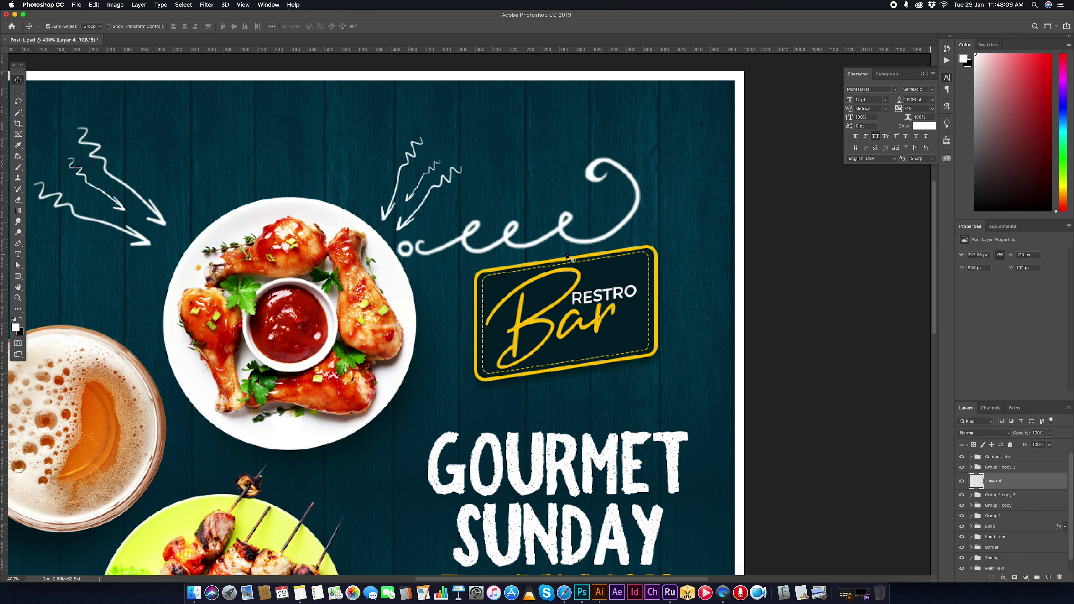
drag(518, 159, 518, 188)
key(Return)
- Convert the swirl to a smart object, shrink it, and stand it upright beside GOURMET
right_click(1026, 524)
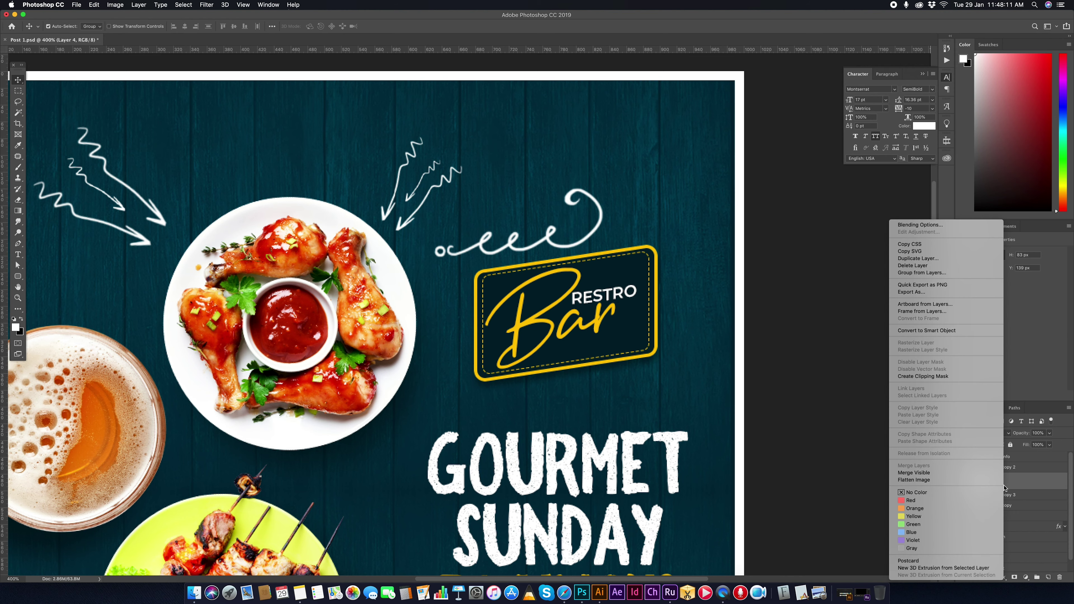
click(937, 334)
key(ctrl+minus)
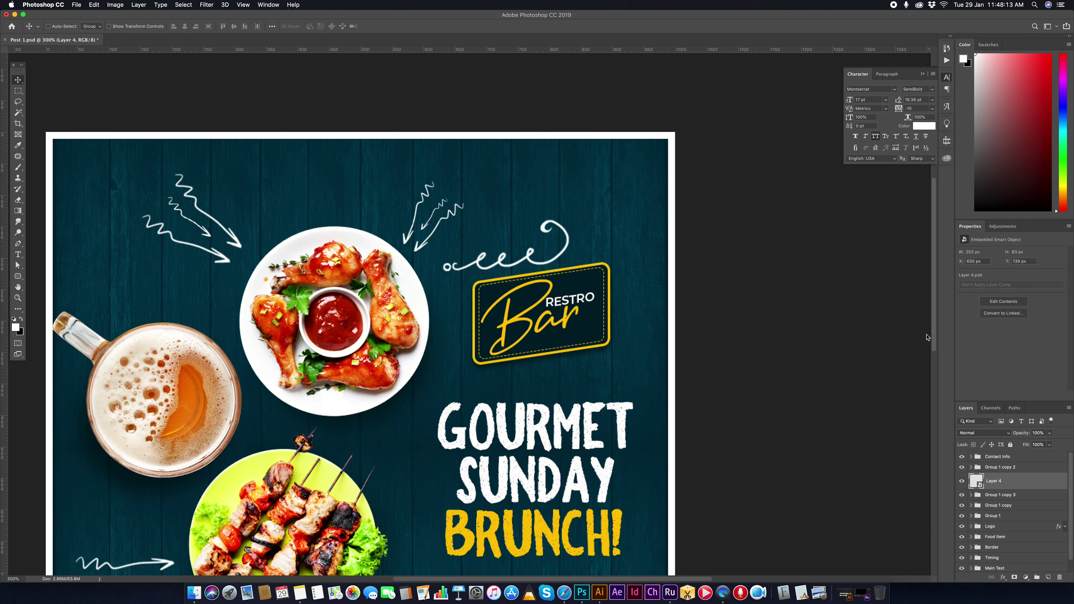
key(ctrl+t)
mouse_move(572, 216)
mouse_down()
mouse_move(542, 244)
mouse_move(479, 184)
mouse_up()
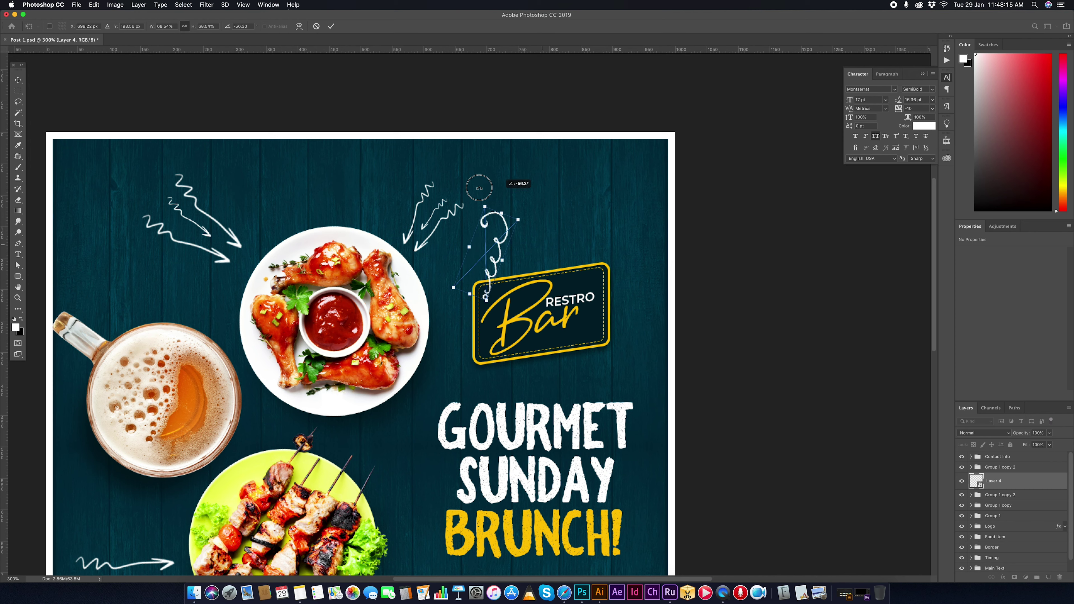
mouse_move(490, 226)
mouse_down()
mouse_move(625, 370)
mouse_move(677, 374)
mouse_move(649, 423)
mouse_up()
key(Return)
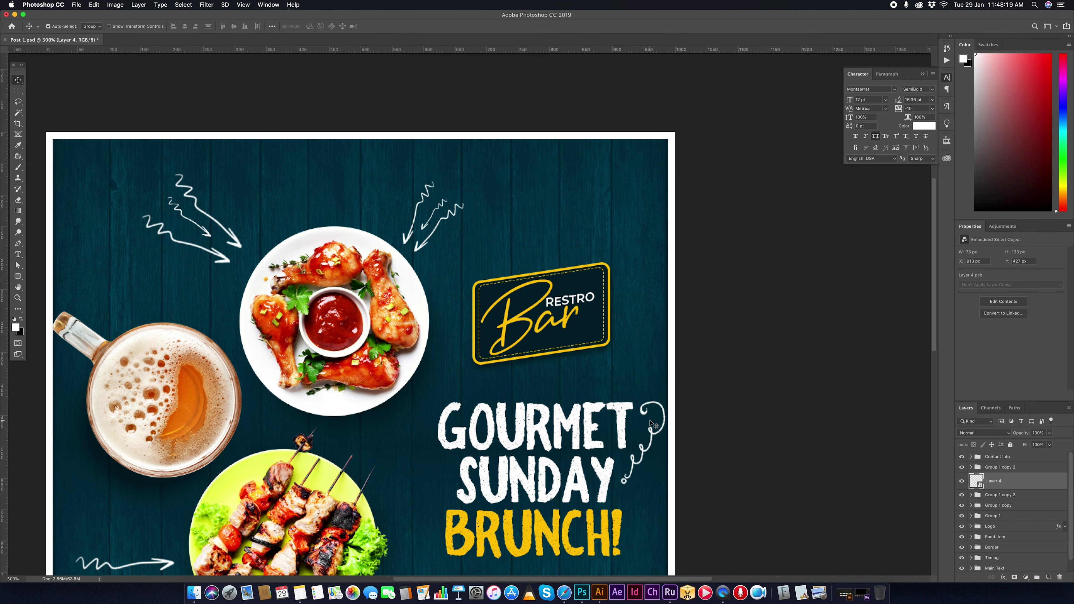
key(ctrl+minus)
- Add a smaller rotated swirl copy beside BRUNCH! and select both swirl layers
key(ctrl+j)
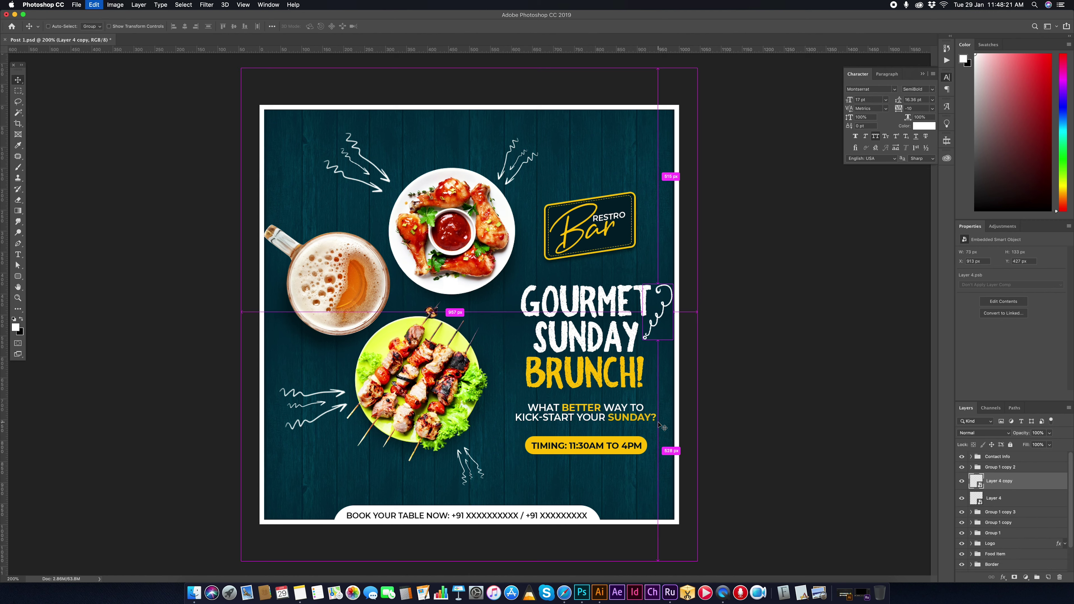
key(ctrl+t)
drag(646, 267, 678, 366)
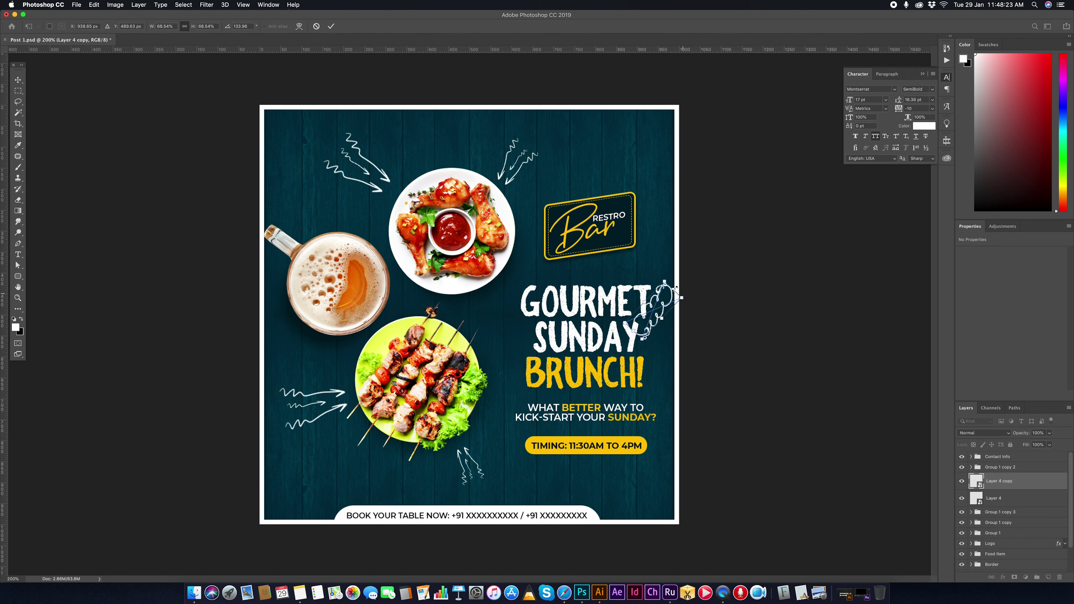
drag(683, 290, 510, 375)
key(Return)
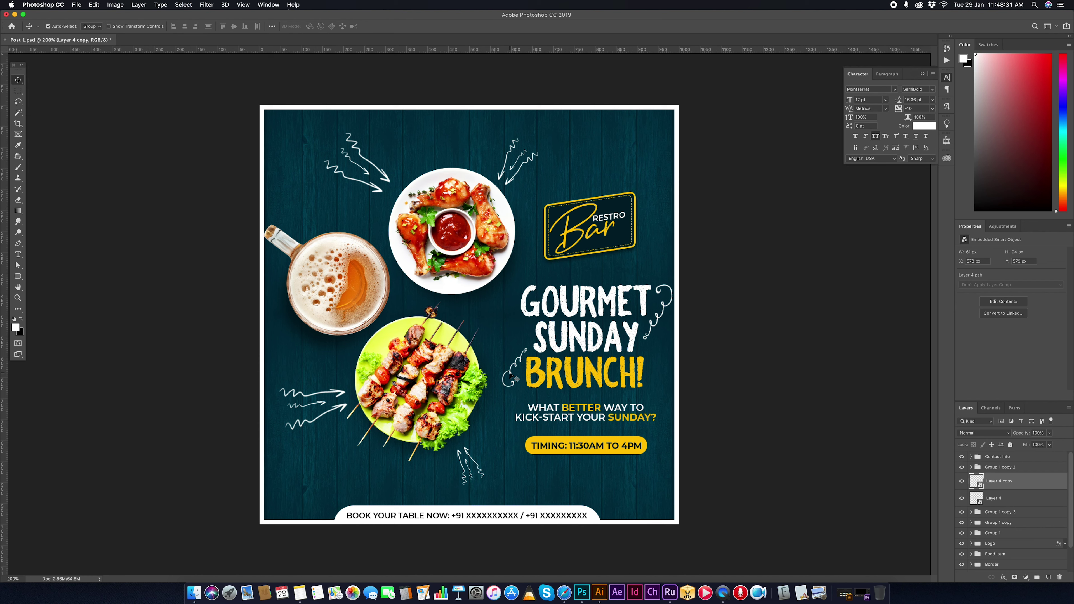
shift+click(1014, 497)
- Group the two swirls as Group 2 and add a Violet, Orange Gradient Map
key(super+g)
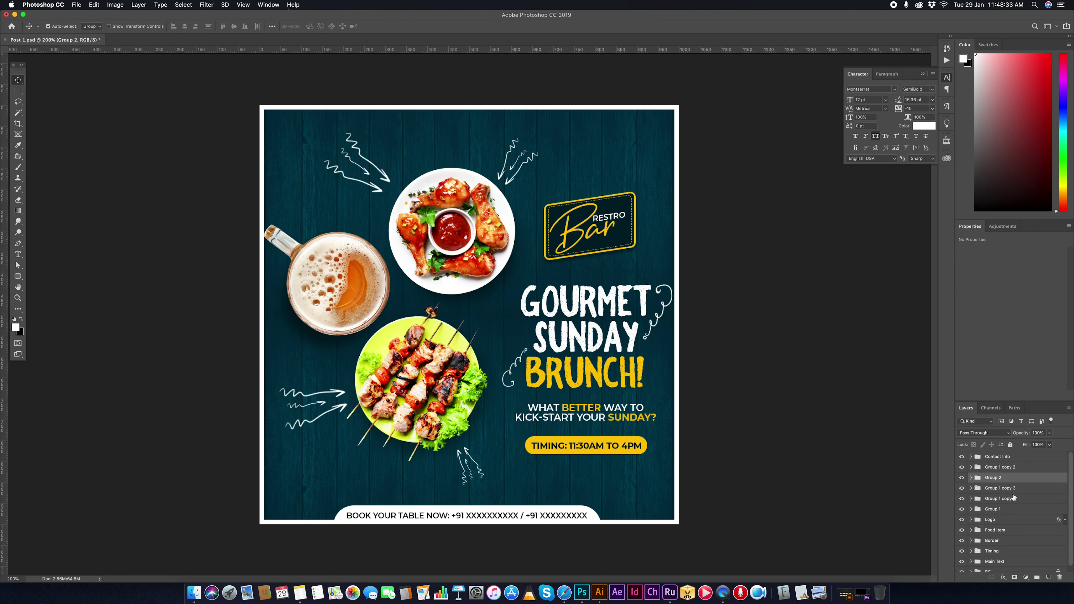
scroll(1018, 549, down, 1)
click(1025, 577)
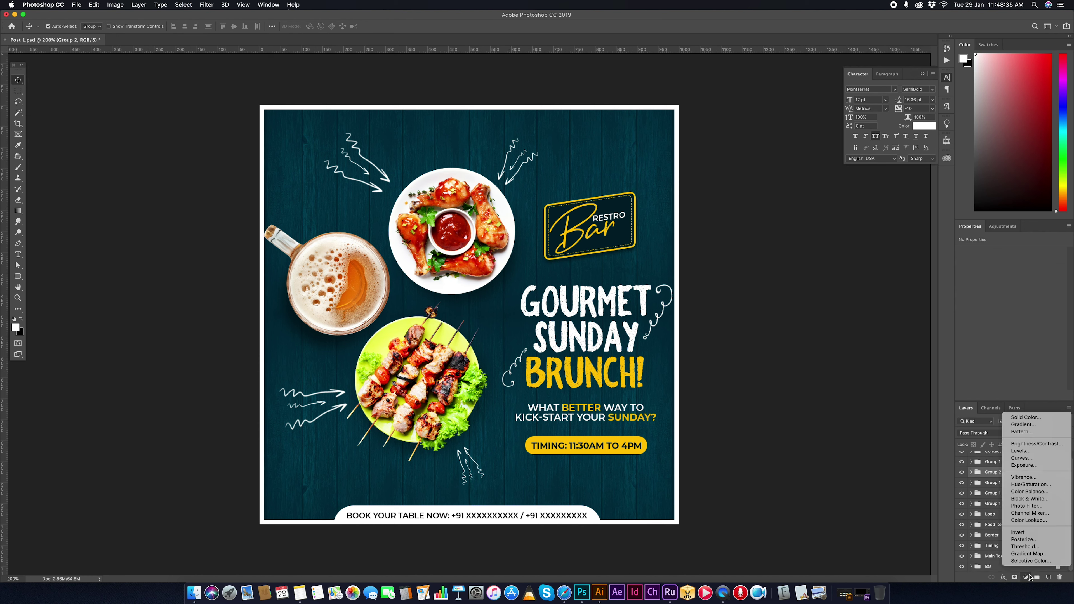
click(1029, 553)
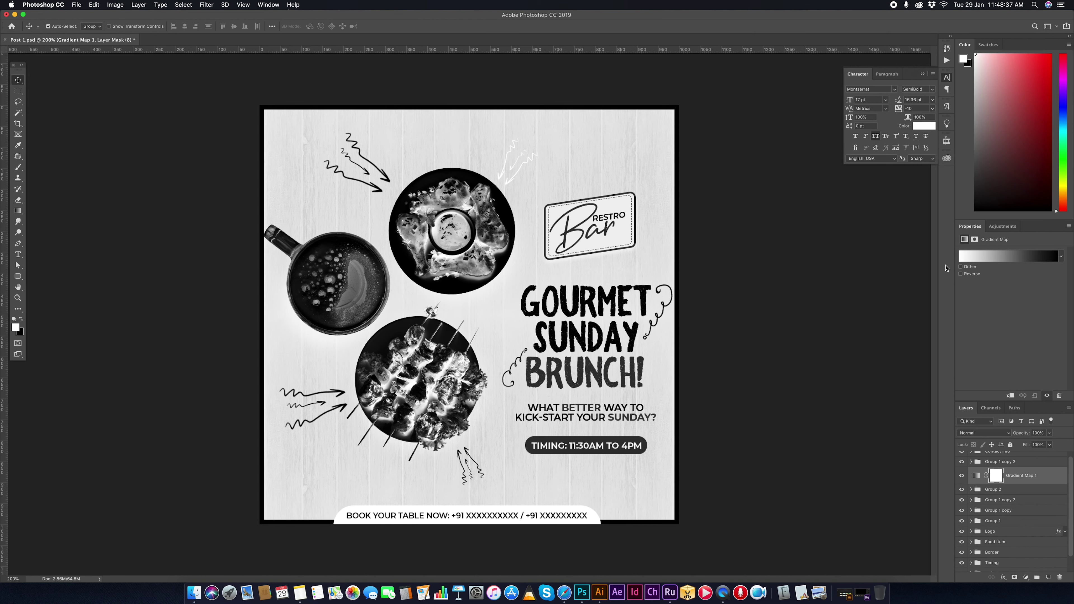
click(992, 258)
click(802, 296)
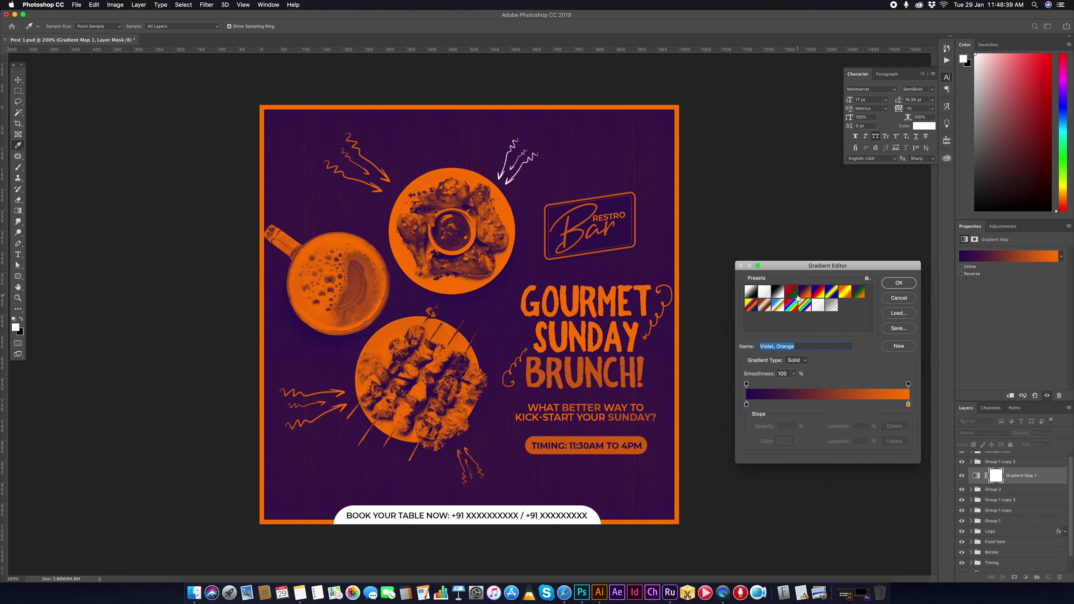
click(798, 296)
click(898, 283)
- Blend the gradient map in Soft Light at 52% opacity, move it to the top, and compare
click(986, 434)
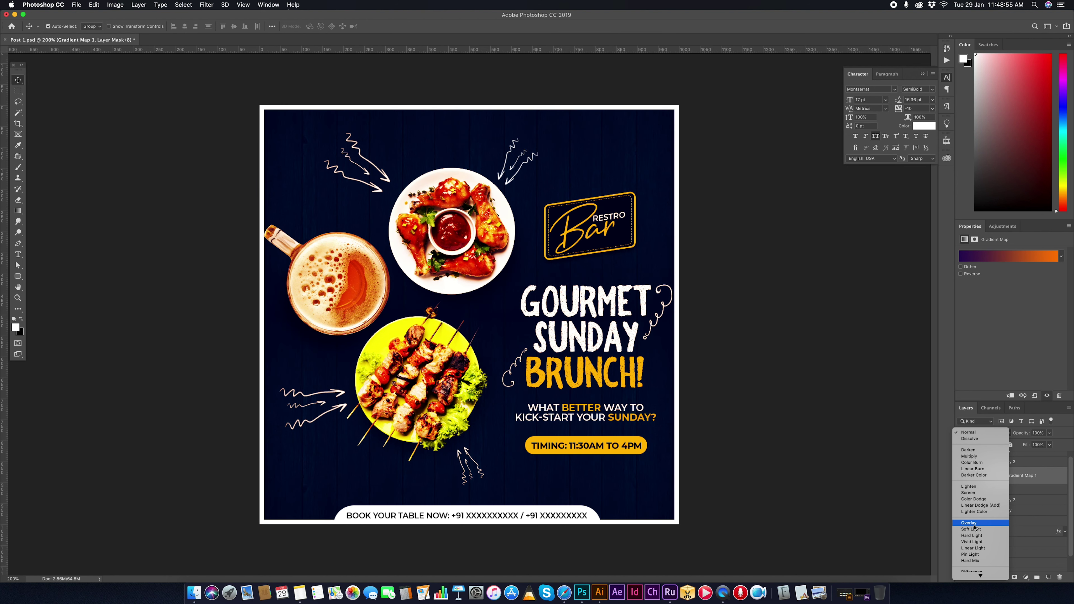
click(1019, 479)
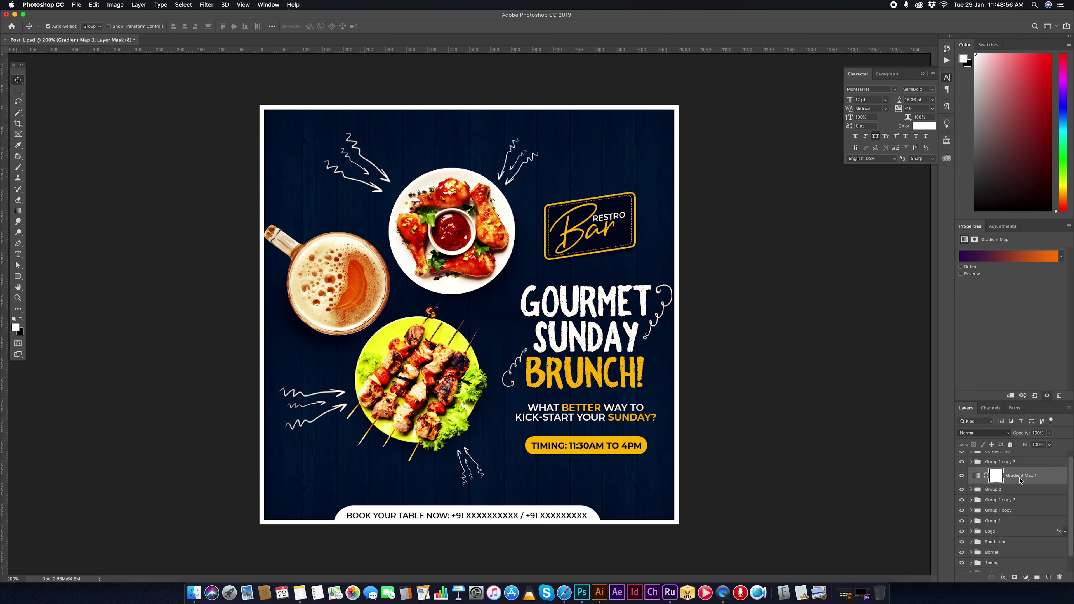
click(1049, 433)
drag(1051, 443, 1031, 444)
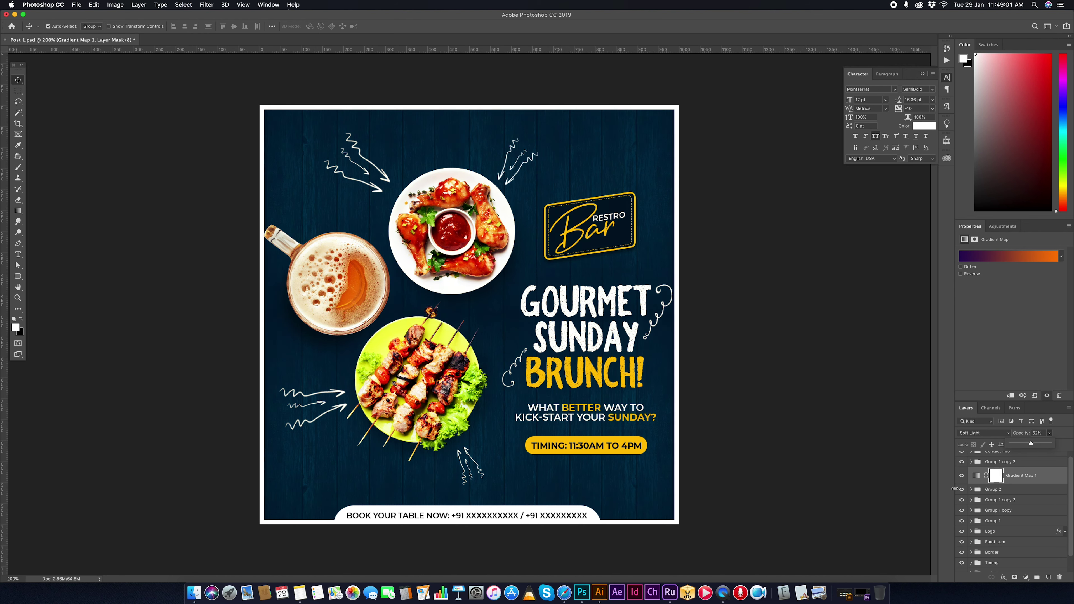
key(super+shift+bracketright)
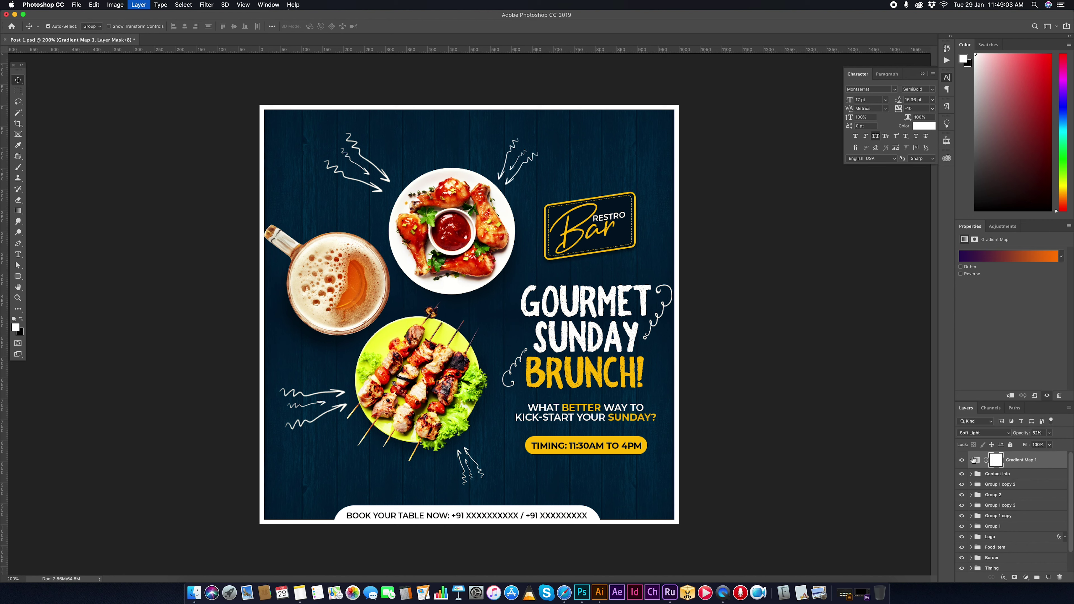
click(961, 460)
click(961, 460)
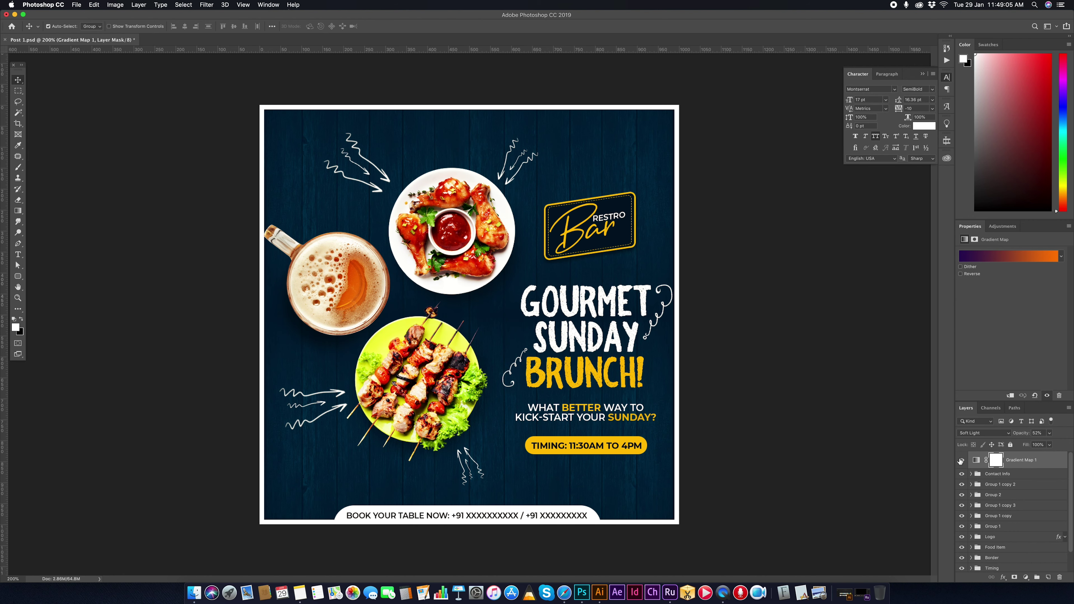
click(961, 460)
- Add a Vibrance adjustment set to +20
click(1003, 226)
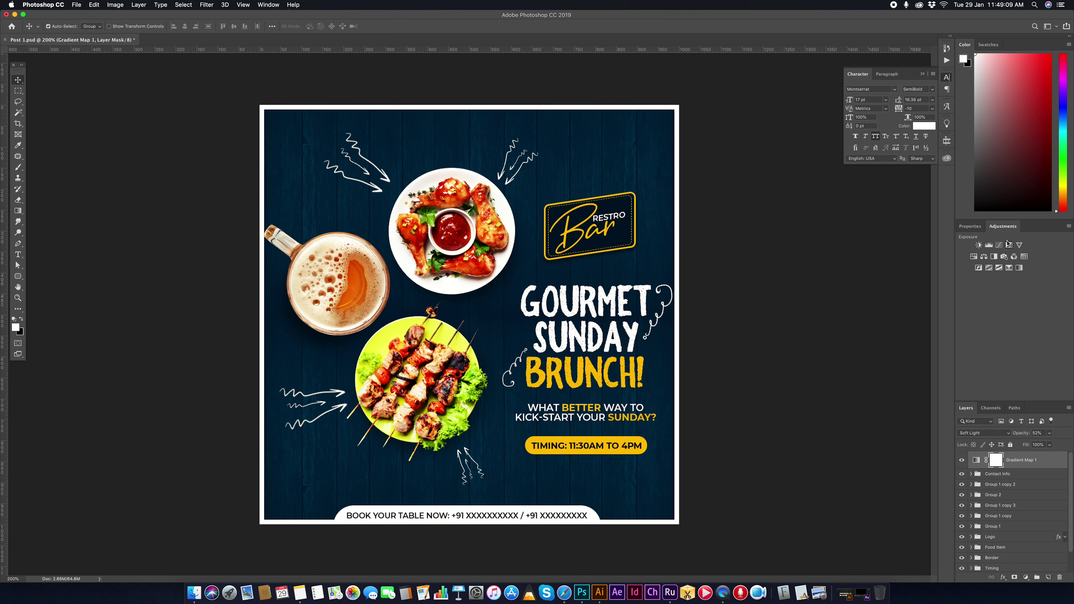
click(1019, 245)
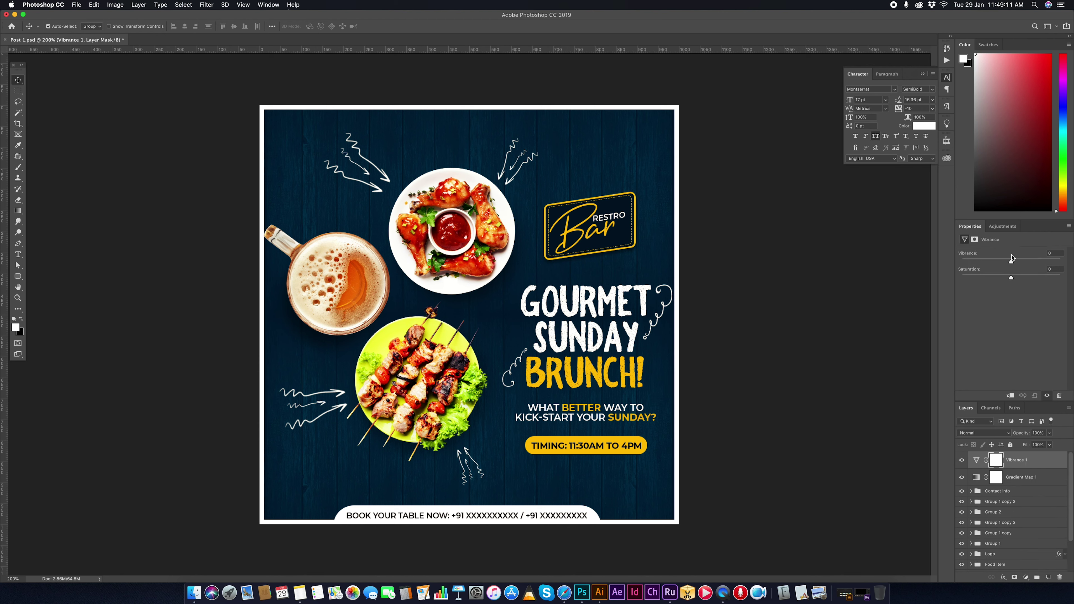
drag(1010, 262, 1021, 262)
- Add a Channel Mixer with Red output at Red +97%, Green +2%, Constant −2%
click(1005, 229)
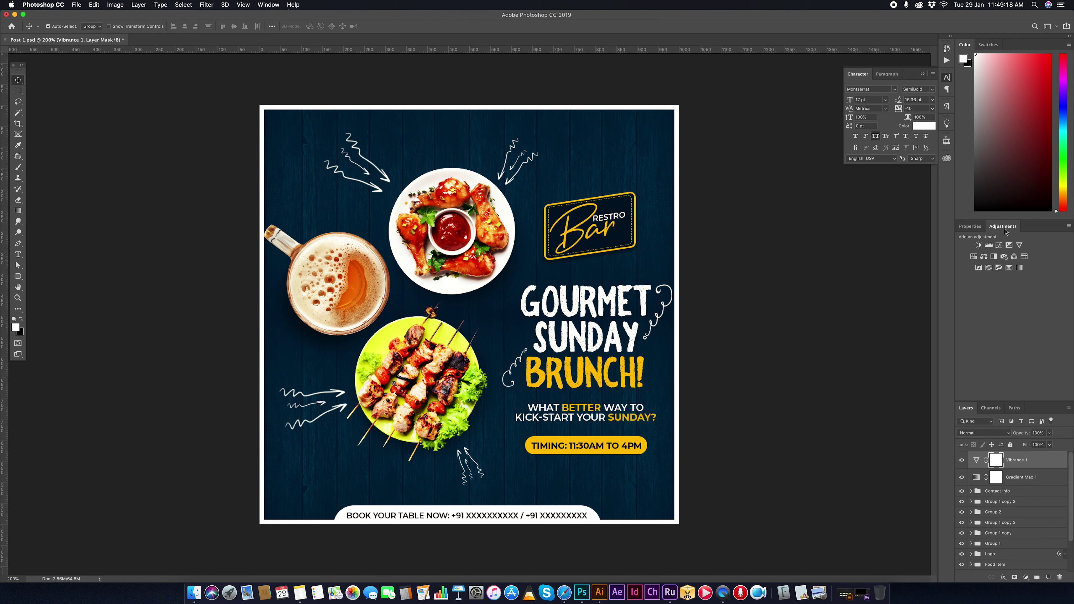
click(1019, 267)
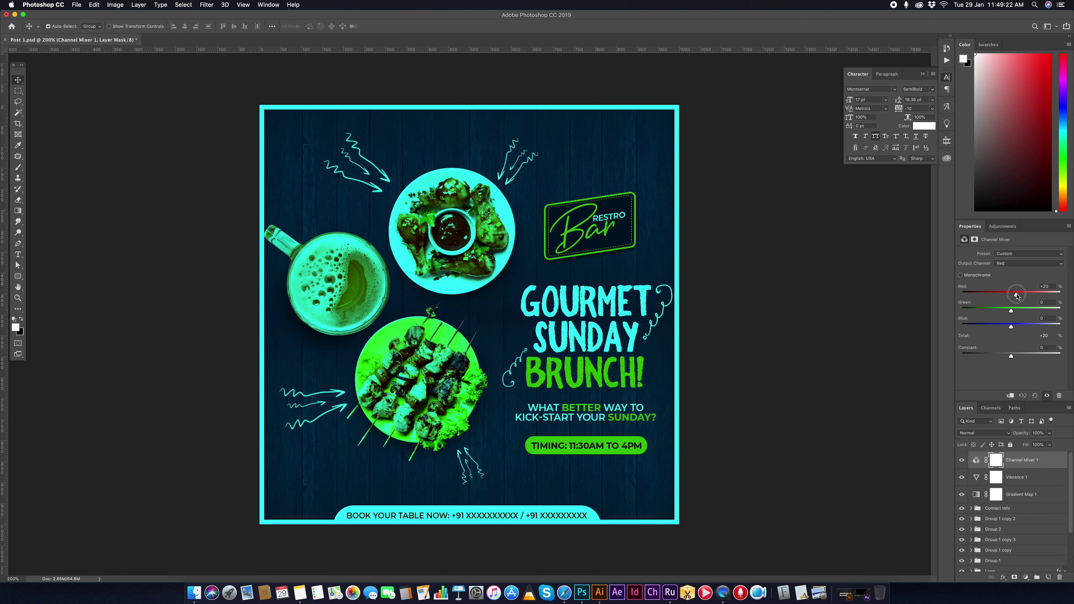
mouse_move(1018, 292)
mouse_down()
mouse_move(1040, 295)
mouse_move(1011, 311)
mouse_up()
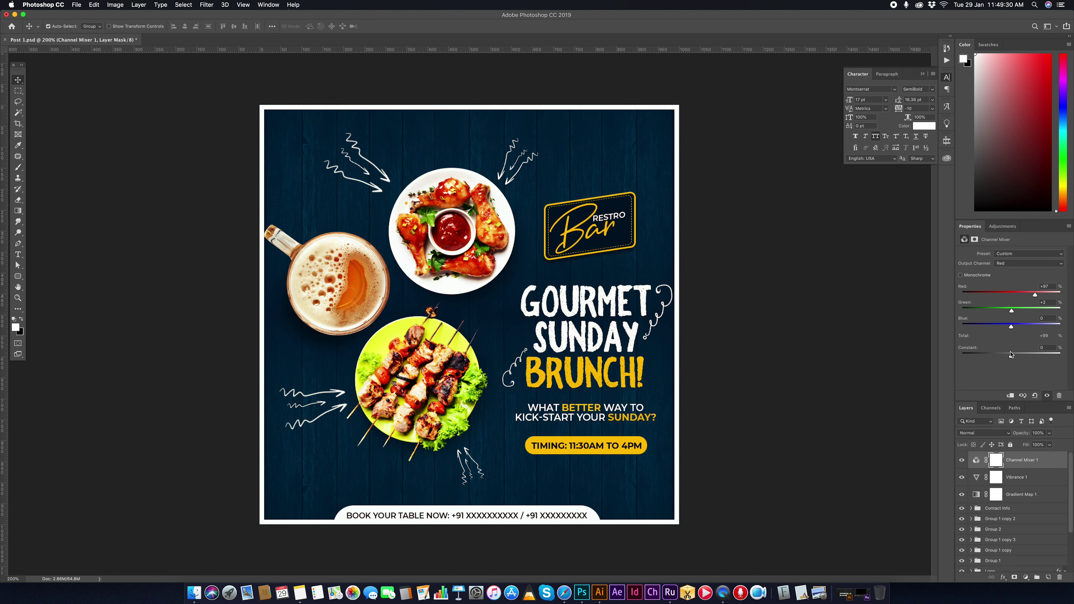
drag(1011, 356, 1011, 355)
- Group Channel Mixer 1, Vibrance 1 and Gradient Map 1 into Group 3, toggling it to compare
click(1035, 463)
shift+click(1033, 495)
key(ctrl+g)
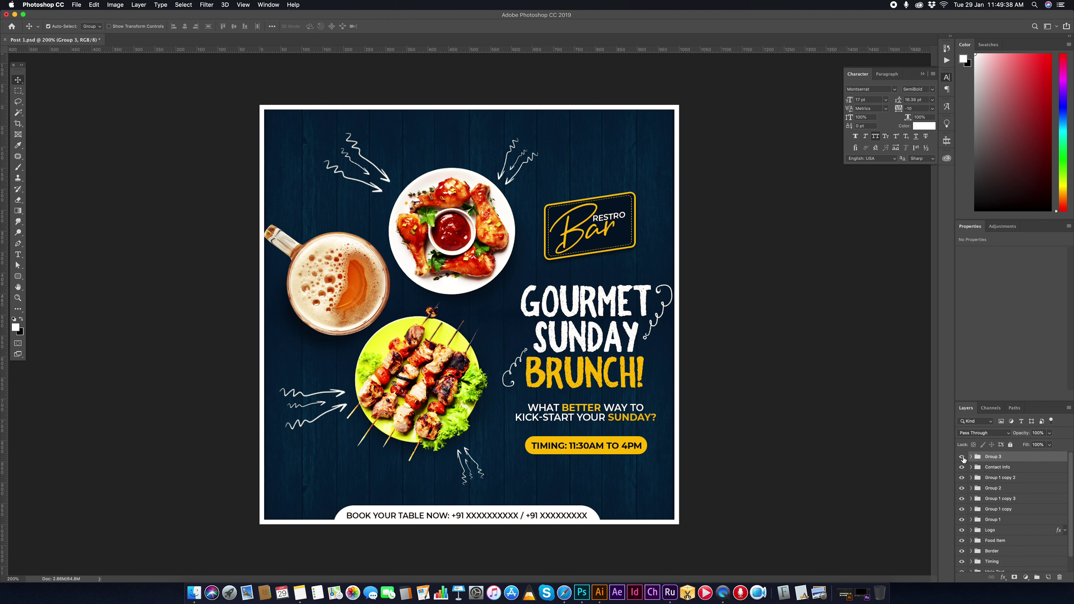
click(962, 457)
click(962, 457)
click(962, 457)
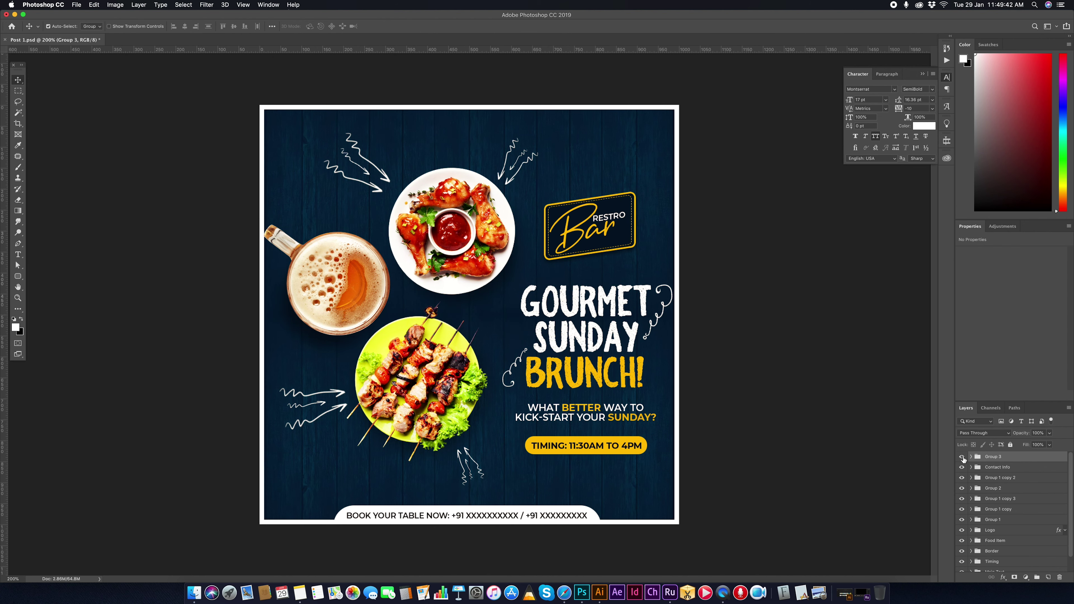